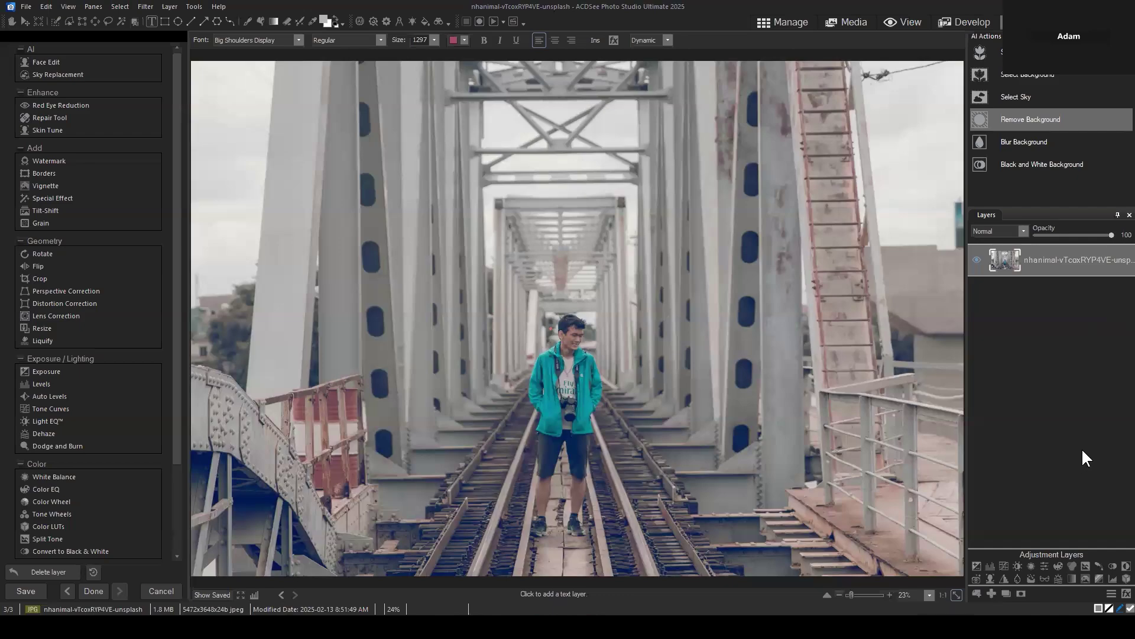
Step: Start importing another image as a new layer, then cancel the import
{"action": "left_click", "coordinate": [1058, 355]}
{"action": "left_click", "coordinate": [979, 594]}
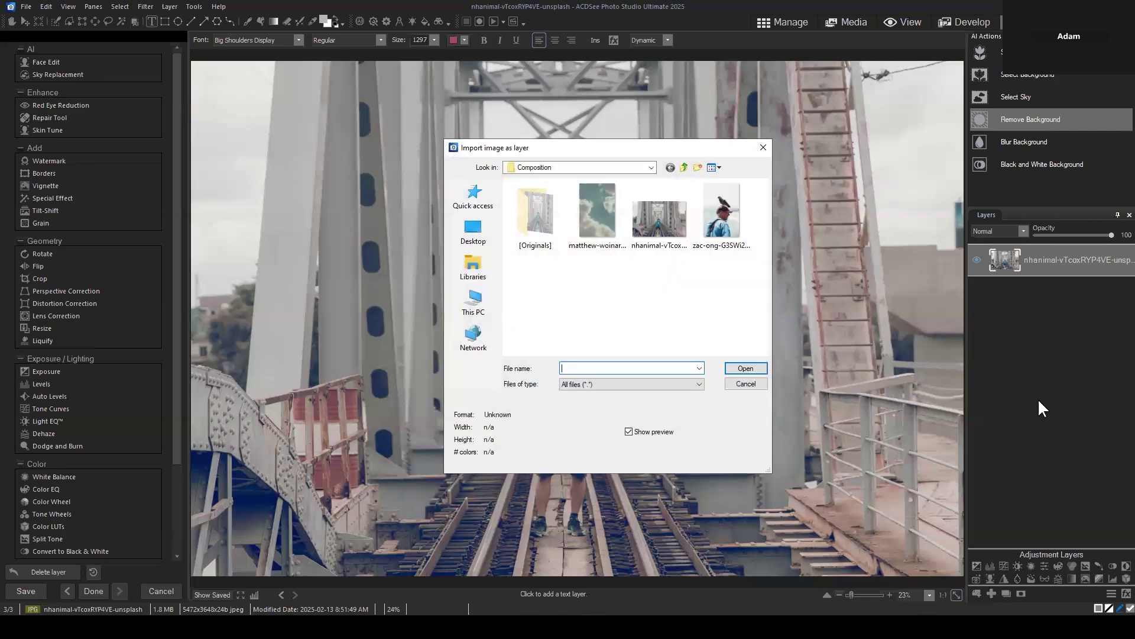
{"action": "left_click", "coordinate": [740, 391]}
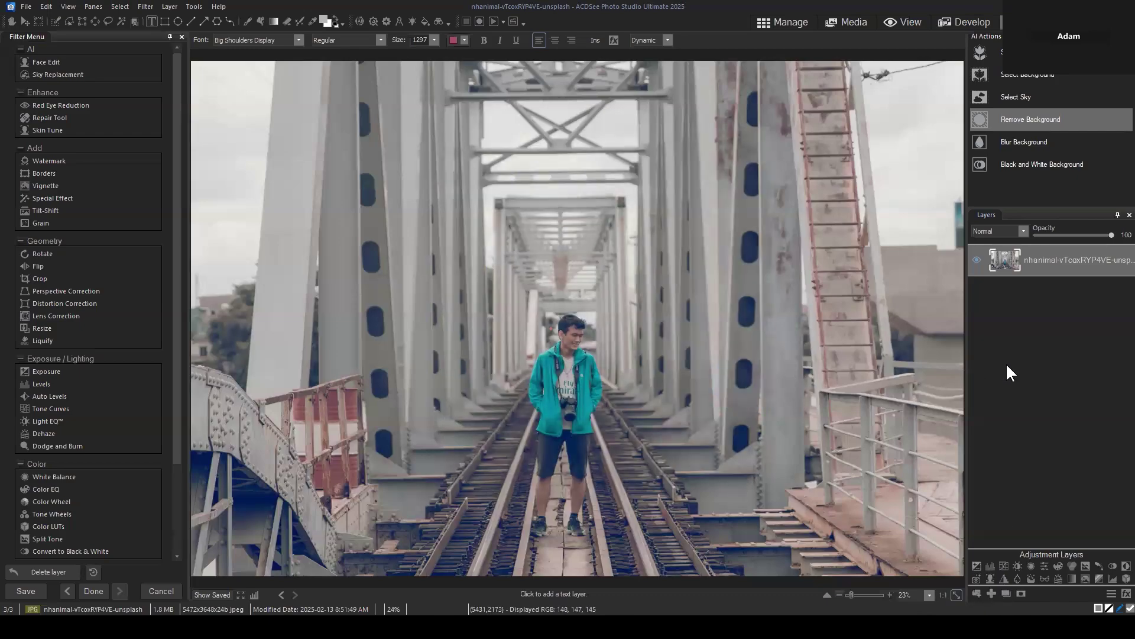
{"action": "left_click", "coordinate": [1026, 362]}
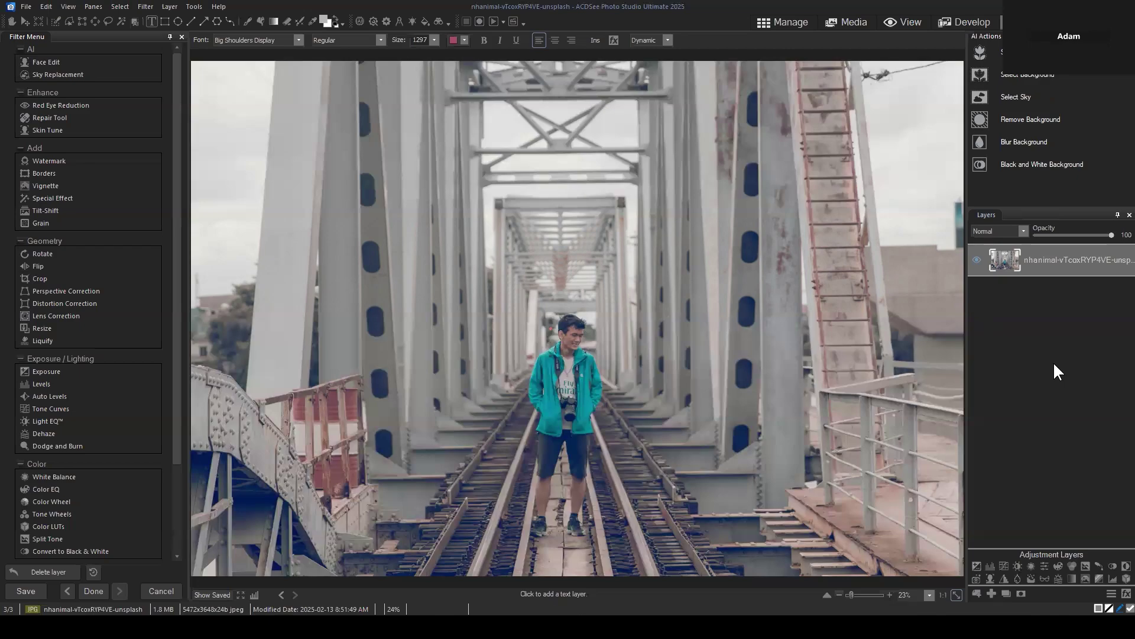
Step: Duplicate the bridge photo layer and select the new copy on top
{"action": "left_click", "coordinate": [1060, 255]}
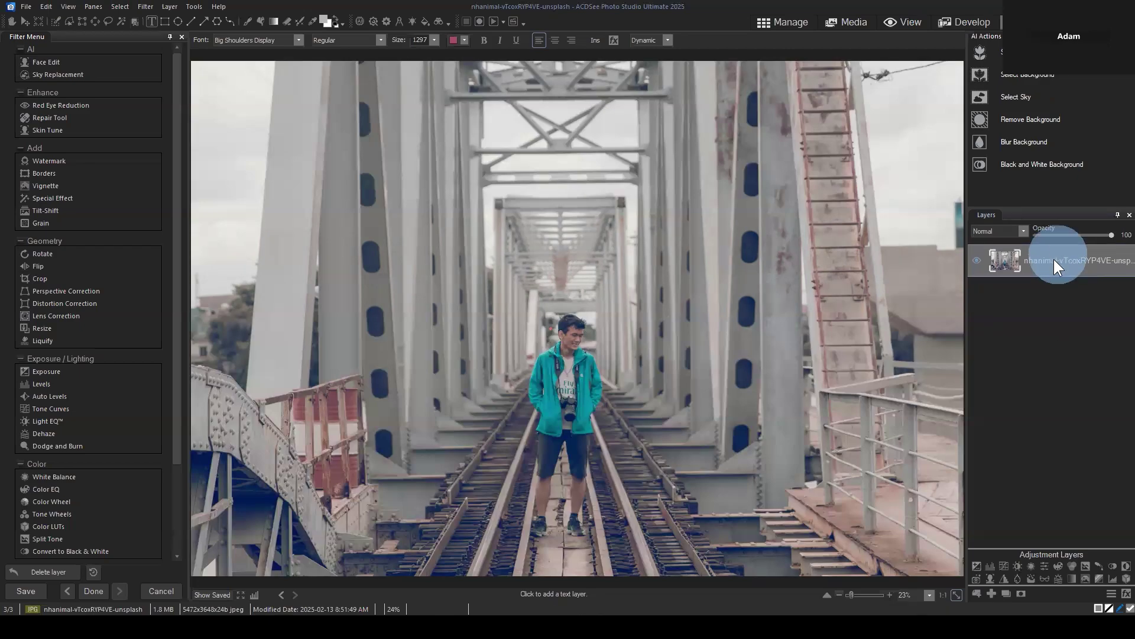
{"action": "left_click", "coordinate": [1007, 594]}
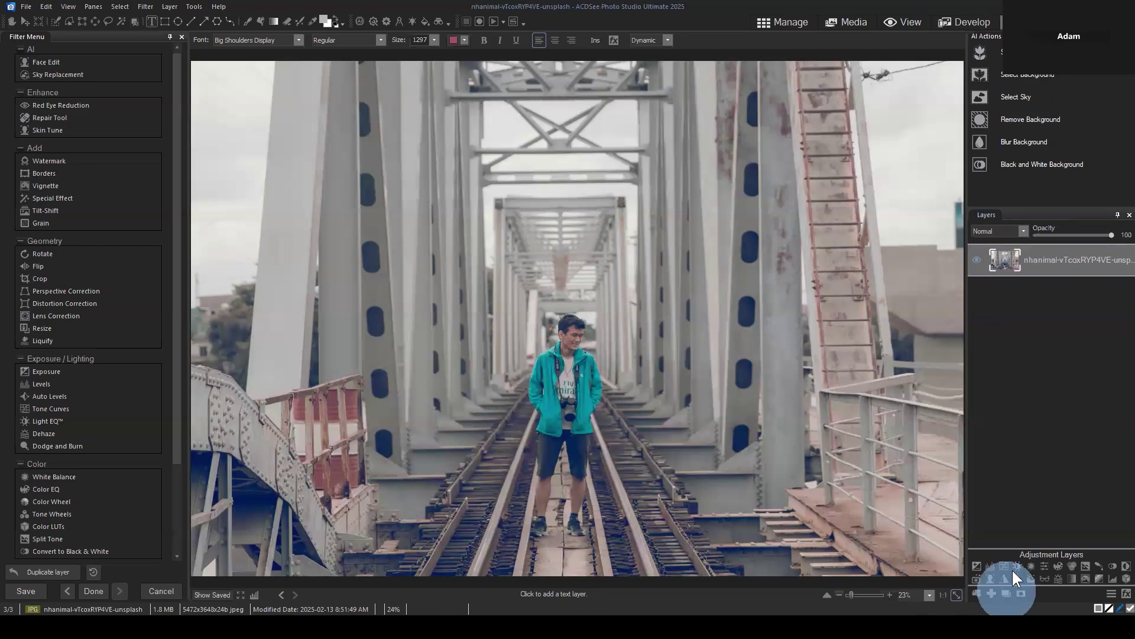
{"action": "left_click", "coordinate": [1067, 252]}
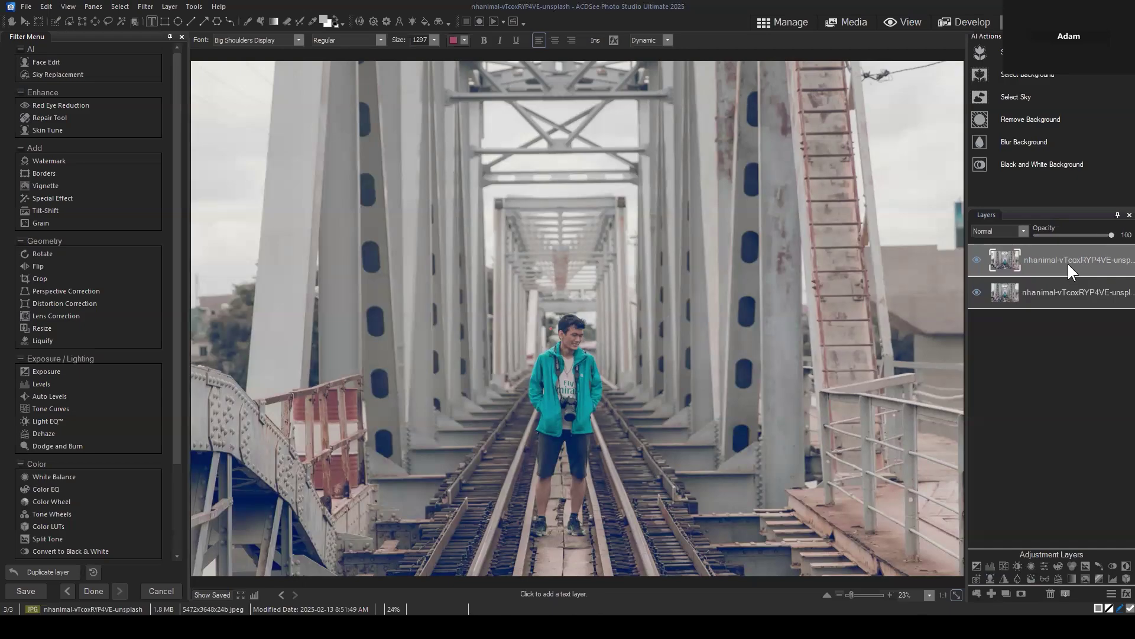
{"action": "left_click", "coordinate": [1053, 264]}
Step: Set the top duplicate layer's blend mode to Multiply
{"action": "left_click", "coordinate": [1020, 231]}
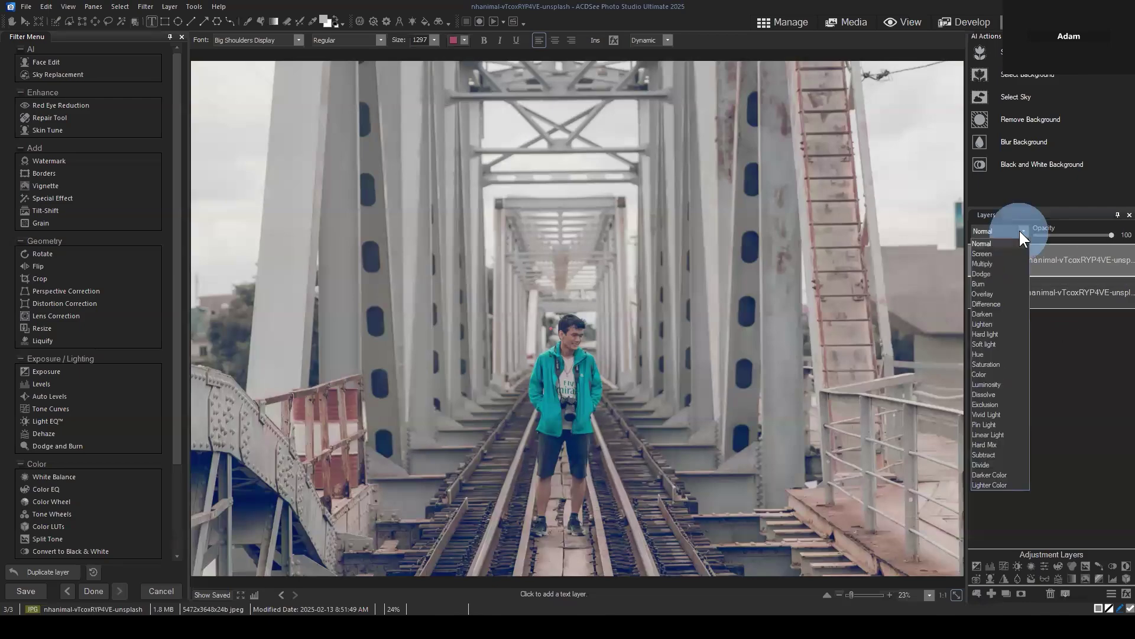
{"action": "left_click", "coordinate": [1002, 263]}
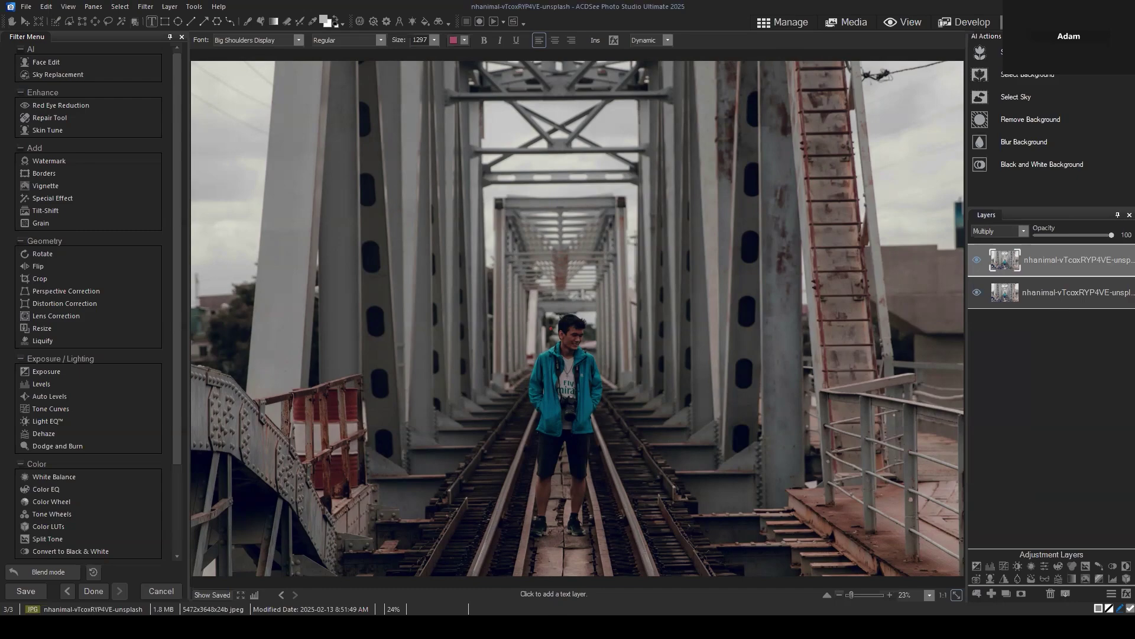
{"action": "left_click", "coordinate": [757, 120]}
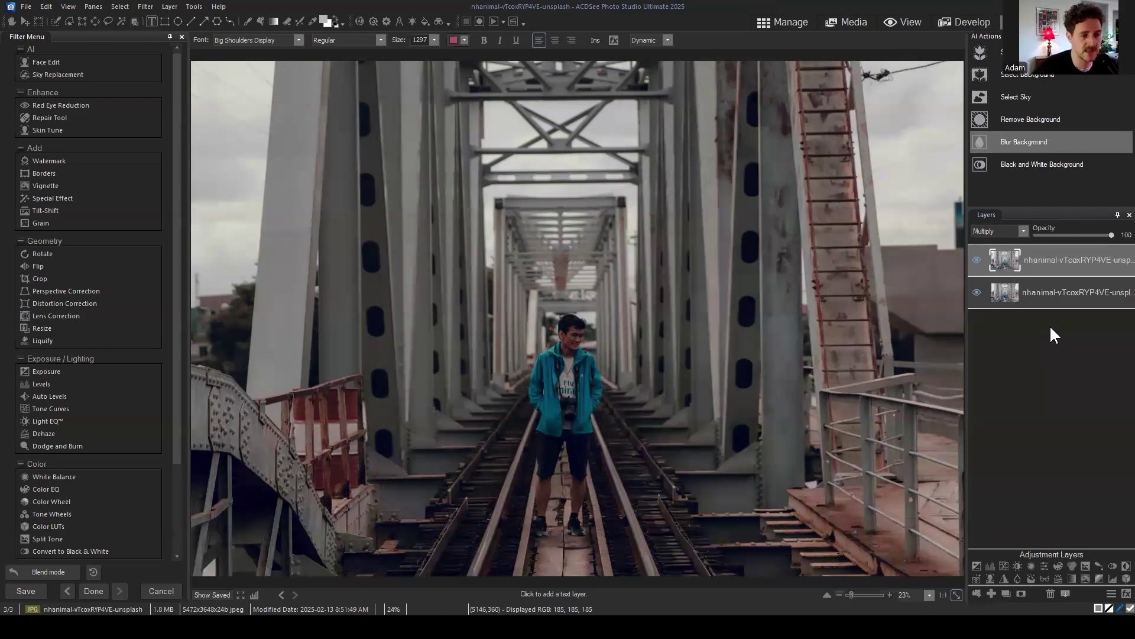
Step: Select the top duplicate layer and bring up its blend mode list to undo Multiply
{"action": "left_click", "coordinate": [1051, 266]}
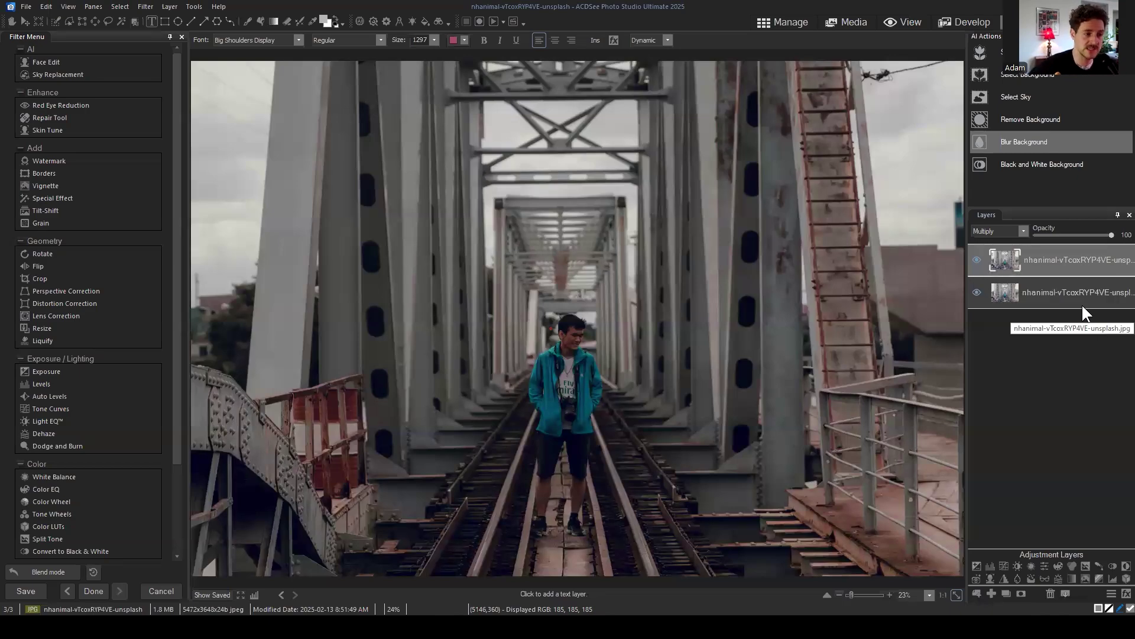
{"action": "left_click", "coordinate": [1013, 231]}
Step: Return the top duplicate layer to Normal blending
{"action": "left_click", "coordinate": [1012, 243]}
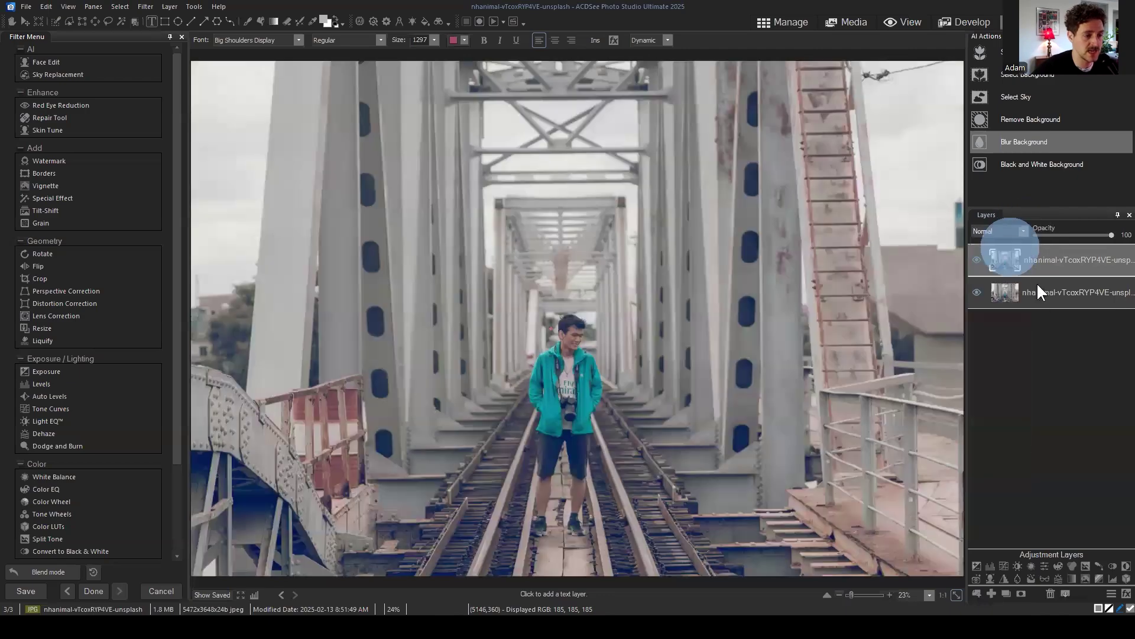
{"action": "left_click", "coordinate": [1072, 260]}
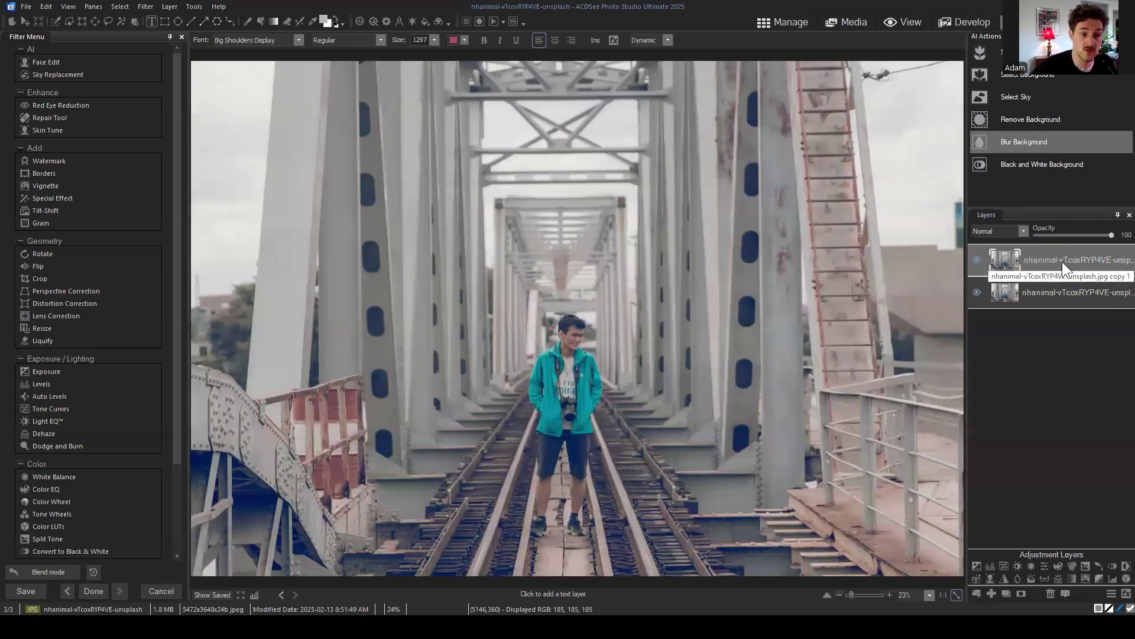
{"action": "left_click", "coordinate": [1023, 231]}
{"action": "left_click", "coordinate": [1022, 229]}
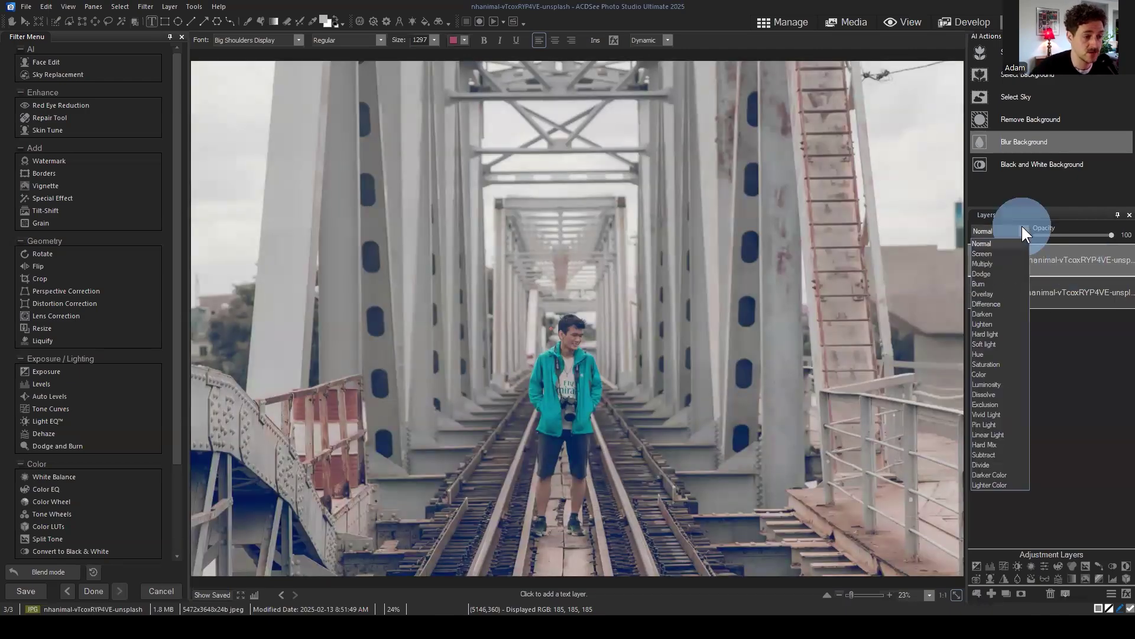
Step: Add a blank Layer 1 at the top of the layer stack
{"action": "left_click", "coordinate": [1066, 261]}
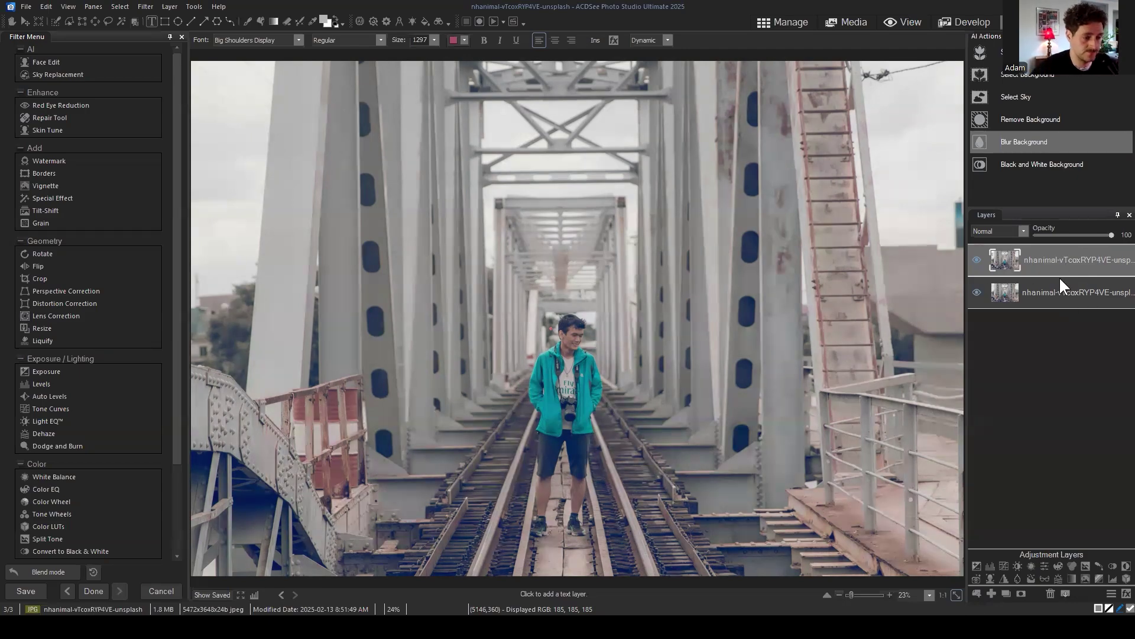
{"action": "left_click", "coordinate": [1079, 259]}
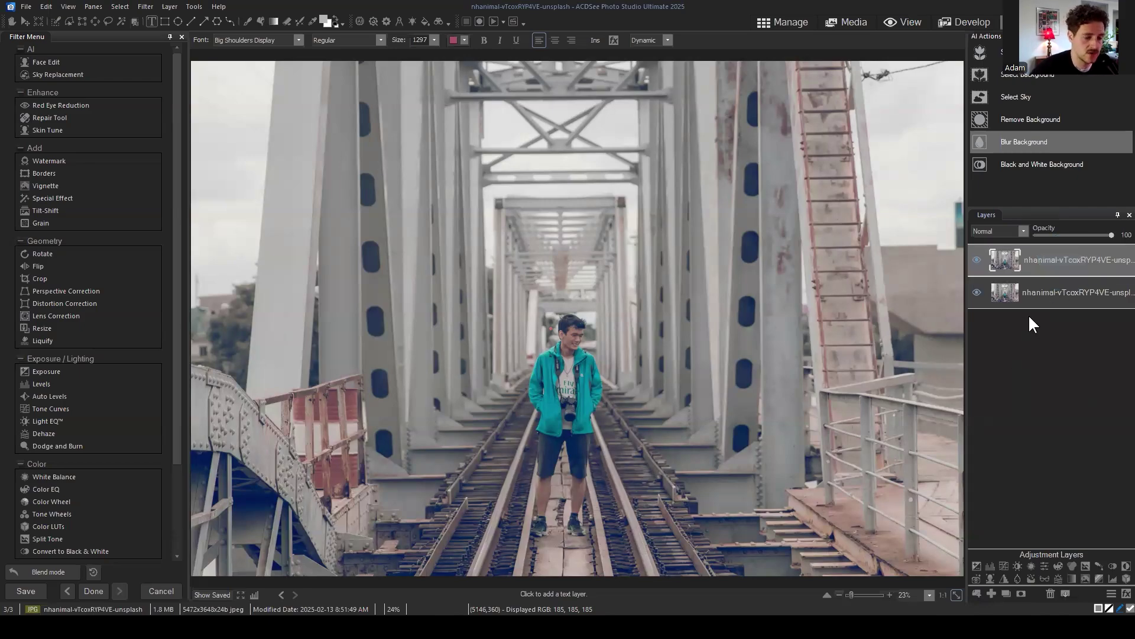
{"action": "left_click", "coordinate": [993, 592]}
Step: Hide the middle duplicate photo layer while keeping the bottom photo layer visible
{"action": "left_click", "coordinate": [1055, 253]}
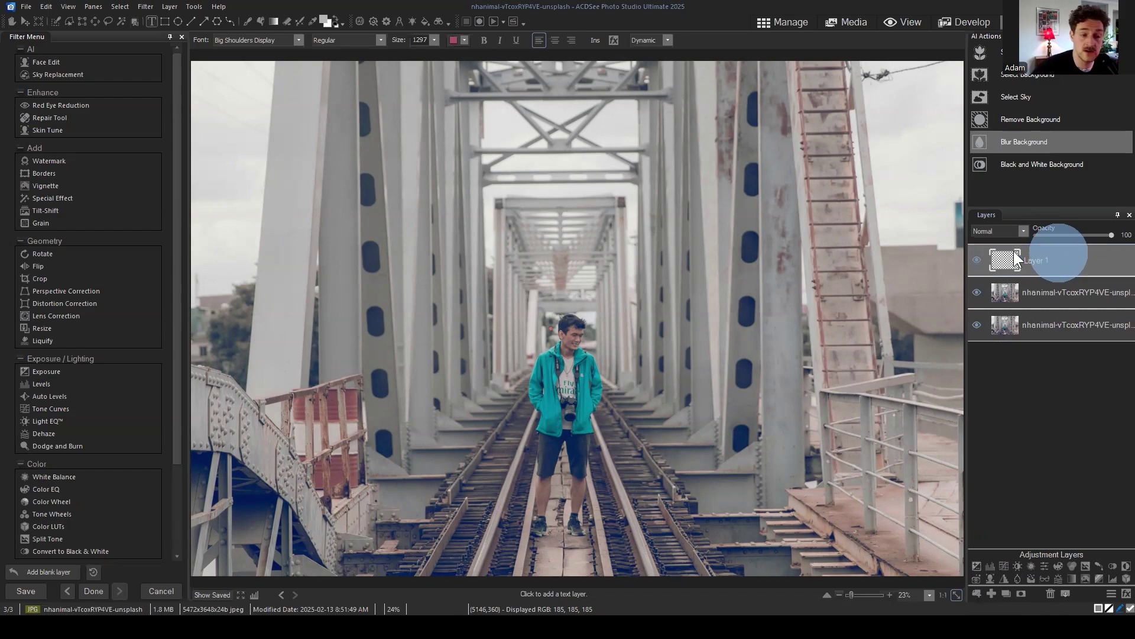
{"action": "left_click_drag", "start_coordinate": [1030, 246], "coordinate": [1049, 260]}
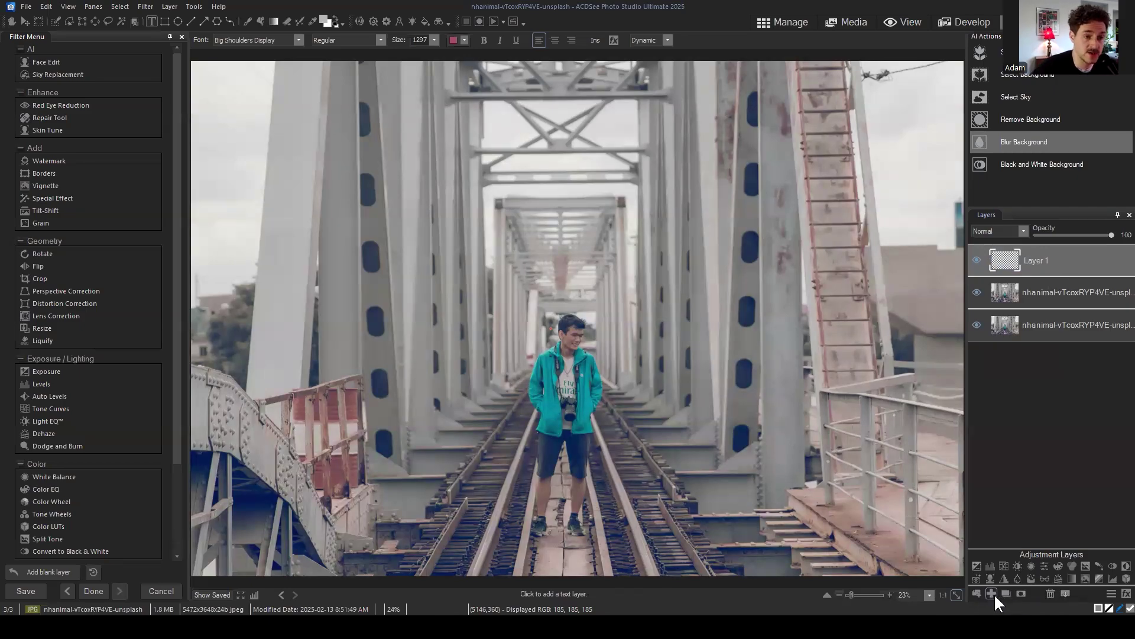
{"action": "left_click", "coordinate": [1047, 292]}
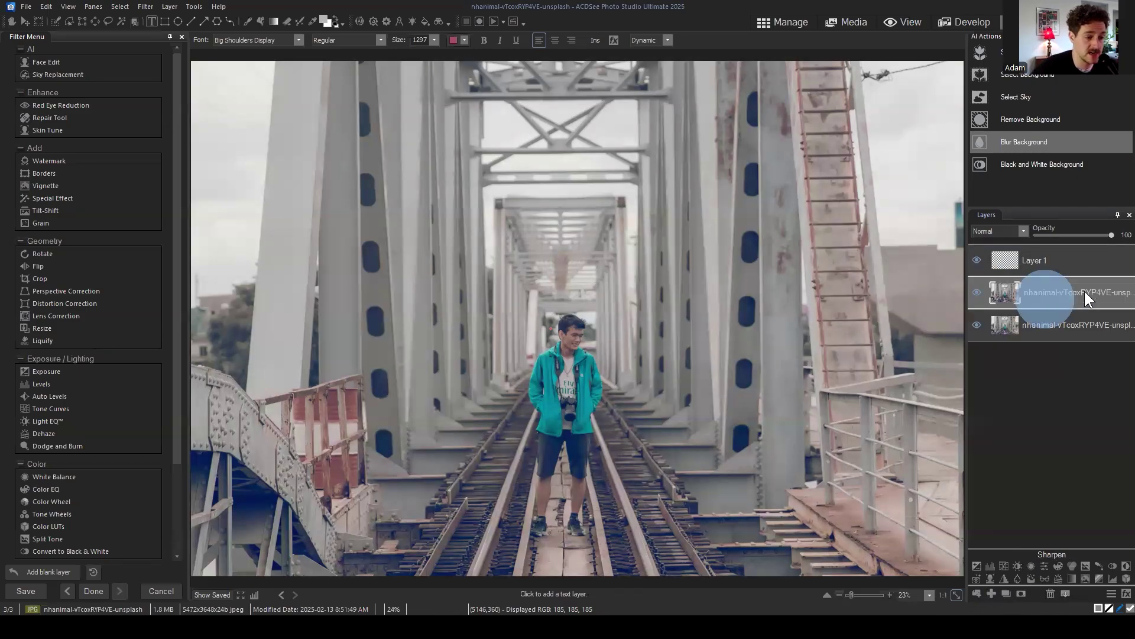
{"action": "left_click", "coordinate": [1062, 324]}
{"action": "left_click", "coordinate": [978, 293]}
{"action": "left_click", "coordinate": [978, 325]}
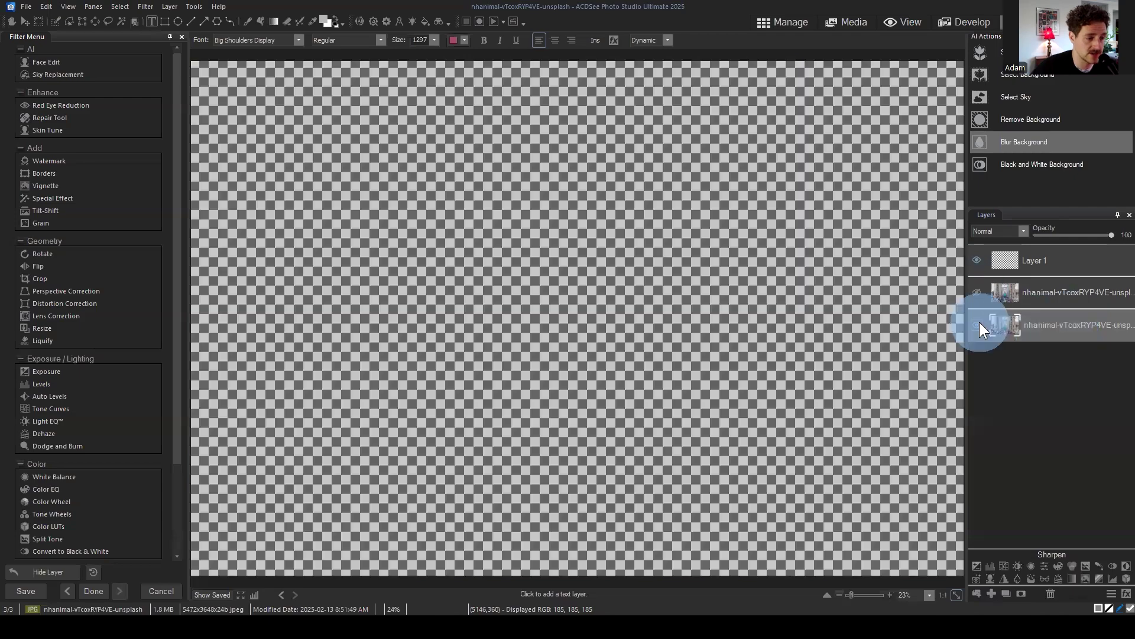
{"action": "left_click", "coordinate": [979, 322]}
{"action": "left_click", "coordinate": [1022, 292]}
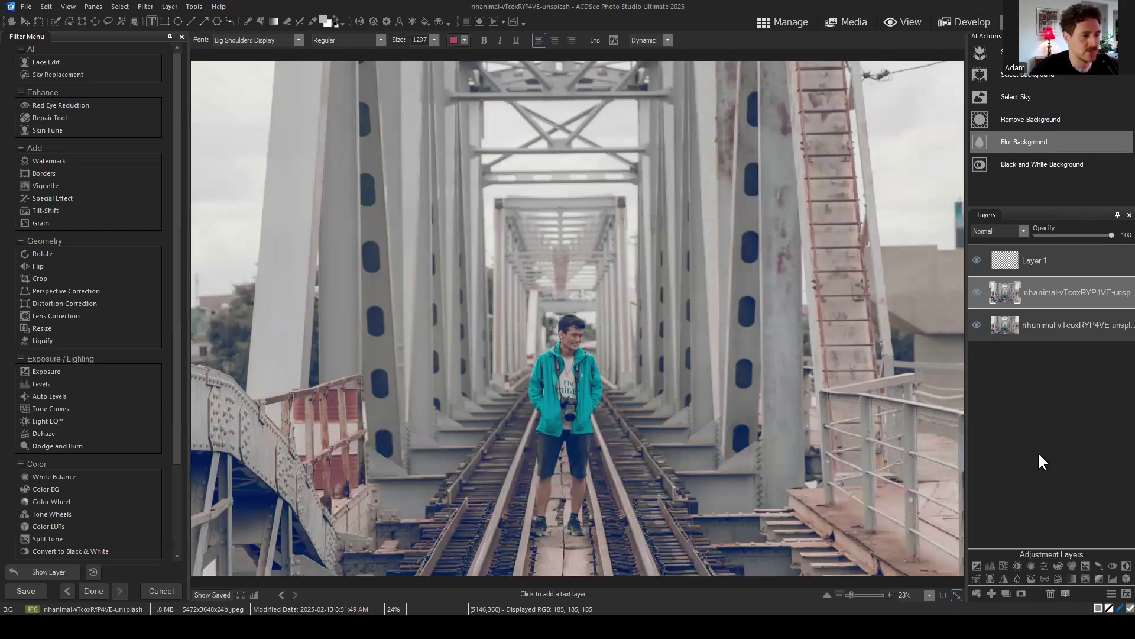
{"action": "left_click", "coordinate": [1056, 392]}
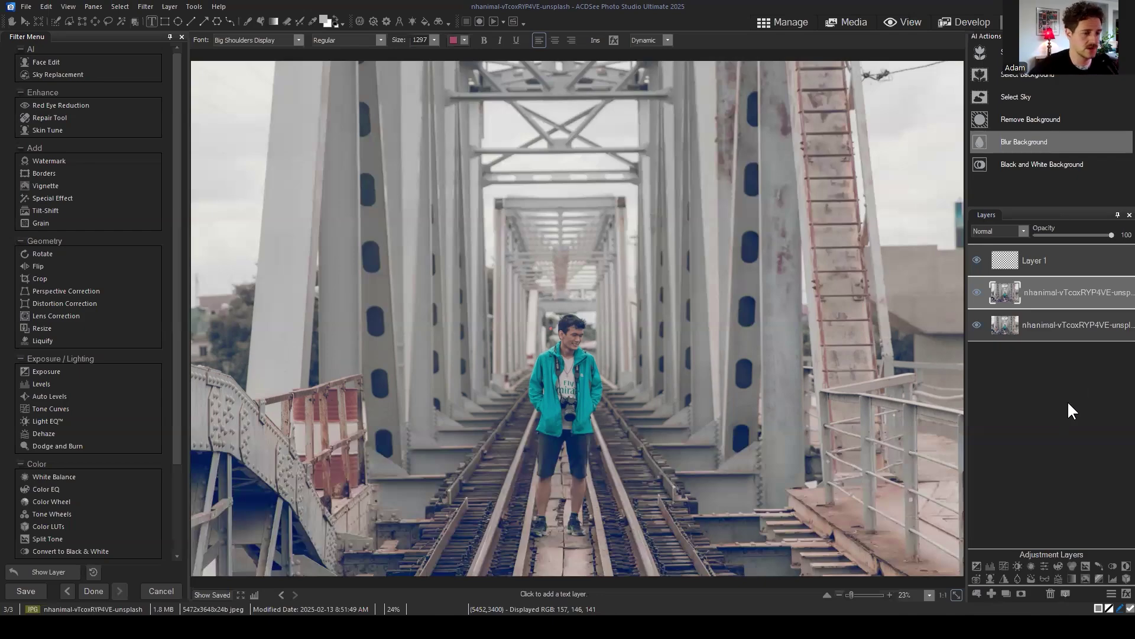
Step: Delete Layer 1 and the duplicate photo layer, then add a fresh blank Layer 1
{"action": "left_click", "coordinate": [1064, 262]}
{"action": "left_click", "coordinate": [1049, 592]}
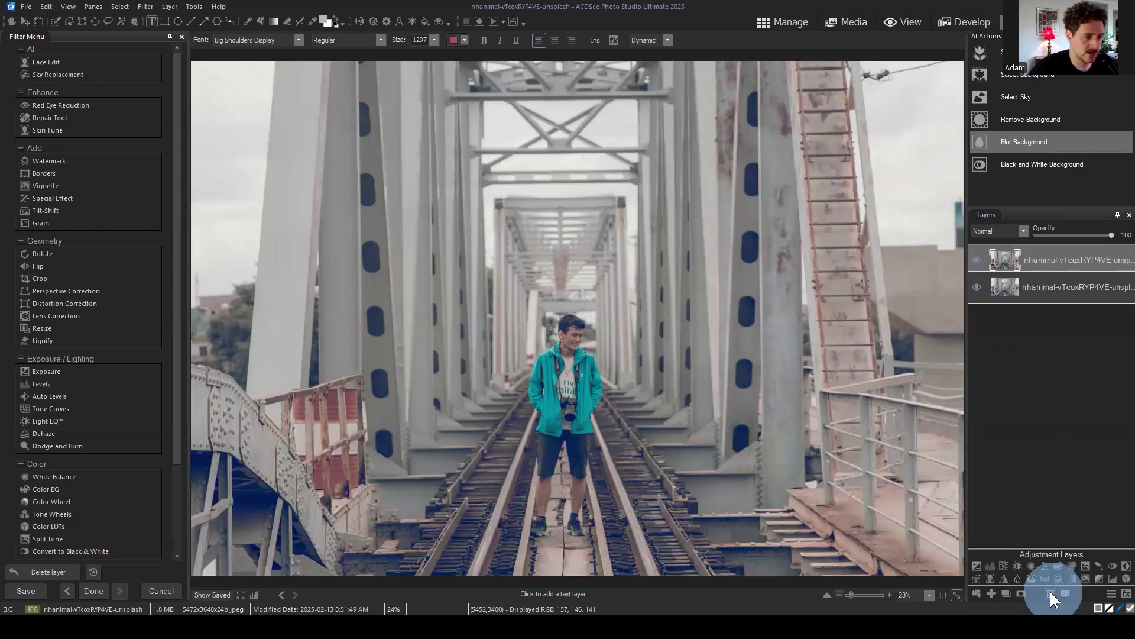
{"action": "left_click", "coordinate": [1049, 592]}
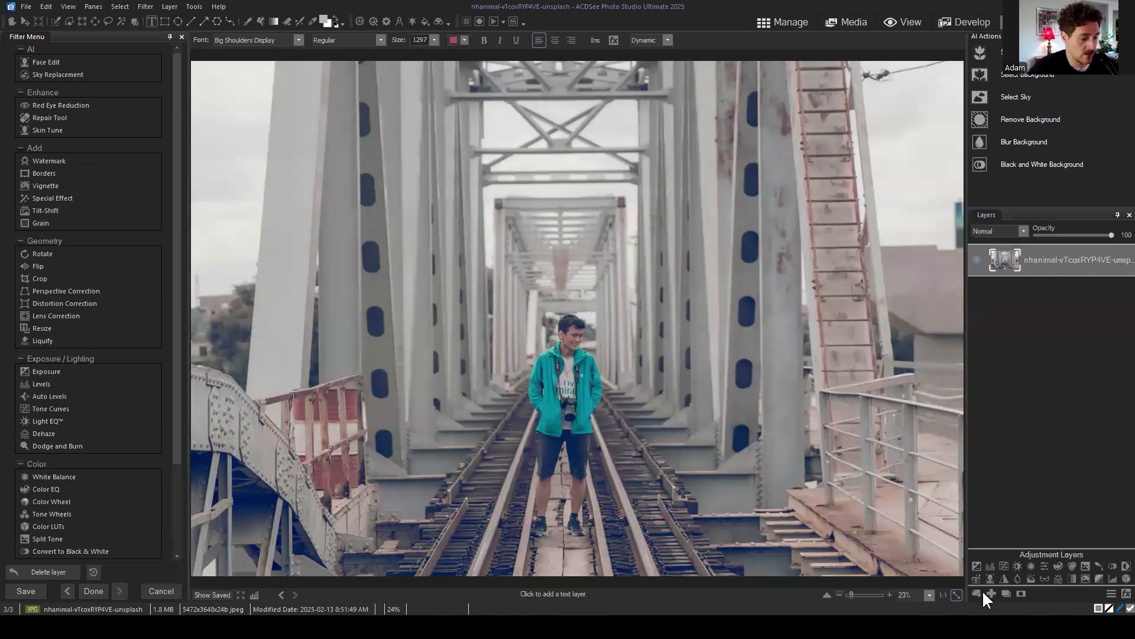
{"action": "left_click", "coordinate": [1056, 265]}
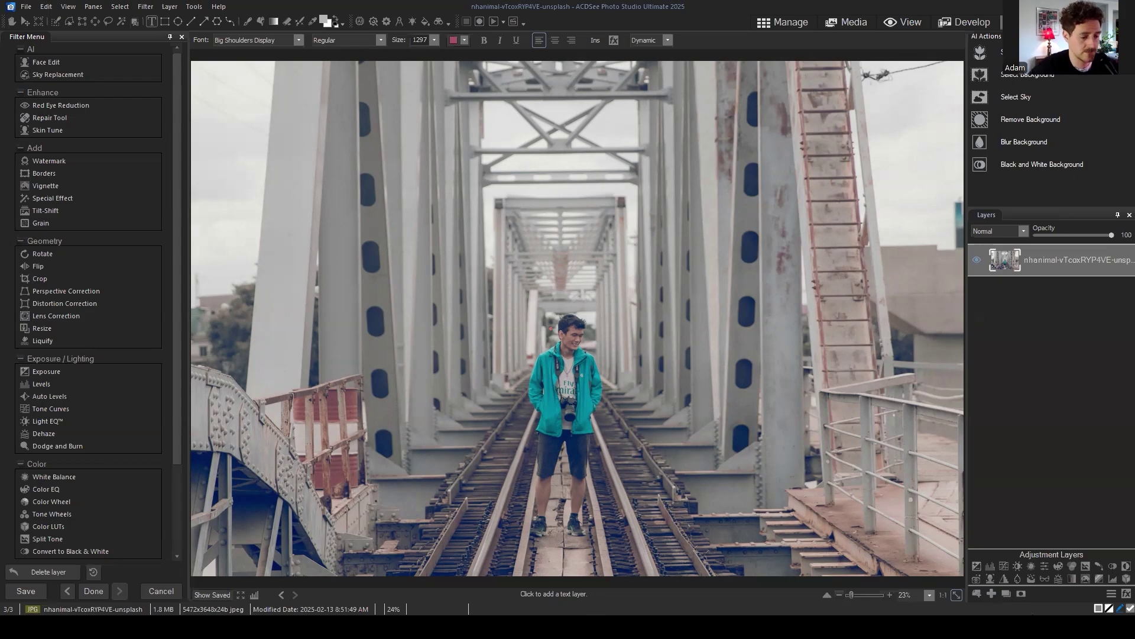
{"action": "left_click", "coordinate": [991, 593]}
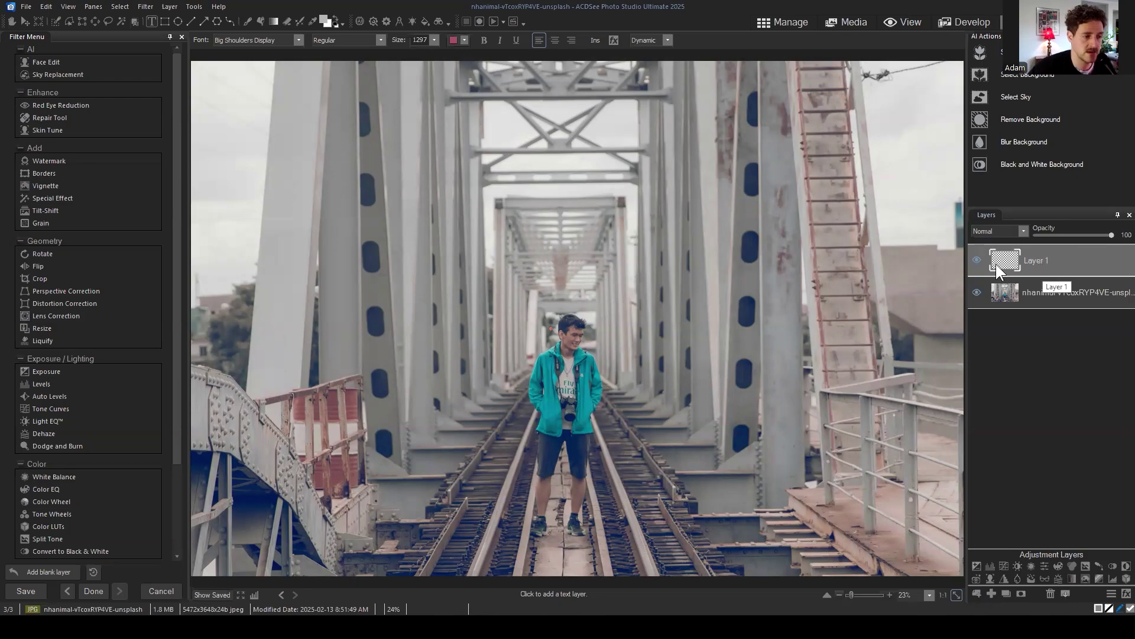
Step: Fill Layer 1 with solid red using the Fill tool
{"action": "left_click", "coordinate": [1047, 261]}
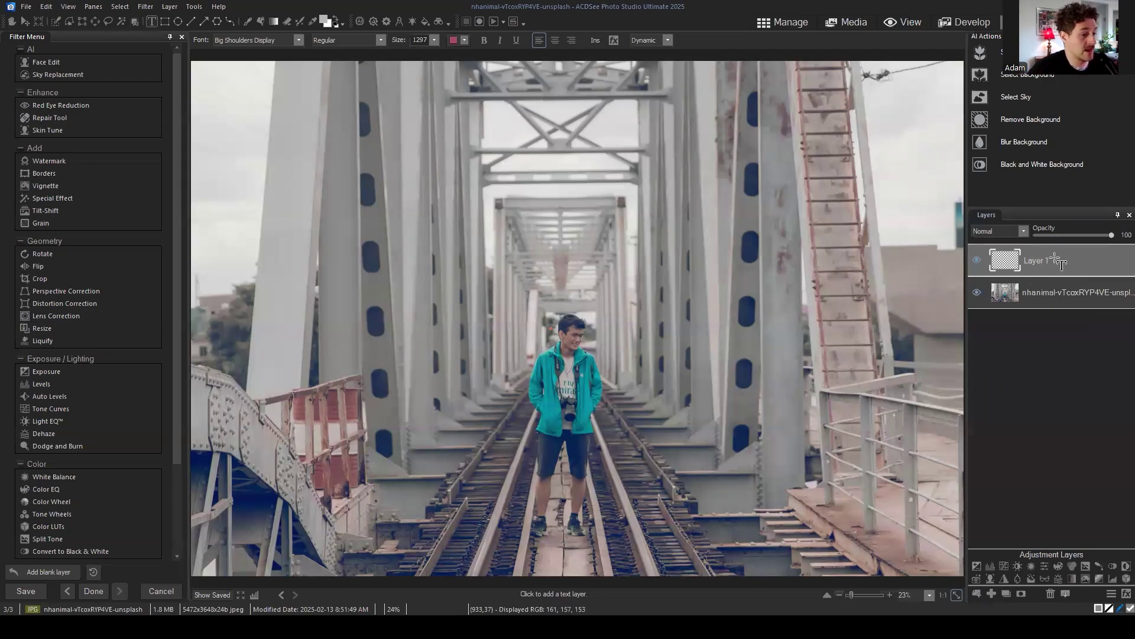
{"action": "left_click", "coordinate": [1056, 261]}
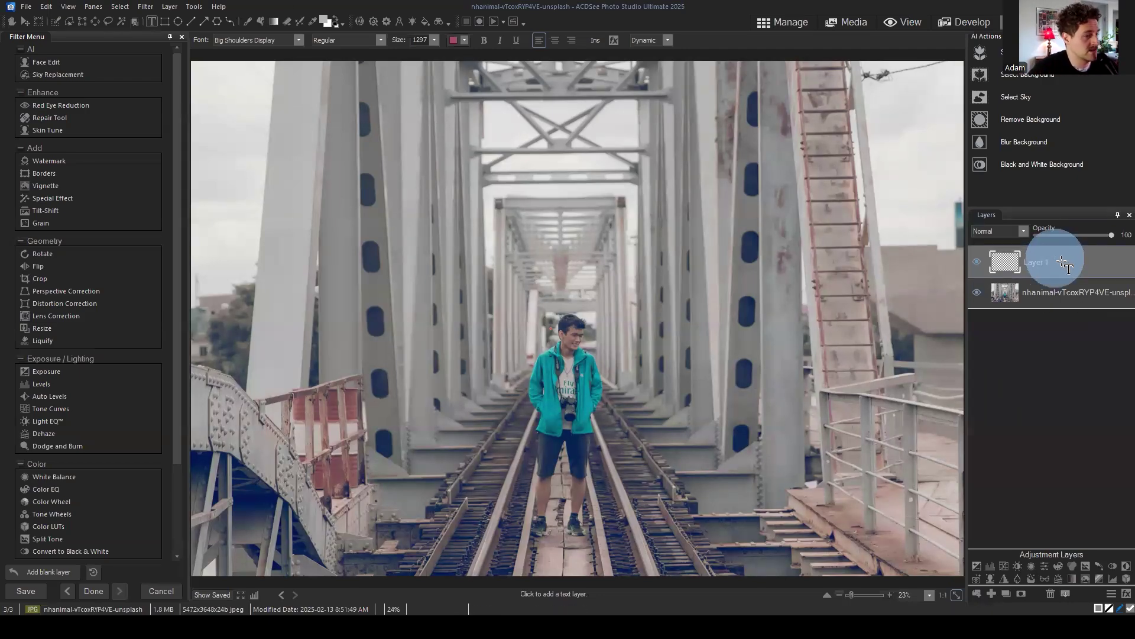
{"action": "left_click", "coordinate": [260, 21]}
{"action": "left_click", "coordinate": [322, 19]}
{"action": "left_click", "coordinate": [569, 282]}
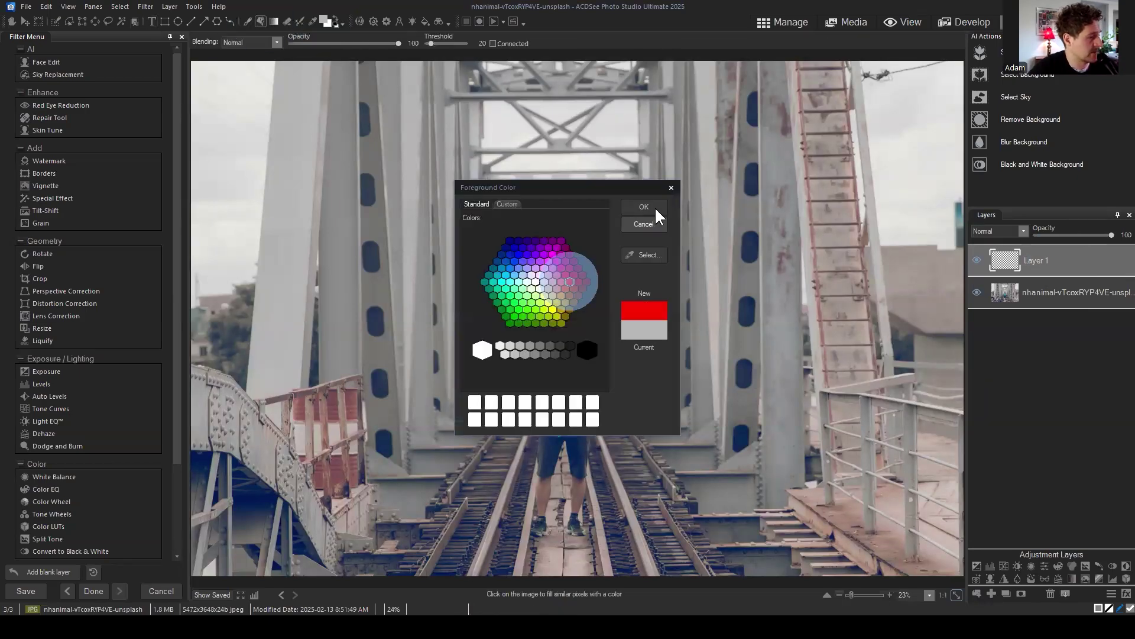
{"action": "left_click", "coordinate": [655, 207]}
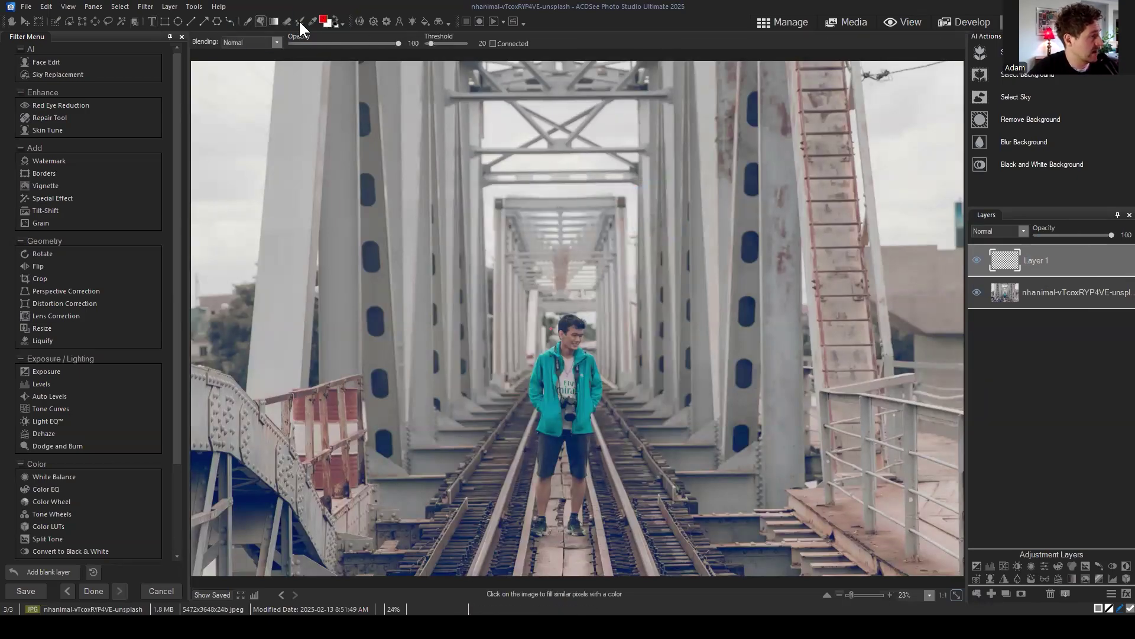
{"action": "left_click", "coordinate": [322, 19]}
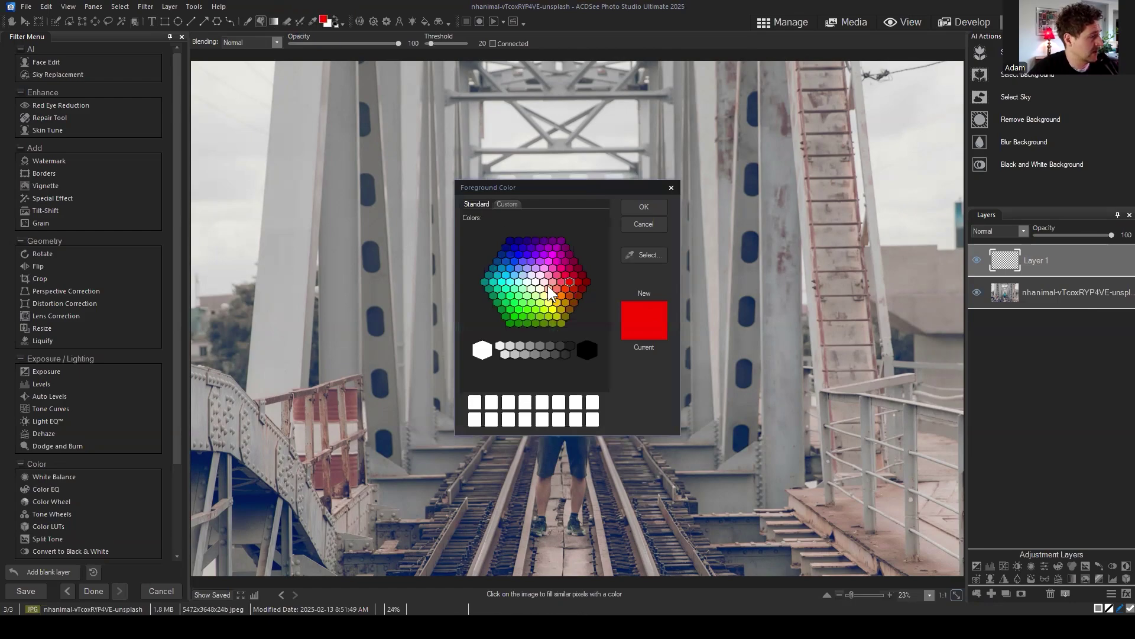
{"action": "left_click", "coordinate": [636, 207]}
{"action": "left_click", "coordinate": [578, 226]}
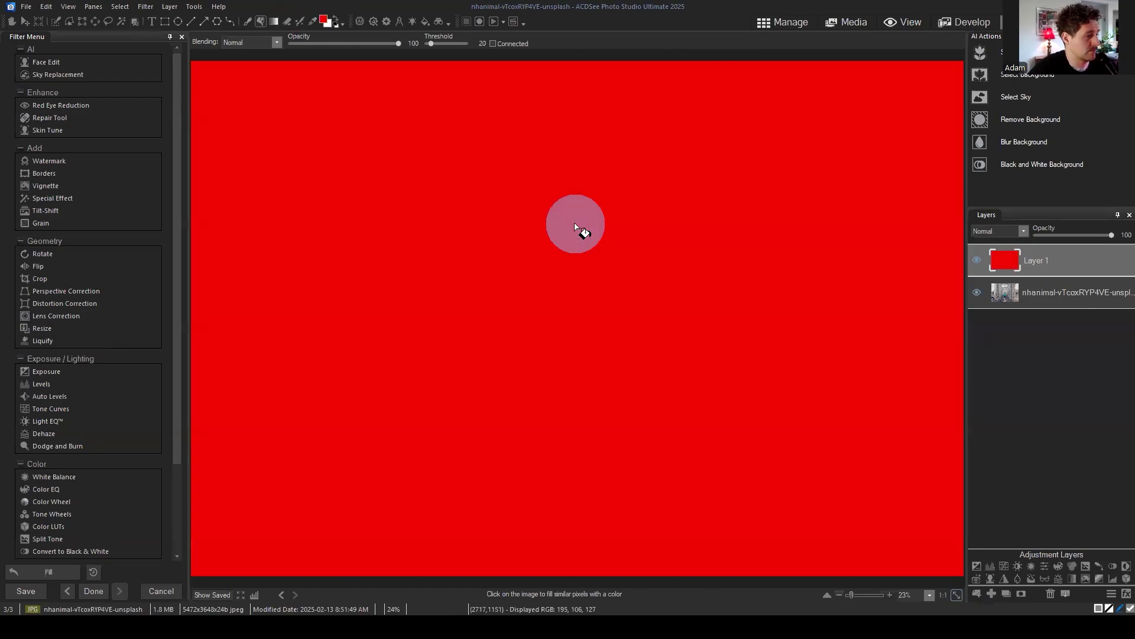
Step: Select the photo layer and bring up its options to rename it
{"action": "left_click_drag", "start_coordinate": [1021, 264], "coordinate": [1063, 260]}
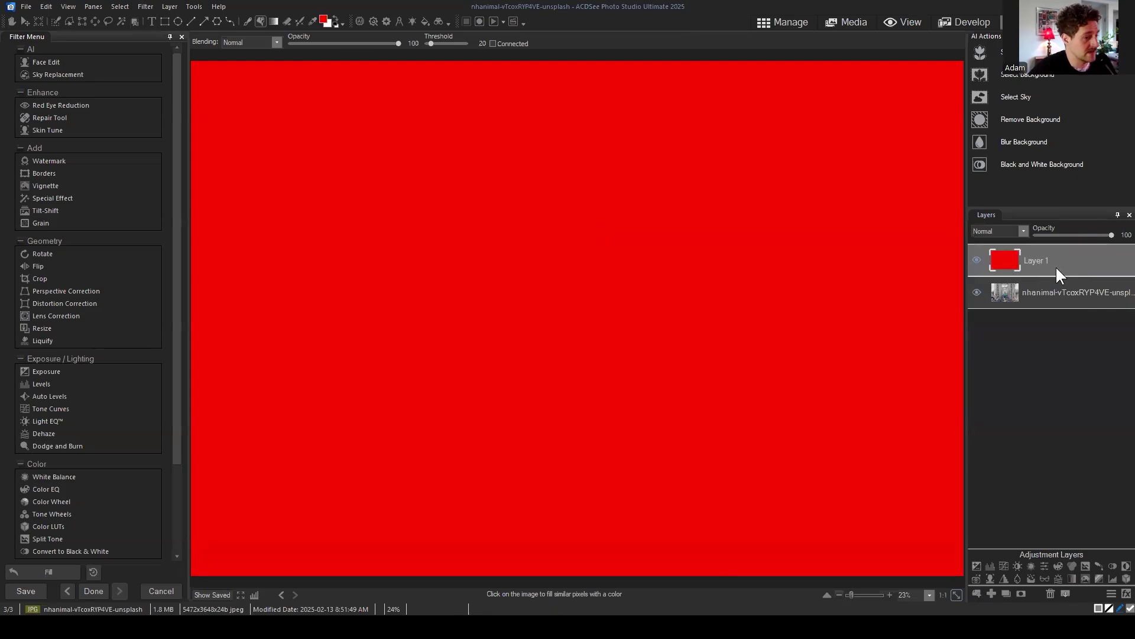
{"action": "left_click", "coordinate": [126, 7]}
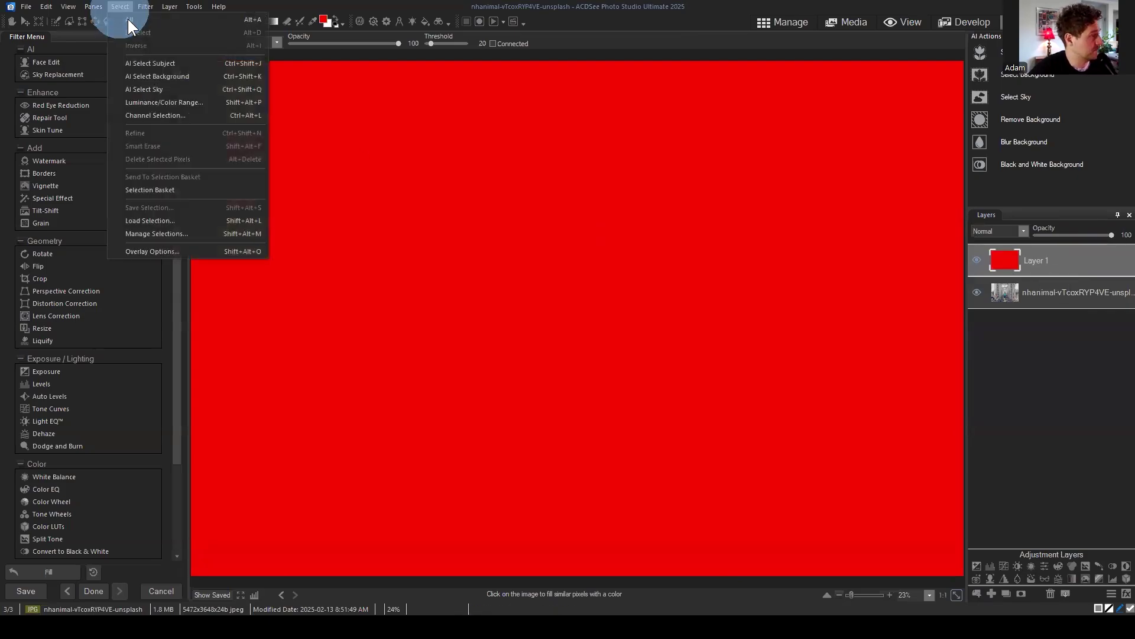
{"action": "left_click", "coordinate": [118, 5]}
{"action": "left_click", "coordinate": [1056, 345]}
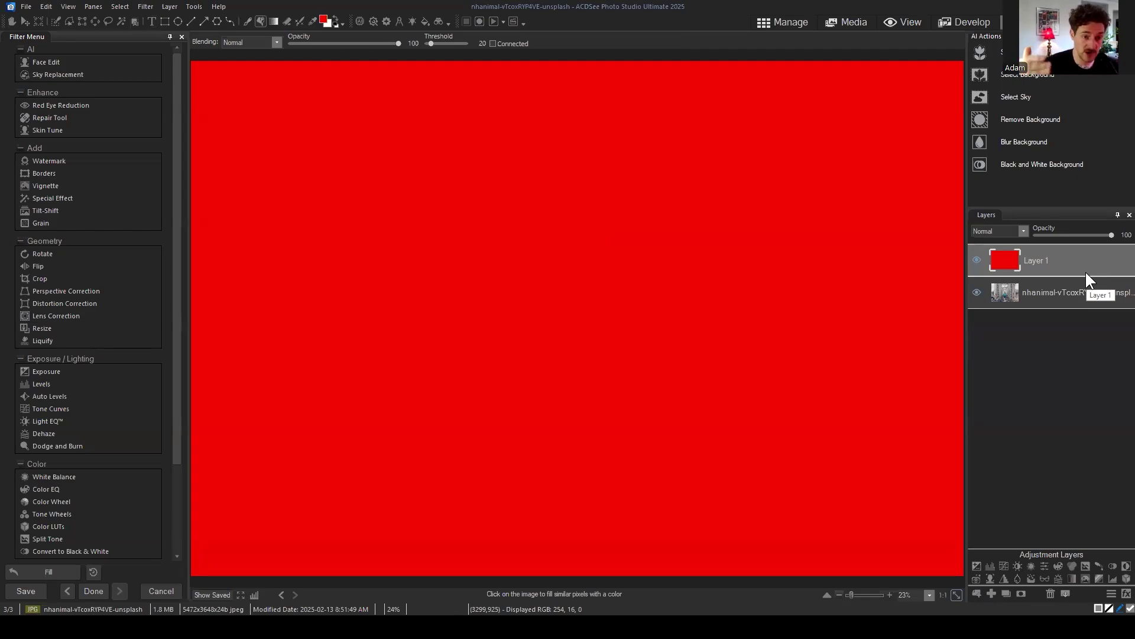
{"action": "left_click", "coordinate": [1056, 294]}
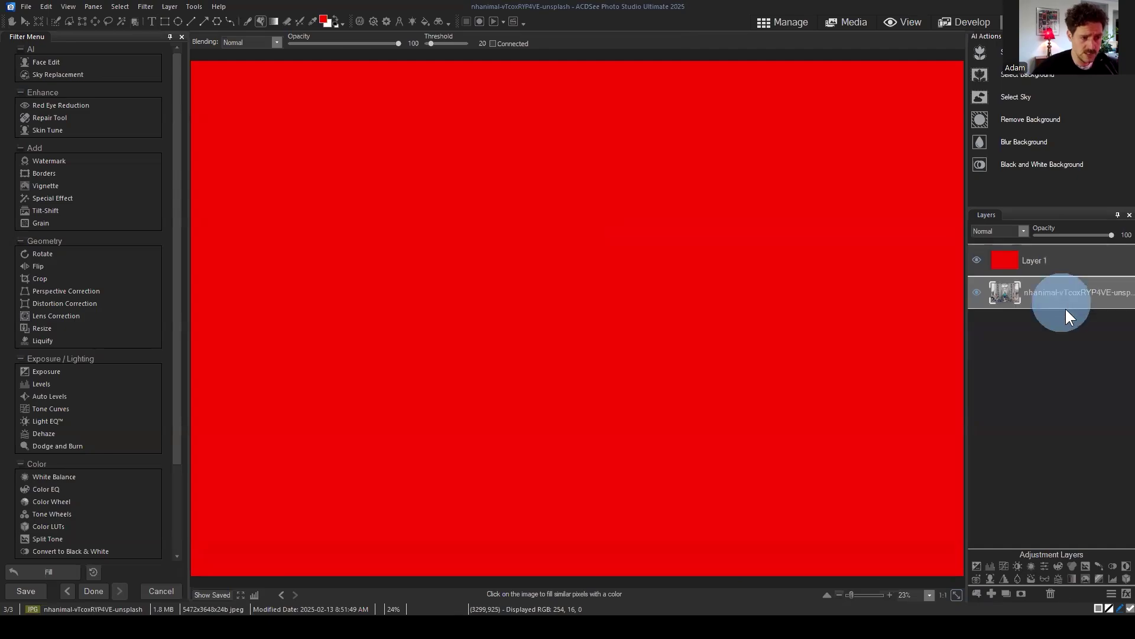
{"action": "right_click", "coordinate": [1056, 294]}
Step: Rename the photo layer to 'base image', then reselect Layer 1
{"action": "left_click", "coordinate": [1038, 304]}
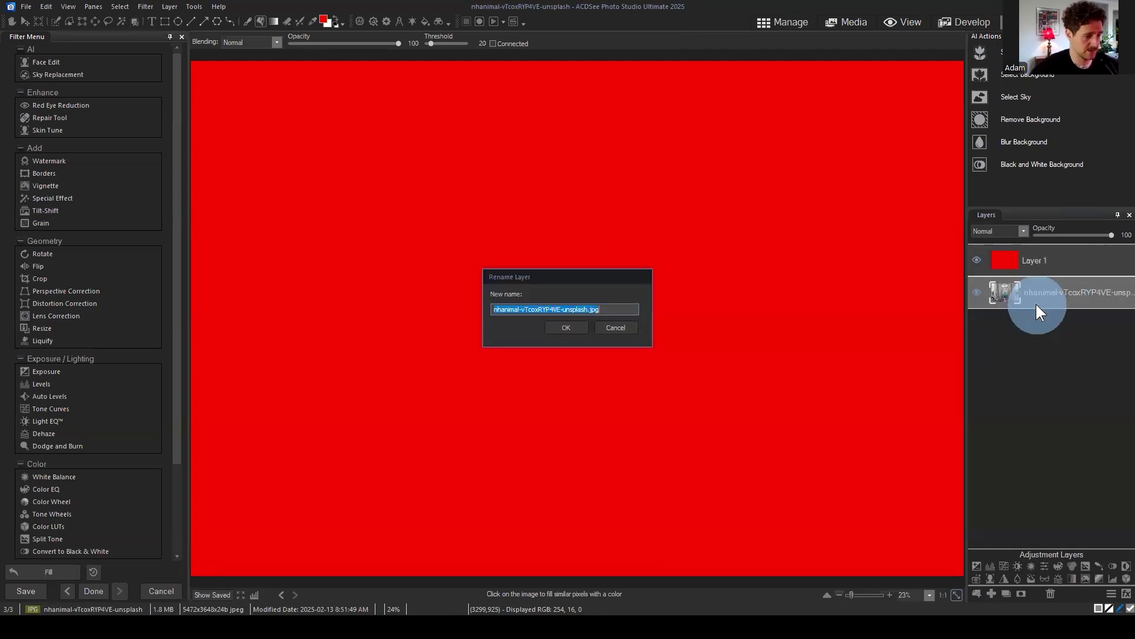
{"action": "type", "text": "base "}
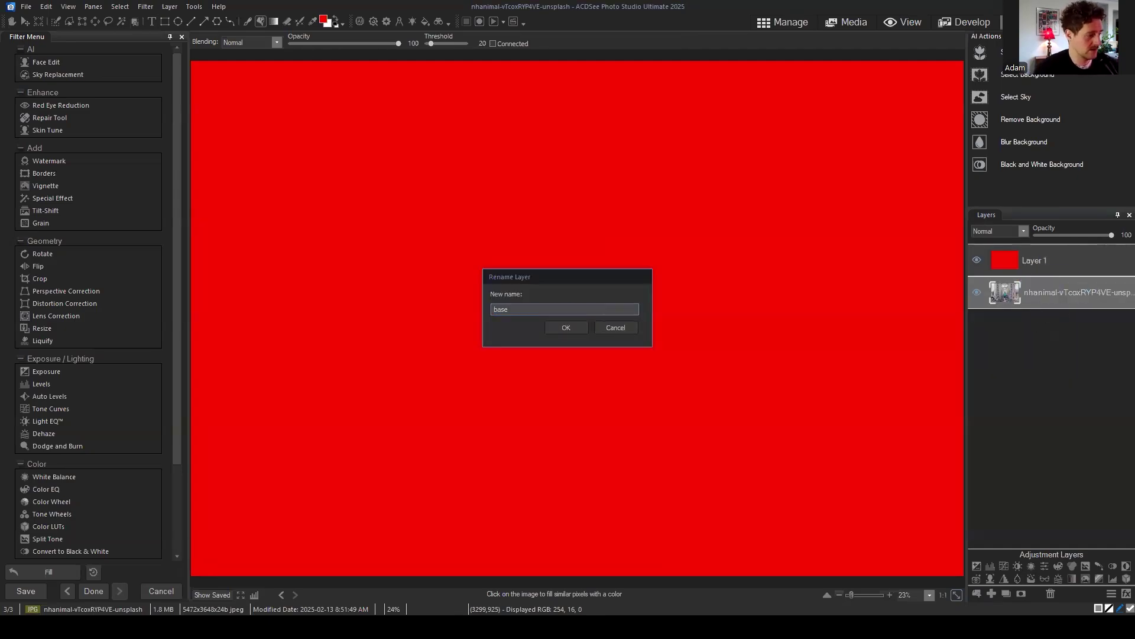
{"action": "type", "text": "image"}
{"action": "key", "text": "Return"}
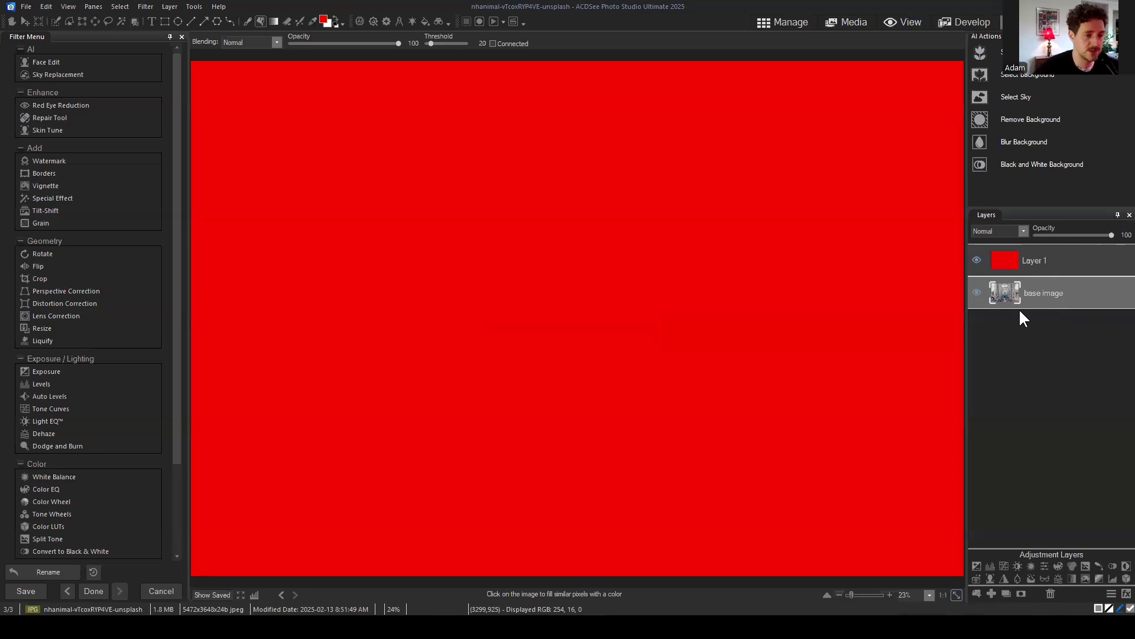
{"action": "left_click", "coordinate": [1063, 264]}
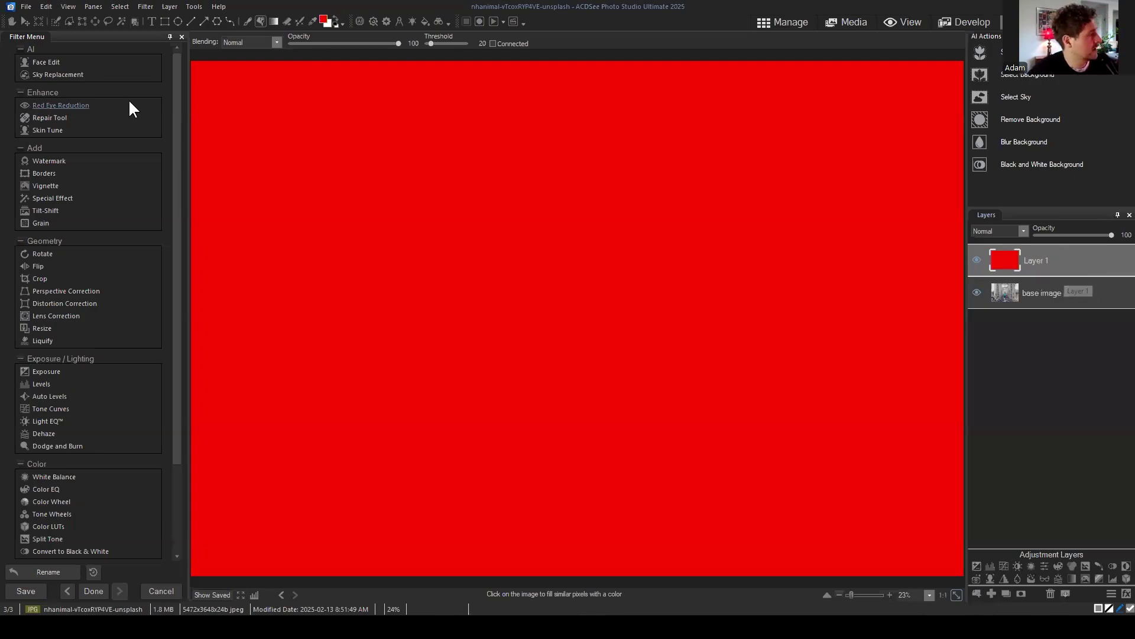
Step: Select a rectangle across the image centre and show it with a green Selection Highlighted overlay
{"action": "left_click", "coordinate": [82, 21]}
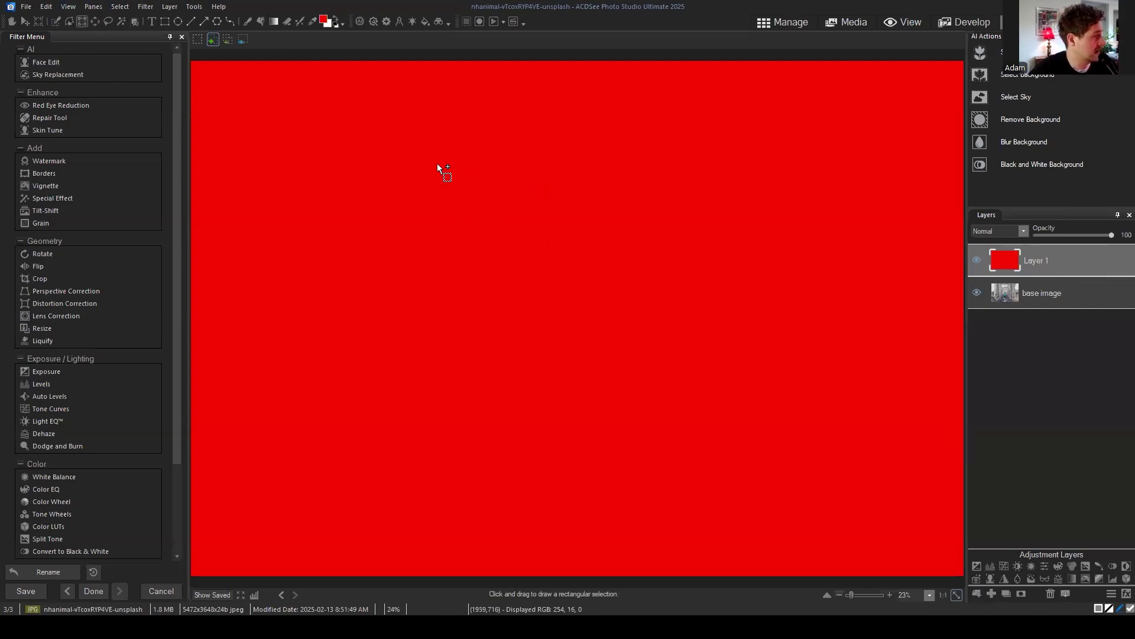
{"action": "left_click_drag", "start_coordinate": [367, 143], "coordinate": [783, 465]}
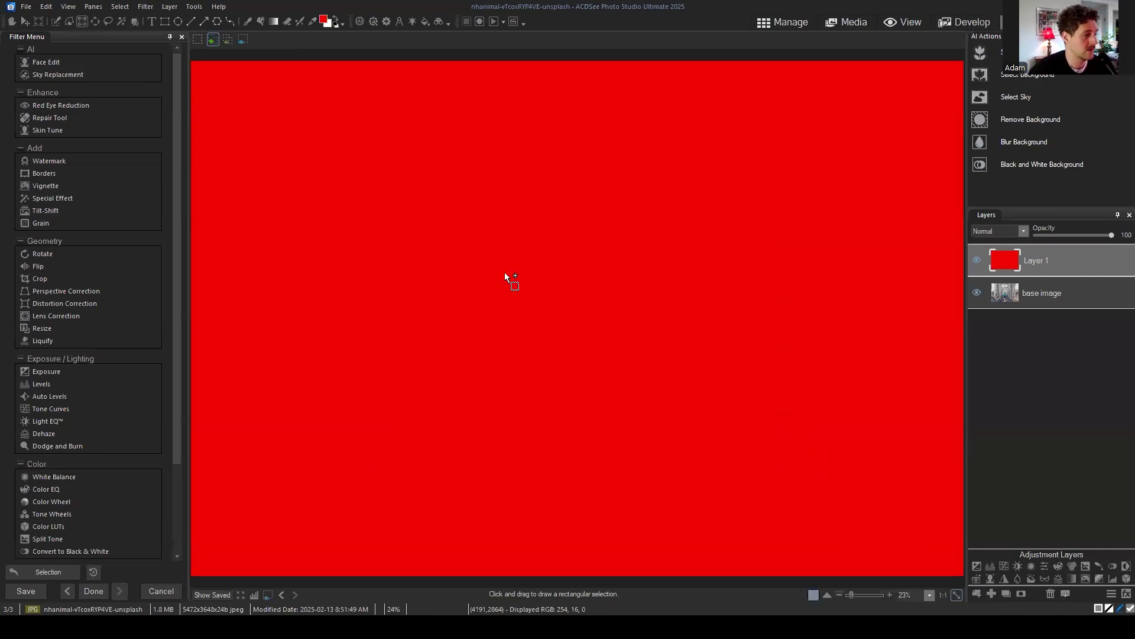
{"action": "left_click", "coordinate": [120, 6]}
{"action": "left_click", "coordinate": [149, 251]}
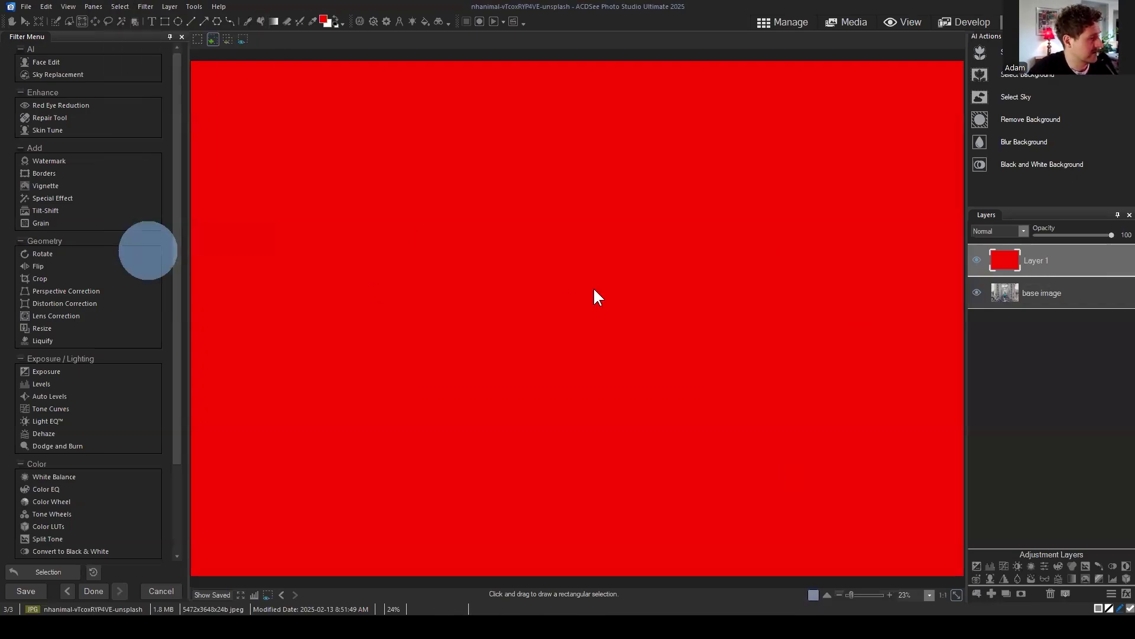
{"action": "left_click", "coordinate": [651, 315]}
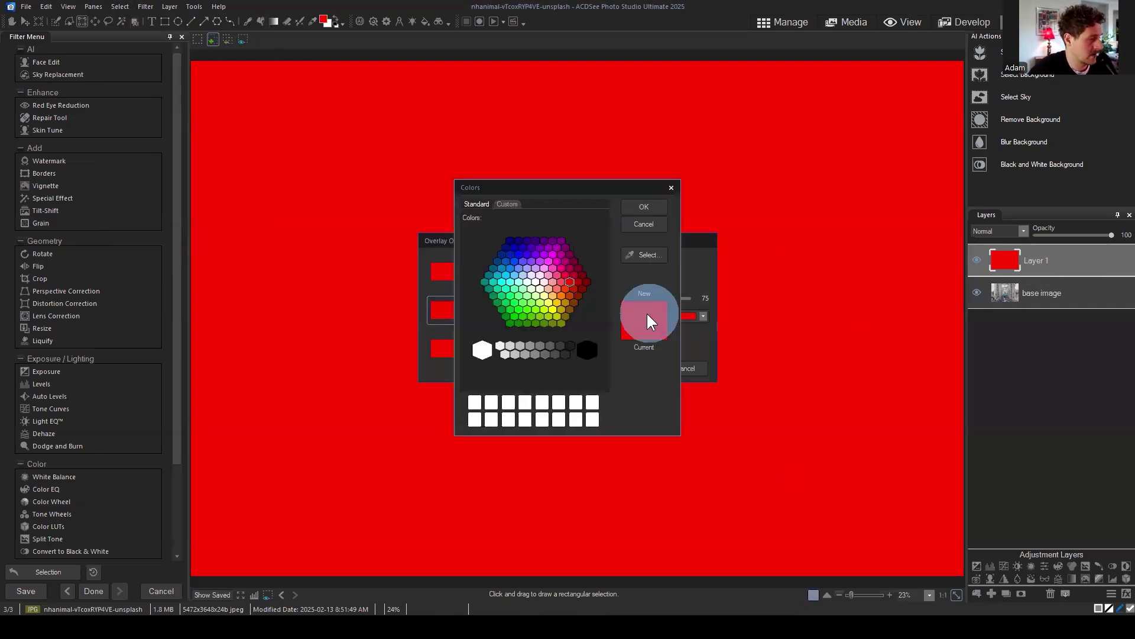
{"action": "left_click", "coordinate": [518, 309]}
{"action": "left_click", "coordinate": [644, 206]}
{"action": "left_click", "coordinate": [632, 368]}
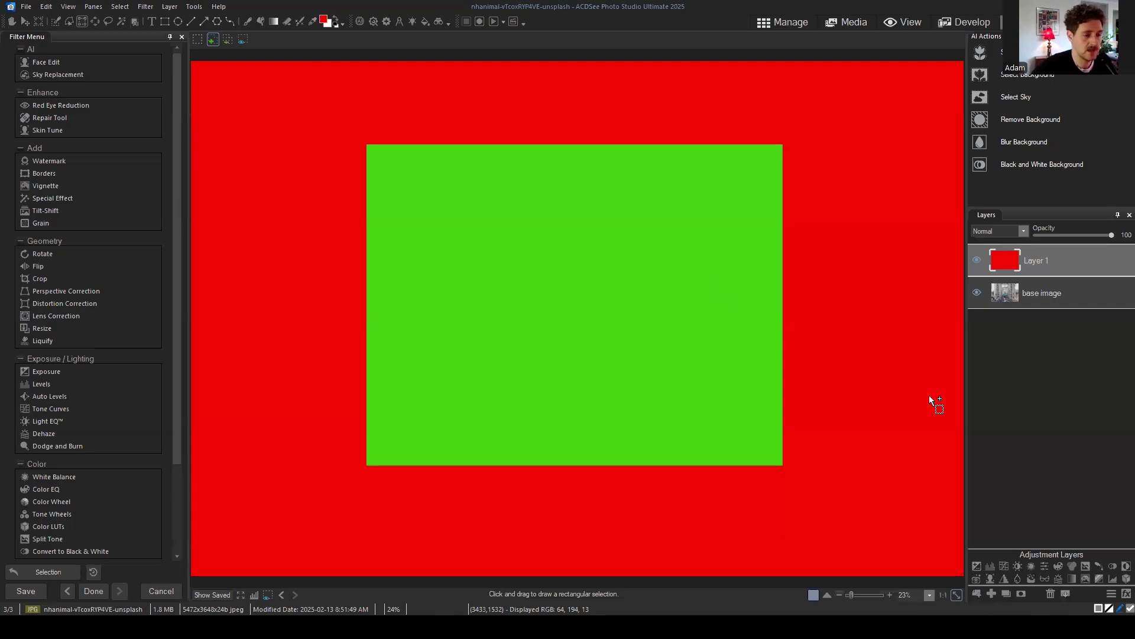
Step: Mask Layer 1 to the rectangular selection, then deselect
{"action": "left_click", "coordinate": [1021, 591]}
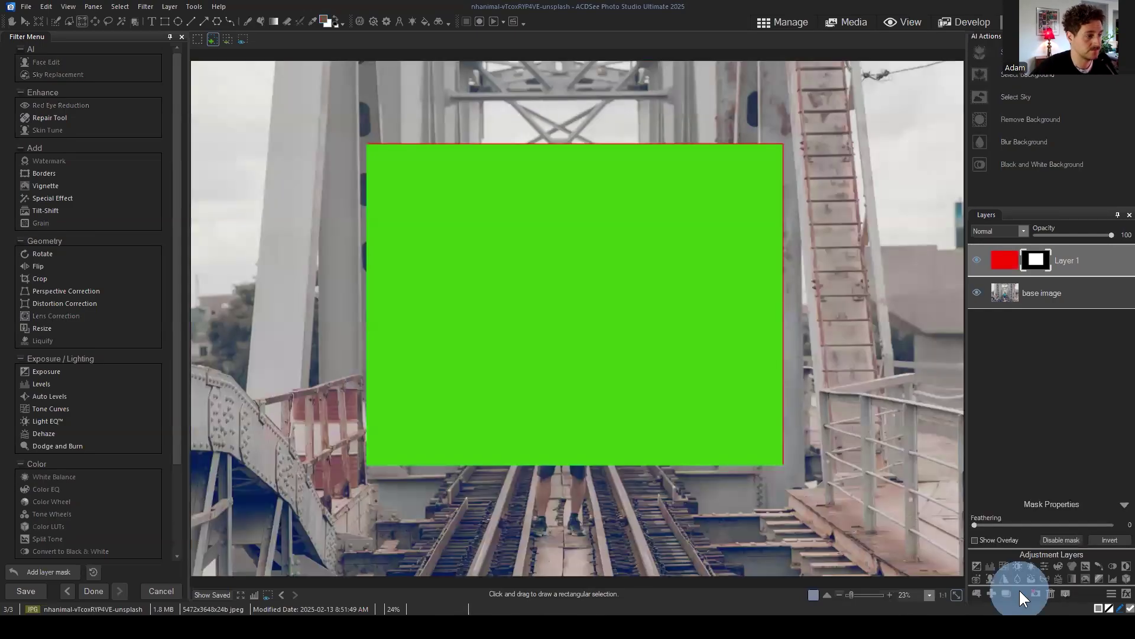
{"action": "left_click", "coordinate": [119, 6]}
{"action": "left_click", "coordinate": [135, 31]}
{"action": "left_click", "coordinate": [1073, 375]}
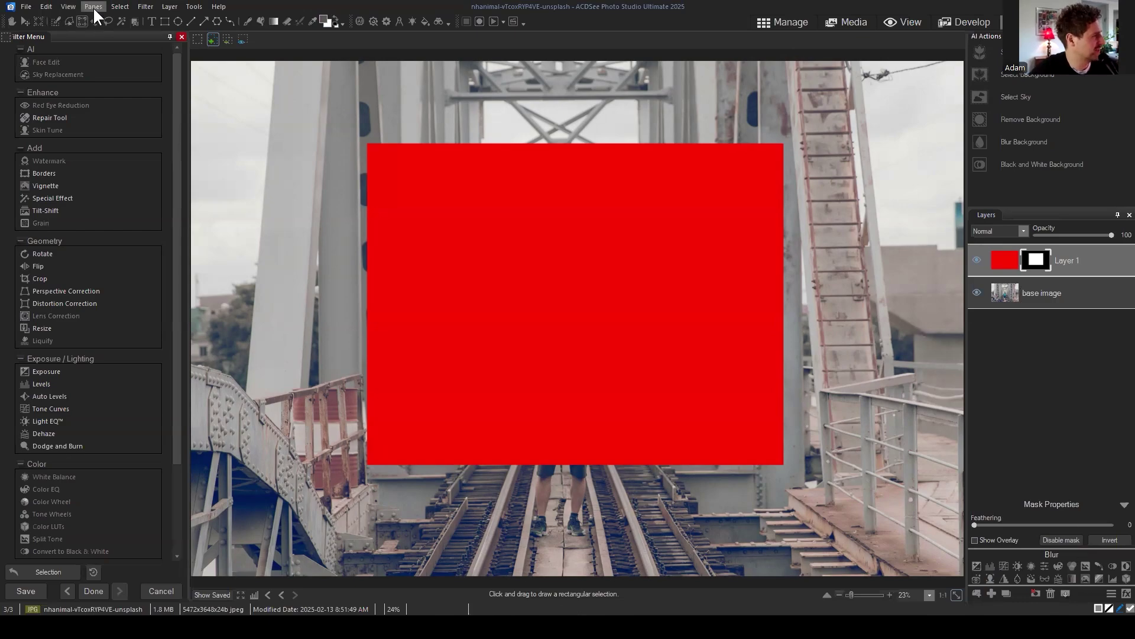
Step: Change the selection overlay highlight colour to blue
{"action": "left_click", "coordinate": [120, 6]}
{"action": "left_click", "coordinate": [176, 251]}
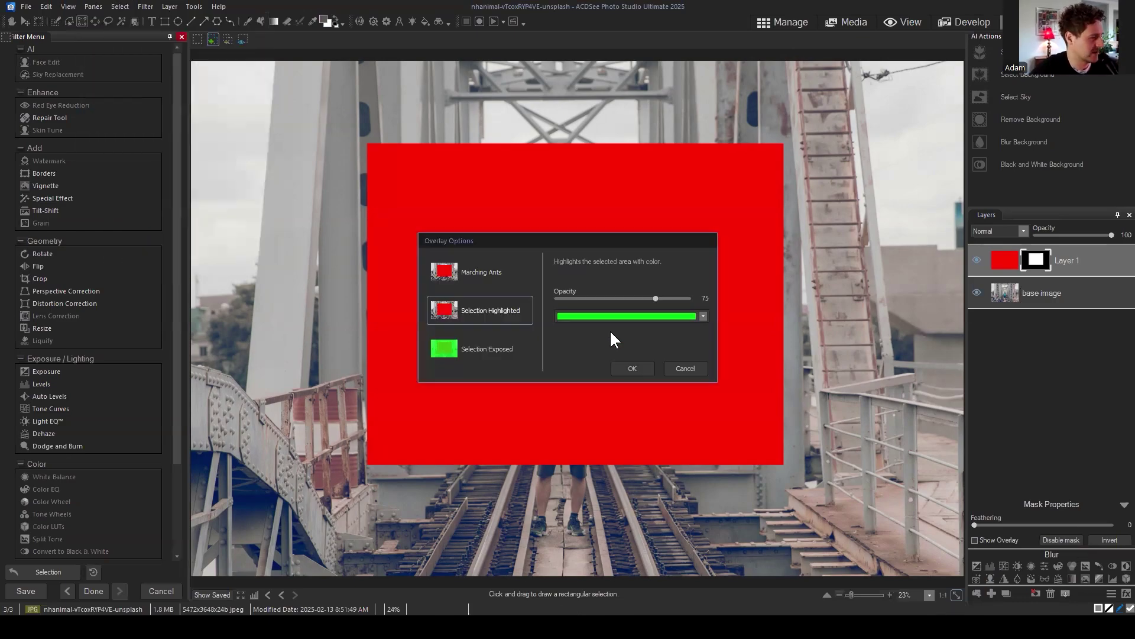
{"action": "left_click", "coordinate": [611, 319]}
{"action": "left_click", "coordinate": [514, 268]}
{"action": "left_click", "coordinate": [659, 206]}
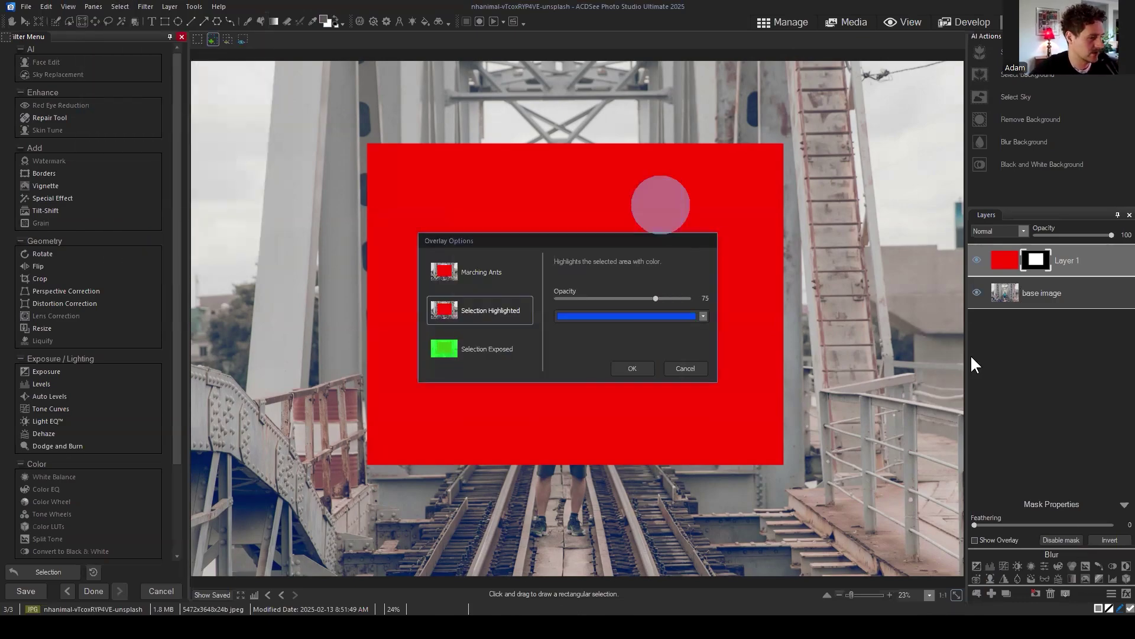
{"action": "left_click", "coordinate": [631, 368]}
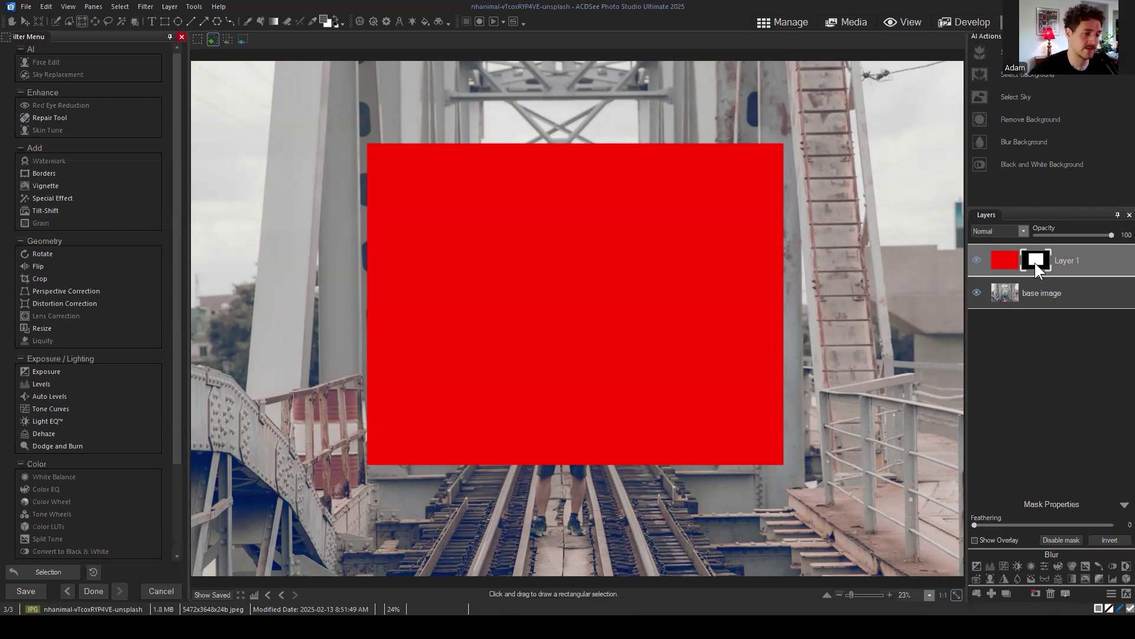
{"action": "left_click_drag", "start_coordinate": [1034, 262], "coordinate": [999, 258]}
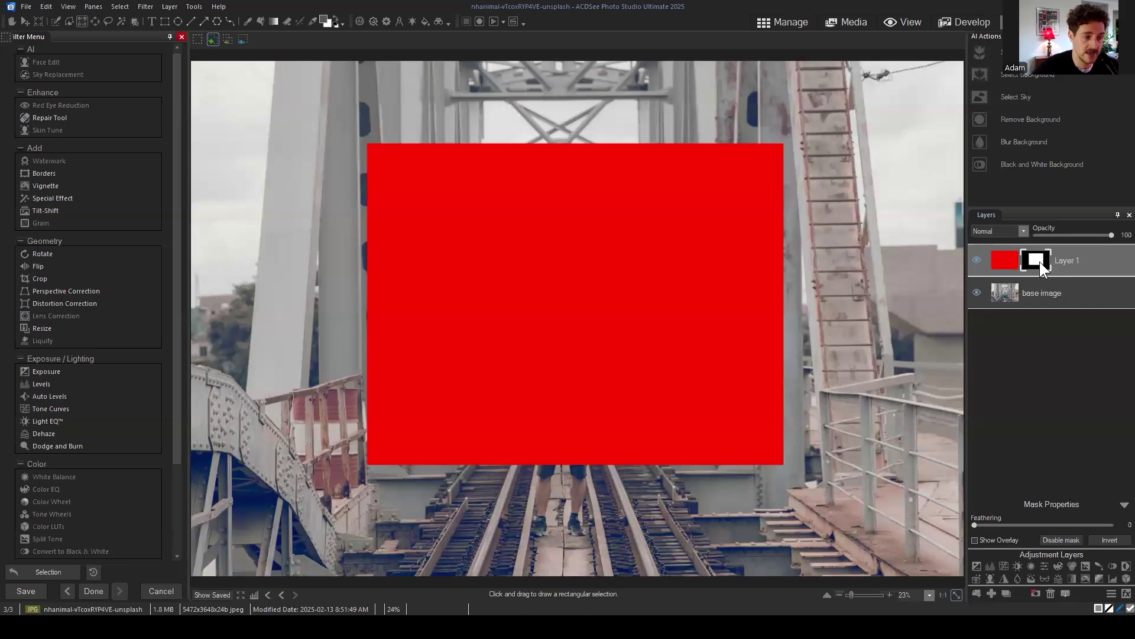
{"action": "left_click", "coordinate": [1037, 260]}
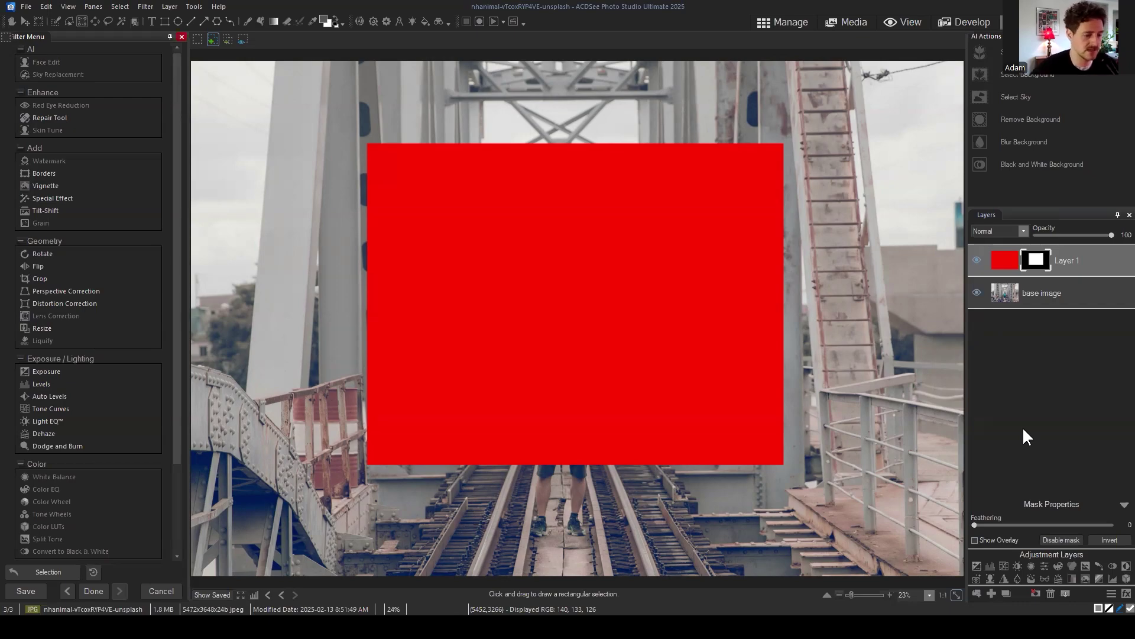
Step: Delete Layer 1's mask, leaving solid red over the entire base image
{"action": "left_click", "coordinate": [1031, 594]}
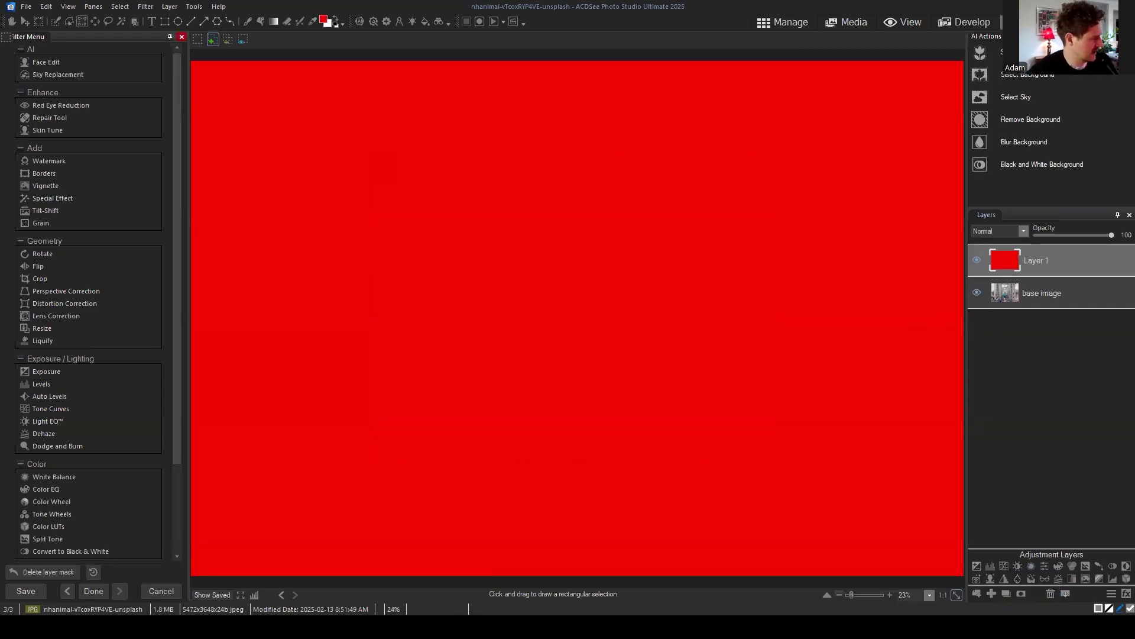
{"action": "left_click", "coordinate": [44, 572]}
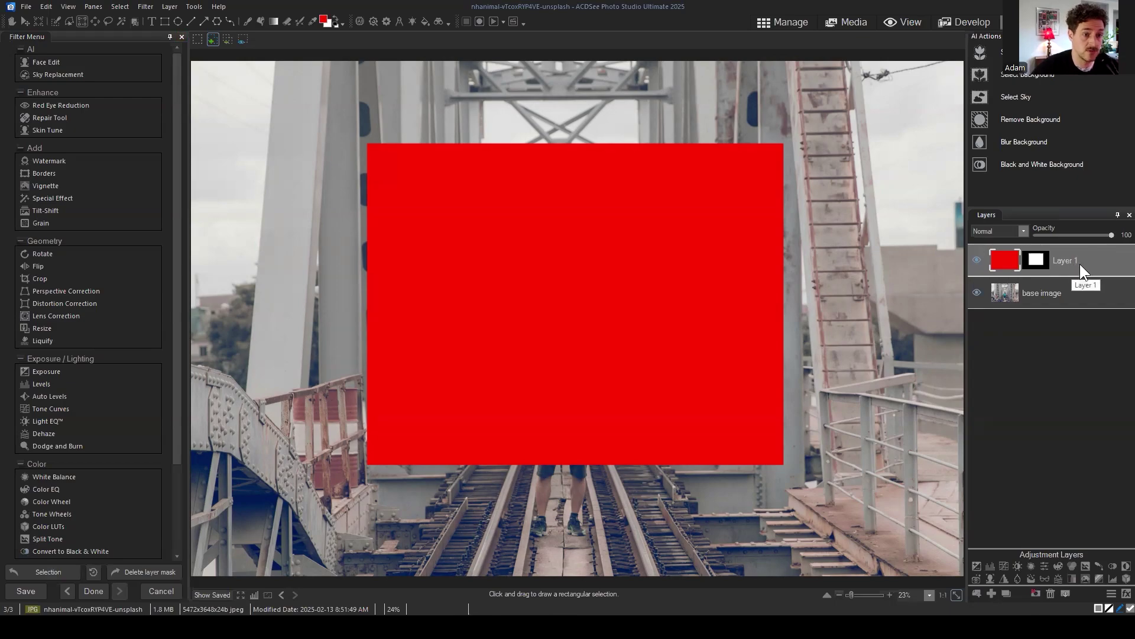
{"action": "left_click", "coordinate": [1005, 258]}
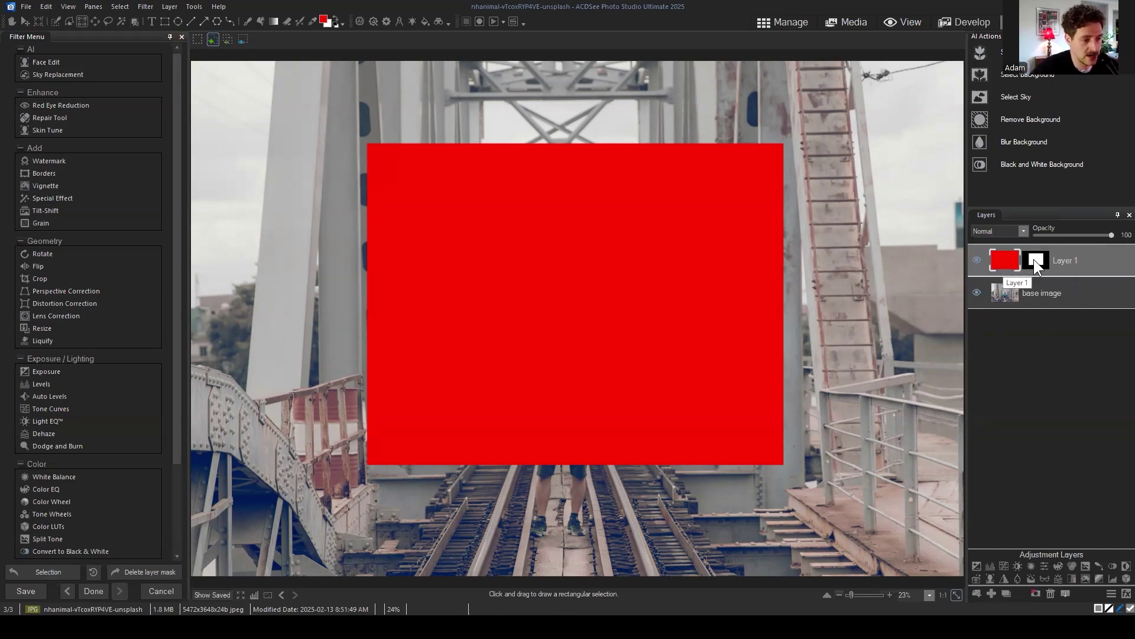
{"action": "left_click", "coordinate": [1036, 260]}
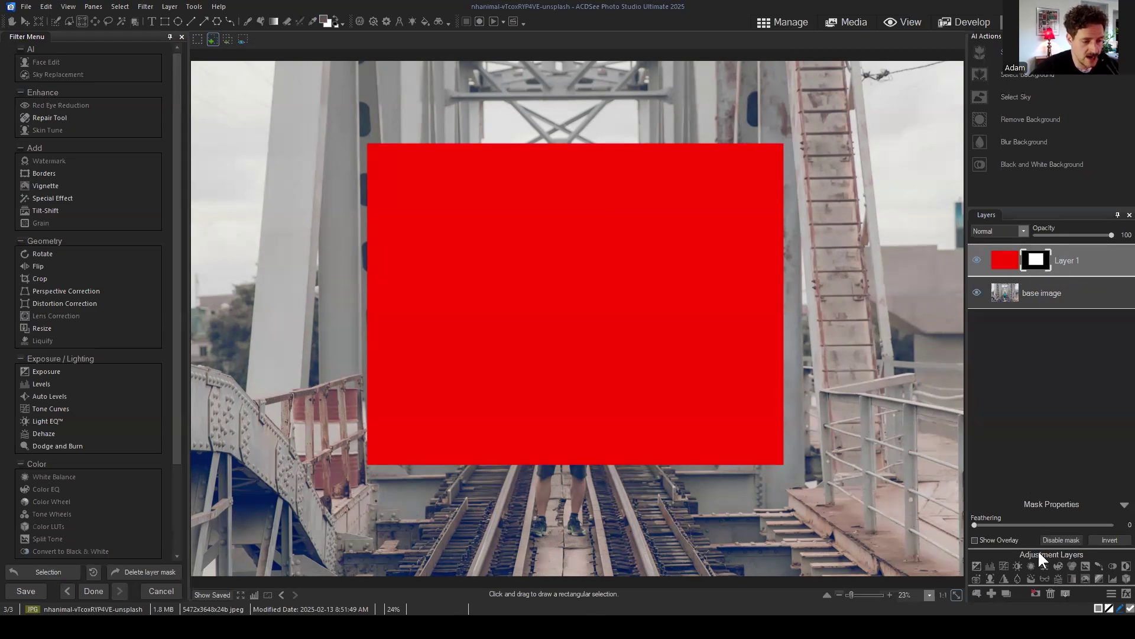
{"action": "left_click", "coordinate": [1034, 592]}
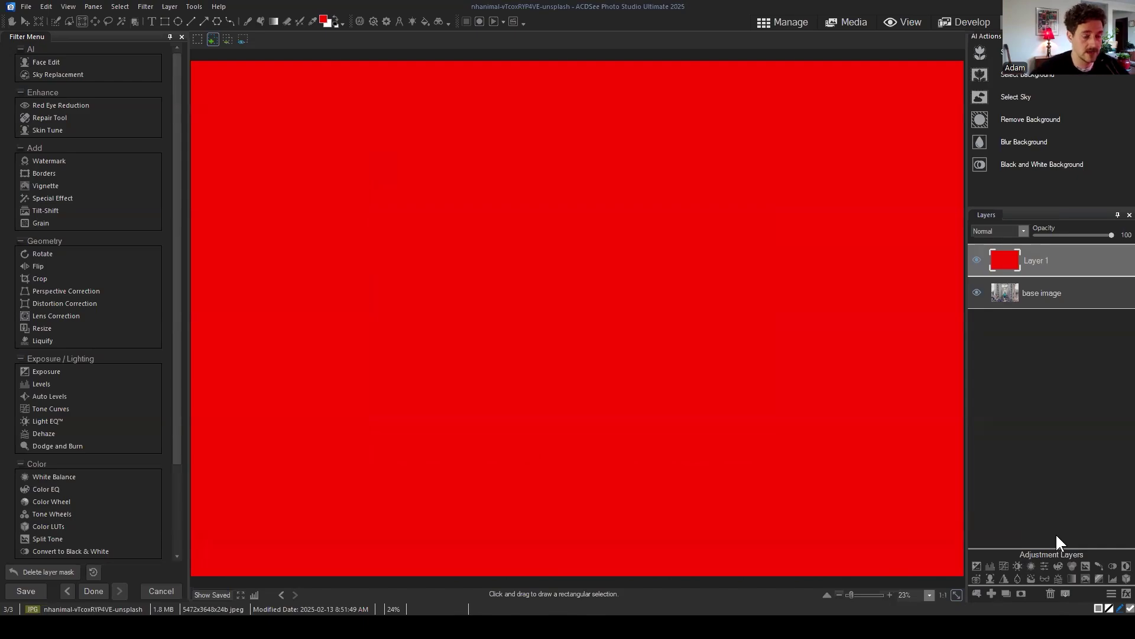
{"action": "left_click", "coordinate": [1057, 263]}
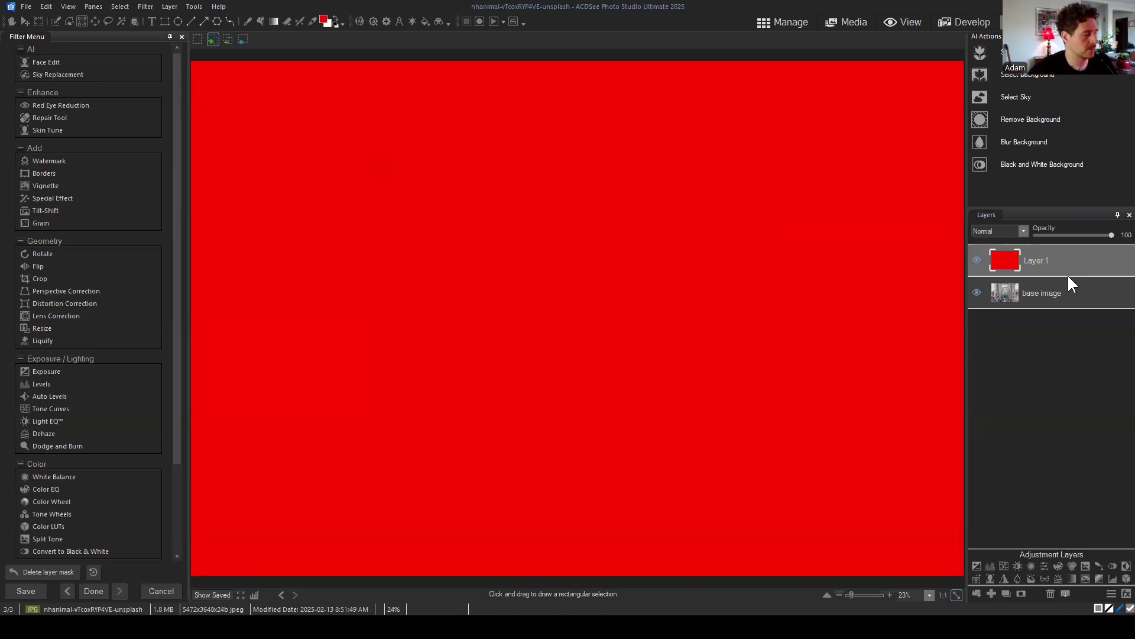
Step: Draw a tall rectangular selection left of centre, then clear it
{"action": "left_click", "coordinate": [81, 19]}
{"action": "left_click_drag", "start_coordinate": [340, 180], "coordinate": [453, 357]}
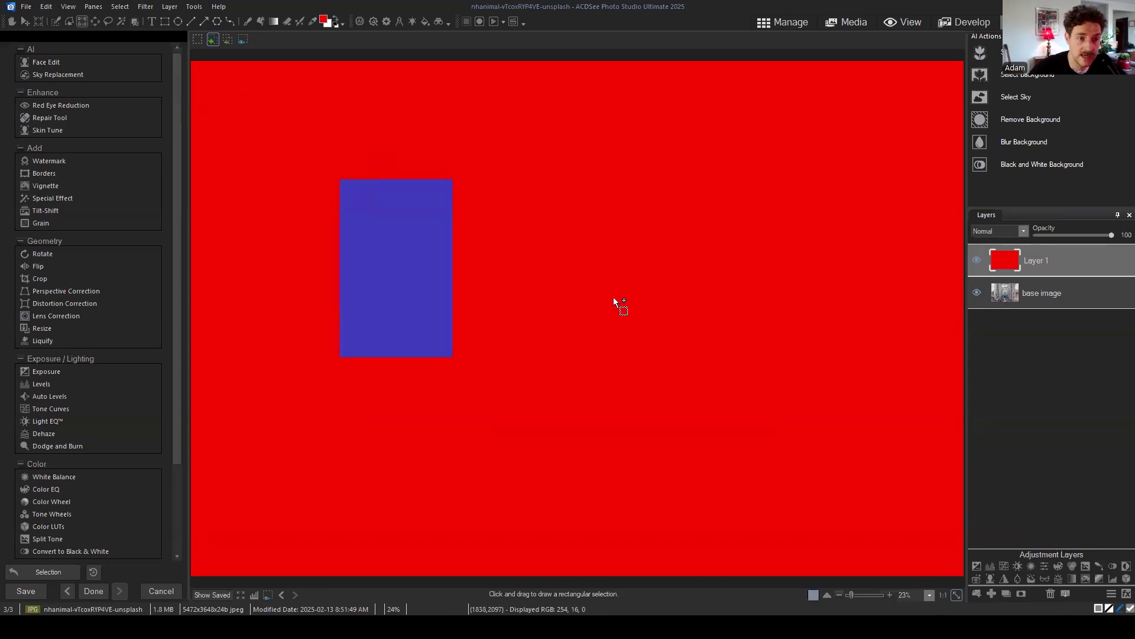
{"action": "left_click", "coordinate": [121, 7]}
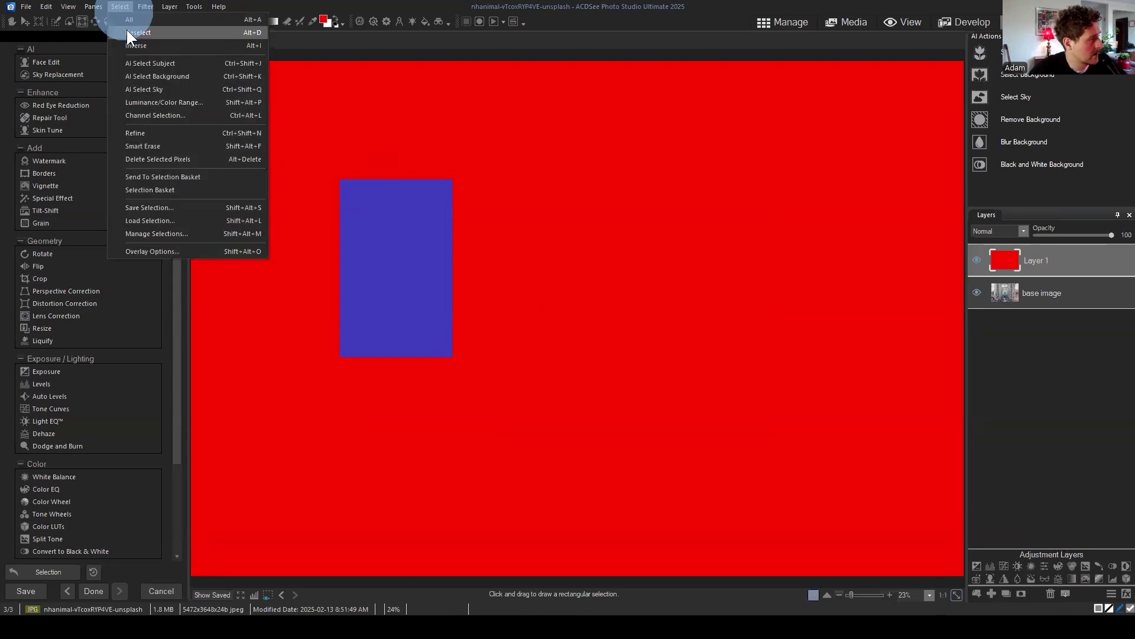
{"action": "left_click", "coordinate": [128, 32]}
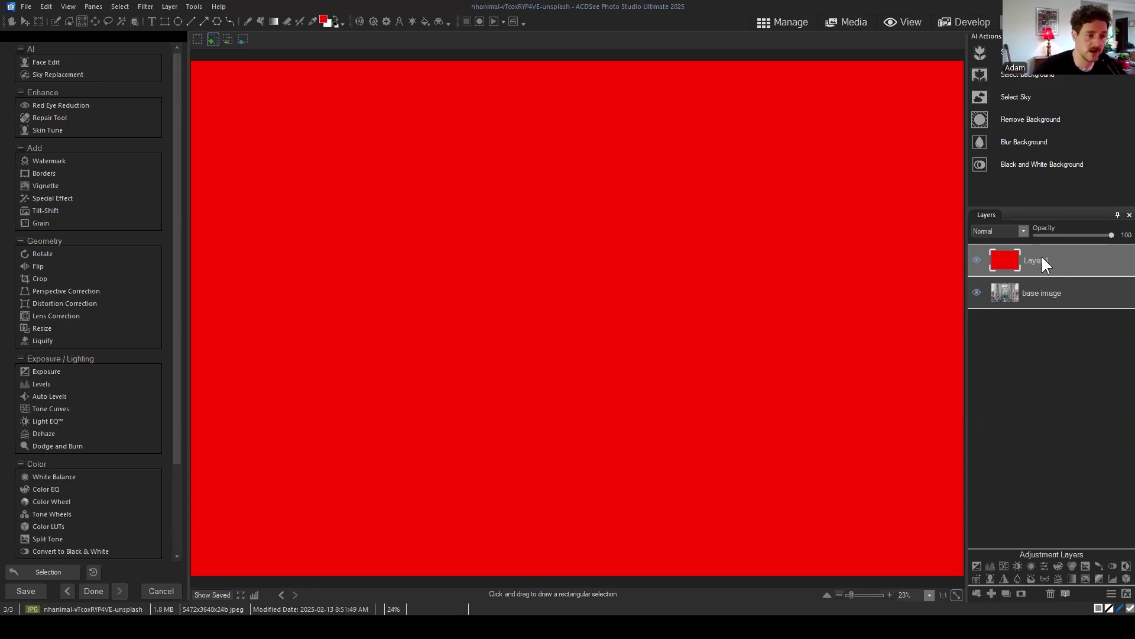
Step: Select the red Layer 1 and give it a white layer mask
{"action": "left_click", "coordinate": [1052, 260]}
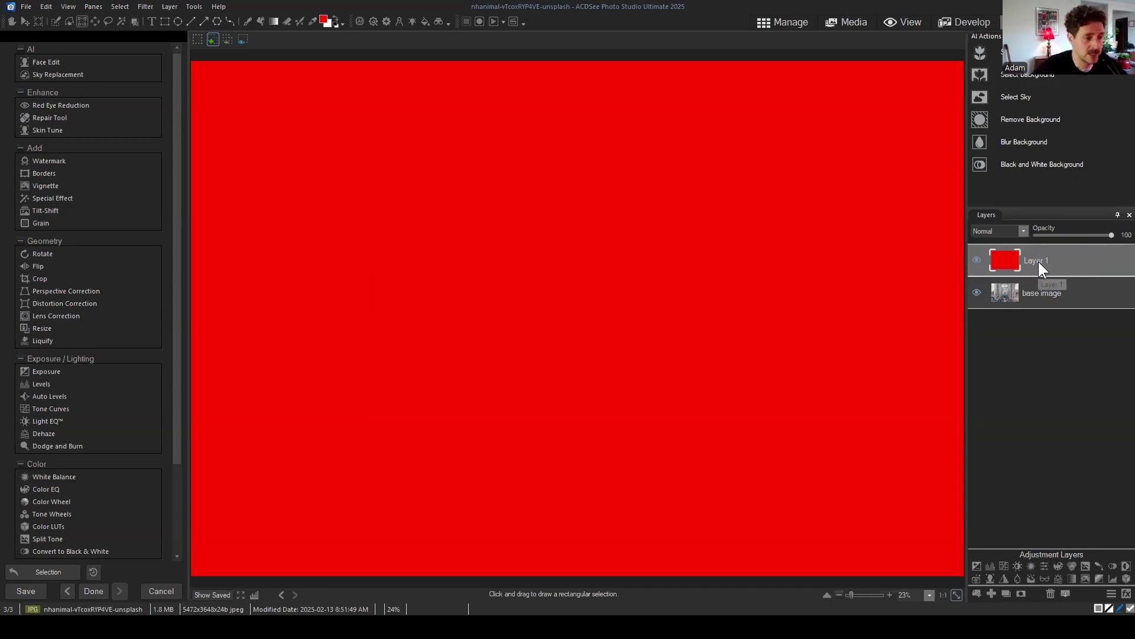
{"action": "left_click_drag", "start_coordinate": [1039, 261], "coordinate": [1053, 263]}
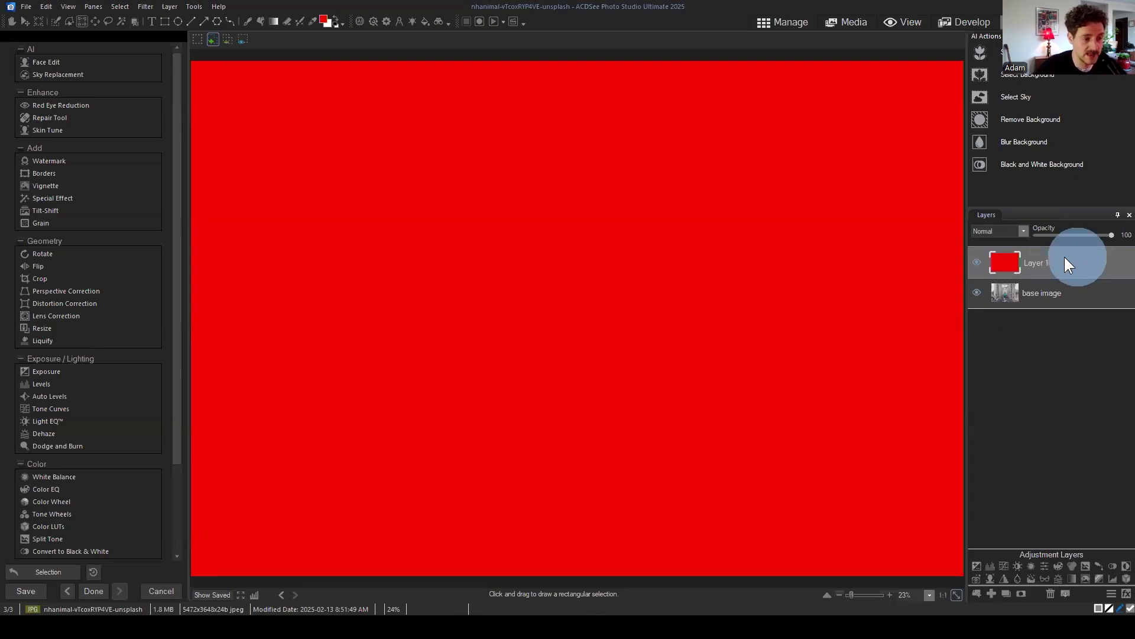
{"action": "left_click", "coordinate": [1022, 592]}
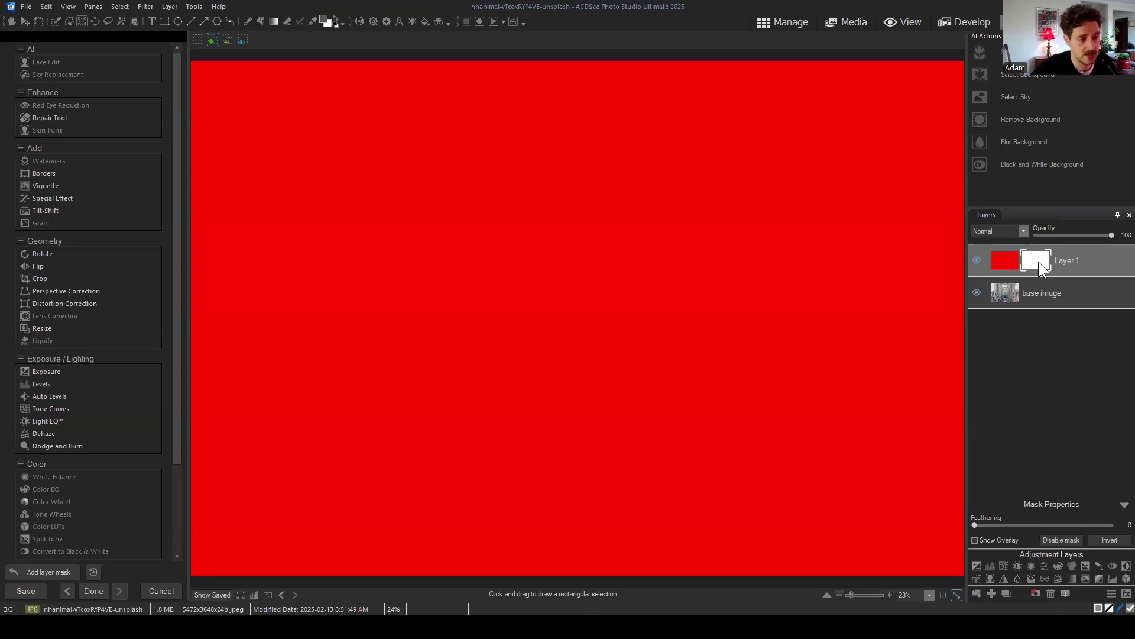
{"action": "left_click", "coordinate": [1004, 259]}
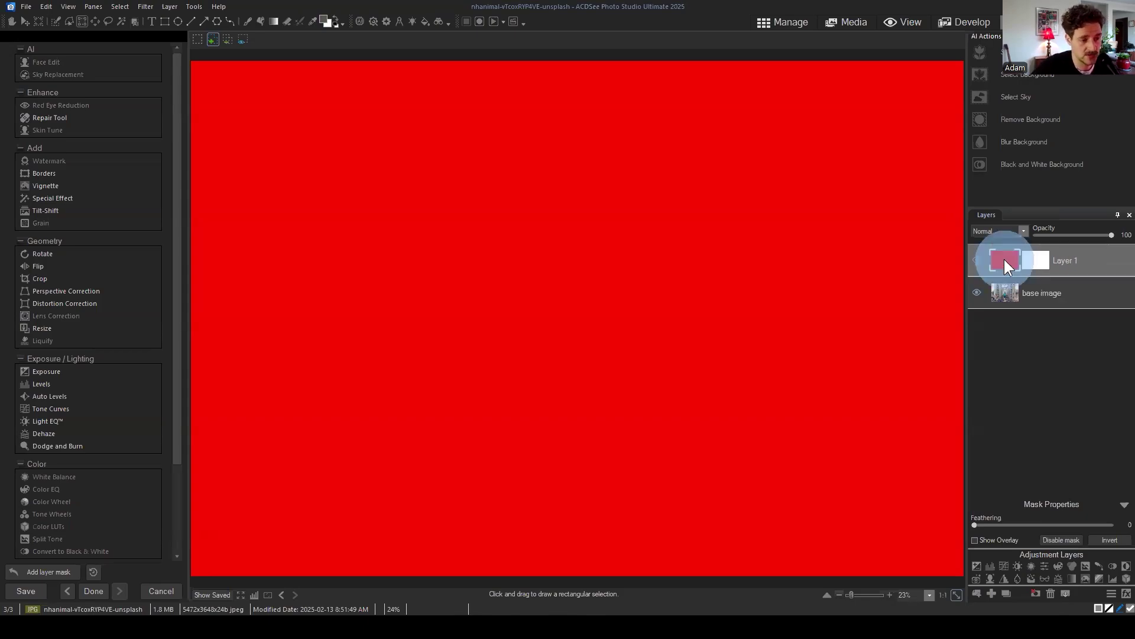
{"action": "left_click", "coordinate": [1038, 262]}
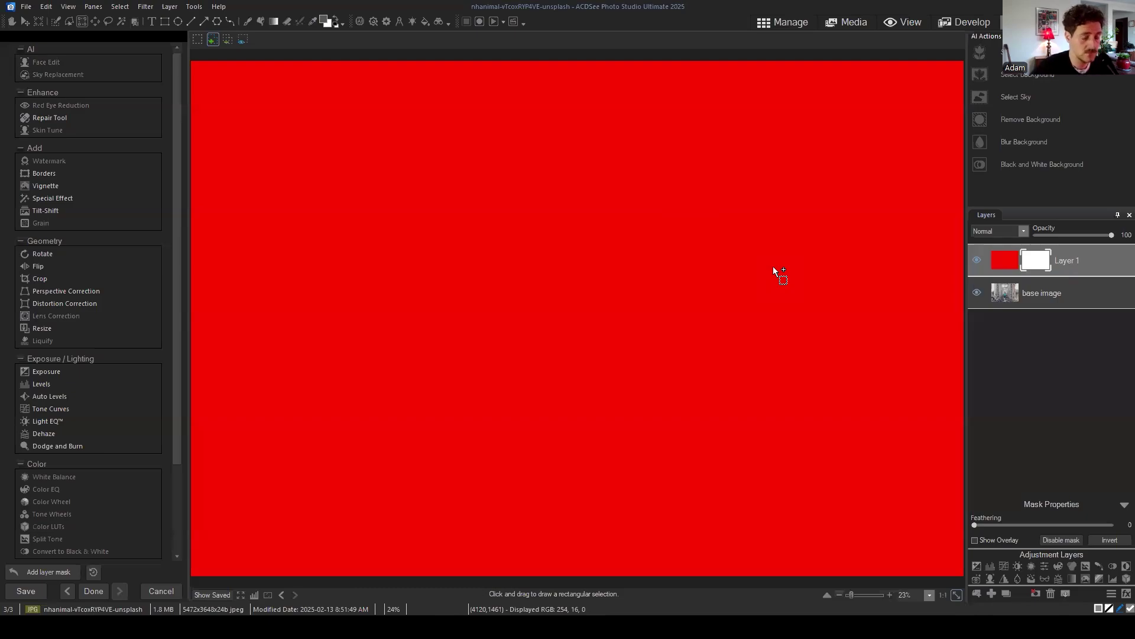
{"action": "left_click", "coordinate": [1038, 257]}
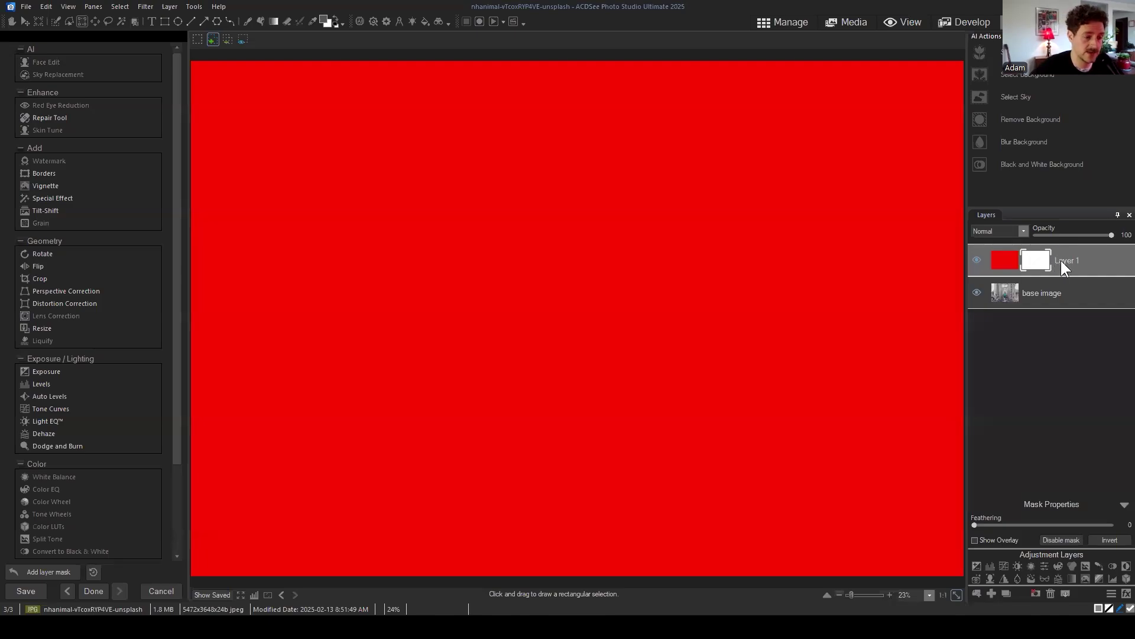
{"action": "left_click", "coordinate": [1042, 259]}
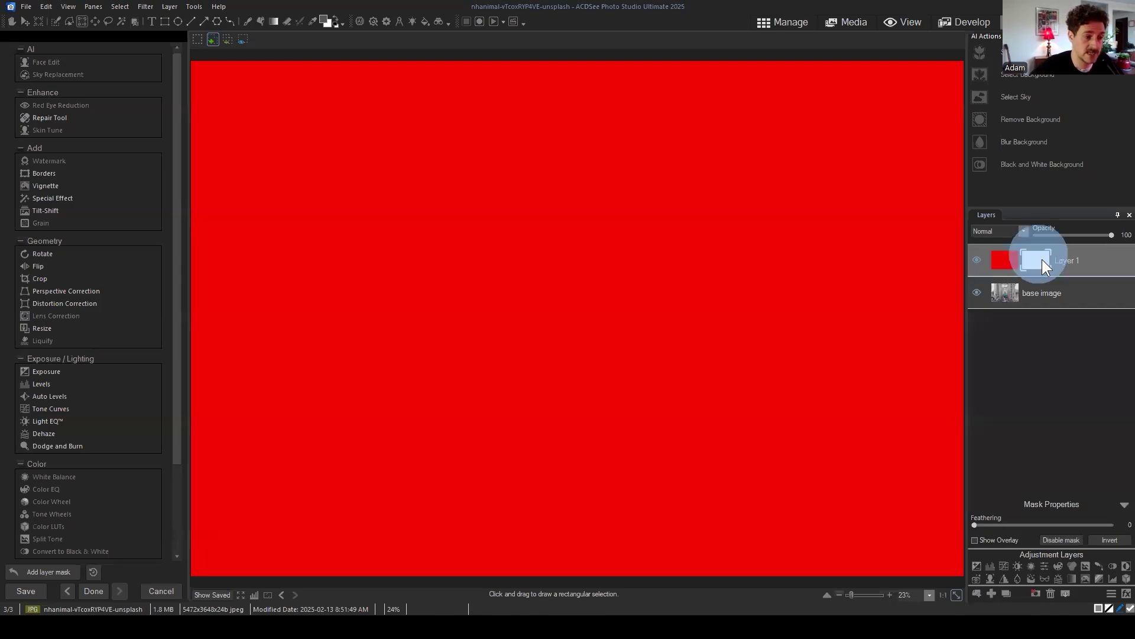
{"action": "left_click", "coordinate": [1102, 540]}
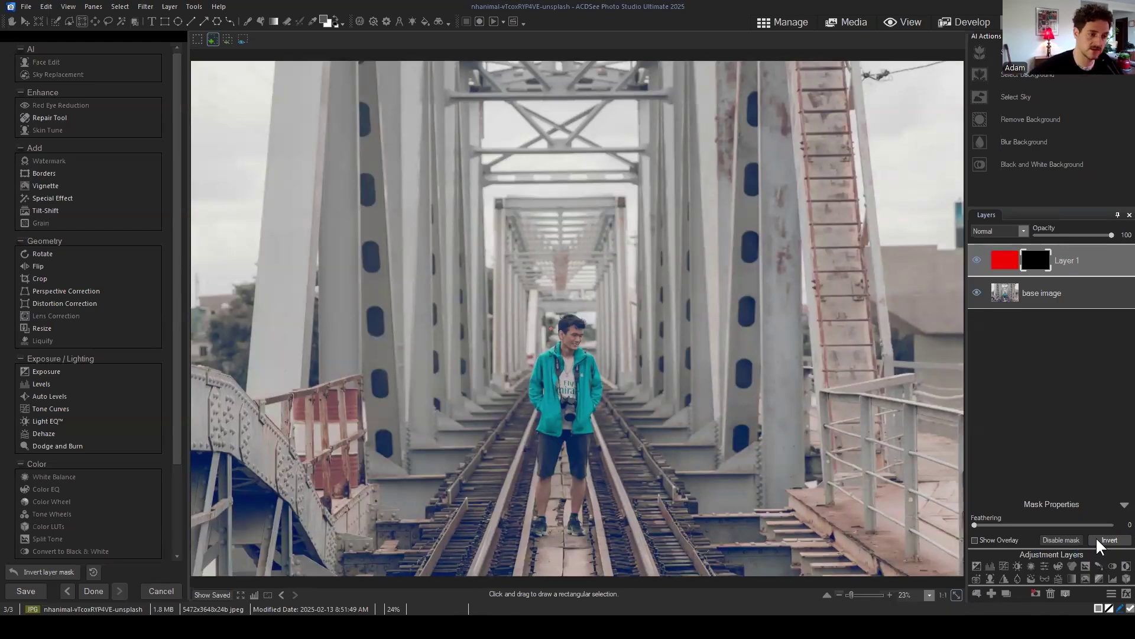
{"action": "left_click", "coordinate": [1036, 260]}
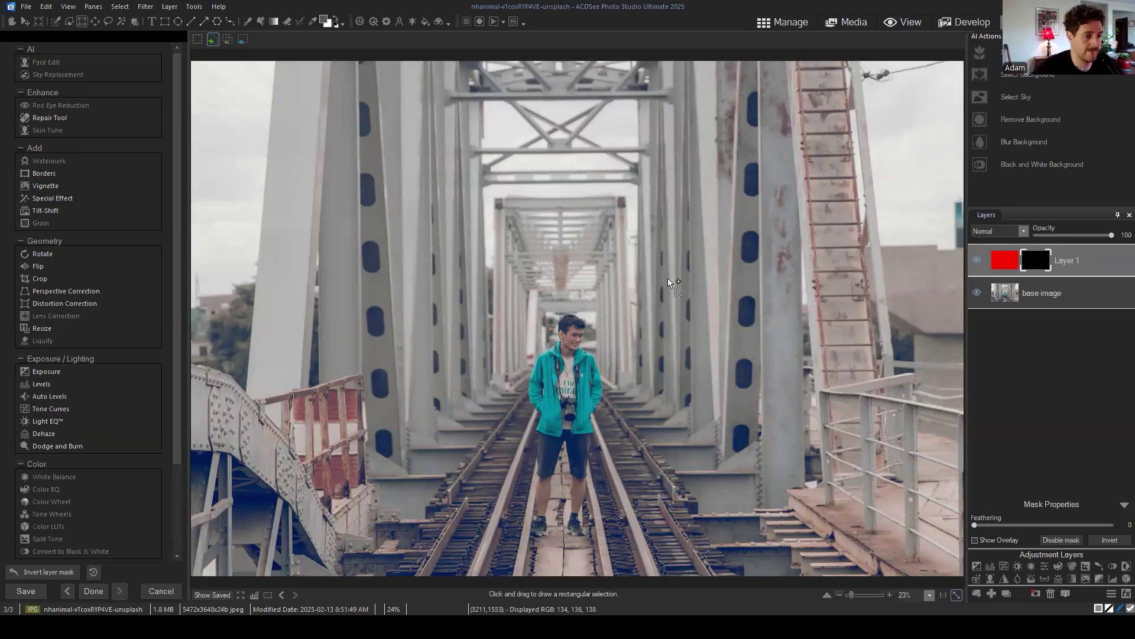
{"action": "left_click", "coordinate": [1111, 541]}
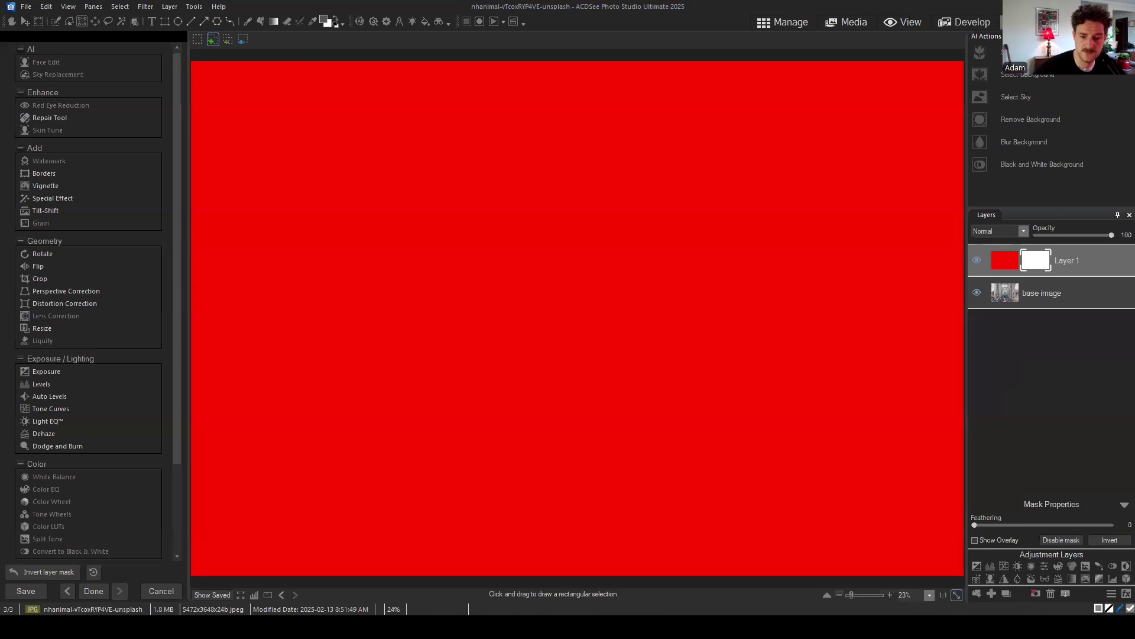
{"action": "left_click", "coordinate": [1052, 369]}
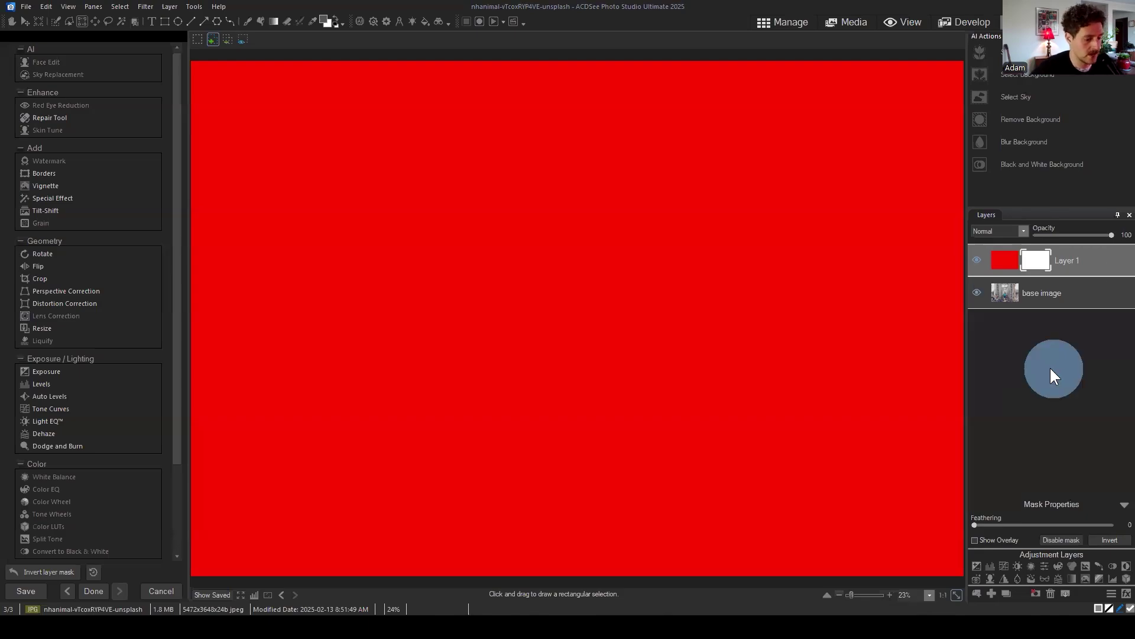
Step: Target Layer 1's mask and set up the Brush tool at size 301
{"action": "left_click", "coordinate": [1037, 264]}
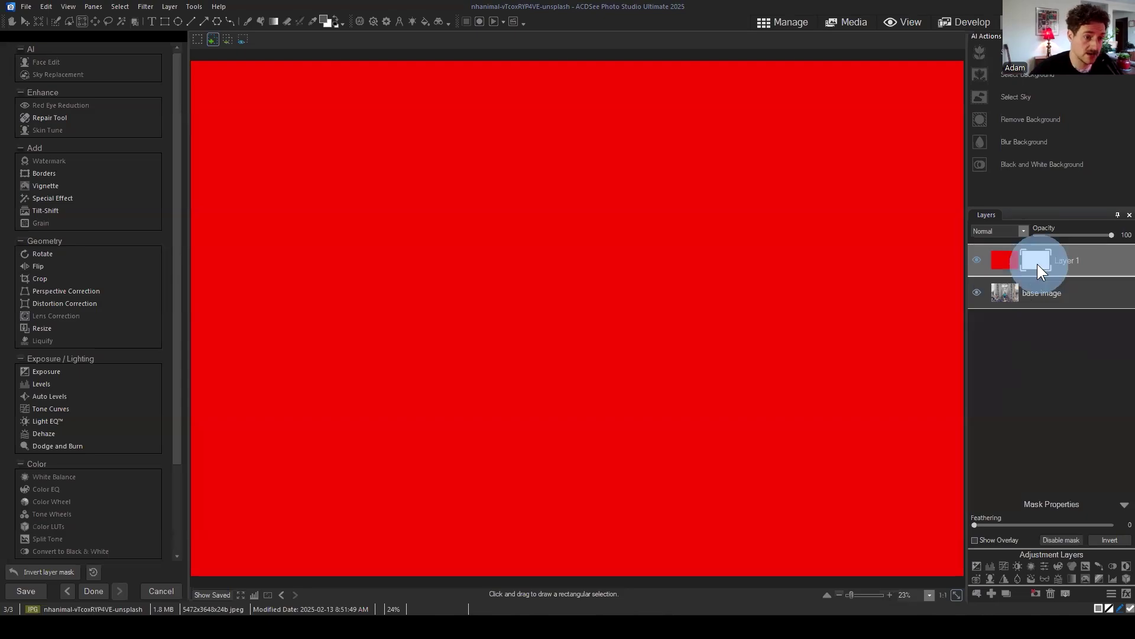
{"action": "left_click", "coordinate": [248, 21]}
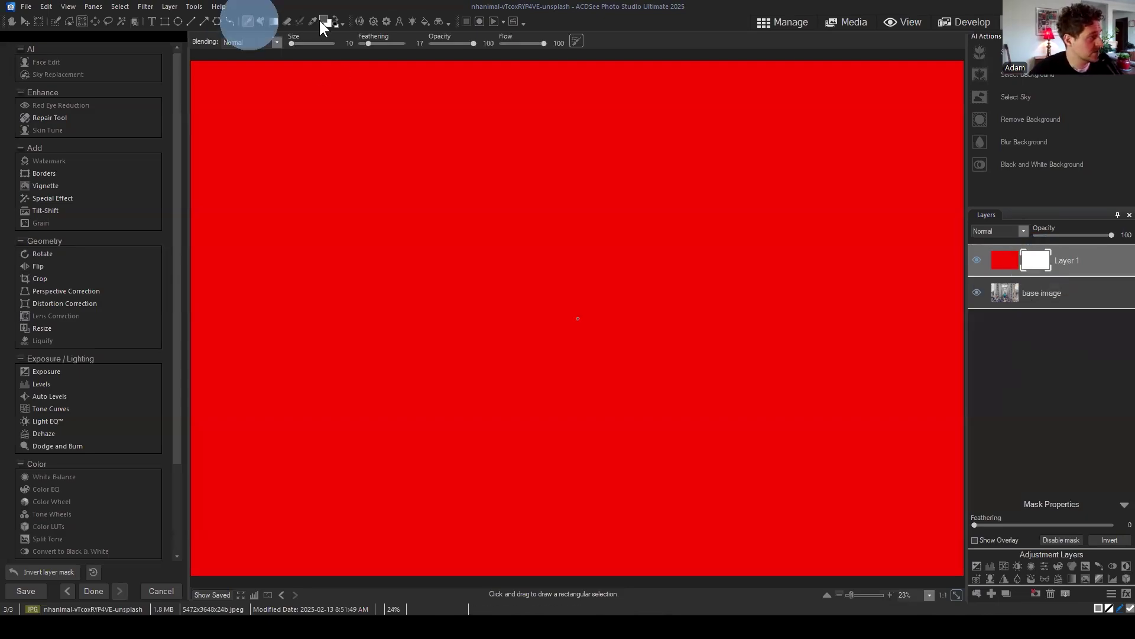
{"action": "left_click", "coordinate": [335, 20]}
{"action": "scroll", "coordinate": [520, 224], "scroll_direction": "down", "scroll_amount": 8}
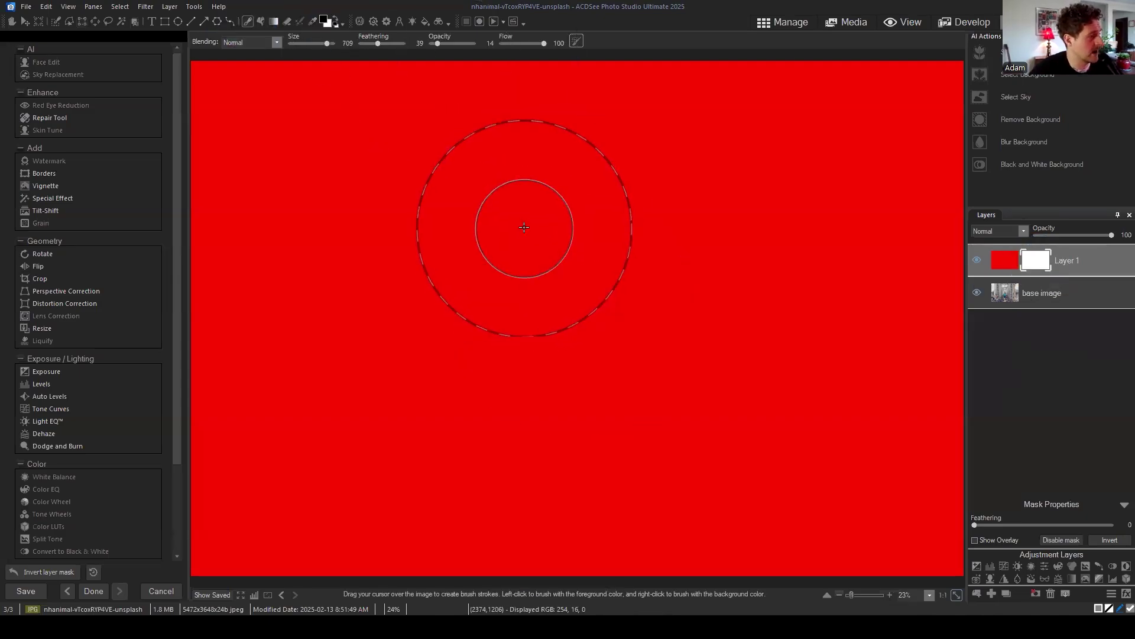
{"action": "scroll", "coordinate": [483, 231], "scroll_direction": "down", "scroll_amount": 2}
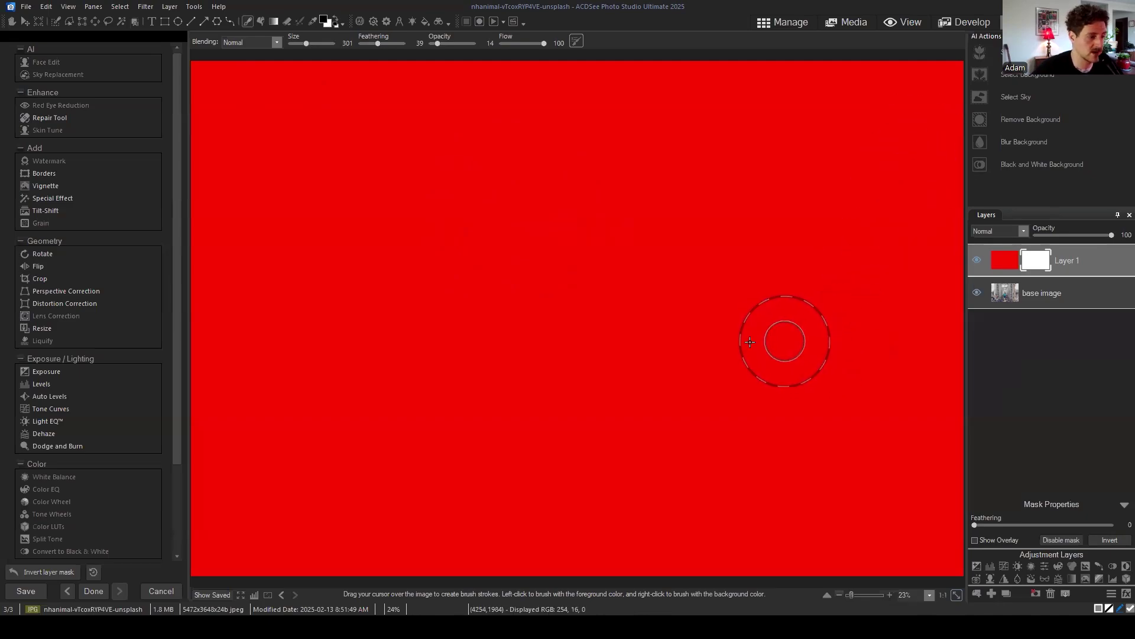
Step: Paint black into the mask at opacity 100 to reveal the man on the tracks
{"action": "mouse_move", "coordinate": [560, 309]}
{"action": "left_mouse_down"}
{"action": "mouse_move", "coordinate": [580, 381]}
{"action": "mouse_move", "coordinate": [575, 302]}
{"action": "mouse_move", "coordinate": [572, 333]}
{"action": "left_mouse_up"}
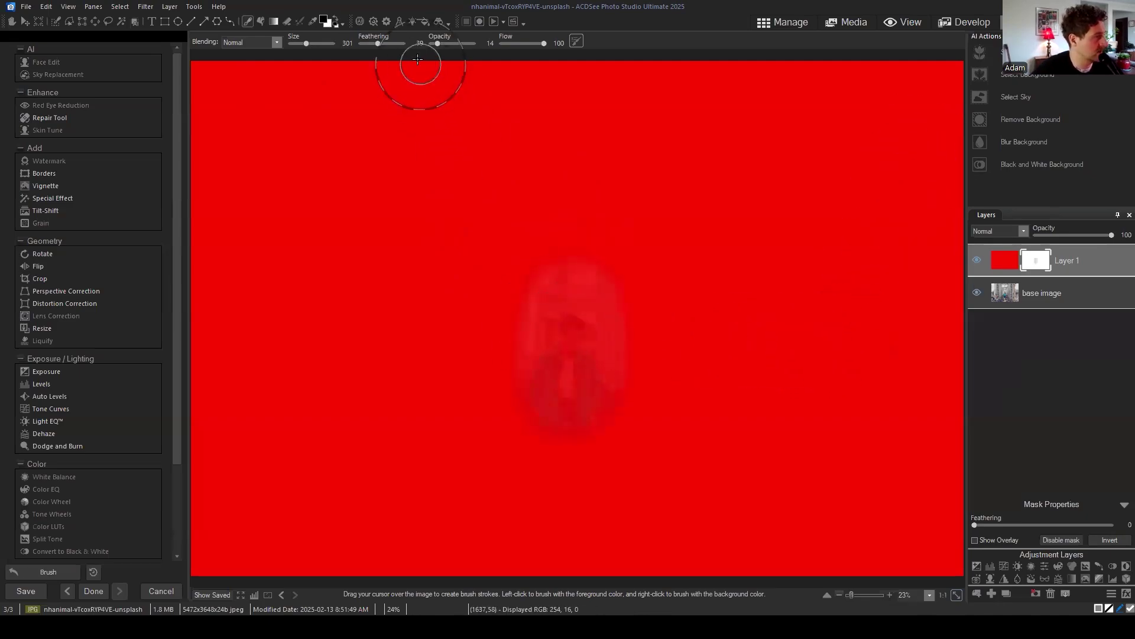
{"action": "left_click_drag", "start_coordinate": [437, 43], "coordinate": [476, 43]}
{"action": "mouse_move", "coordinate": [596, 375]}
{"action": "left_mouse_down"}
{"action": "mouse_move", "coordinate": [563, 291]}
{"action": "mouse_move", "coordinate": [559, 516]}
{"action": "mouse_move", "coordinate": [553, 336]}
{"action": "mouse_move", "coordinate": [529, 542]}
{"action": "mouse_move", "coordinate": [543, 524]}
{"action": "mouse_move", "coordinate": [607, 564]}
{"action": "mouse_move", "coordinate": [565, 302]}
{"action": "mouse_move", "coordinate": [518, 449]}
{"action": "mouse_move", "coordinate": [455, 576]}
{"action": "mouse_move", "coordinate": [555, 294]}
{"action": "mouse_move", "coordinate": [433, 519]}
{"action": "mouse_move", "coordinate": [546, 256]}
{"action": "mouse_move", "coordinate": [726, 554]}
{"action": "mouse_move", "coordinate": [709, 540]}
{"action": "mouse_move", "coordinate": [712, 556]}
{"action": "mouse_move", "coordinate": [632, 568]}
{"action": "mouse_move", "coordinate": [384, 553]}
{"action": "mouse_move", "coordinate": [534, 534]}
{"action": "mouse_move", "coordinate": [748, 550]}
{"action": "left_mouse_up"}
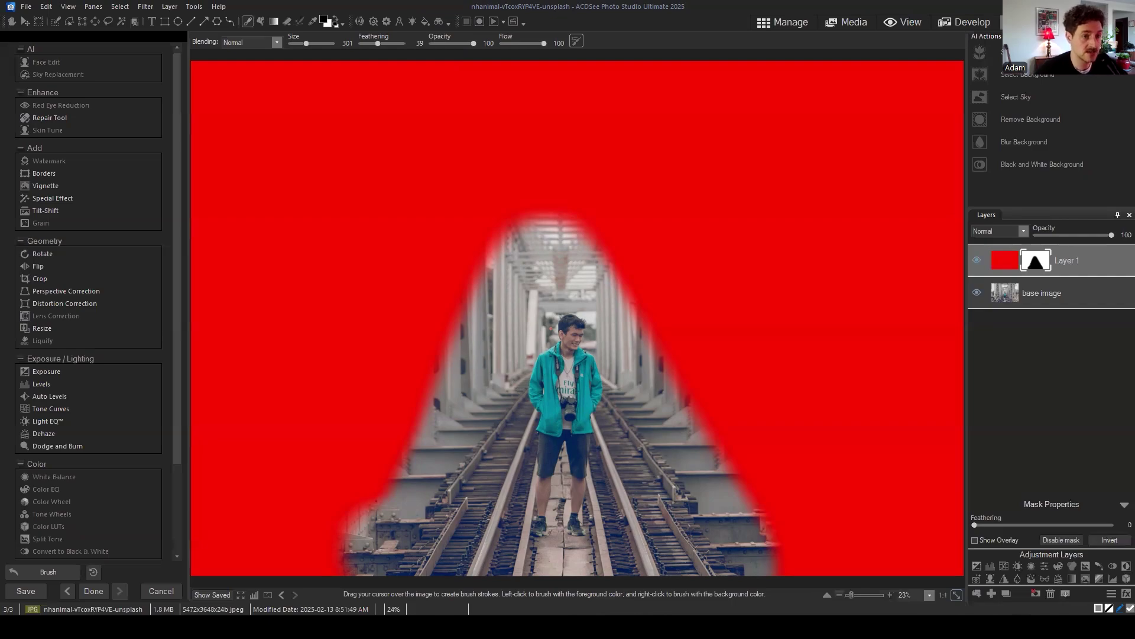
{"action": "mouse_move", "coordinate": [441, 228]}
{"action": "left_mouse_down"}
{"action": "mouse_move", "coordinate": [496, 260]}
{"action": "mouse_move", "coordinate": [502, 327]}
{"action": "left_mouse_up"}
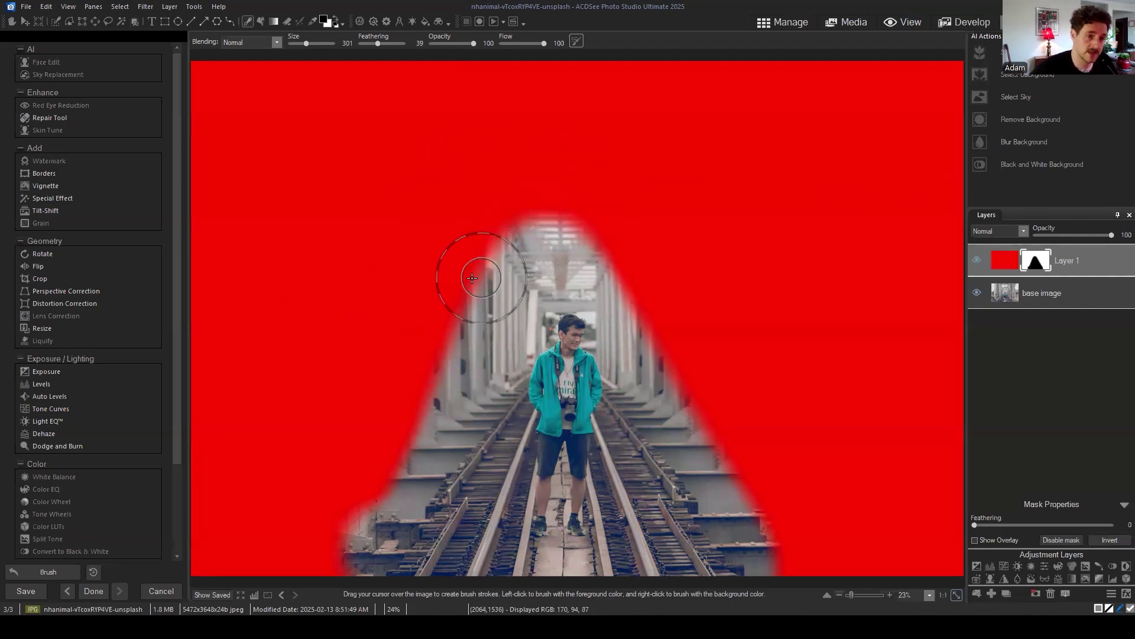
Step: Widen the opening along its top, then delete the red Layer 1 and select the base image
{"action": "mouse_move", "coordinate": [466, 232]}
{"action": "left_mouse_down"}
{"action": "mouse_move", "coordinate": [549, 264]}
{"action": "mouse_move", "coordinate": [571, 258]}
{"action": "left_mouse_up"}
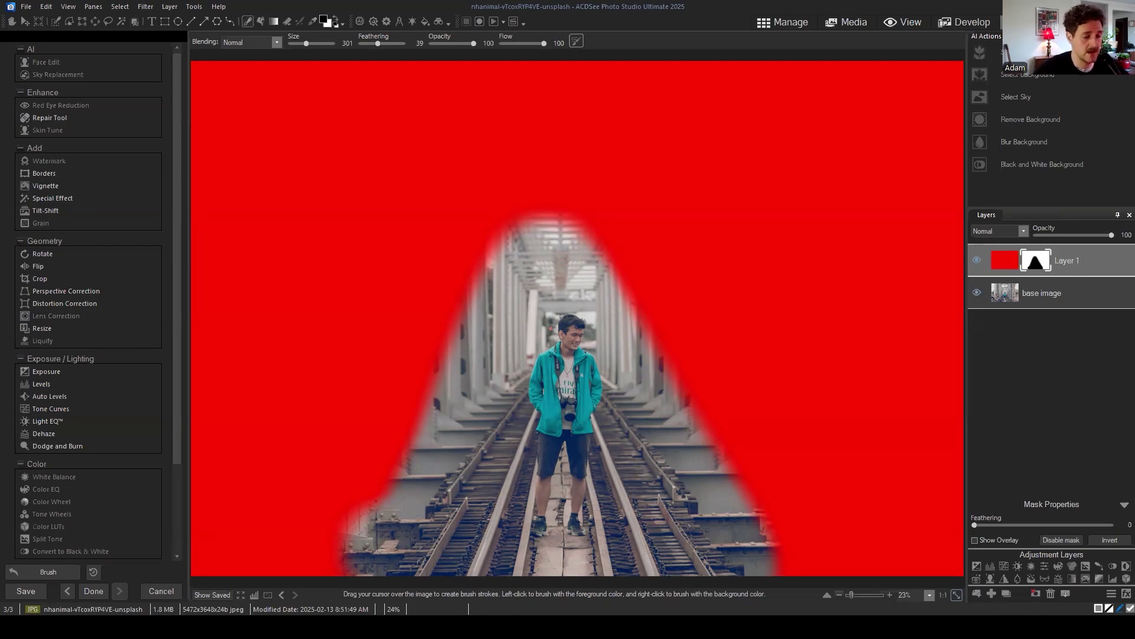
{"action": "left_click", "coordinate": [1081, 261]}
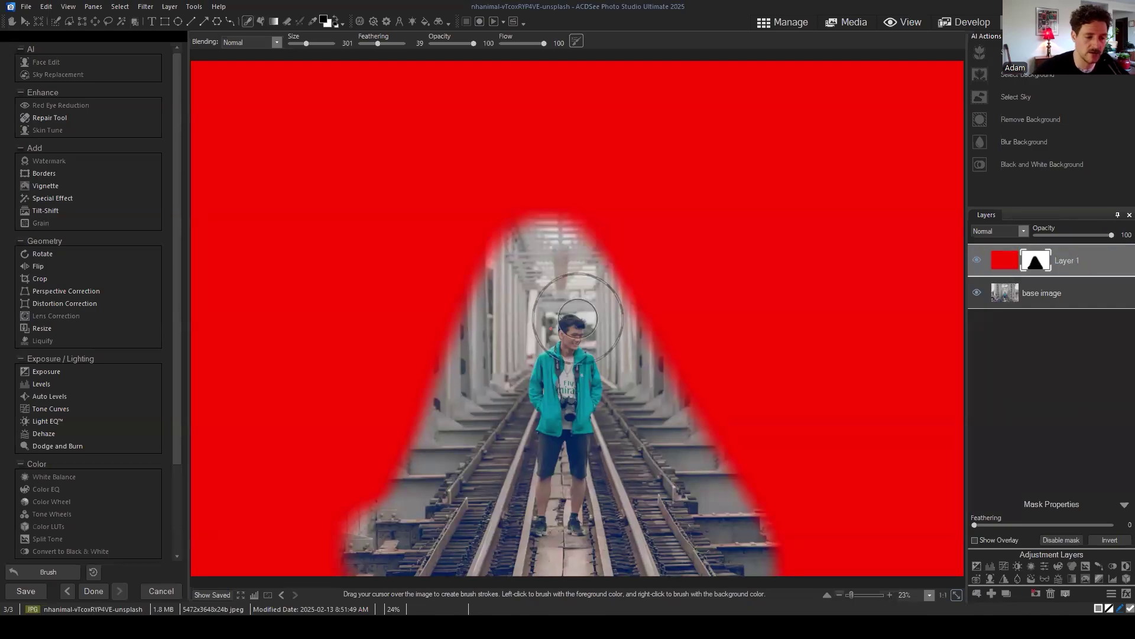
{"action": "left_click", "coordinate": [1051, 593]}
{"action": "left_click", "coordinate": [1085, 258]}
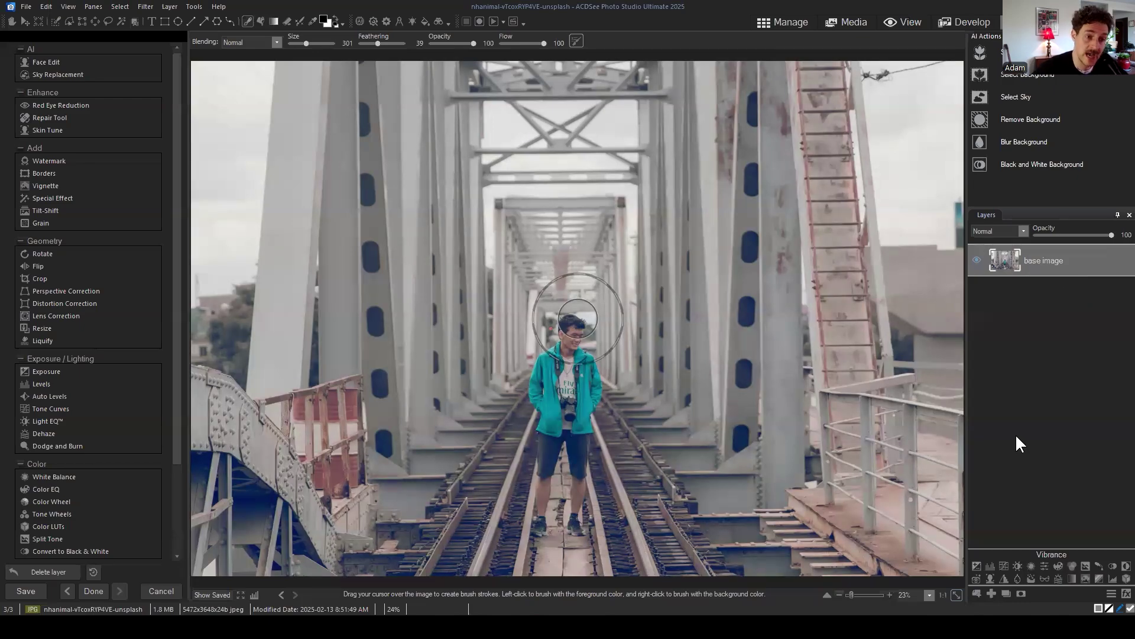
Step: Import the cloudy sky JPEG from the Composition folder as a new layer
{"action": "left_click", "coordinate": [975, 592]}
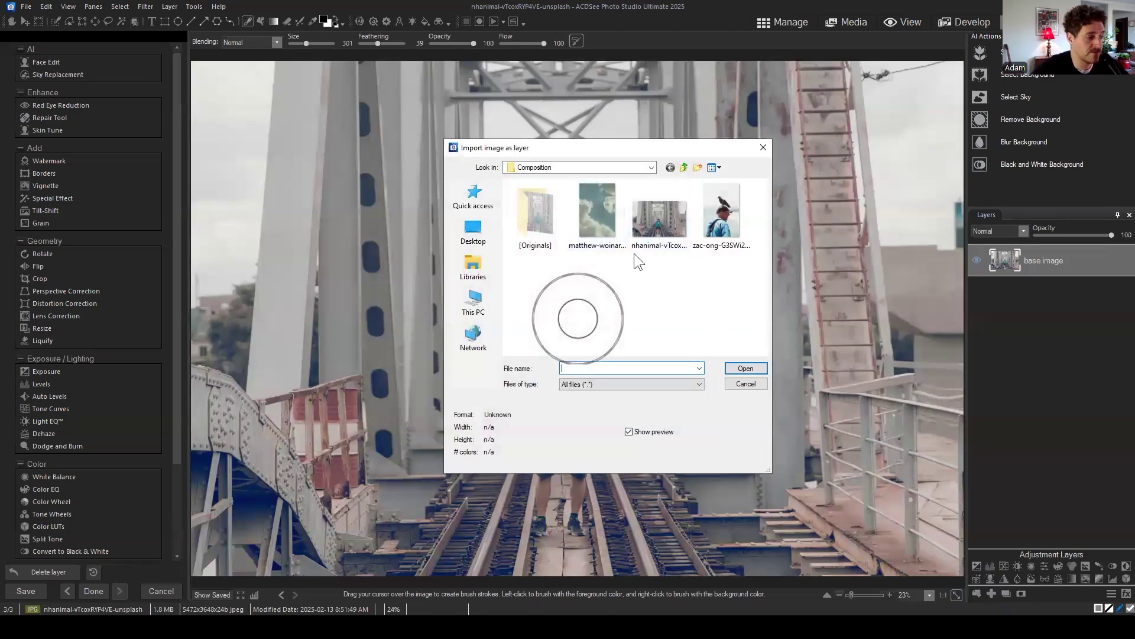
{"action": "left_click", "coordinate": [606, 216]}
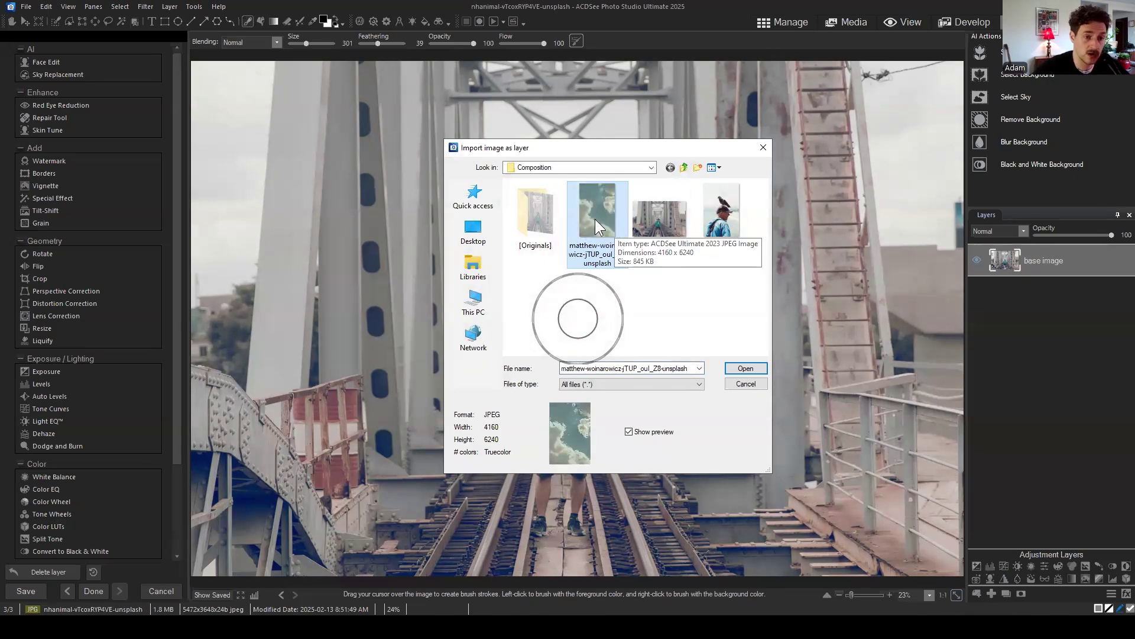
{"action": "left_click", "coordinate": [746, 369]}
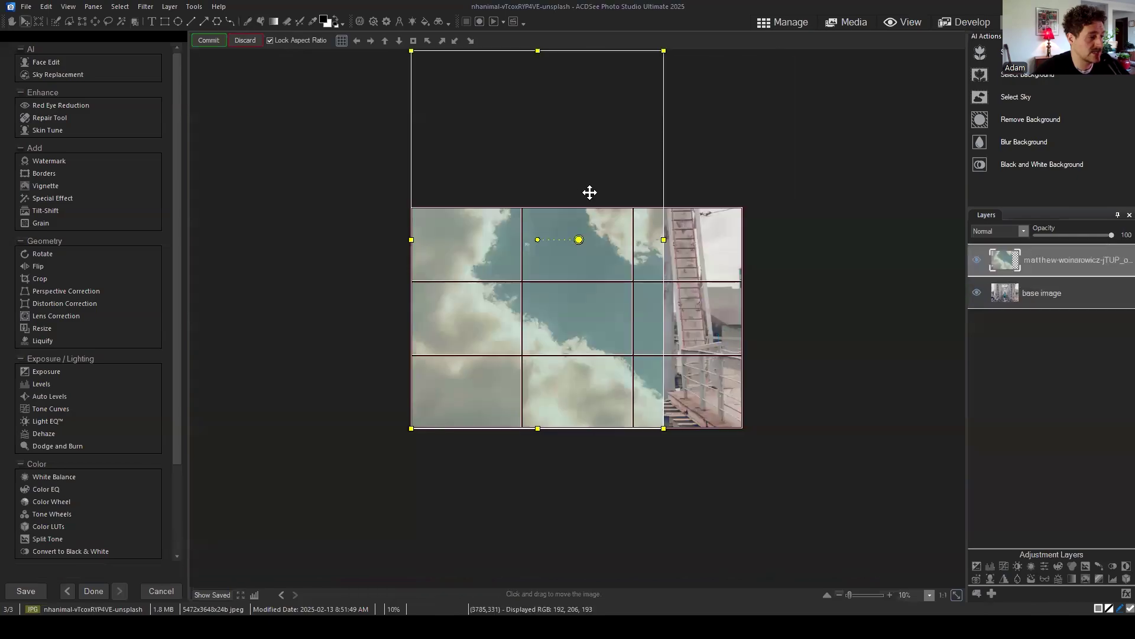
Step: Drag the cloud layer into place, commit it, and toggle its visibility to compare
{"action": "left_click_drag", "start_coordinate": [603, 249], "coordinate": [707, 308]}
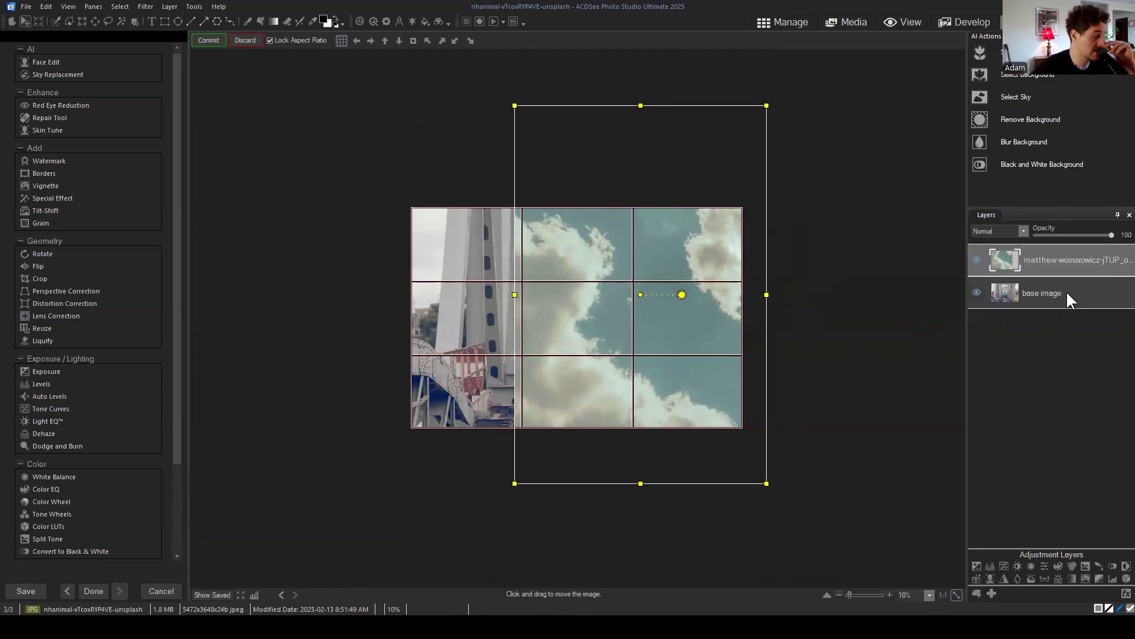
{"action": "mouse_move", "coordinate": [717, 297]}
{"action": "left_mouse_down"}
{"action": "mouse_move", "coordinate": [648, 271]}
{"action": "mouse_move", "coordinate": [686, 294]}
{"action": "mouse_move", "coordinate": [680, 304]}
{"action": "mouse_move", "coordinate": [724, 311]}
{"action": "left_mouse_up"}
{"action": "left_click", "coordinate": [208, 39]}
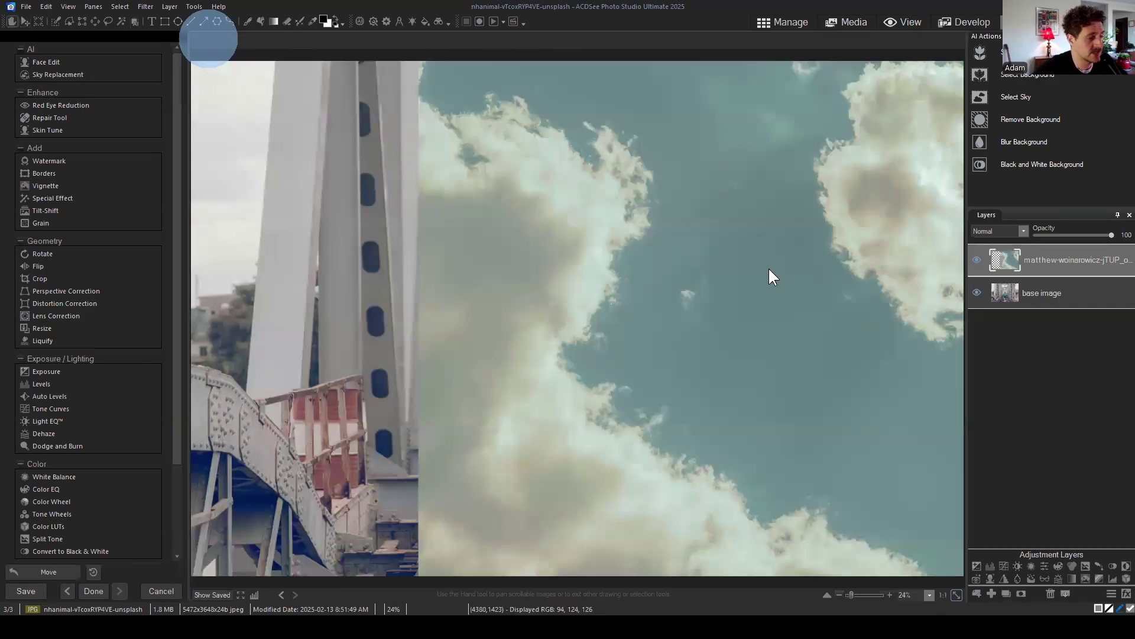
{"action": "left_click", "coordinate": [977, 259]}
{"action": "left_click", "coordinate": [977, 259]}
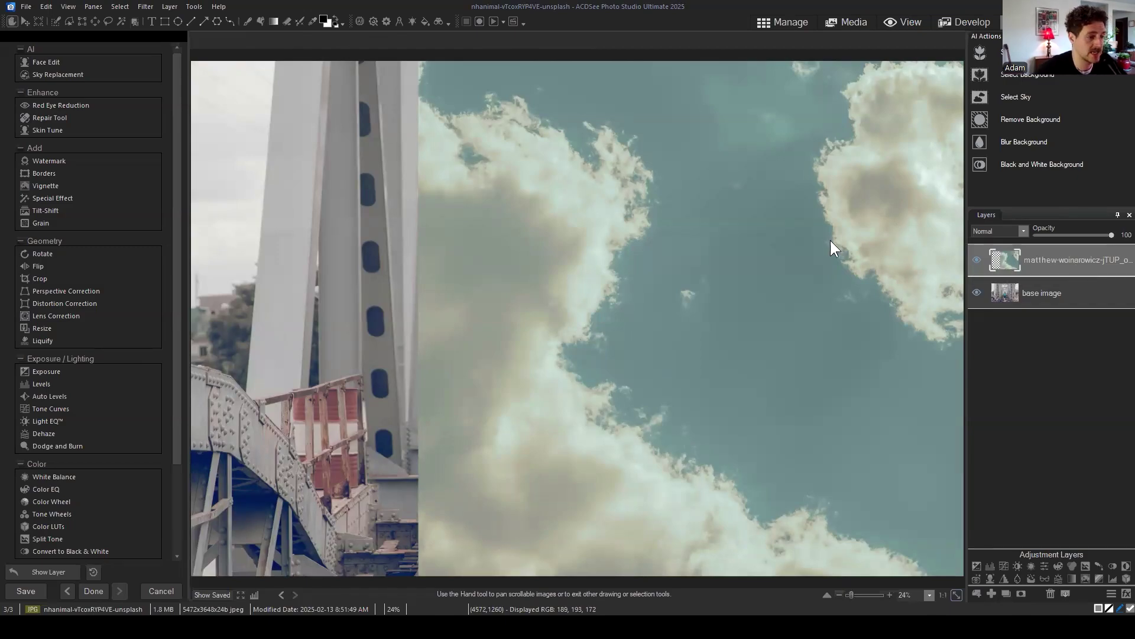
{"action": "scroll", "coordinate": [831, 240], "scroll_direction": "down", "scroll_amount": 2}
{"action": "scroll", "coordinate": [825, 235], "scroll_direction": "up", "scroll_amount": 1}
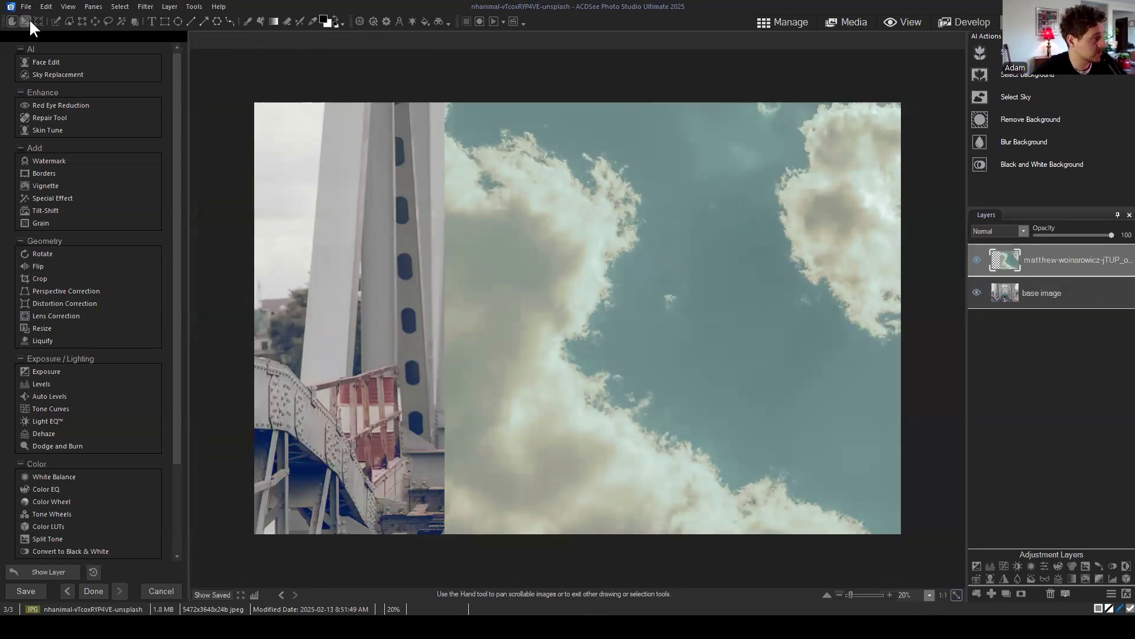
Step: Slide the sky layer left and shrink it proportionally over the bridge photo
{"action": "left_click_drag", "start_coordinate": [685, 254], "coordinate": [665, 229]}
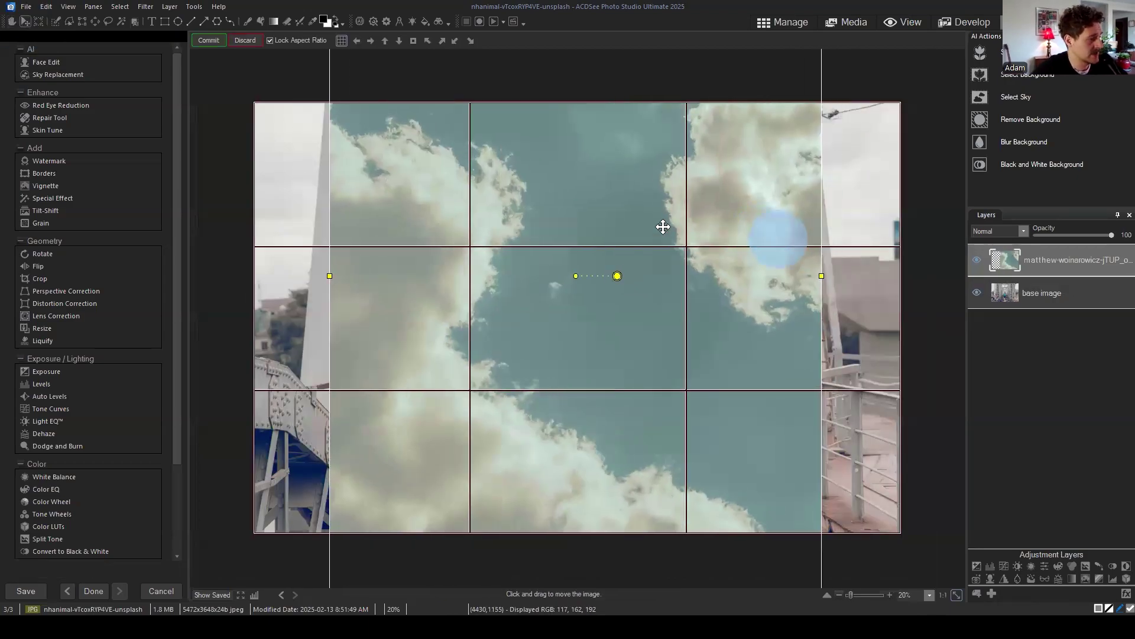
{"action": "scroll", "coordinate": [702, 207], "scroll_direction": "down", "scroll_amount": 2}
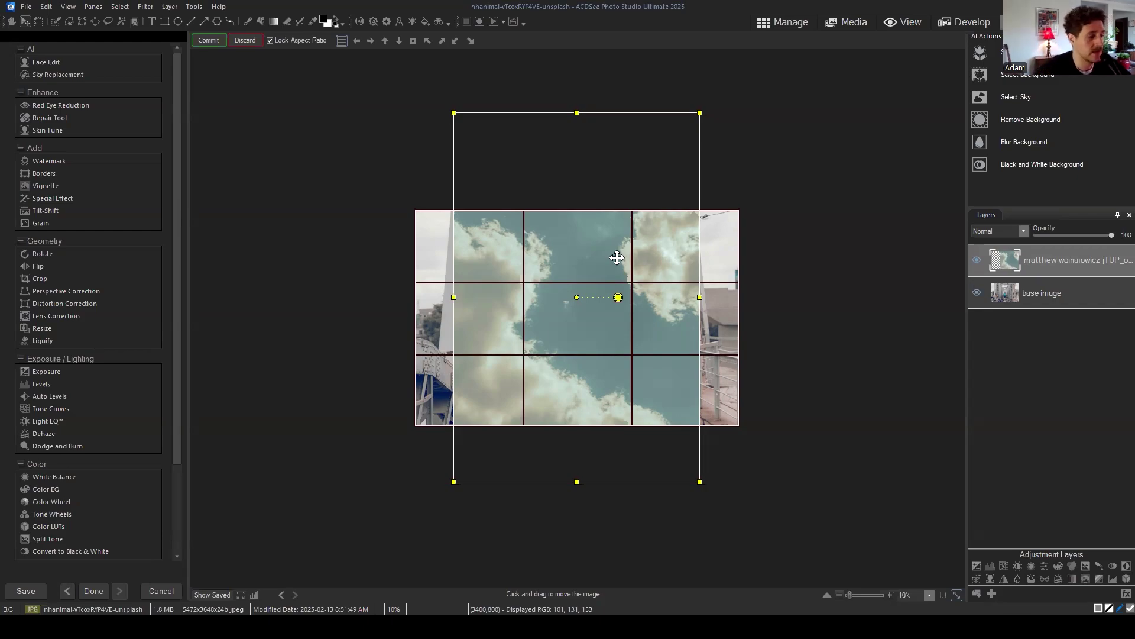
{"action": "left_click_drag", "start_coordinate": [615, 254], "coordinate": [593, 267]}
{"action": "left_click_drag", "start_coordinate": [614, 232], "coordinate": [629, 254]}
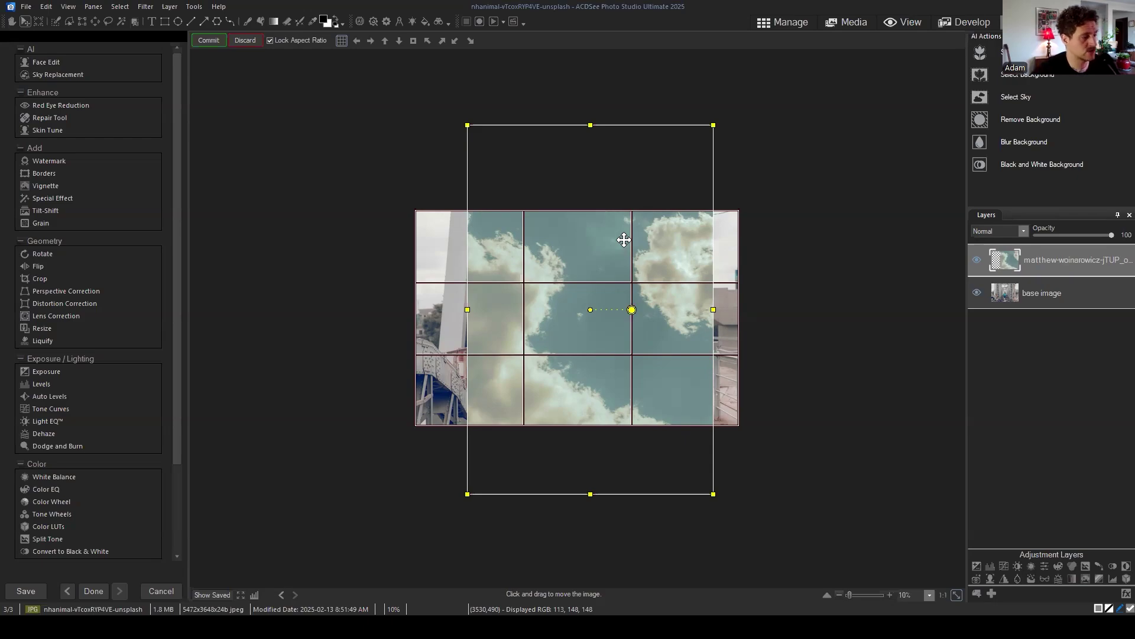
{"action": "left_click_drag", "start_coordinate": [713, 125], "coordinate": [627, 255]}
{"action": "left_click_drag", "start_coordinate": [591, 298], "coordinate": [666, 241]}
{"action": "left_click_drag", "start_coordinate": [540, 431], "coordinate": [577, 377]}
{"action": "left_click_drag", "start_coordinate": [687, 242], "coordinate": [676, 206]}
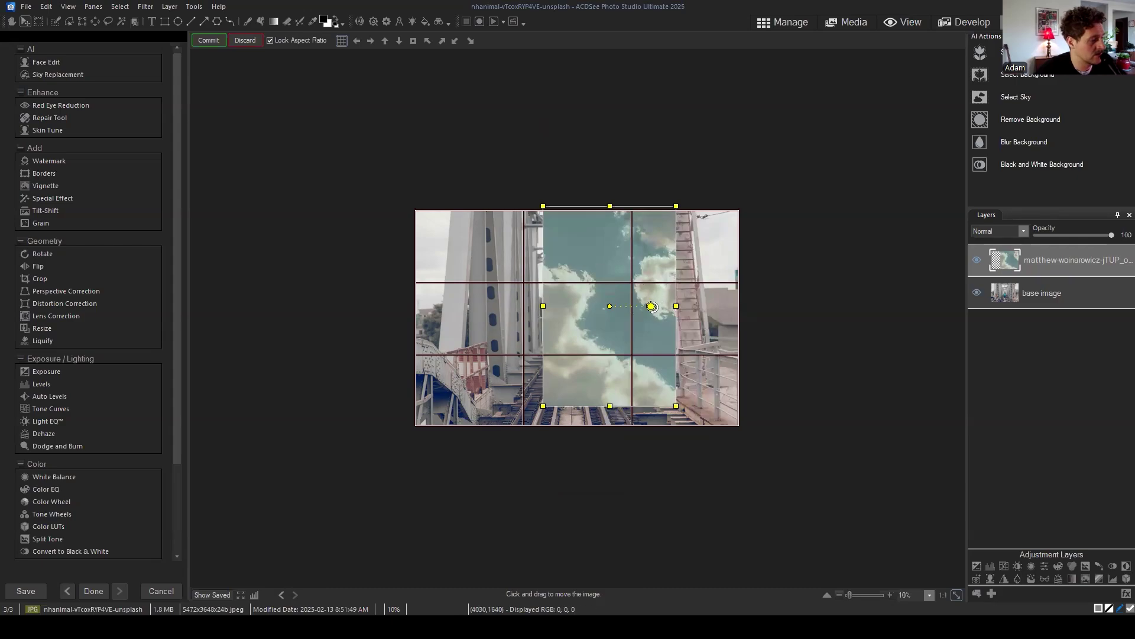
Step: Rotate the sky layer, bring it back to level, adjust its size, and commit
{"action": "left_click_drag", "start_coordinate": [651, 307], "coordinate": [612, 264]}
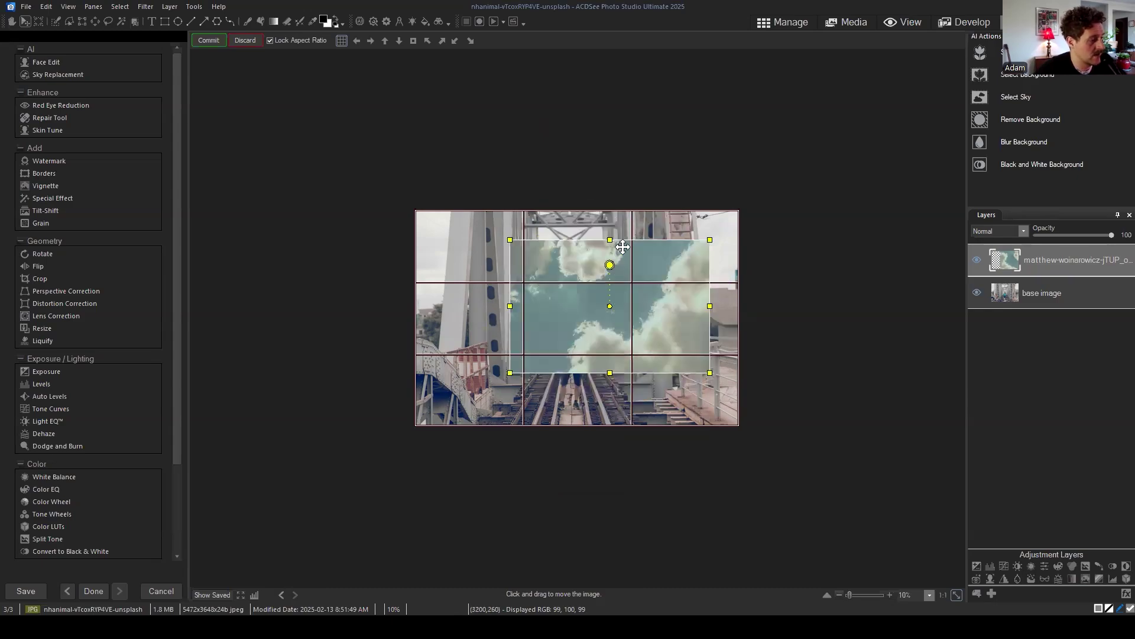
{"action": "mouse_move", "coordinate": [654, 303]}
{"action": "left_mouse_down"}
{"action": "mouse_move", "coordinate": [664, 317]}
{"action": "mouse_move", "coordinate": [653, 310]}
{"action": "left_mouse_up"}
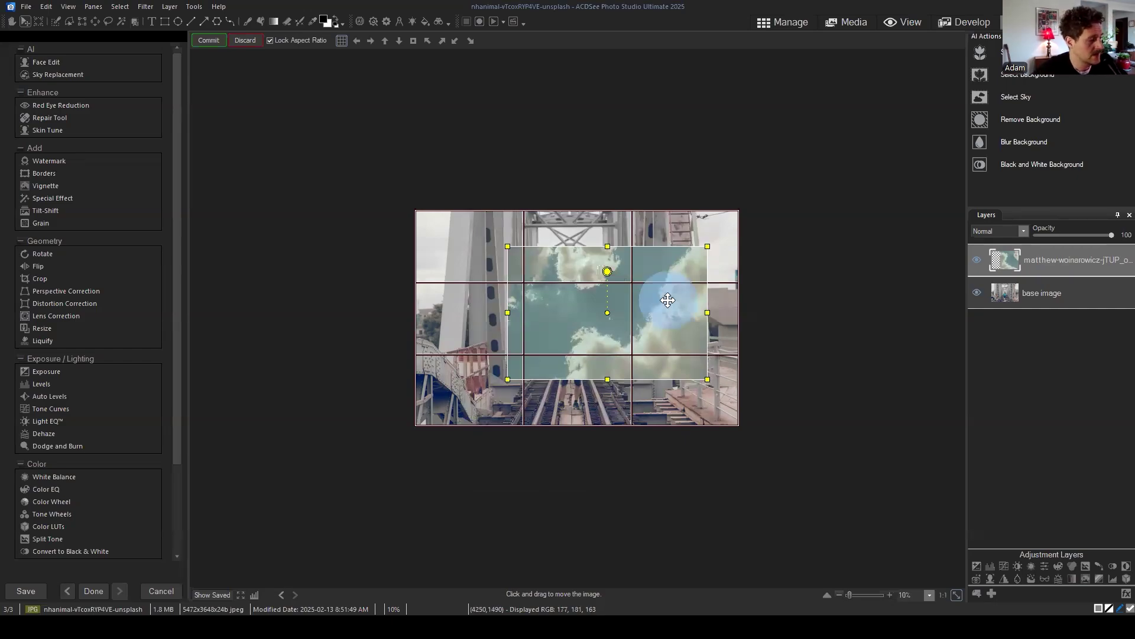
{"action": "left_click_drag", "start_coordinate": [667, 296], "coordinate": [658, 298]}
{"action": "left_click_drag", "start_coordinate": [699, 251], "coordinate": [754, 210]}
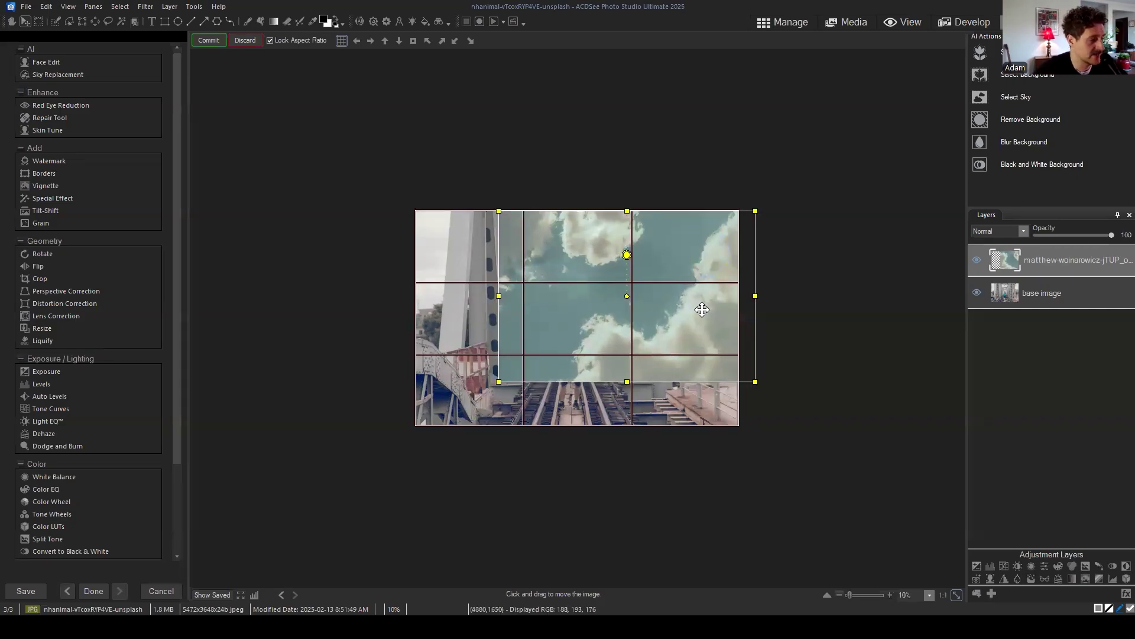
{"action": "left_click_drag", "start_coordinate": [698, 308], "coordinate": [663, 326]}
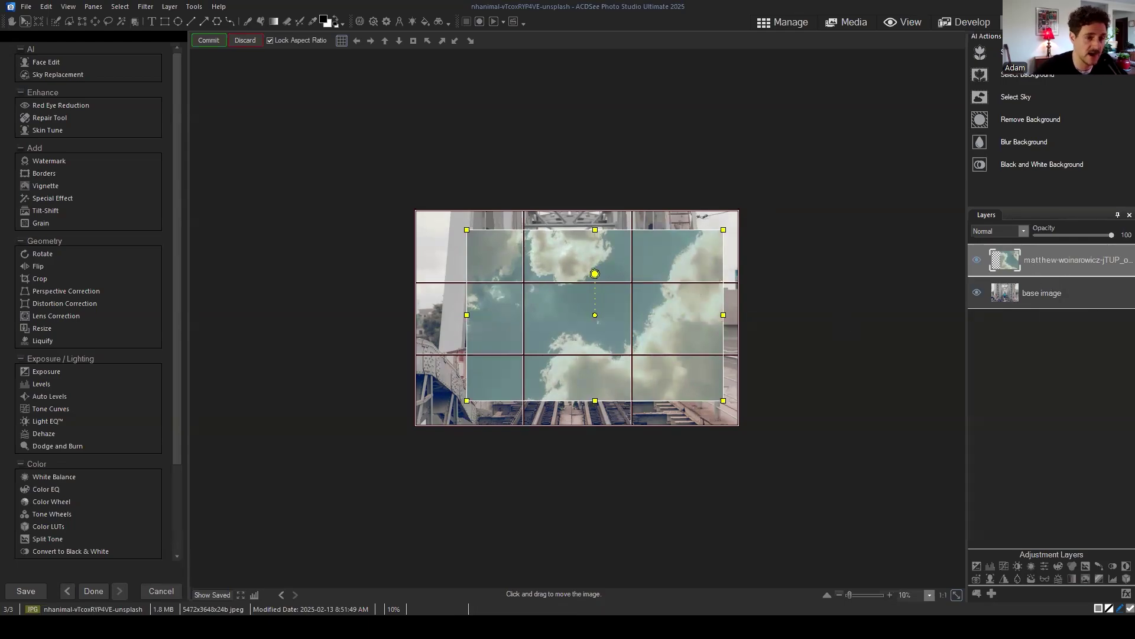
{"action": "left_click", "coordinate": [207, 37]}
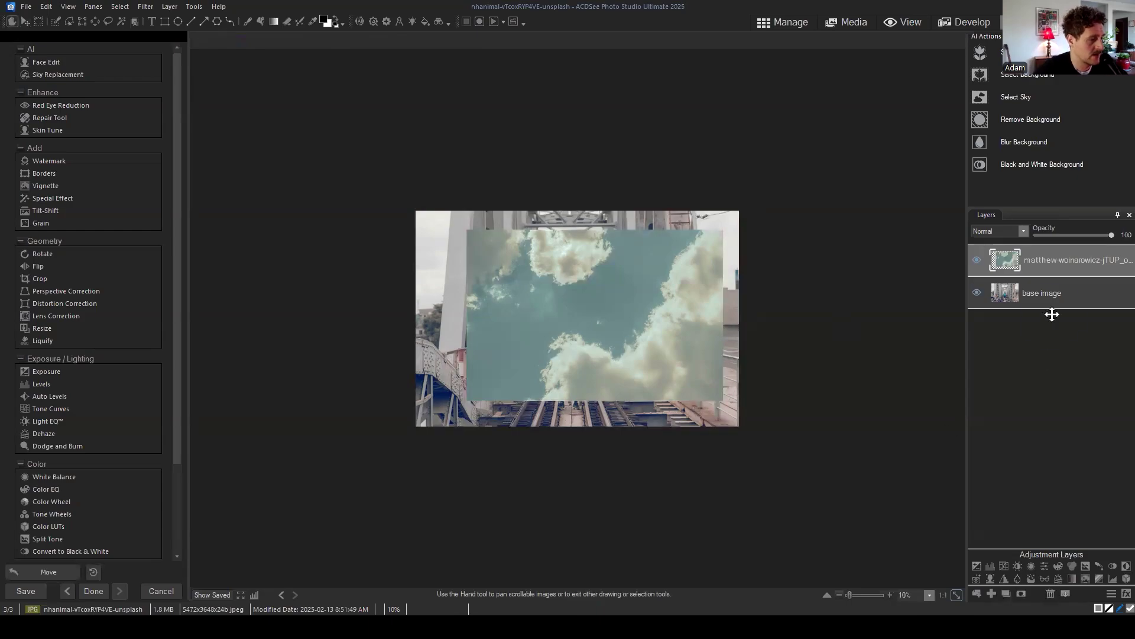
{"action": "left_click", "coordinate": [977, 260]}
{"action": "left_click", "coordinate": [976, 260]}
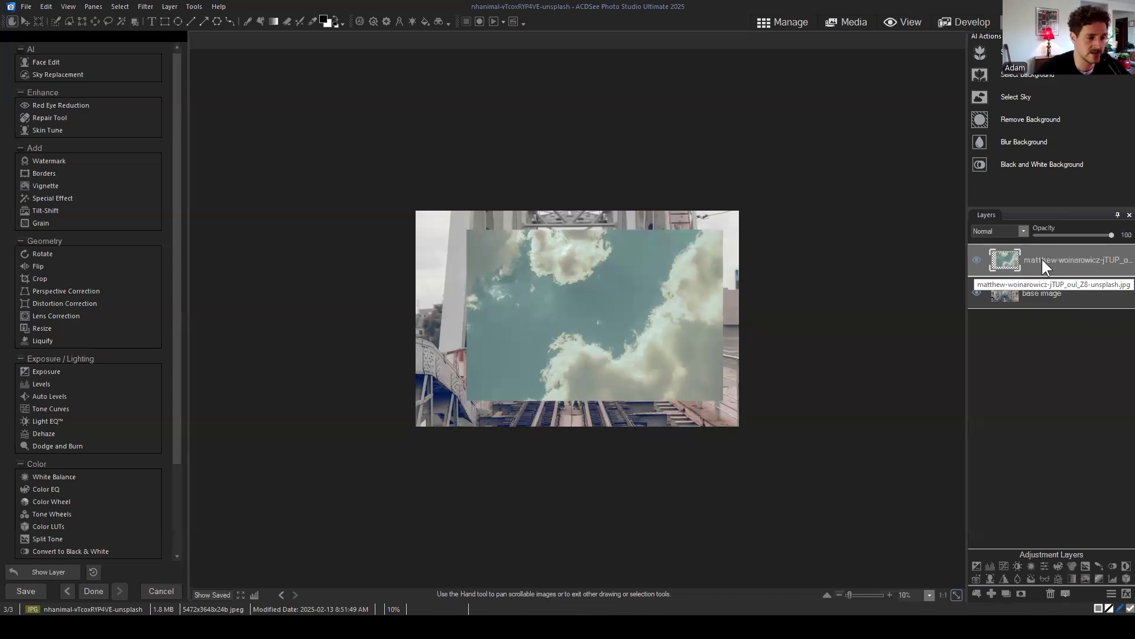
Step: Hide the sky layer, select the base image layer, and zoom in to 20%
{"action": "left_click", "coordinate": [980, 259]}
{"action": "left_click", "coordinate": [1047, 292]}
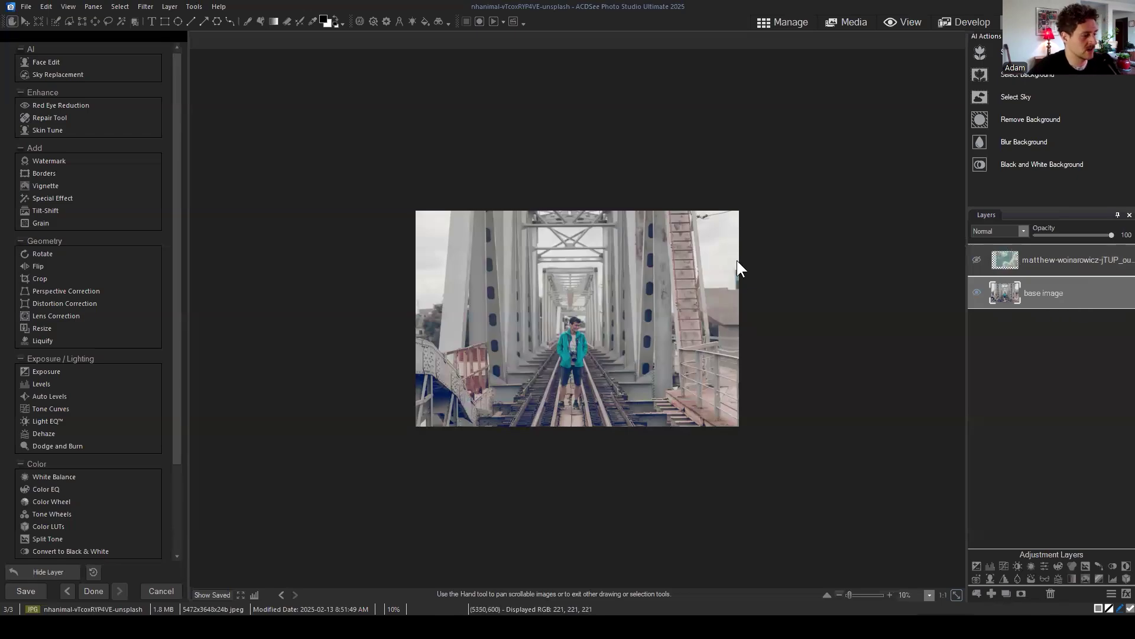
{"action": "scroll", "coordinate": [699, 325], "scroll_direction": "up", "scroll_amount": 1}
{"action": "scroll", "coordinate": [770, 333], "scroll_direction": "up", "scroll_amount": 1}
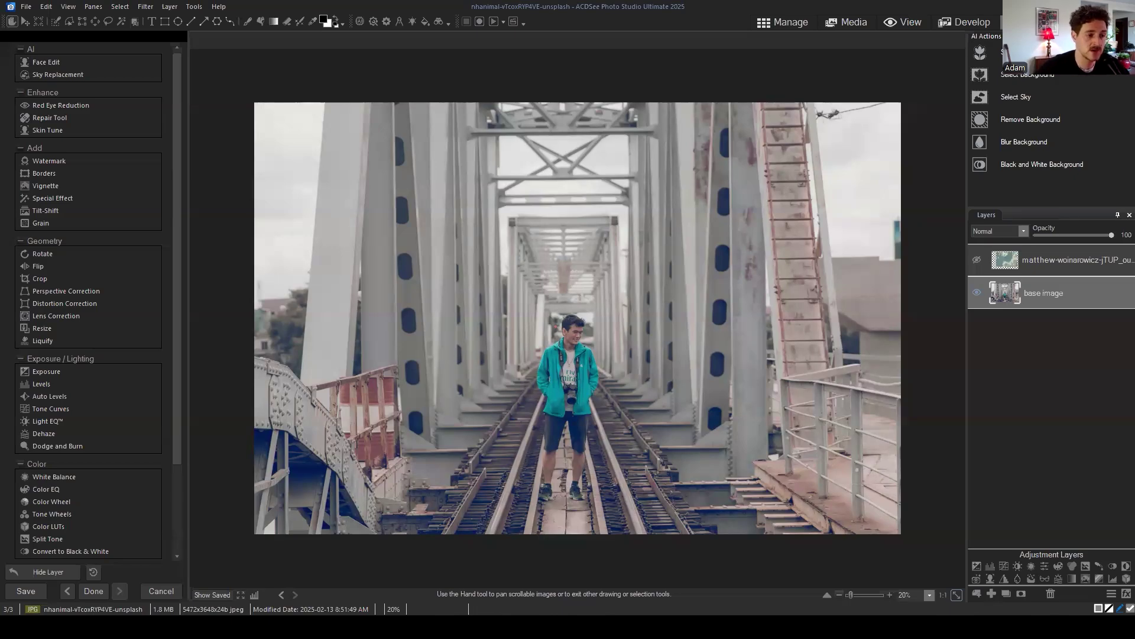
Step: Show and select the sky layer, stretch it with the Move tool to fill the canvas, and commit
{"action": "left_click", "coordinate": [977, 260]}
{"action": "left_click", "coordinate": [1046, 261]}
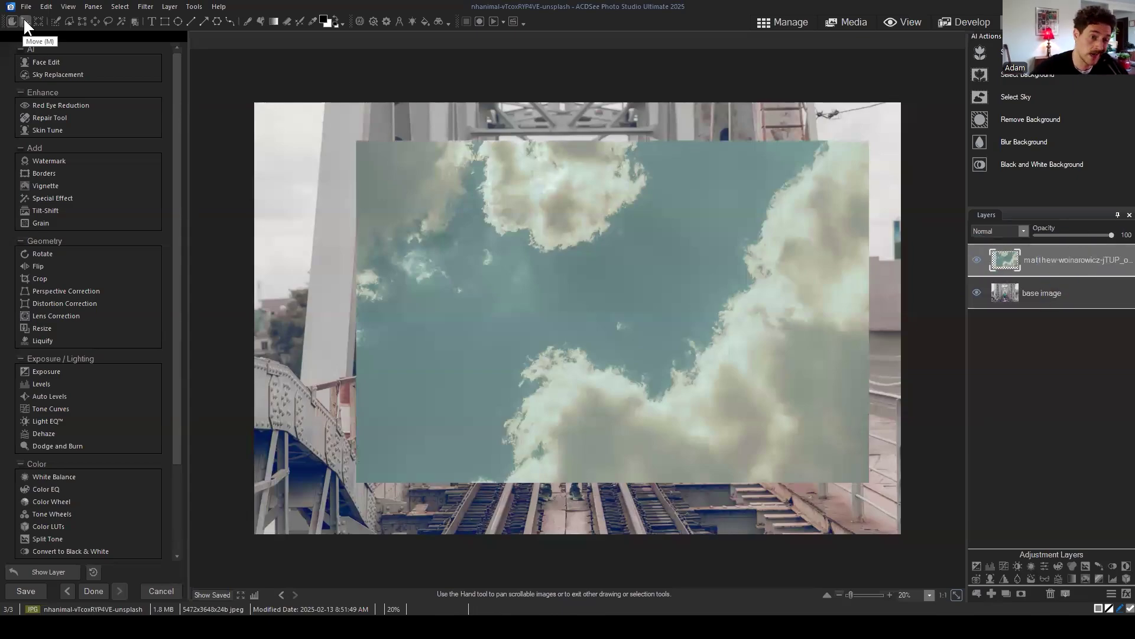
{"action": "left_click", "coordinate": [1068, 263]}
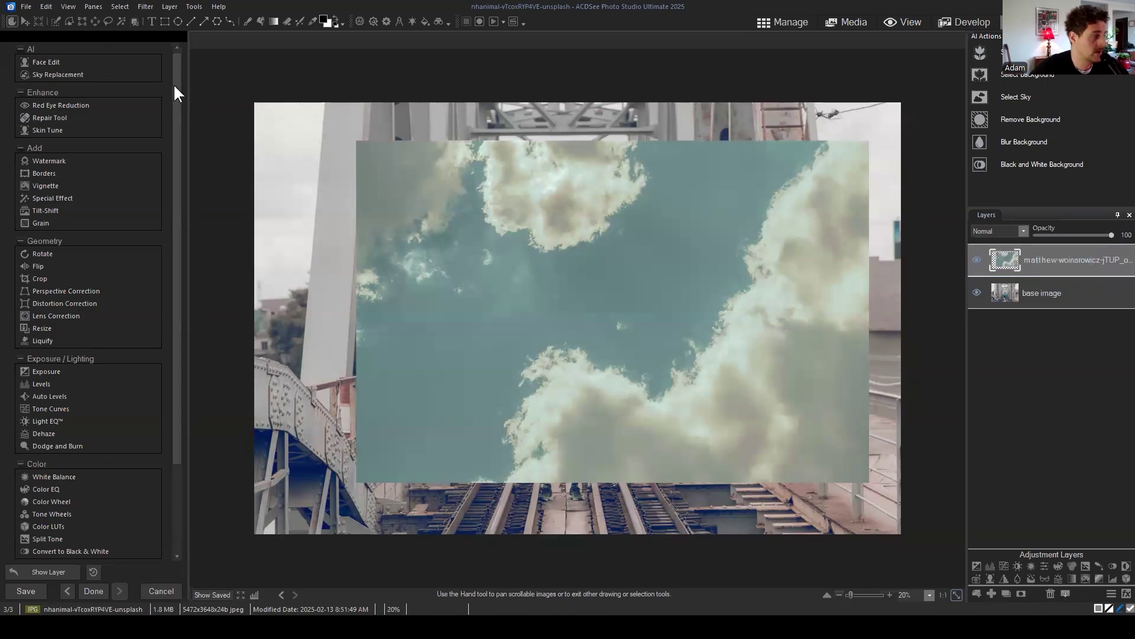
{"action": "left_click", "coordinate": [23, 23]}
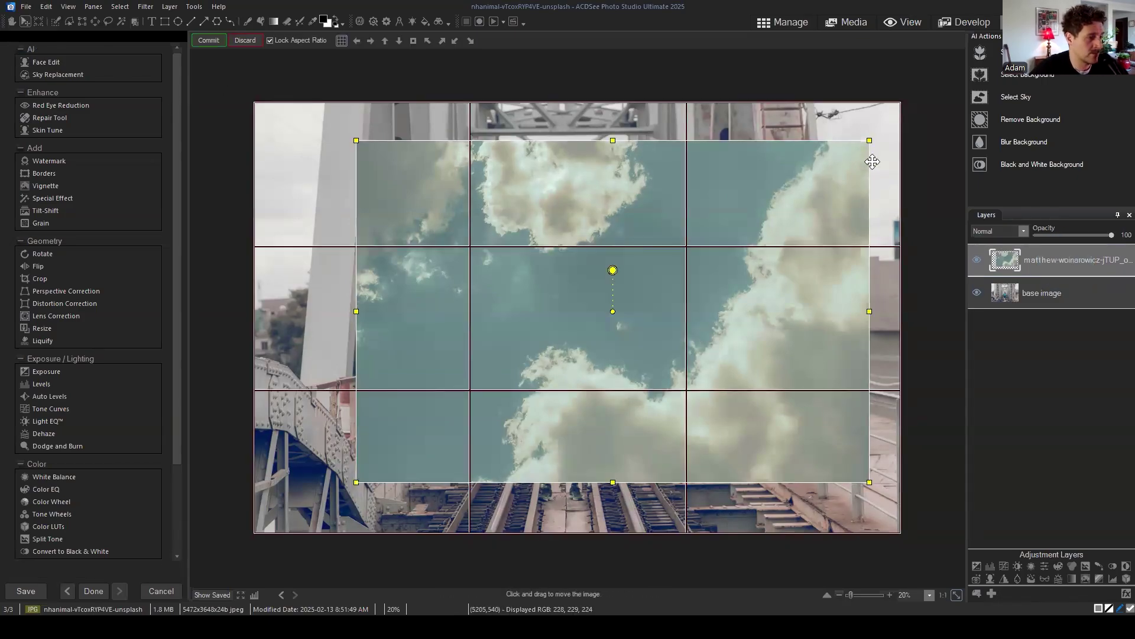
{"action": "left_click_drag", "start_coordinate": [867, 141], "coordinate": [937, 85]}
{"action": "left_click_drag", "start_coordinate": [813, 190], "coordinate": [783, 221]}
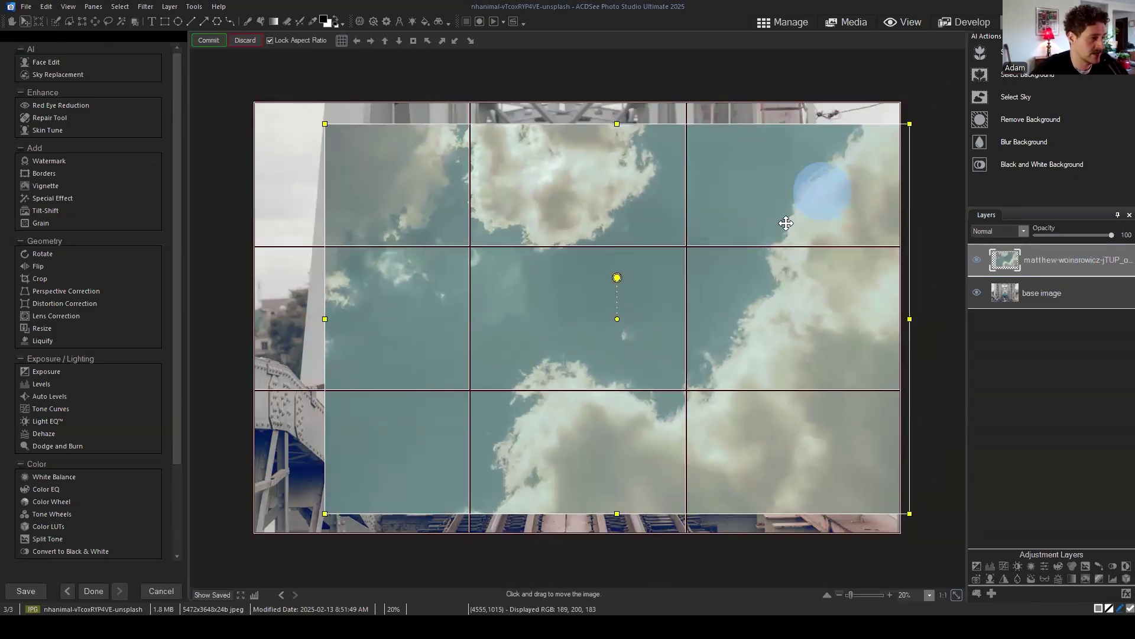
{"action": "left_click_drag", "start_coordinate": [322, 123], "coordinate": [244, 72]}
{"action": "left_click_drag", "start_coordinate": [545, 229], "coordinate": [549, 240]}
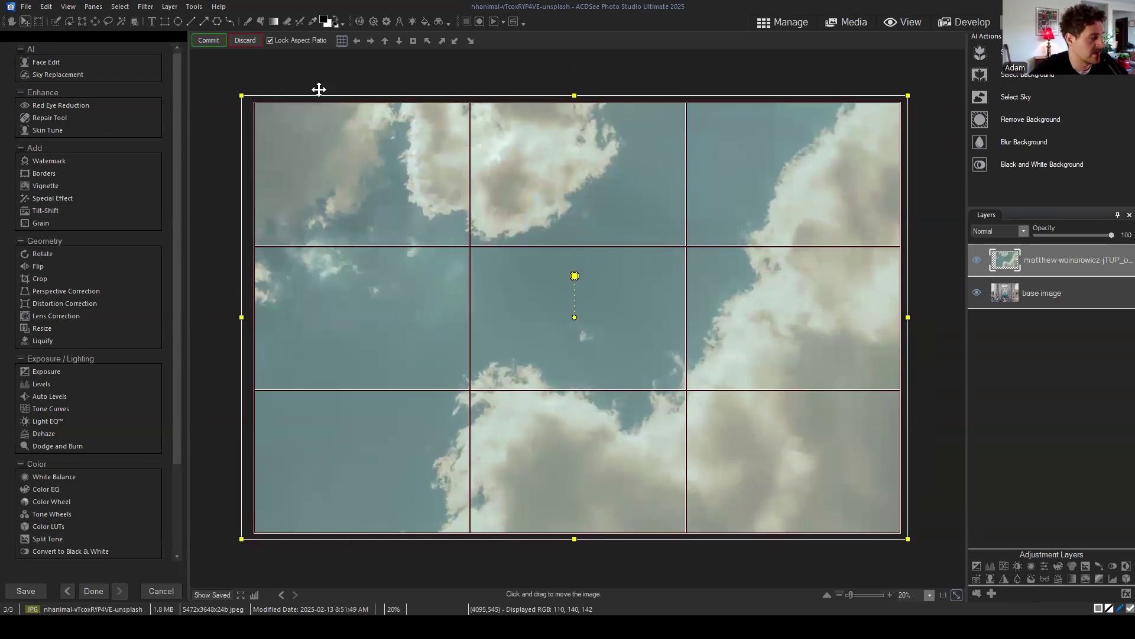
{"action": "left_click", "coordinate": [209, 40]}
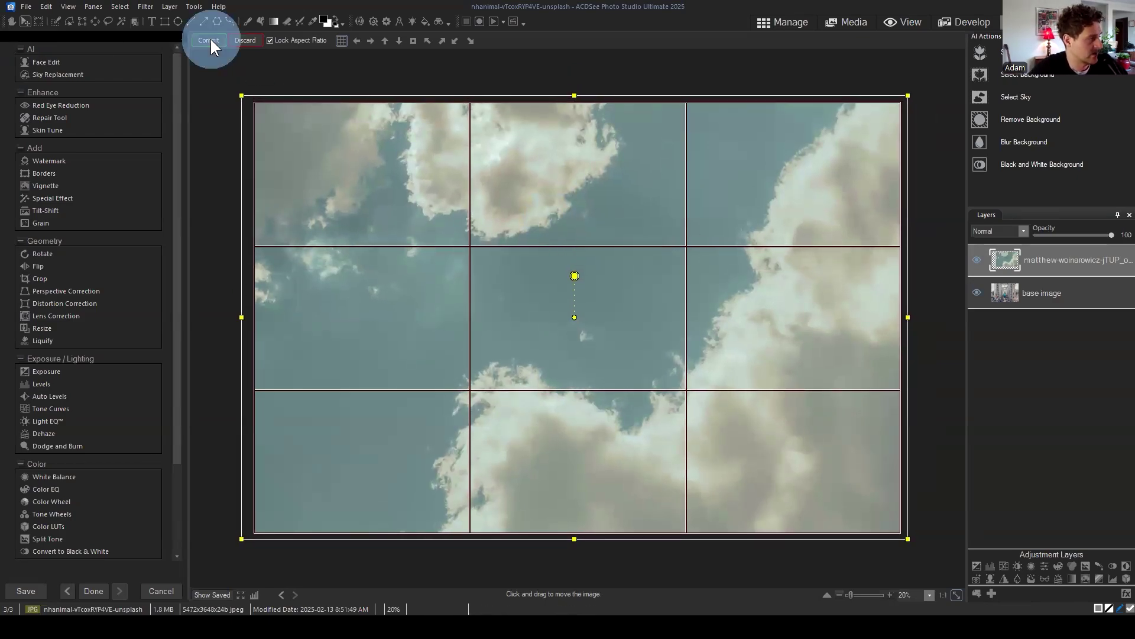
{"action": "left_click", "coordinate": [1036, 345]}
Step: Turn off the enlarged sky layer's visibility and select the base image layer
{"action": "left_click", "coordinate": [977, 259]}
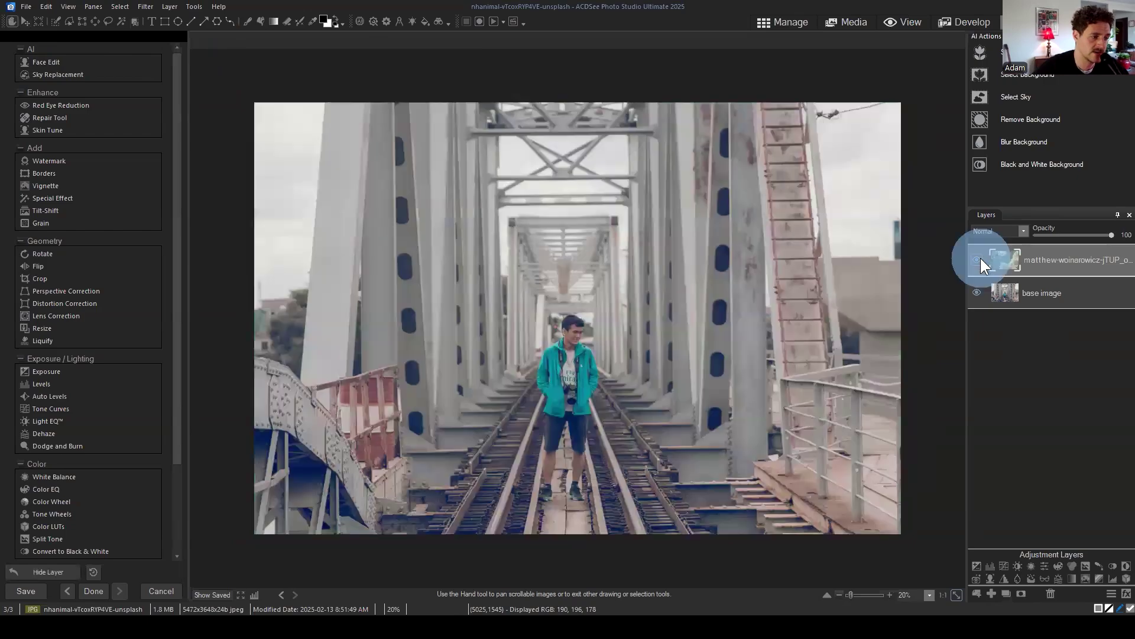
{"action": "left_click", "coordinate": [977, 260]}
{"action": "left_click", "coordinate": [977, 260]}
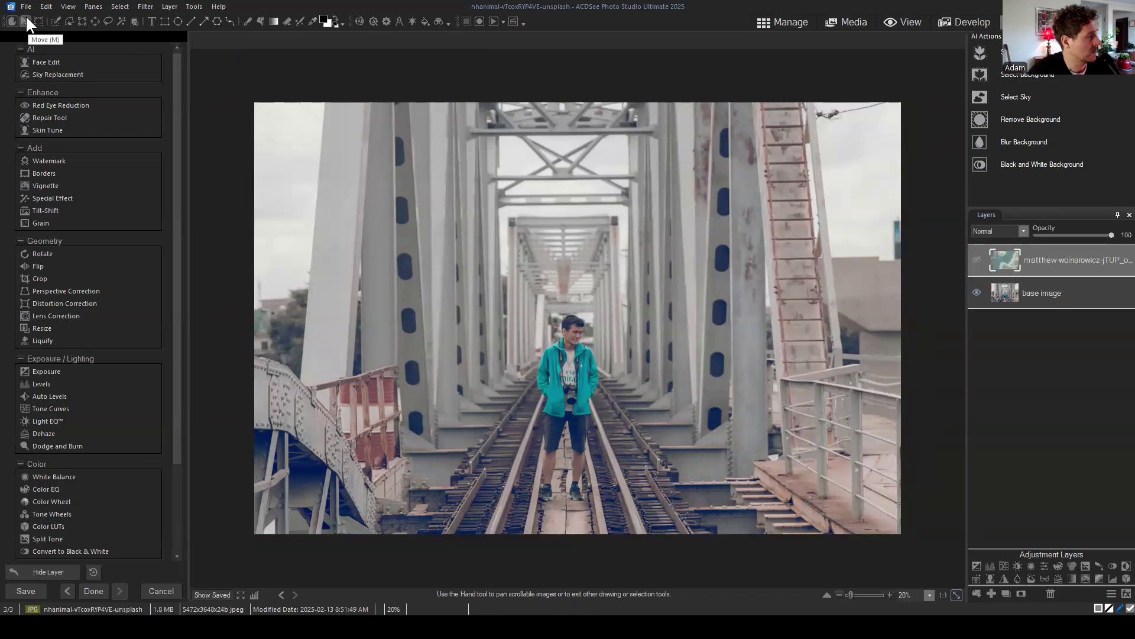
{"action": "left_click", "coordinate": [1074, 259]}
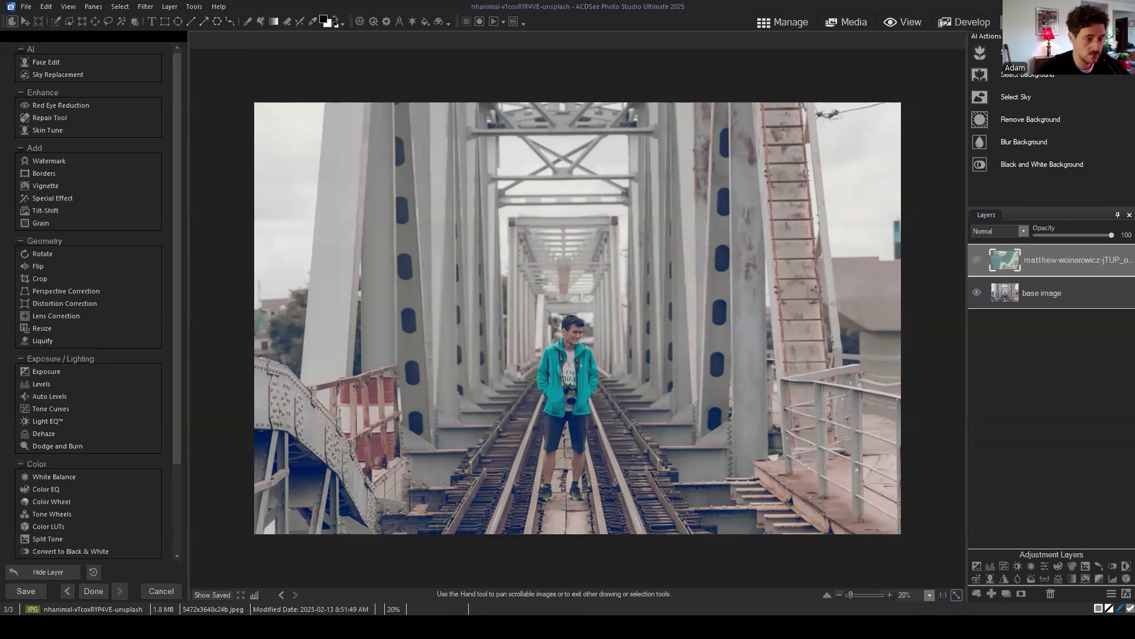
{"action": "left_click", "coordinate": [1013, 409]}
{"action": "left_click", "coordinate": [1034, 293]}
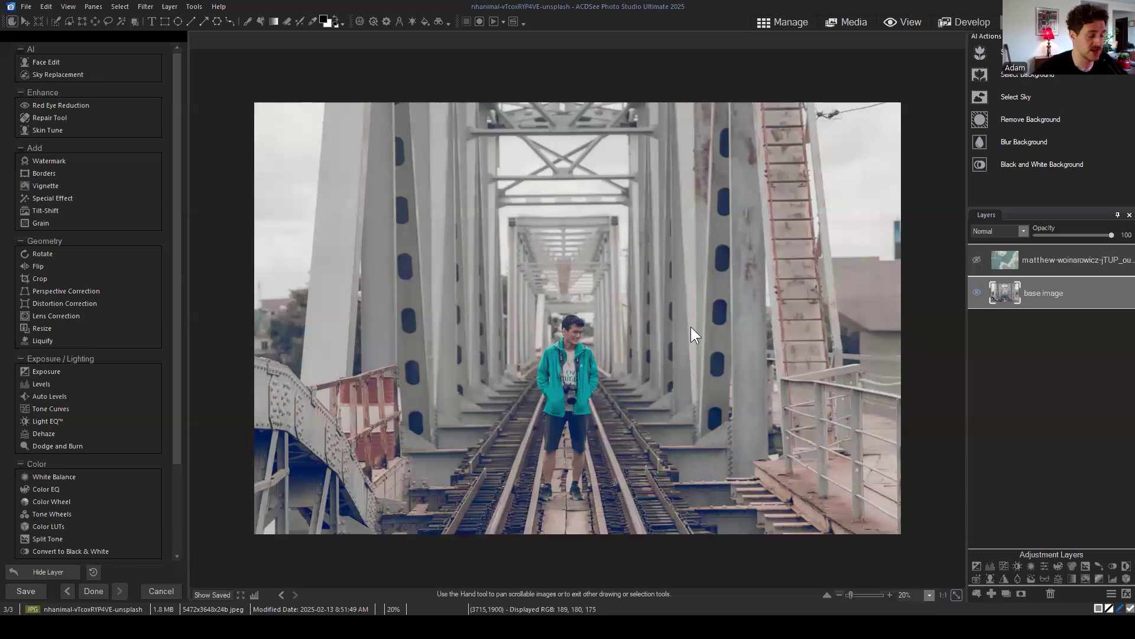
Step: Zoom to 50% on the man's legs and tracks, then duplicate the base image layer
{"action": "scroll", "coordinate": [653, 320], "scroll_direction": "up", "scroll_amount": 3}
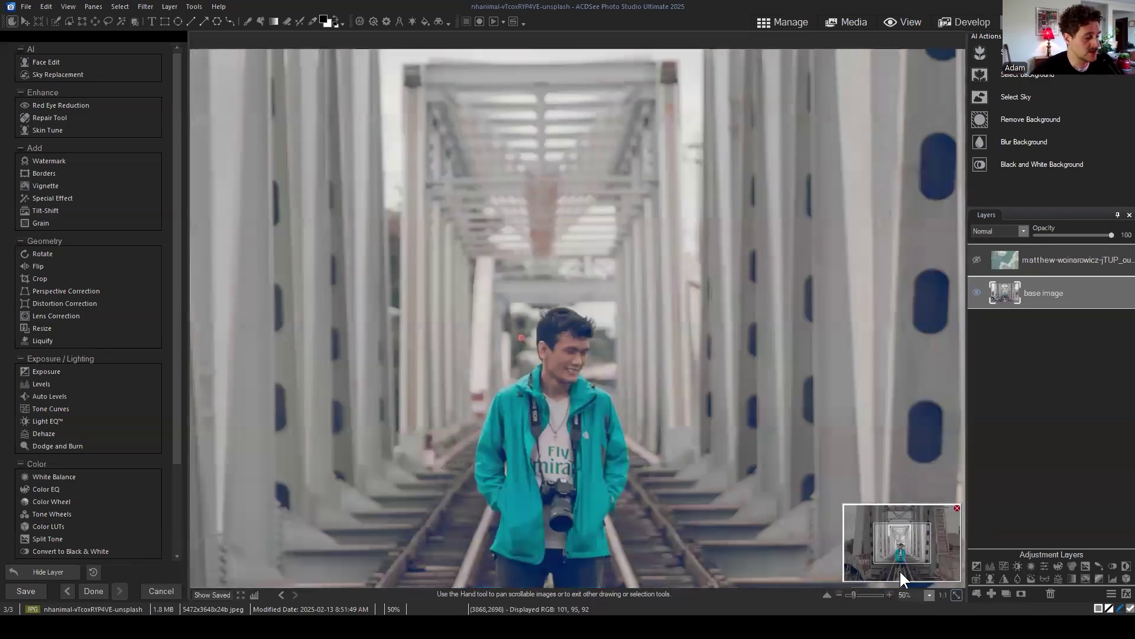
{"action": "left_click_drag", "start_coordinate": [899, 570], "coordinate": [903, 556]}
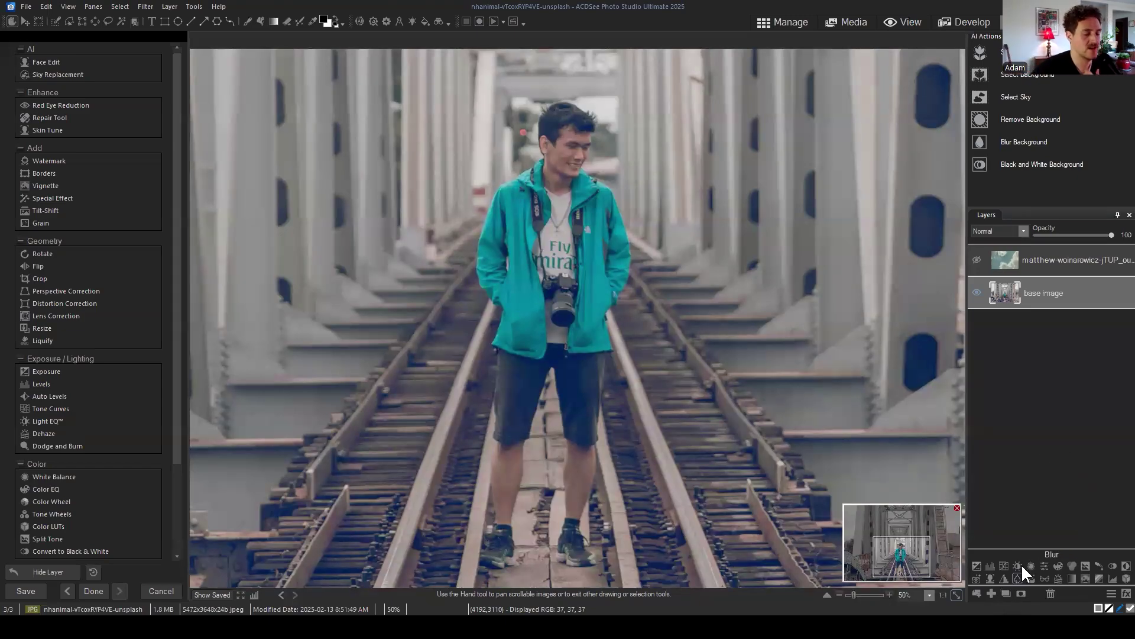
{"action": "left_click_drag", "start_coordinate": [1068, 292], "coordinate": [1062, 293]}
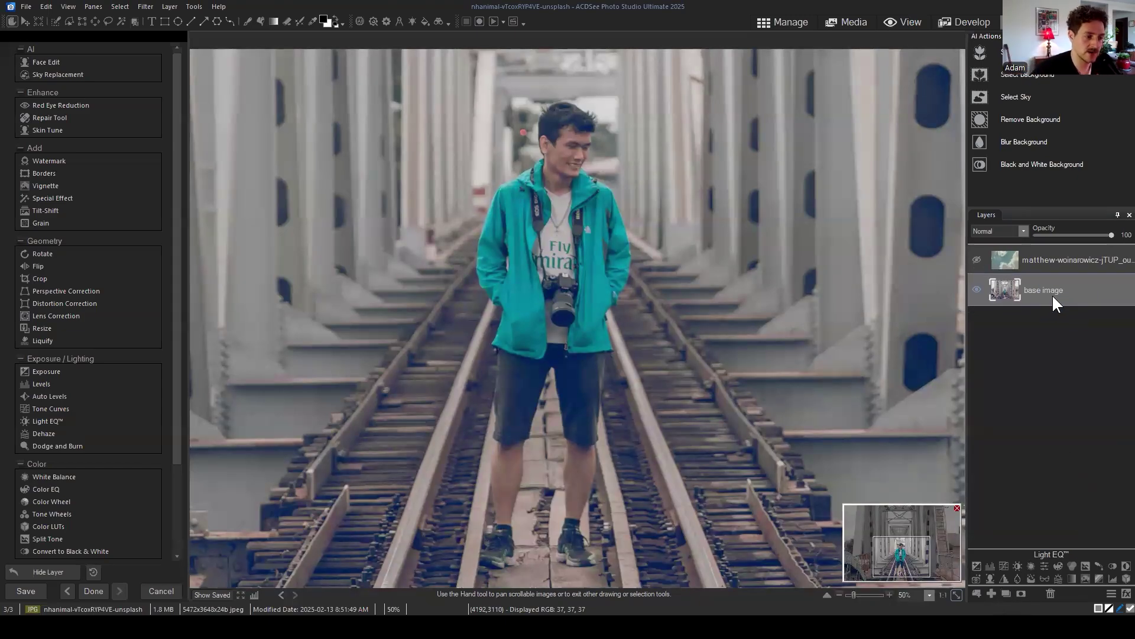
{"action": "left_click", "coordinate": [1048, 293]}
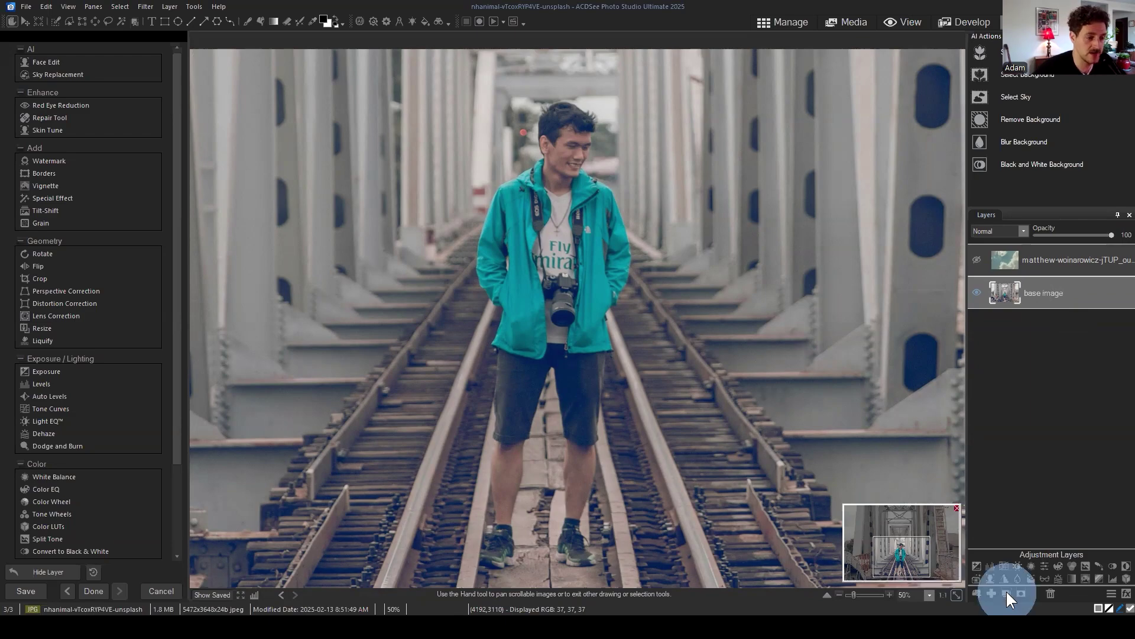
{"action": "left_click", "coordinate": [1006, 590]}
Step: Rename the copied layer to 'subject'
{"action": "left_click", "coordinate": [1069, 291]}
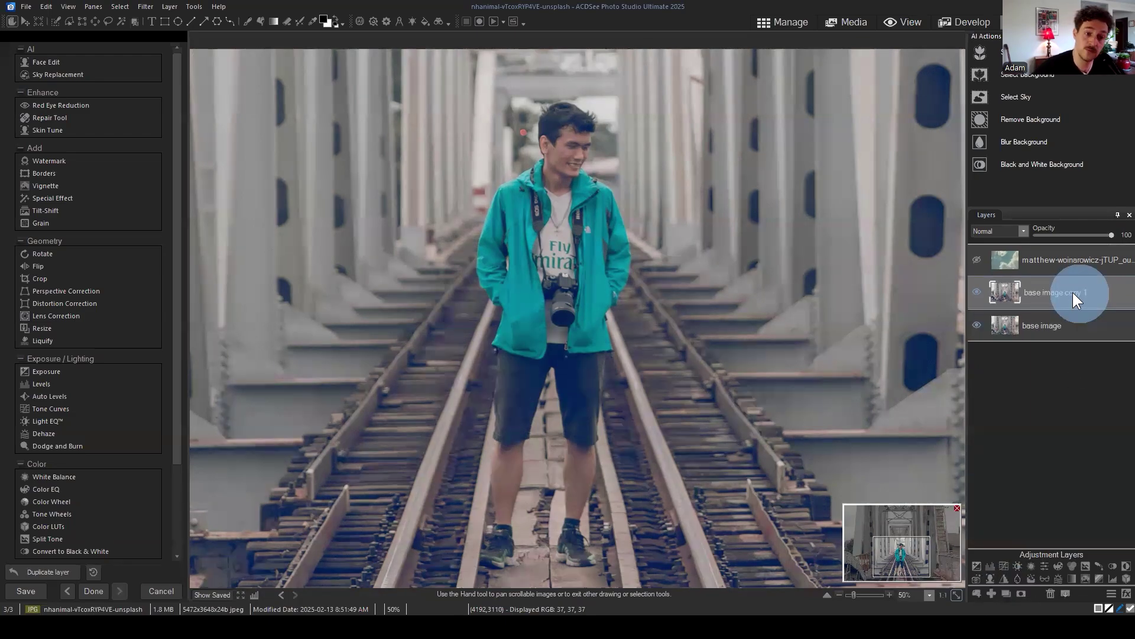
{"action": "left_click", "coordinate": [1063, 294]}
{"action": "right_click", "coordinate": [1061, 294]}
{"action": "left_click", "coordinate": [1044, 299]}
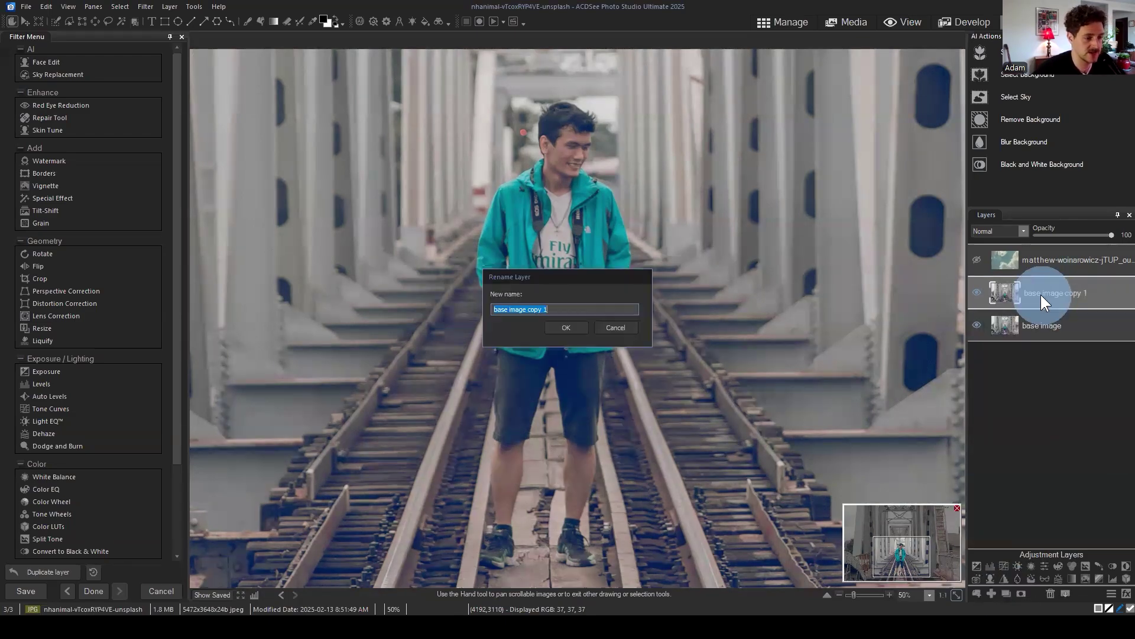
{"action": "type", "text": "subject"}
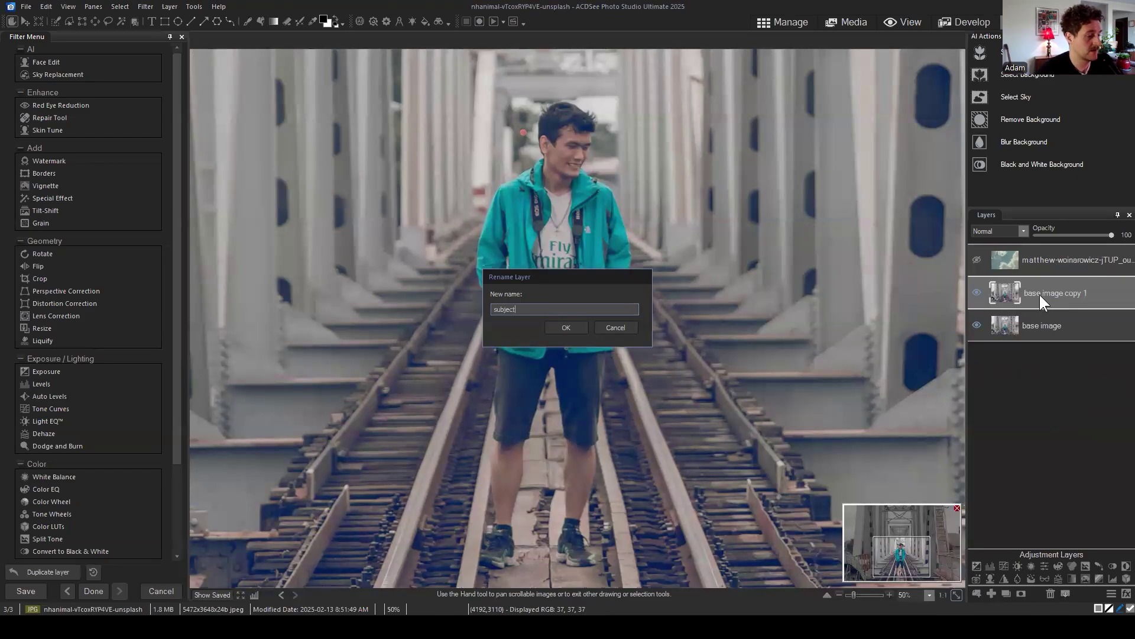
{"action": "key", "text": "Return"}
{"action": "left_click", "coordinate": [1065, 292]}
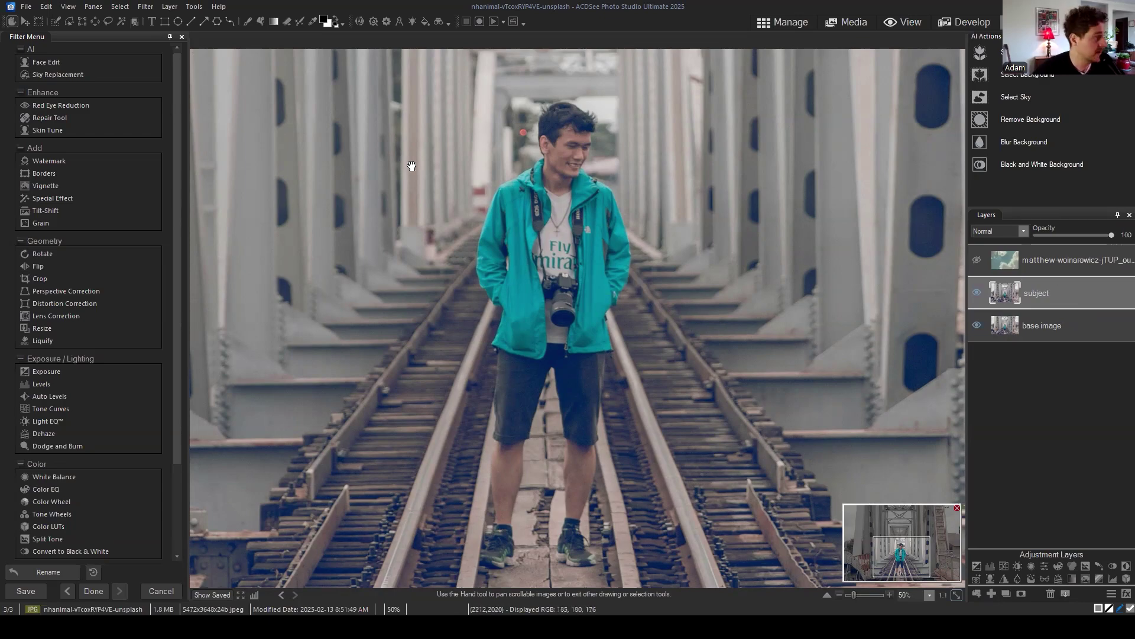
Step: Load the saved selection of the man on the subject layer, shown under a blue overlay
{"action": "left_click", "coordinate": [120, 7]}
{"action": "left_click", "coordinate": [180, 220]}
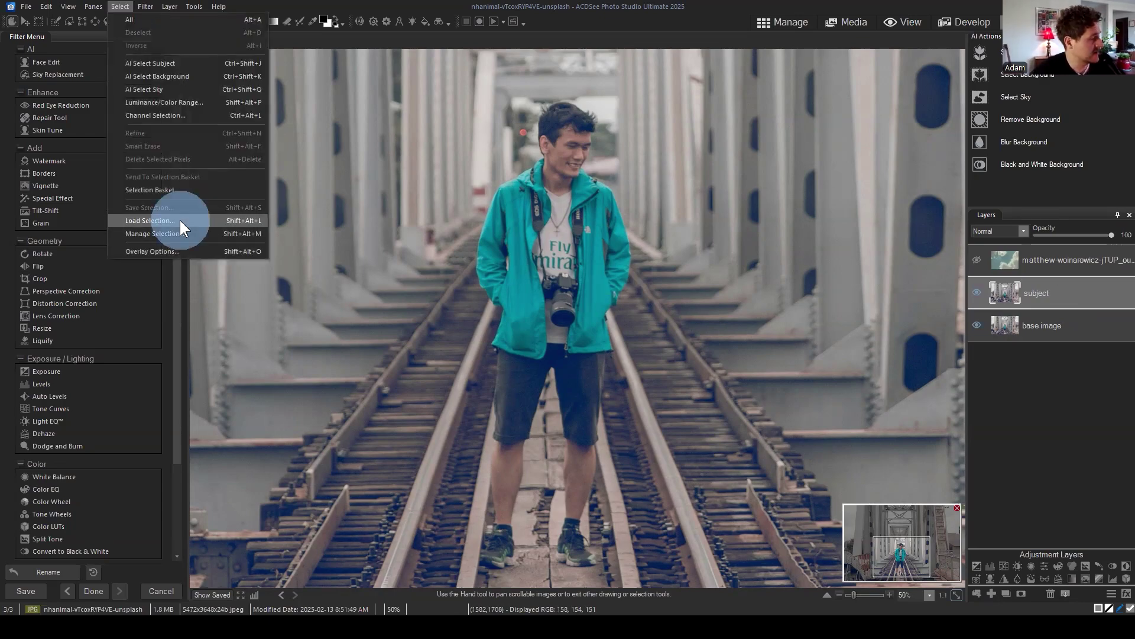
{"action": "left_click", "coordinate": [560, 327]}
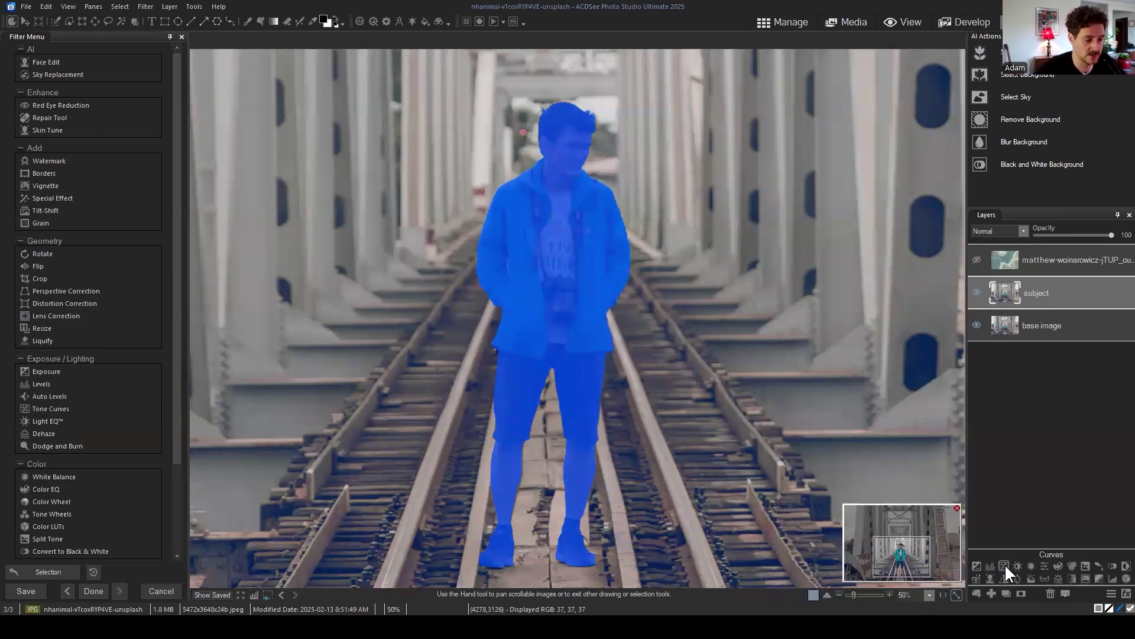
Step: Add an Exposure adjustment layer, brighten the man, then delete the Exposure 1 layer
{"action": "left_click", "coordinate": [976, 566]}
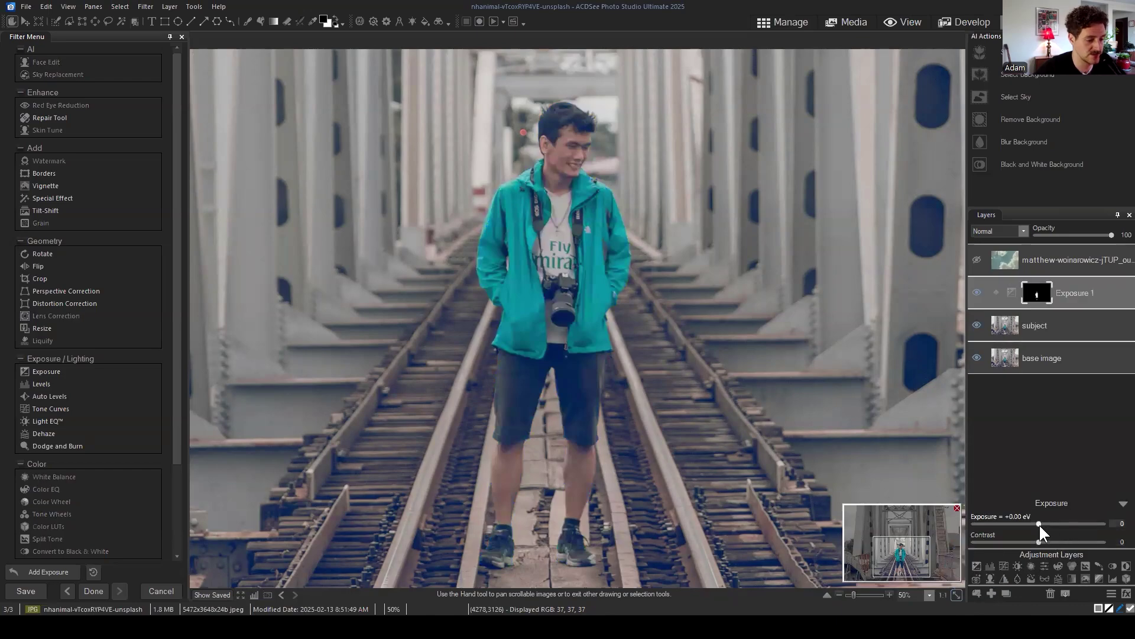
{"action": "mouse_move", "coordinate": [1040, 525]}
{"action": "left_mouse_down"}
{"action": "mouse_move", "coordinate": [1049, 525]}
{"action": "mouse_move", "coordinate": [998, 528]}
{"action": "mouse_move", "coordinate": [1089, 528]}
{"action": "mouse_move", "coordinate": [1009, 531]}
{"action": "mouse_move", "coordinate": [1062, 525]}
{"action": "left_mouse_up"}
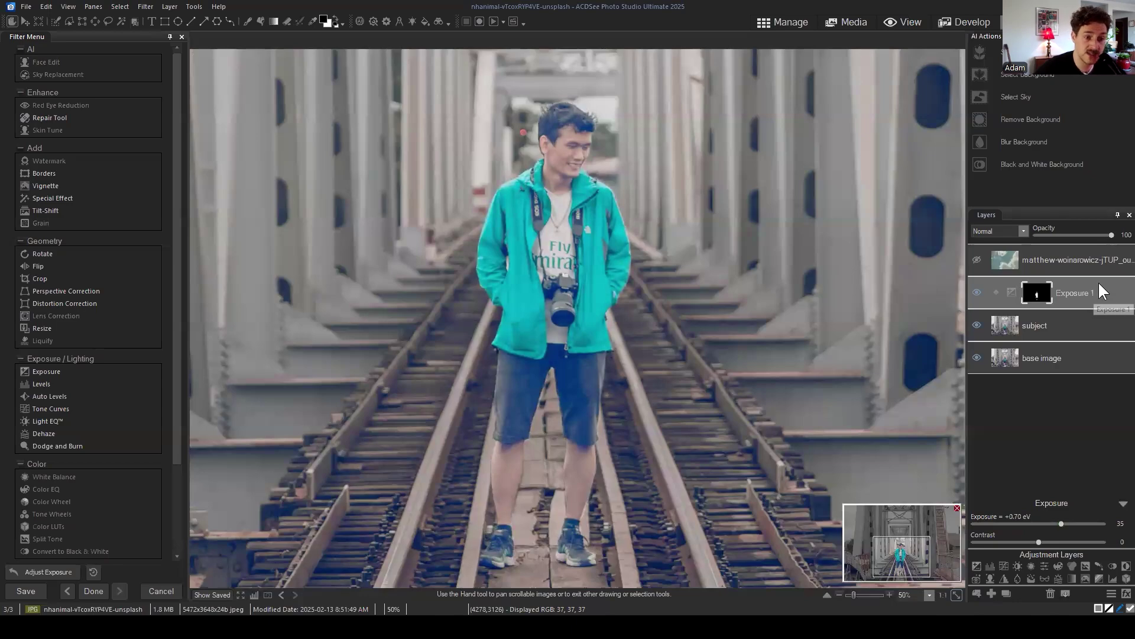
{"action": "left_click", "coordinate": [1050, 593]}
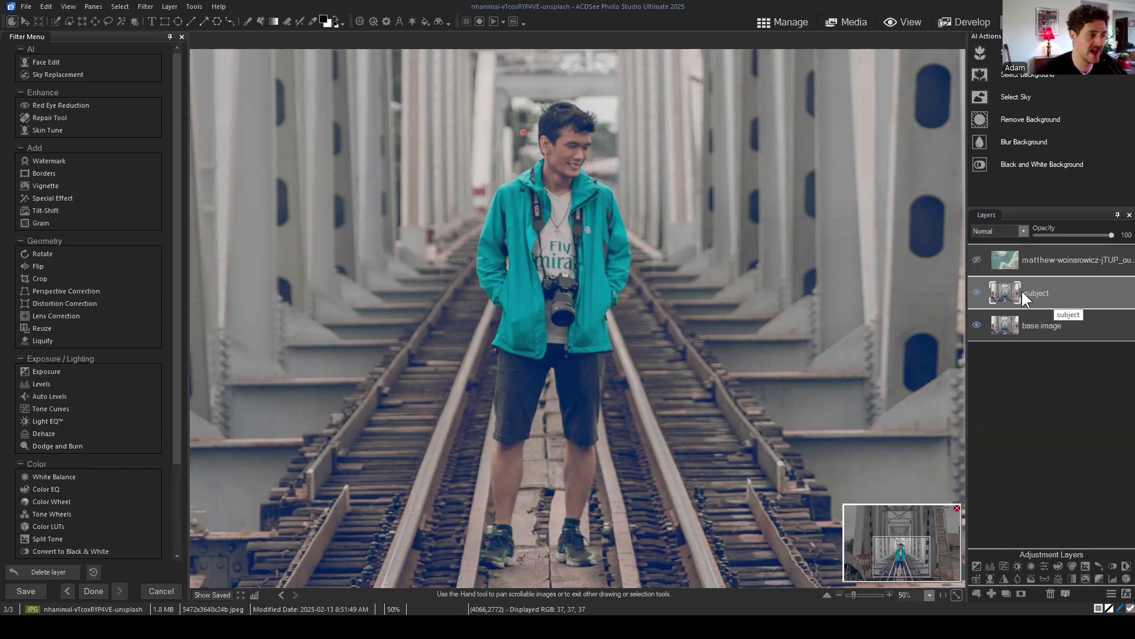
Step: Zoom out and run AI Select Subject to select the man on the tracks
{"action": "scroll", "coordinate": [913, 556], "scroll_direction": "down", "scroll_amount": 2}
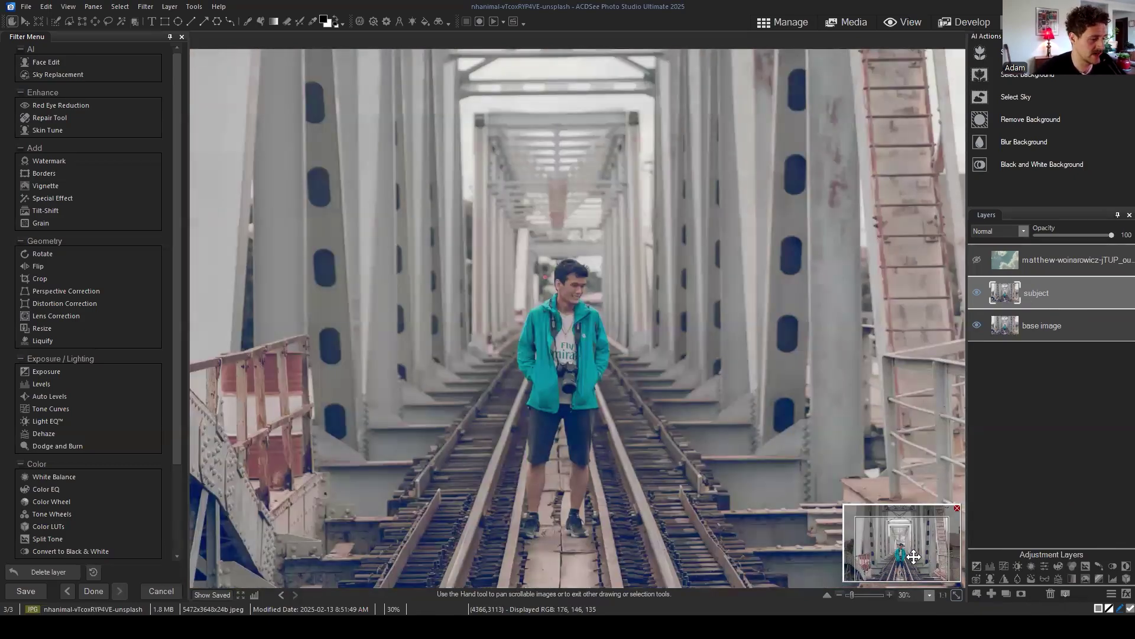
{"action": "left_click_drag", "start_coordinate": [914, 556], "coordinate": [901, 566]}
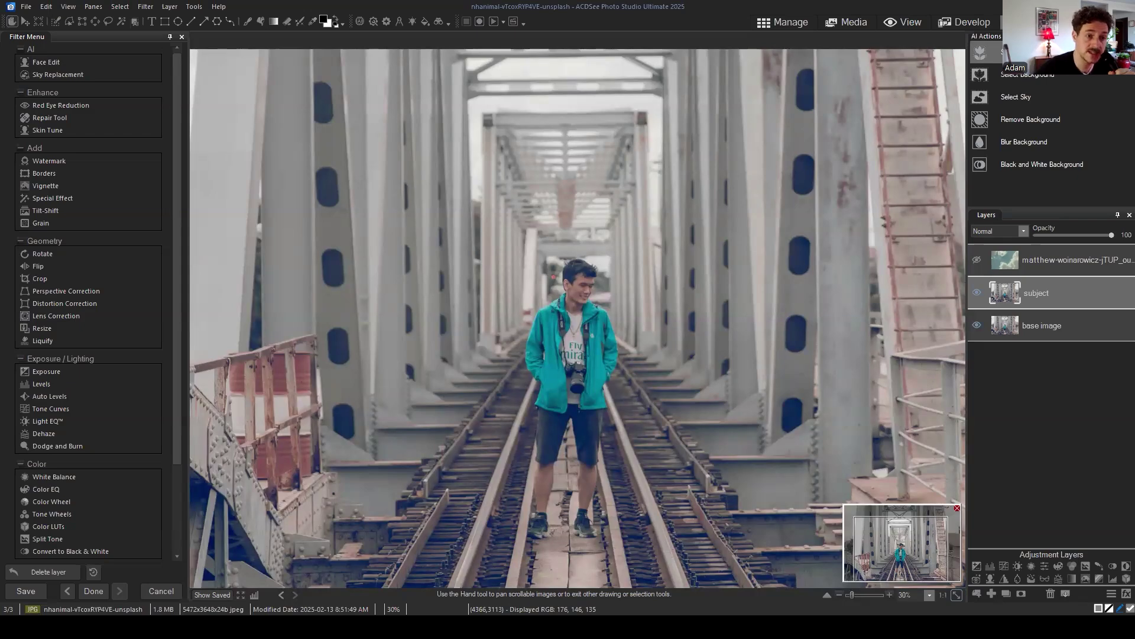
{"action": "left_click", "coordinate": [980, 52]}
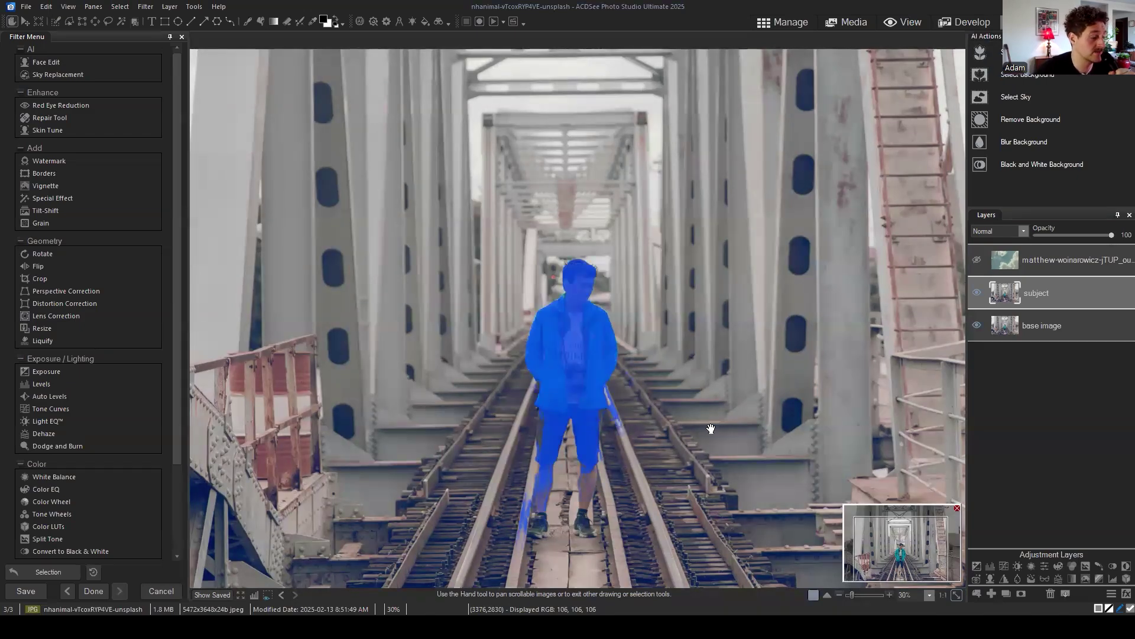
Step: Zoom in on the man to inspect his selection, including the spill onto the rail
{"action": "scroll", "coordinate": [665, 402], "scroll_direction": "up", "scroll_amount": 2}
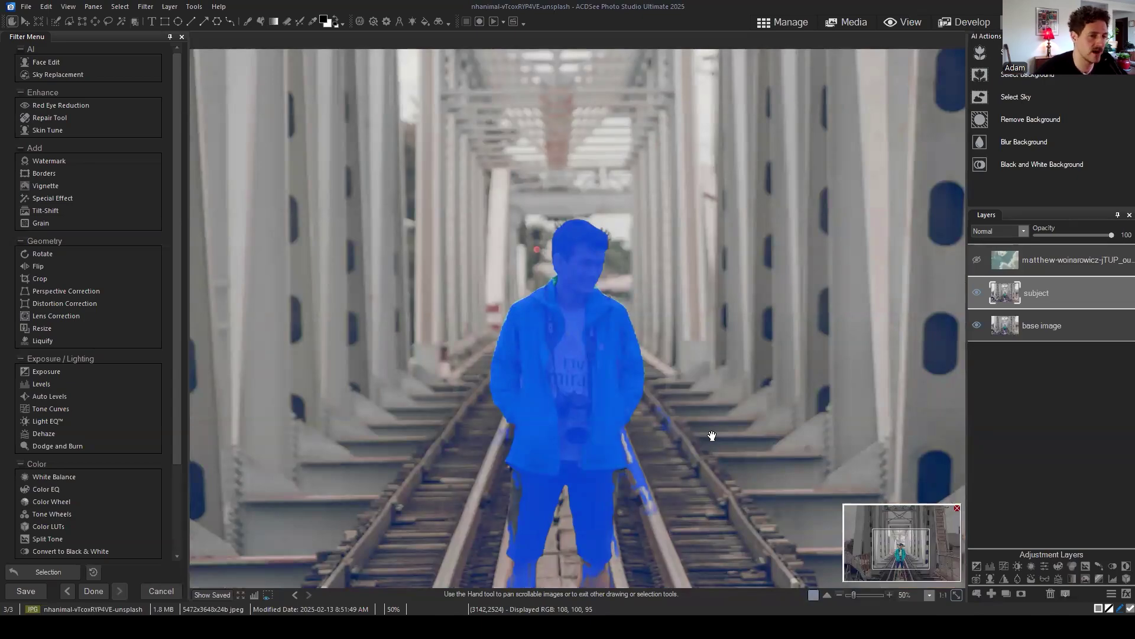
{"action": "left_click", "coordinate": [903, 569]}
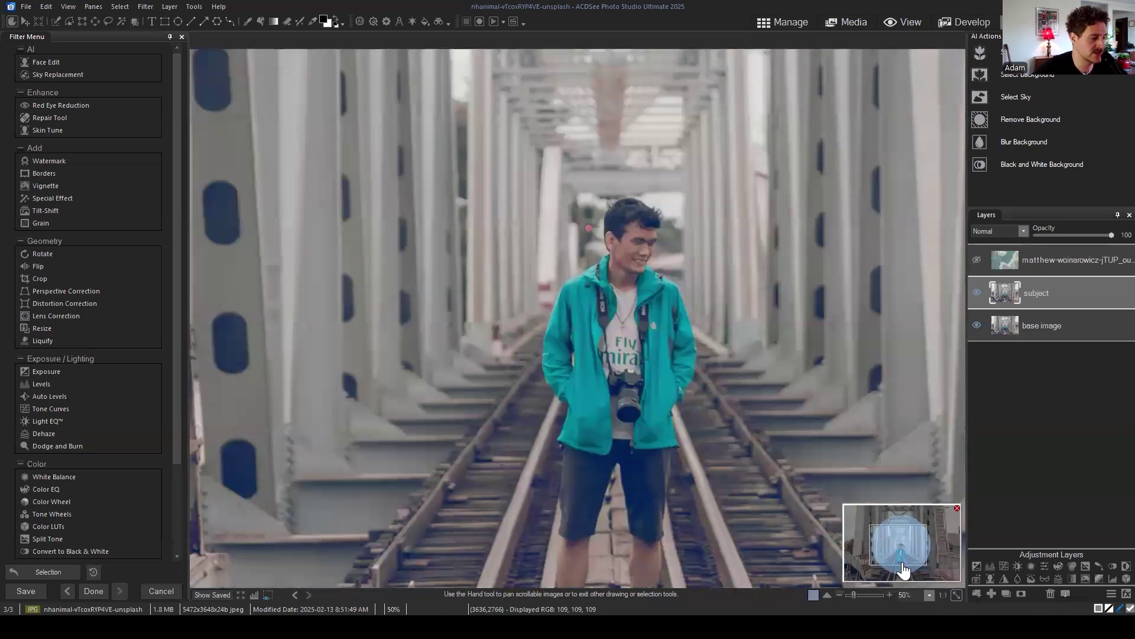
{"action": "left_click_drag", "start_coordinate": [904, 569], "coordinate": [903, 556]}
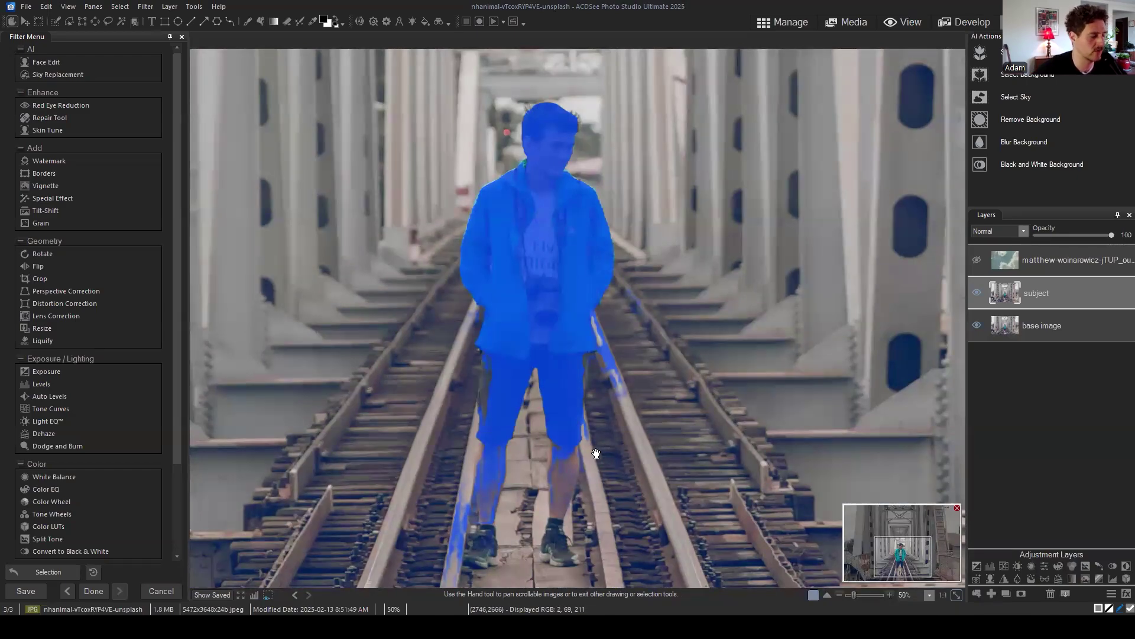
{"action": "left_click_drag", "start_coordinate": [904, 556], "coordinate": [899, 547]}
{"action": "scroll", "coordinate": [793, 405], "scroll_direction": "down", "scroll_amount": 2}
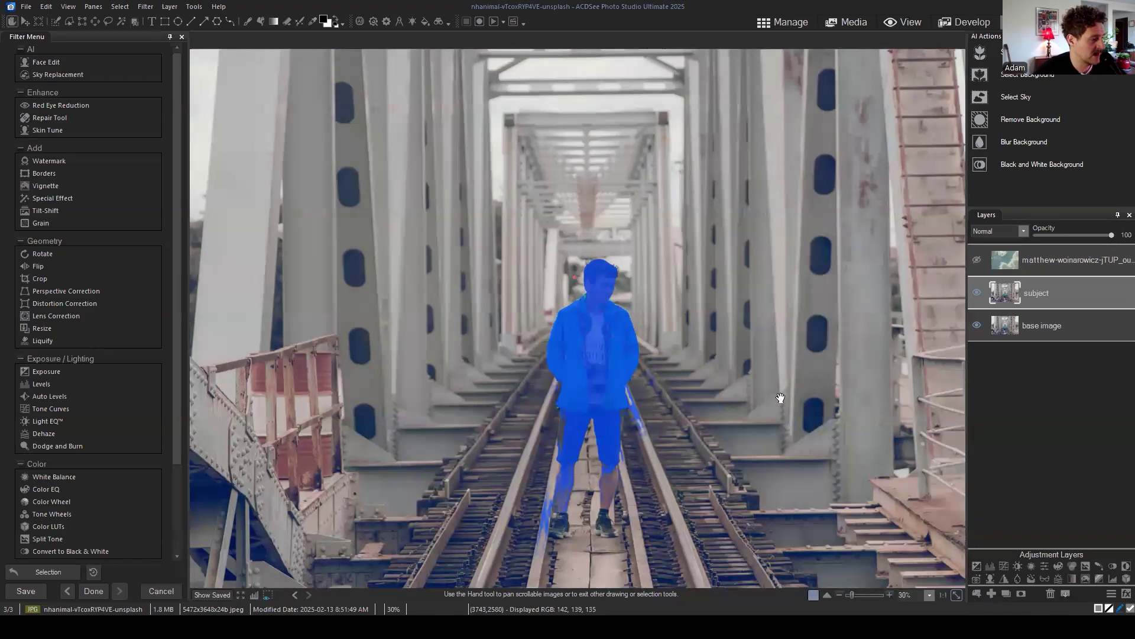
{"action": "scroll", "coordinate": [739, 387], "scroll_direction": "down", "scroll_amount": 2}
{"action": "scroll", "coordinate": [677, 375], "scroll_direction": "up", "scroll_amount": 2}
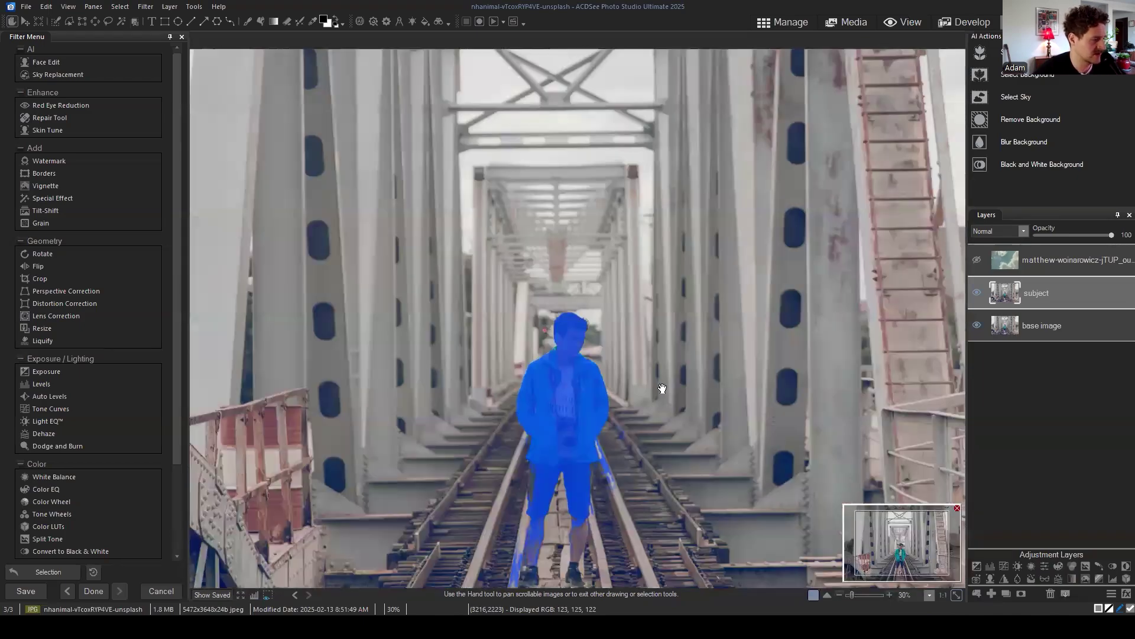
{"action": "scroll", "coordinate": [667, 382], "scroll_direction": "up", "scroll_amount": 2}
{"action": "left_click_drag", "start_coordinate": [907, 550], "coordinate": [897, 556]}
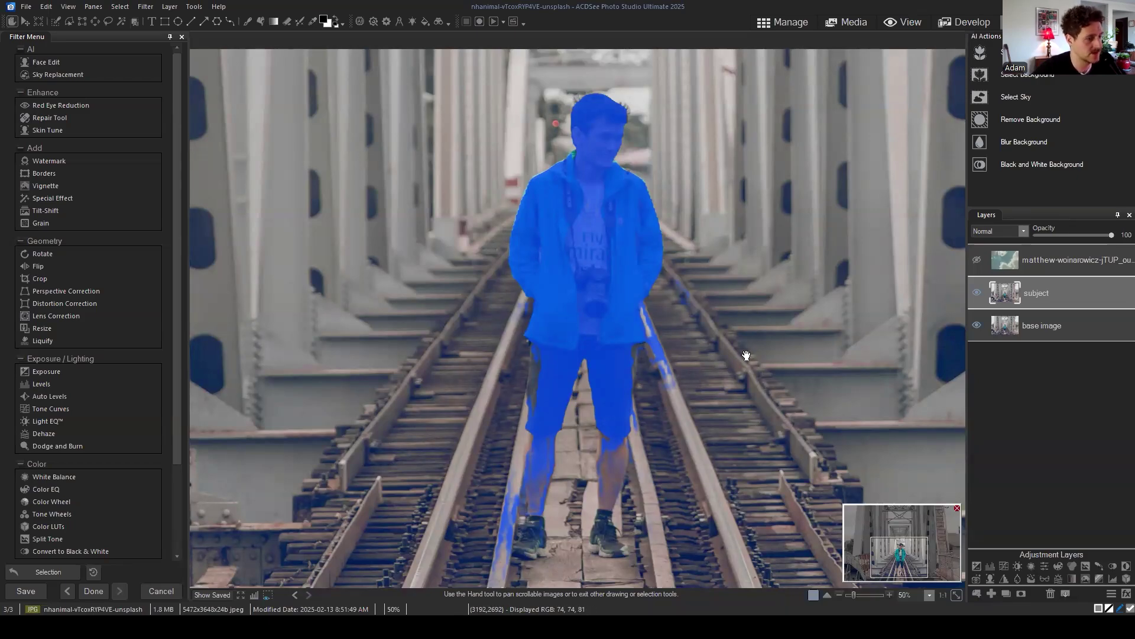
{"action": "scroll", "coordinate": [749, 337], "scroll_direction": "up", "scroll_amount": 2}
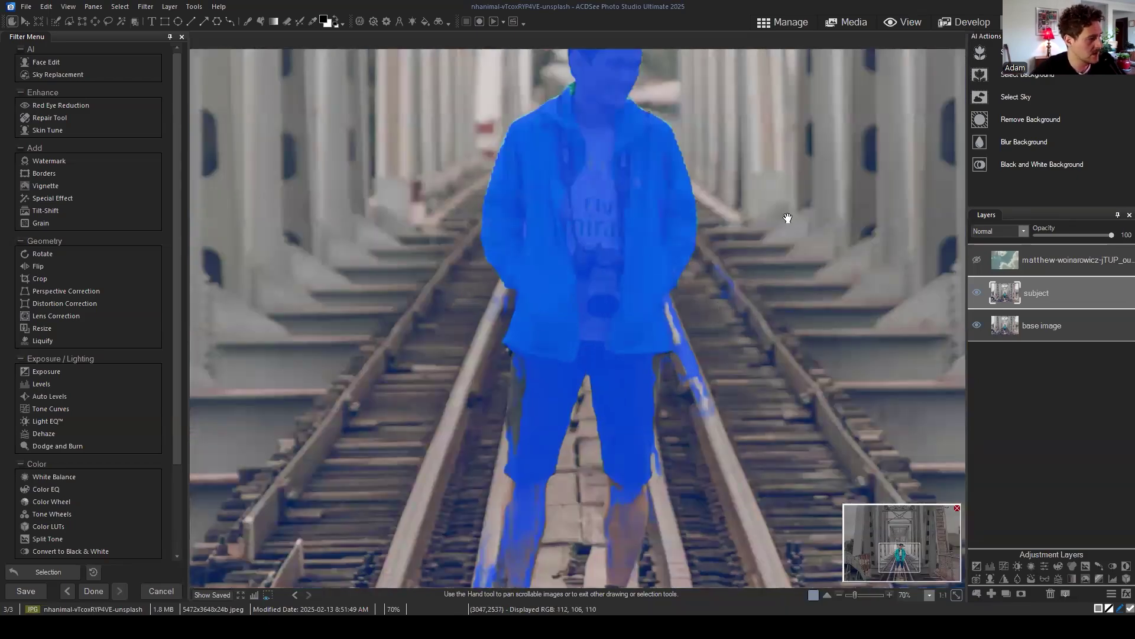
{"action": "mouse_move", "coordinate": [904, 562]}
{"action": "left_mouse_down"}
{"action": "mouse_move", "coordinate": [896, 568]}
{"action": "mouse_move", "coordinate": [900, 550]}
{"action": "mouse_move", "coordinate": [897, 562]}
{"action": "left_mouse_up"}
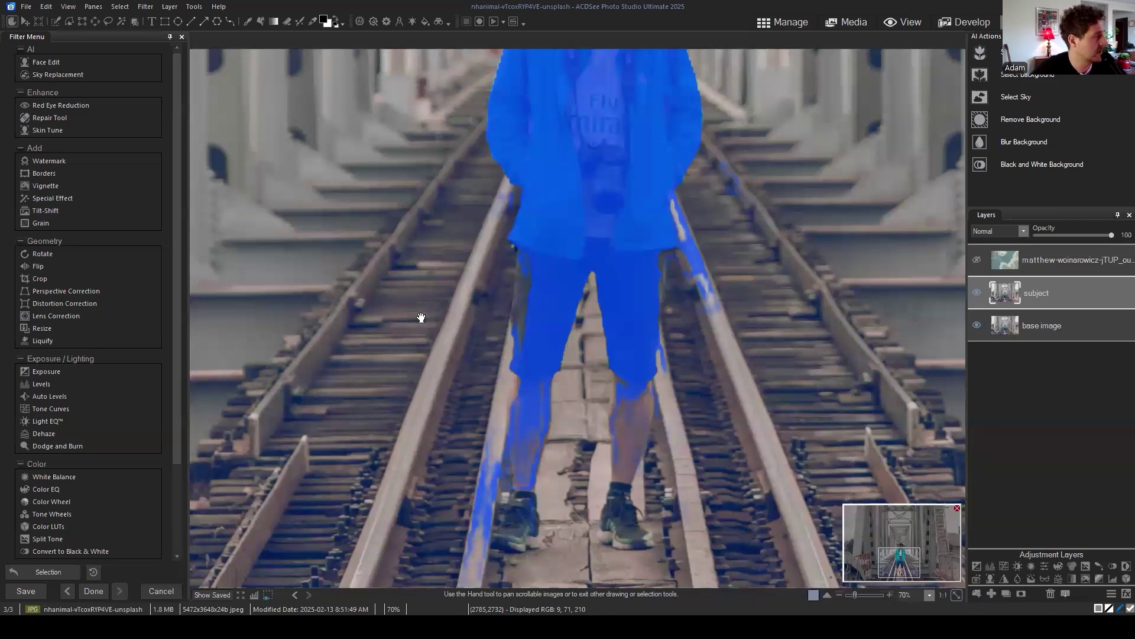
Step: Switch the selection overlay to Marching Ants and bring the man's full body into view
{"action": "left_click", "coordinate": [95, 7]}
{"action": "mouse_move", "coordinate": [118, 9]}
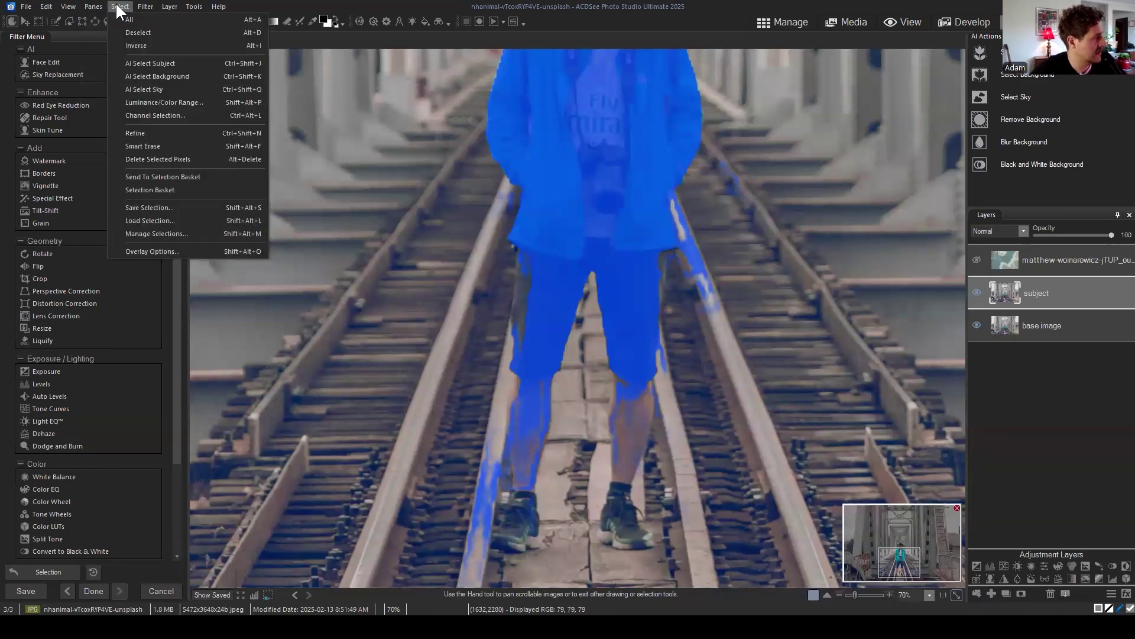
{"action": "left_click", "coordinate": [152, 251]}
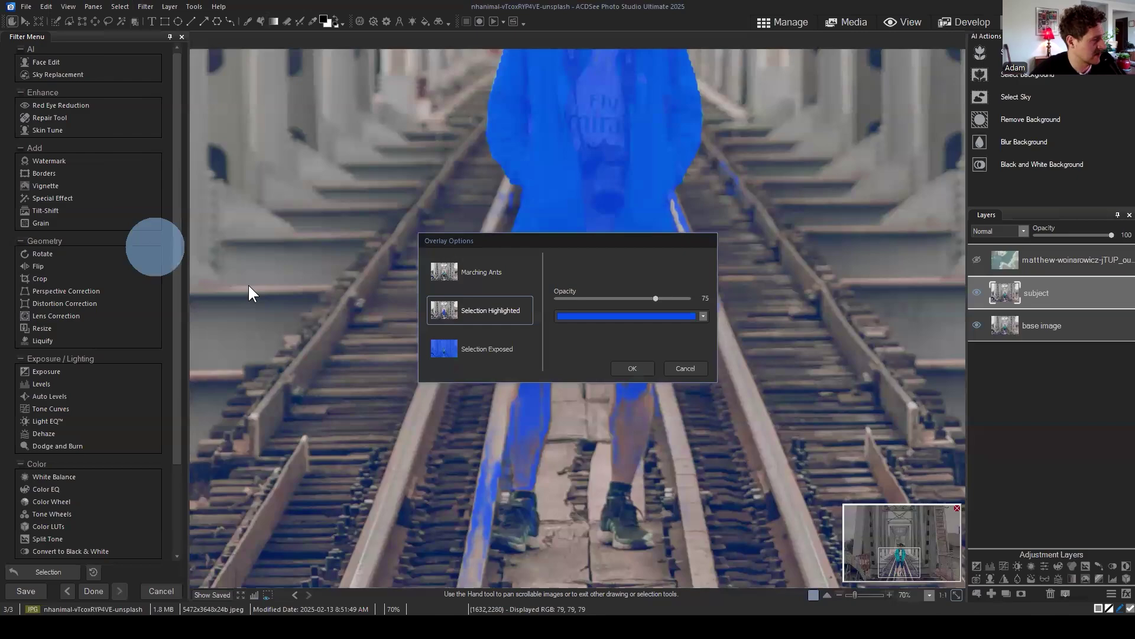
{"action": "left_click", "coordinate": [478, 269]}
{"action": "left_click", "coordinate": [615, 369]}
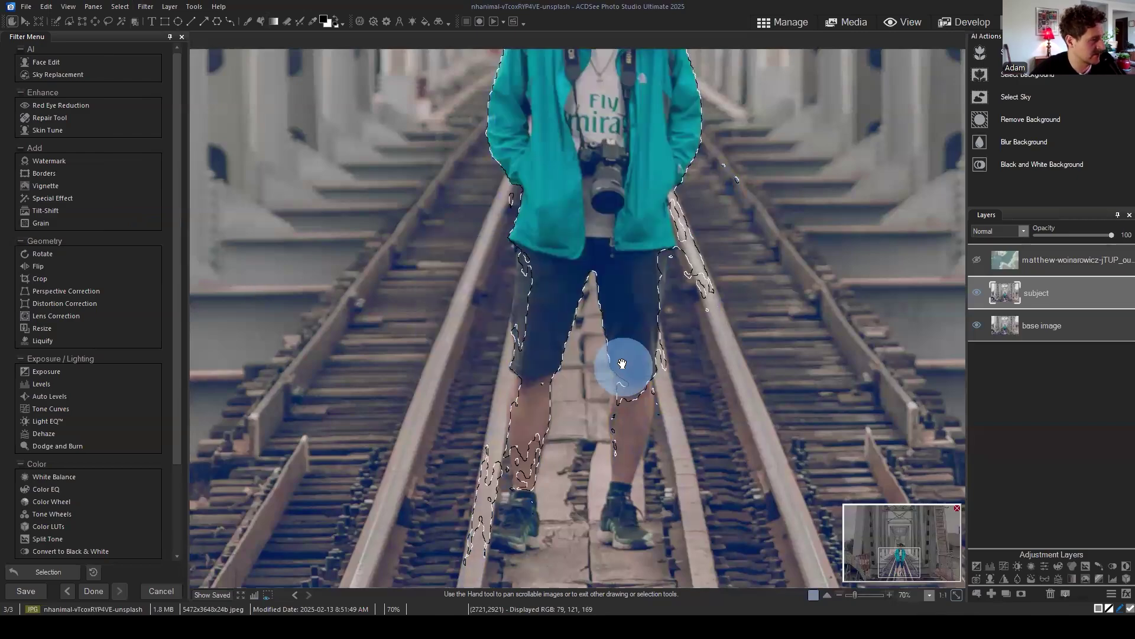
{"action": "left_click", "coordinate": [904, 554]}
{"action": "left_click_drag", "start_coordinate": [903, 554], "coordinate": [900, 563]}
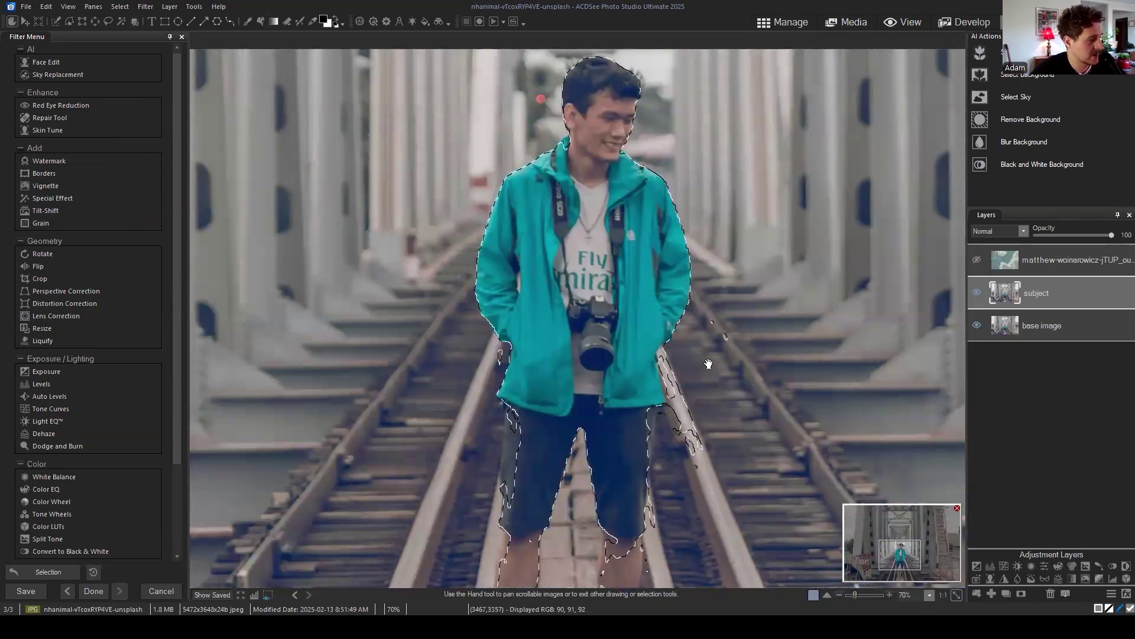
Step: Return to Overlay Options and choose the Selection Highlighted display, after one cancelled try
{"action": "left_click", "coordinate": [94, 7]}
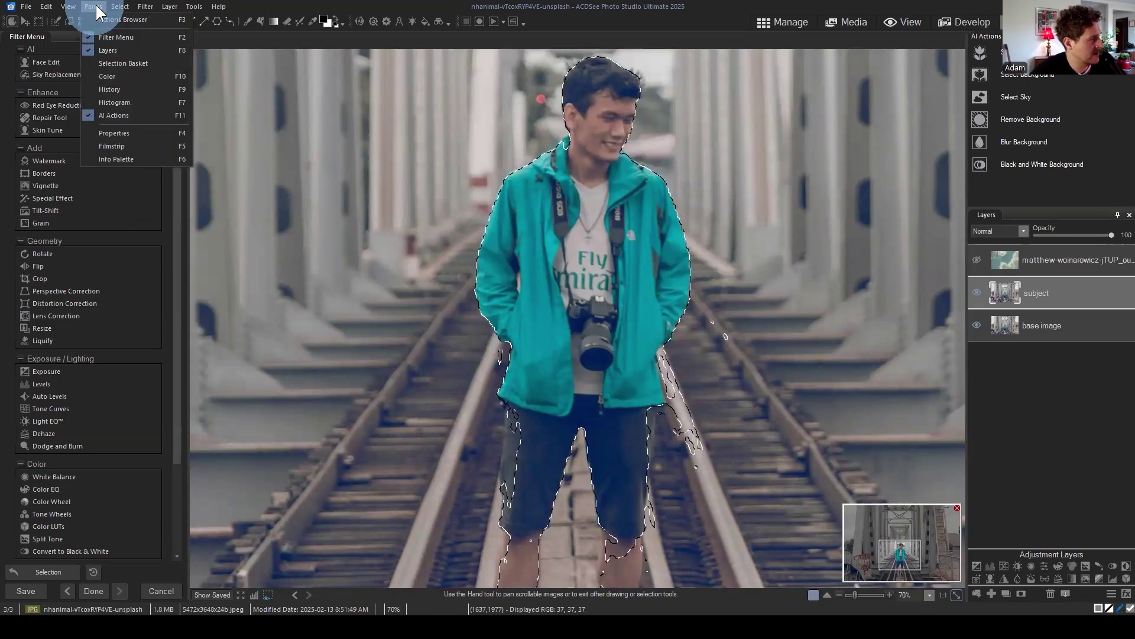
{"action": "mouse_move", "coordinate": [126, 9]}
{"action": "left_click", "coordinate": [165, 251]}
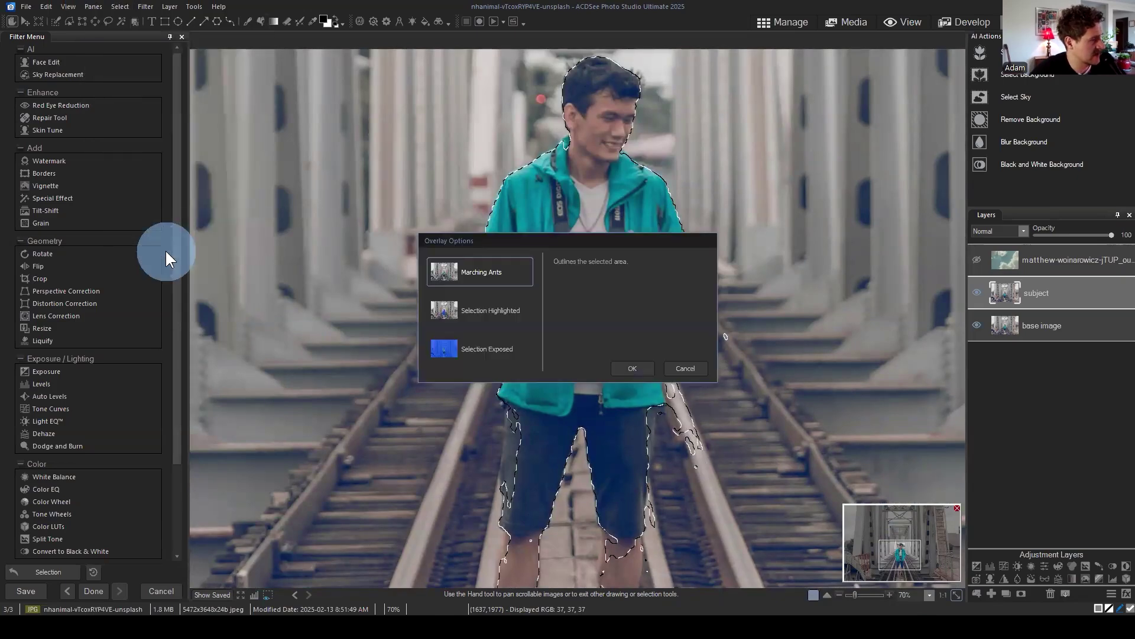
{"action": "left_click", "coordinate": [482, 320]}
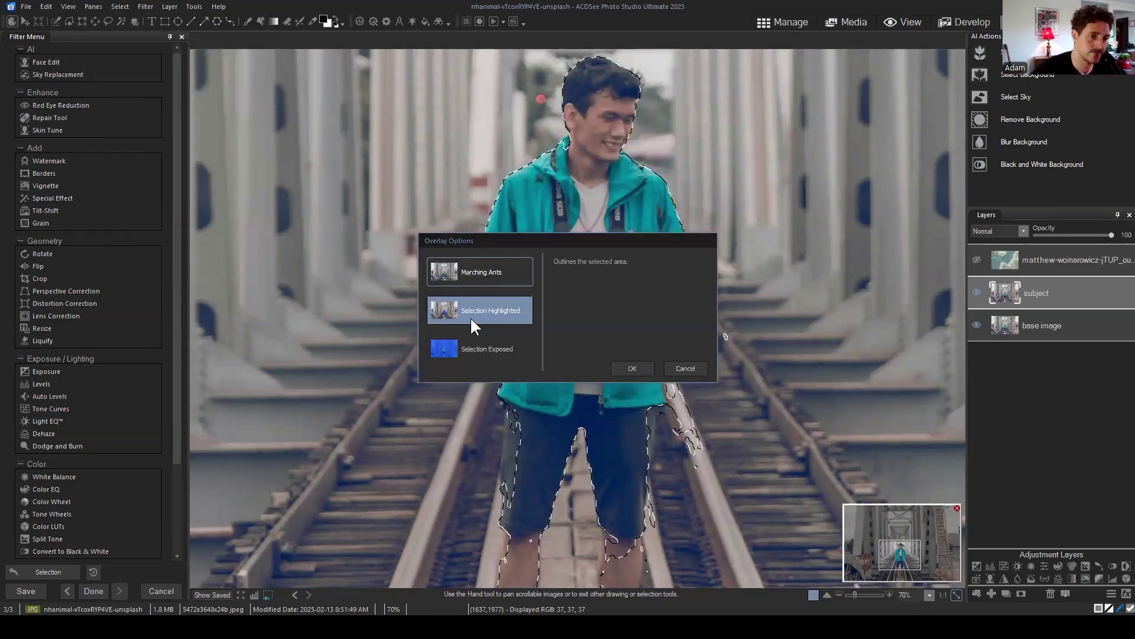
{"action": "left_click", "coordinate": [700, 370]}
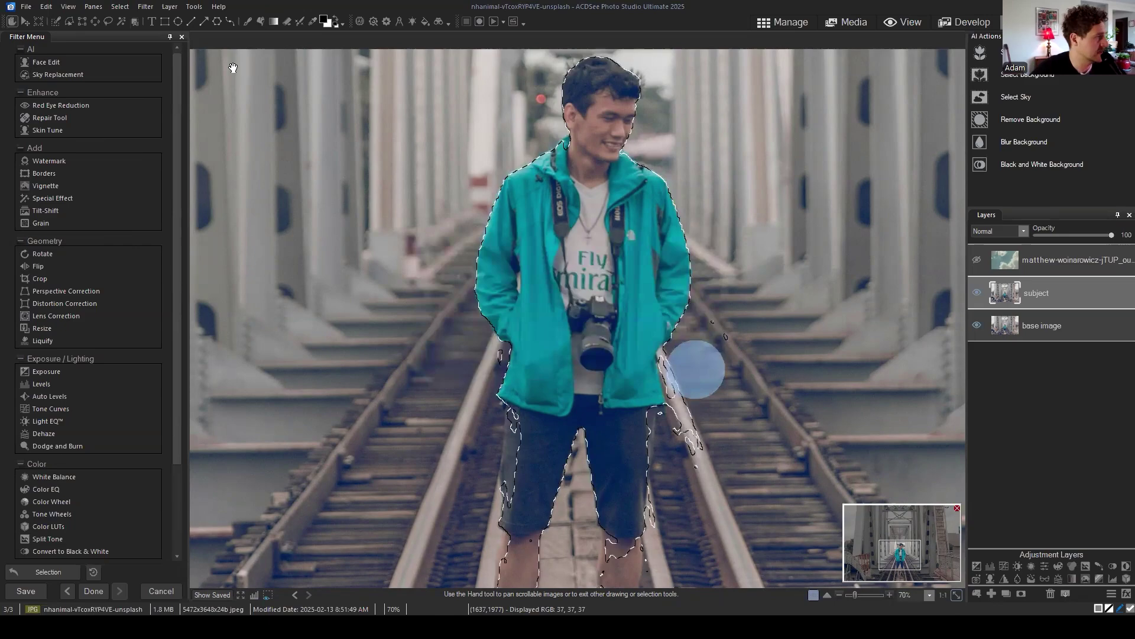
{"action": "left_click", "coordinate": [118, 8]}
{"action": "left_click", "coordinate": [153, 250]}
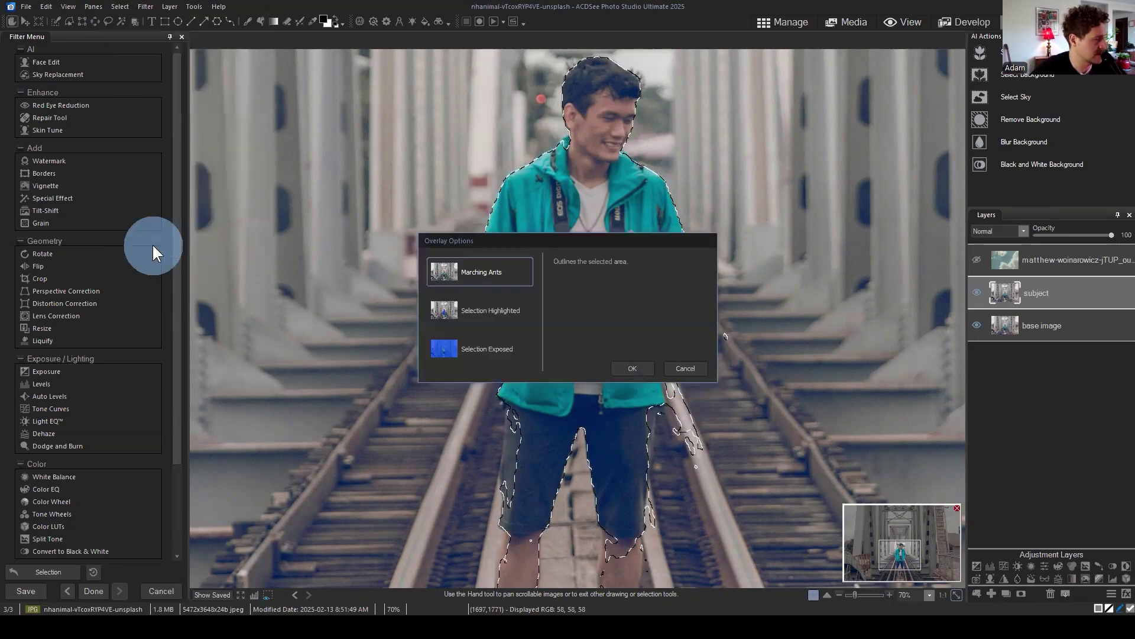
{"action": "left_click", "coordinate": [472, 309]}
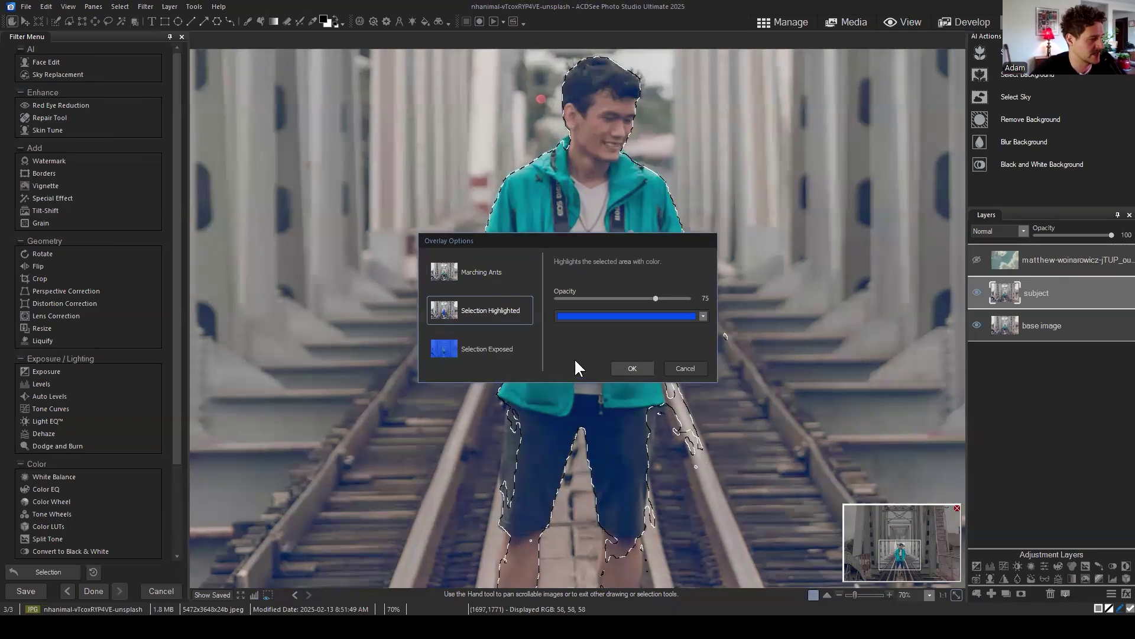
Step: Change the selection highlight colour from blue to red at 75 opacity and apply it
{"action": "left_click", "coordinate": [605, 315]}
{"action": "left_click", "coordinate": [570, 282]}
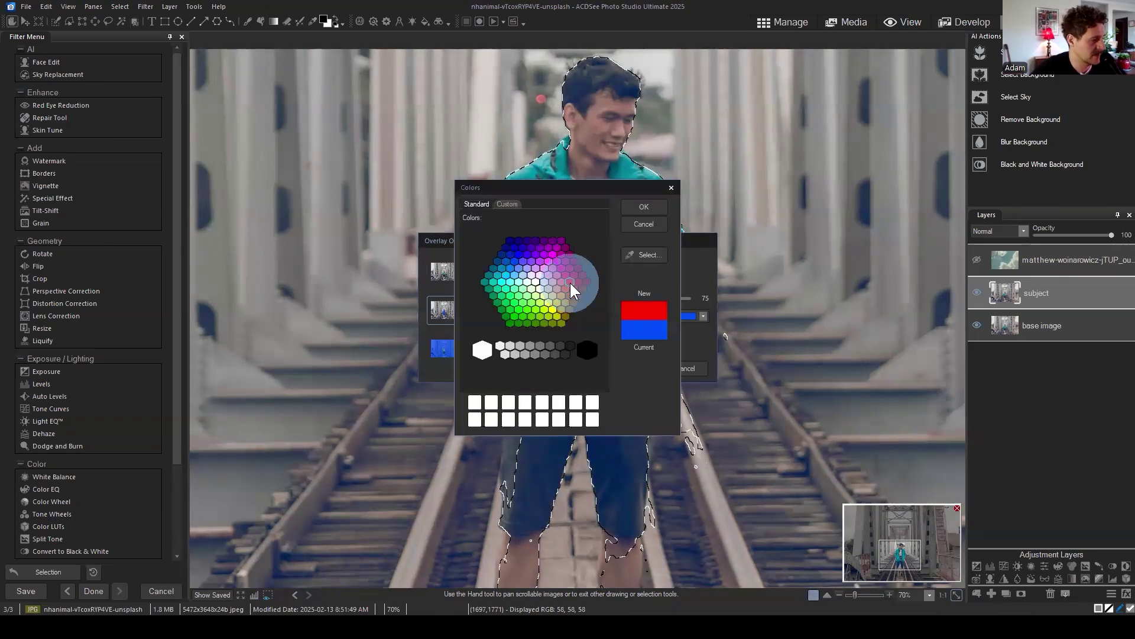
{"action": "left_click", "coordinate": [641, 208]}
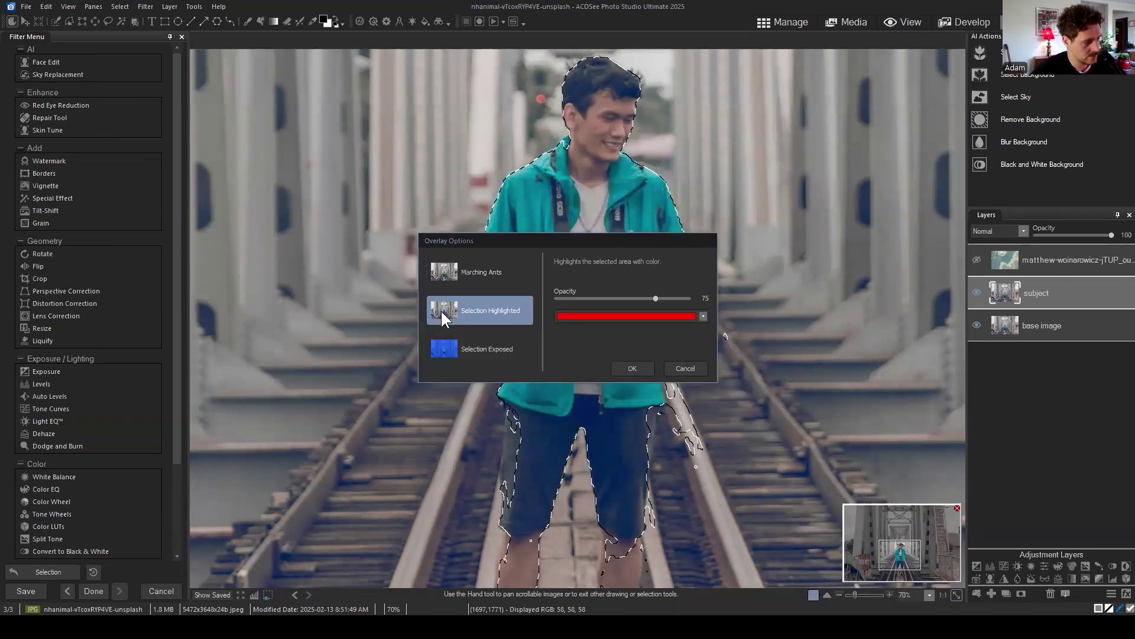
{"action": "left_click", "coordinate": [628, 369]}
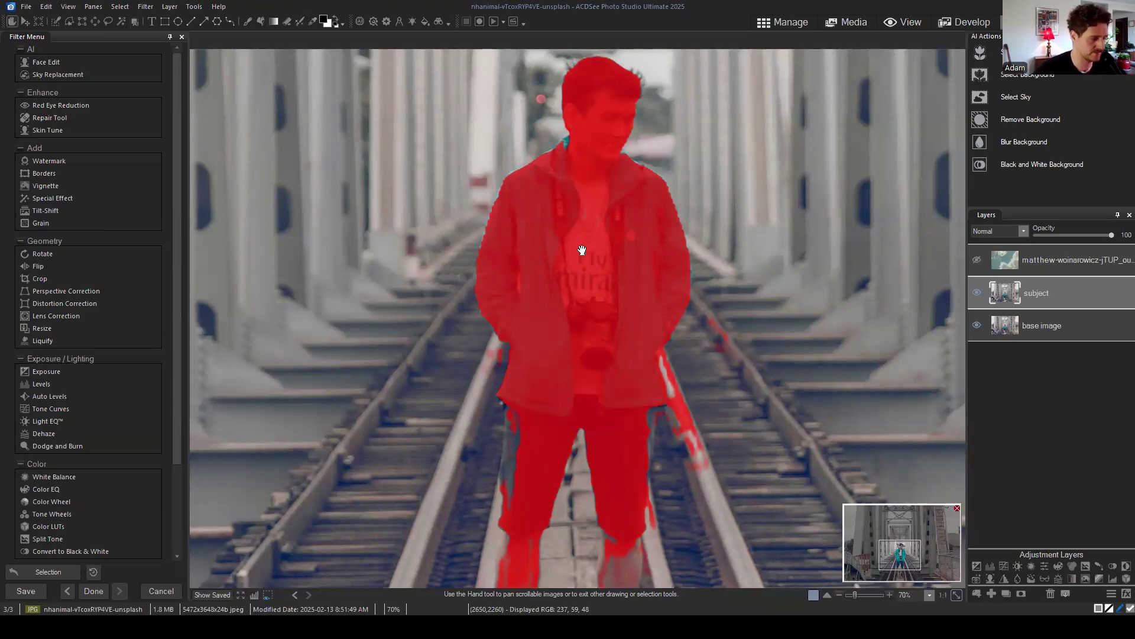
Step: Zoom in on the stray selection on the rail and pick the Brush Selection tool
{"action": "scroll", "coordinate": [743, 393], "scroll_direction": "up", "scroll_amount": 4}
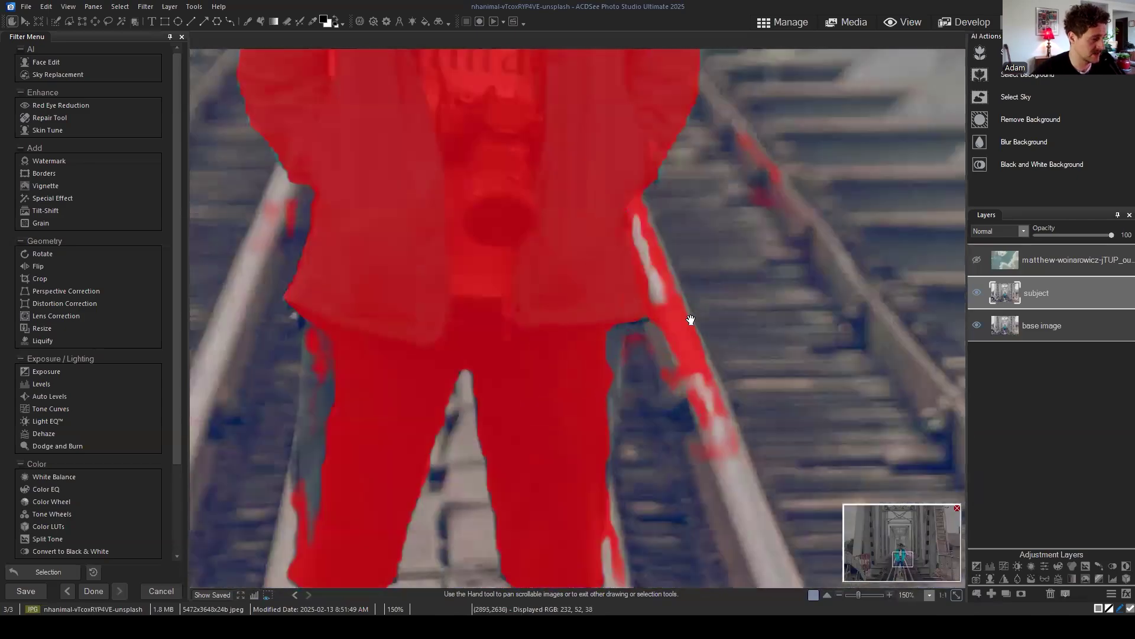
{"action": "left_click_drag", "start_coordinate": [691, 320], "coordinate": [715, 349]}
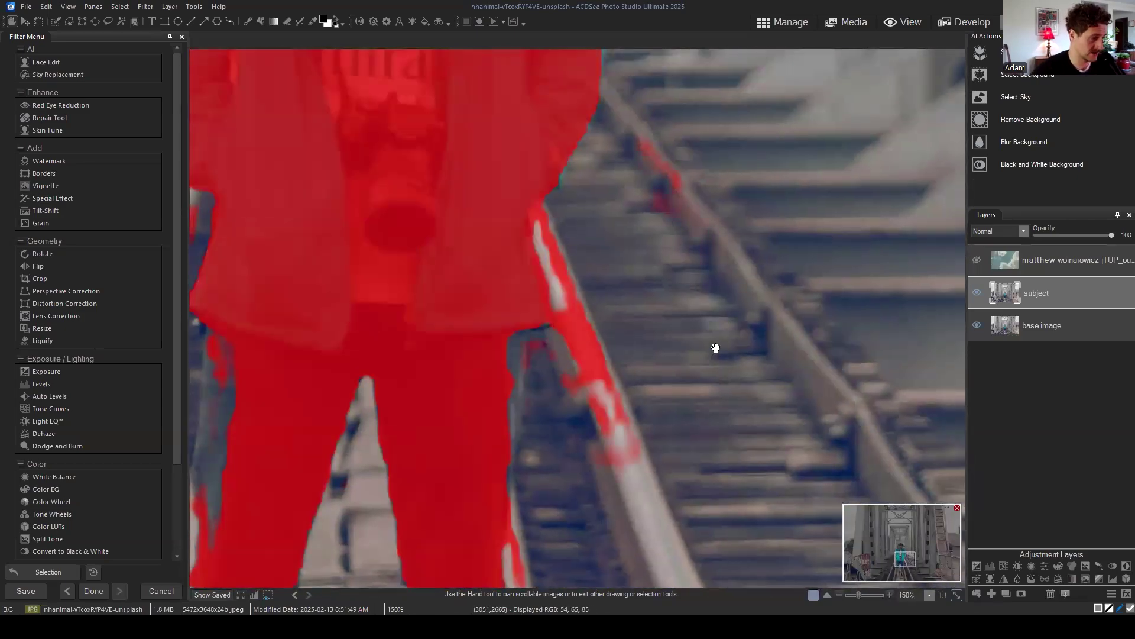
{"action": "left_click", "coordinate": [55, 22]}
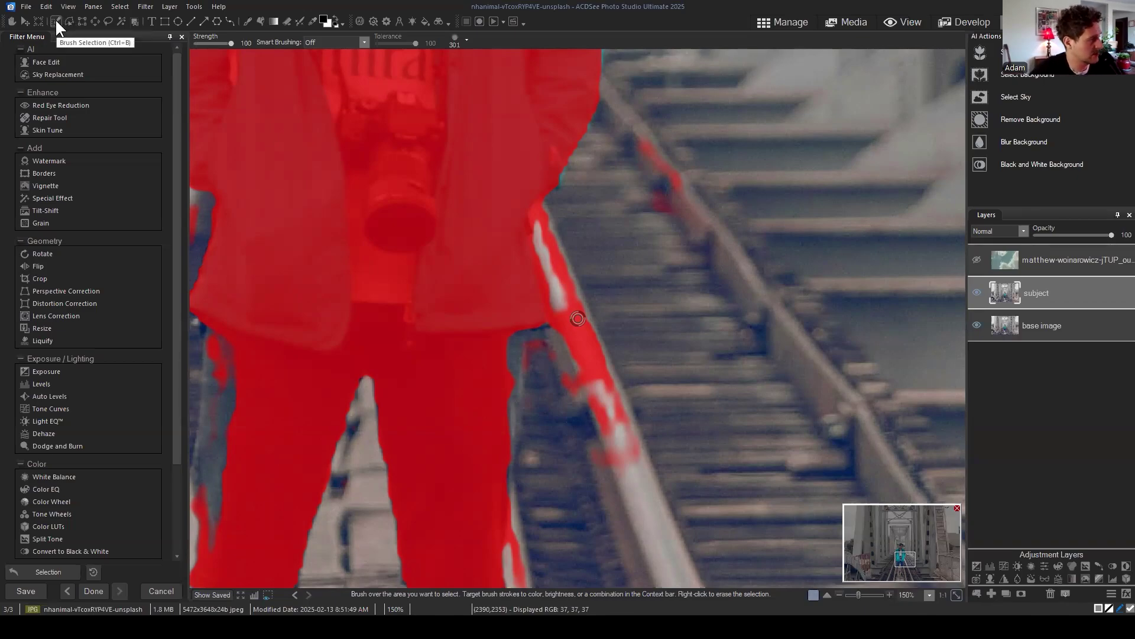
Step: With Smart Brushing kept Off, paint a test patch of selection onto the track
{"action": "left_click", "coordinate": [670, 253]}
{"action": "scroll", "coordinate": [670, 254], "scroll_direction": "up", "scroll_amount": 5}
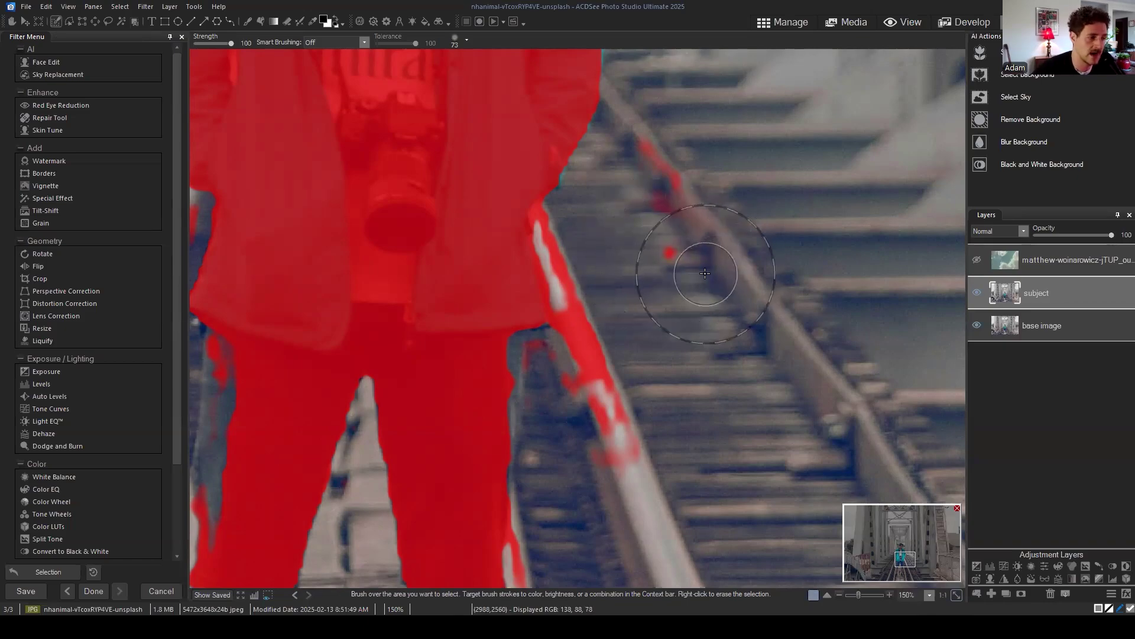
{"action": "left_click", "coordinate": [364, 42]}
{"action": "left_click", "coordinate": [366, 40]}
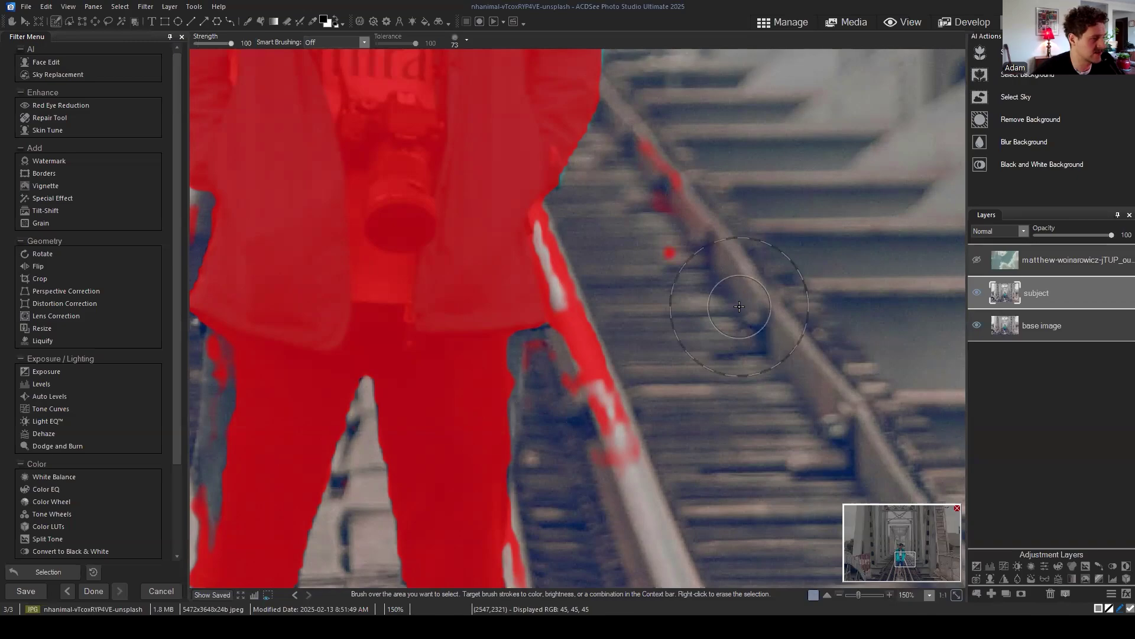
{"action": "mouse_move", "coordinate": [665, 275]}
{"action": "left_mouse_down"}
{"action": "mouse_move", "coordinate": [699, 246]}
{"action": "mouse_move", "coordinate": [715, 274]}
{"action": "mouse_move", "coordinate": [722, 263]}
{"action": "mouse_move", "coordinate": [712, 304]}
{"action": "mouse_move", "coordinate": [700, 272]}
{"action": "mouse_move", "coordinate": [711, 297]}
{"action": "mouse_move", "coordinate": [701, 297]}
{"action": "mouse_move", "coordinate": [719, 298]}
{"action": "mouse_move", "coordinate": [711, 321]}
{"action": "mouse_move", "coordinate": [736, 271]}
{"action": "mouse_move", "coordinate": [712, 258]}
{"action": "mouse_move", "coordinate": [704, 327]}
{"action": "mouse_move", "coordinate": [731, 307]}
{"action": "mouse_move", "coordinate": [712, 291]}
{"action": "mouse_move", "coordinate": [746, 306]}
{"action": "mouse_move", "coordinate": [725, 331]}
{"action": "mouse_move", "coordinate": [706, 294]}
{"action": "mouse_move", "coordinate": [752, 281]}
{"action": "mouse_move", "coordinate": [717, 294]}
{"action": "left_mouse_up"}
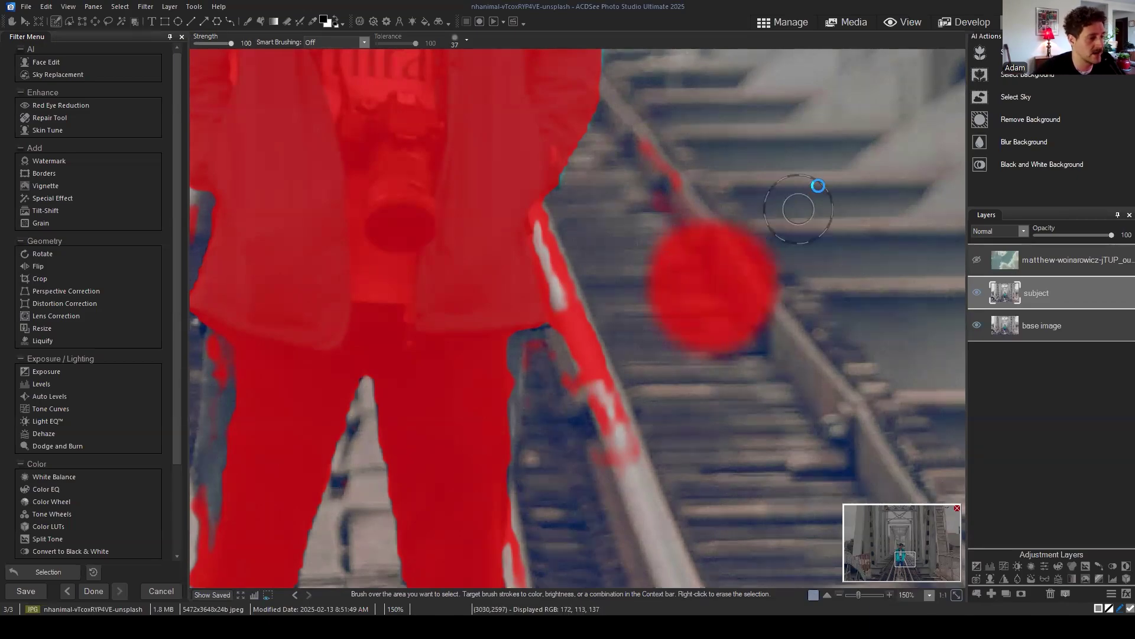
Step: Erase the test patch and the selection spilling onto the rail beside the coat
{"action": "mouse_move", "coordinate": [789, 170]}
{"action": "left_mouse_down"}
{"action": "mouse_move", "coordinate": [746, 271]}
{"action": "mouse_move", "coordinate": [638, 351]}
{"action": "mouse_move", "coordinate": [634, 374]}
{"action": "mouse_move", "coordinate": [696, 344]}
{"action": "mouse_move", "coordinate": [778, 279]}
{"action": "mouse_move", "coordinate": [812, 229]}
{"action": "mouse_move", "coordinate": [711, 374]}
{"action": "mouse_move", "coordinate": [701, 214]}
{"action": "mouse_move", "coordinate": [656, 261]}
{"action": "mouse_move", "coordinate": [669, 200]}
{"action": "mouse_move", "coordinate": [630, 190]}
{"action": "mouse_move", "coordinate": [647, 196]}
{"action": "mouse_move", "coordinate": [662, 143]}
{"action": "mouse_move", "coordinate": [593, 197]}
{"action": "mouse_move", "coordinate": [570, 388]}
{"action": "left_mouse_up"}
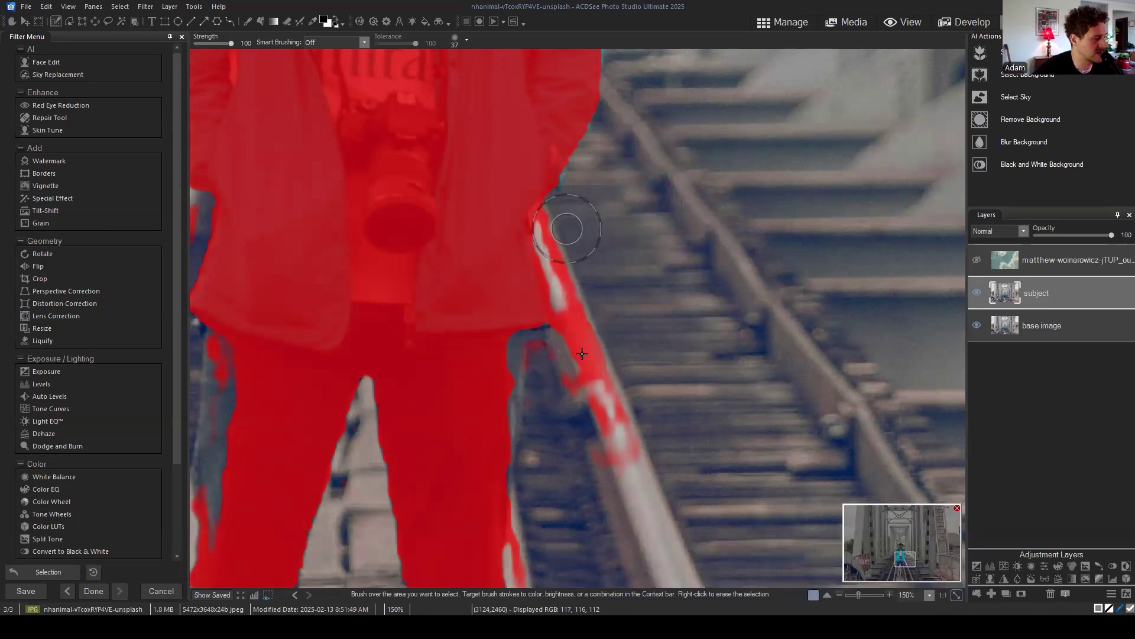
{"action": "scroll", "coordinate": [636, 404], "scroll_direction": "up", "scroll_amount": 4}
{"action": "scroll", "coordinate": [637, 405], "scroll_direction": "up", "scroll_amount": 1, "text": "ctrl"}
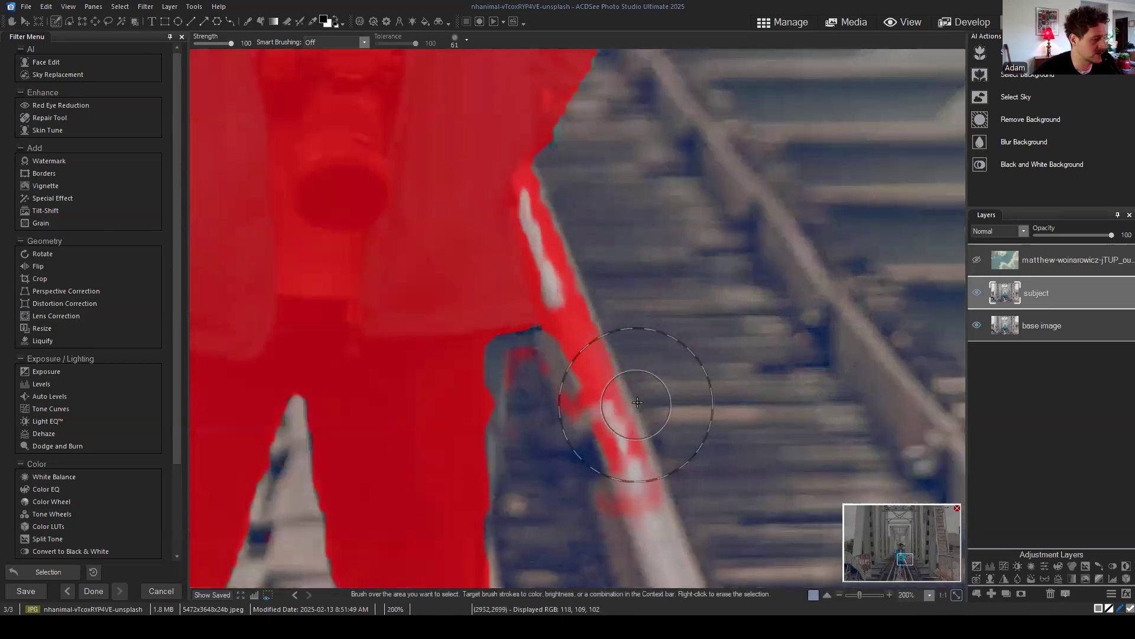
{"action": "scroll", "coordinate": [634, 414], "scroll_direction": "down", "scroll_amount": 8}
{"action": "mouse_move", "coordinate": [644, 452]}
{"action": "left_mouse_down"}
{"action": "mouse_move", "coordinate": [669, 500]}
{"action": "mouse_move", "coordinate": [622, 503]}
{"action": "mouse_move", "coordinate": [606, 531]}
{"action": "mouse_move", "coordinate": [625, 477]}
{"action": "mouse_move", "coordinate": [603, 434]}
{"action": "mouse_move", "coordinate": [623, 385]}
{"action": "mouse_move", "coordinate": [634, 423]}
{"action": "mouse_move", "coordinate": [570, 445]}
{"action": "mouse_move", "coordinate": [567, 427]}
{"action": "mouse_move", "coordinate": [527, 475]}
{"action": "mouse_move", "coordinate": [529, 407]}
{"action": "mouse_move", "coordinate": [511, 443]}
{"action": "mouse_move", "coordinate": [511, 376]}
{"action": "mouse_move", "coordinate": [520, 389]}
{"action": "mouse_move", "coordinate": [540, 358]}
{"action": "mouse_move", "coordinate": [527, 353]}
{"action": "mouse_move", "coordinate": [572, 401]}
{"action": "mouse_move", "coordinate": [543, 427]}
{"action": "mouse_move", "coordinate": [606, 394]}
{"action": "mouse_move", "coordinate": [586, 347]}
{"action": "mouse_move", "coordinate": [568, 378]}
{"action": "mouse_move", "coordinate": [550, 361]}
{"action": "mouse_move", "coordinate": [560, 302]}
{"action": "mouse_move", "coordinate": [574, 341]}
{"action": "mouse_move", "coordinate": [591, 338]}
{"action": "mouse_move", "coordinate": [551, 206]}
{"action": "mouse_move", "coordinate": [543, 194]}
{"action": "mouse_move", "coordinate": [547, 234]}
{"action": "mouse_move", "coordinate": [541, 194]}
{"action": "mouse_move", "coordinate": [535, 202]}
{"action": "mouse_move", "coordinate": [524, 181]}
{"action": "mouse_move", "coordinate": [553, 155]}
{"action": "mouse_move", "coordinate": [538, 181]}
{"action": "mouse_move", "coordinate": [545, 233]}
{"action": "left_mouse_up"}
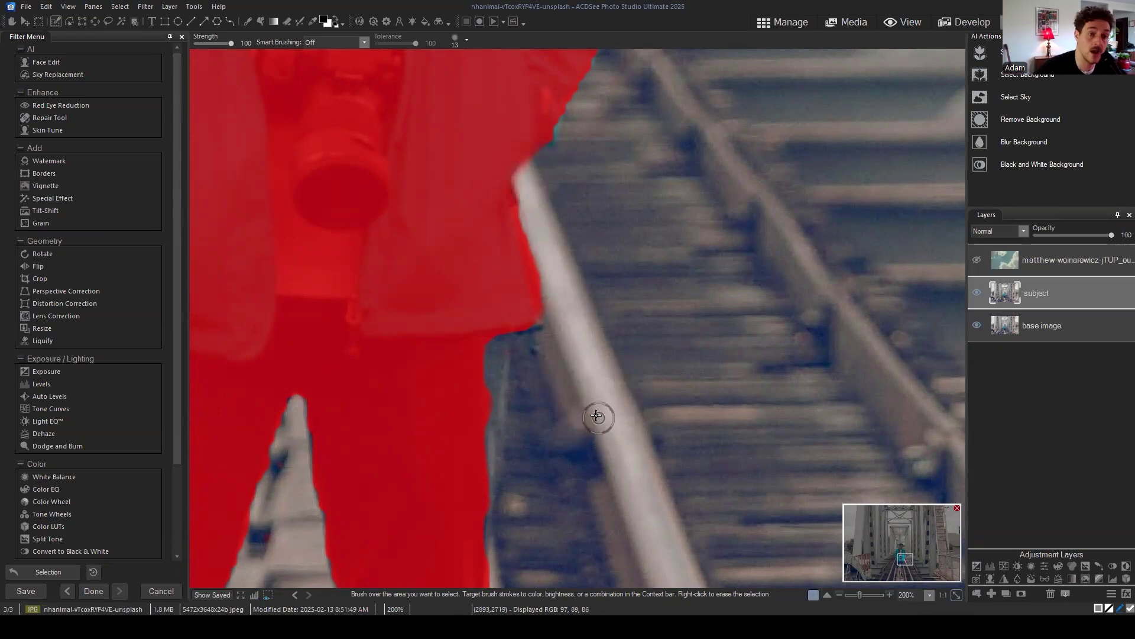
Step: Erase the stray selection strips beside the shorts, along the calf, and on the rail near the shoe
{"action": "left_click", "coordinate": [911, 568]}
{"action": "left_click_drag", "start_coordinate": [910, 568], "coordinate": [902, 567]}
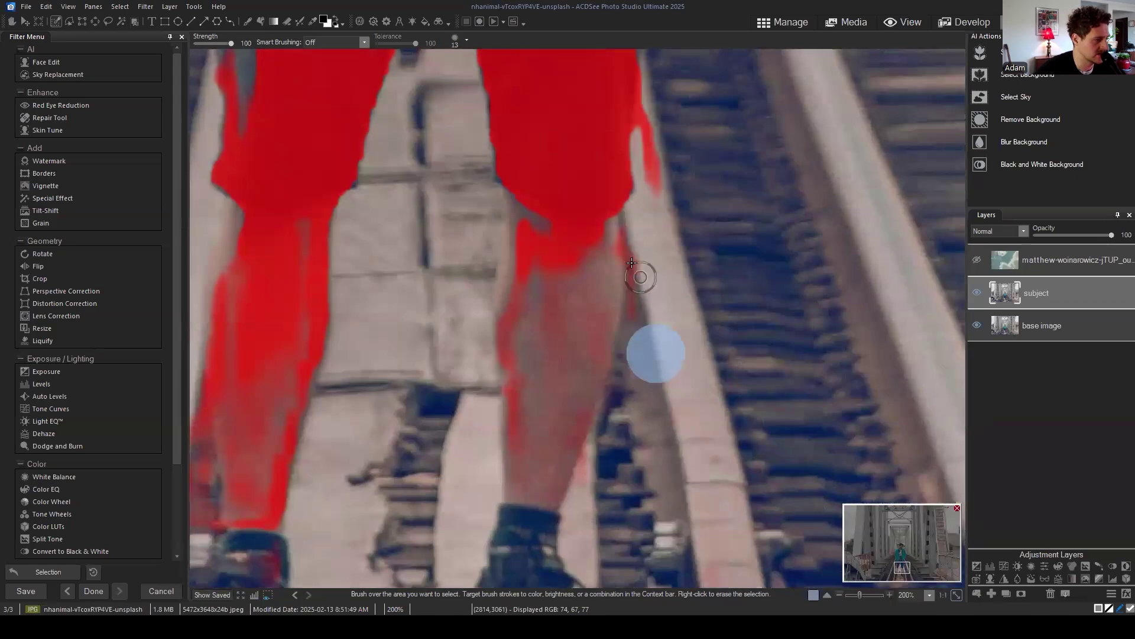
{"action": "mouse_move", "coordinate": [661, 195]}
{"action": "left_mouse_down"}
{"action": "mouse_move", "coordinate": [648, 155]}
{"action": "mouse_move", "coordinate": [648, 71]}
{"action": "mouse_move", "coordinate": [637, 320]}
{"action": "mouse_move", "coordinate": [623, 289]}
{"action": "mouse_move", "coordinate": [634, 349]}
{"action": "mouse_move", "coordinate": [584, 485]}
{"action": "left_mouse_up"}
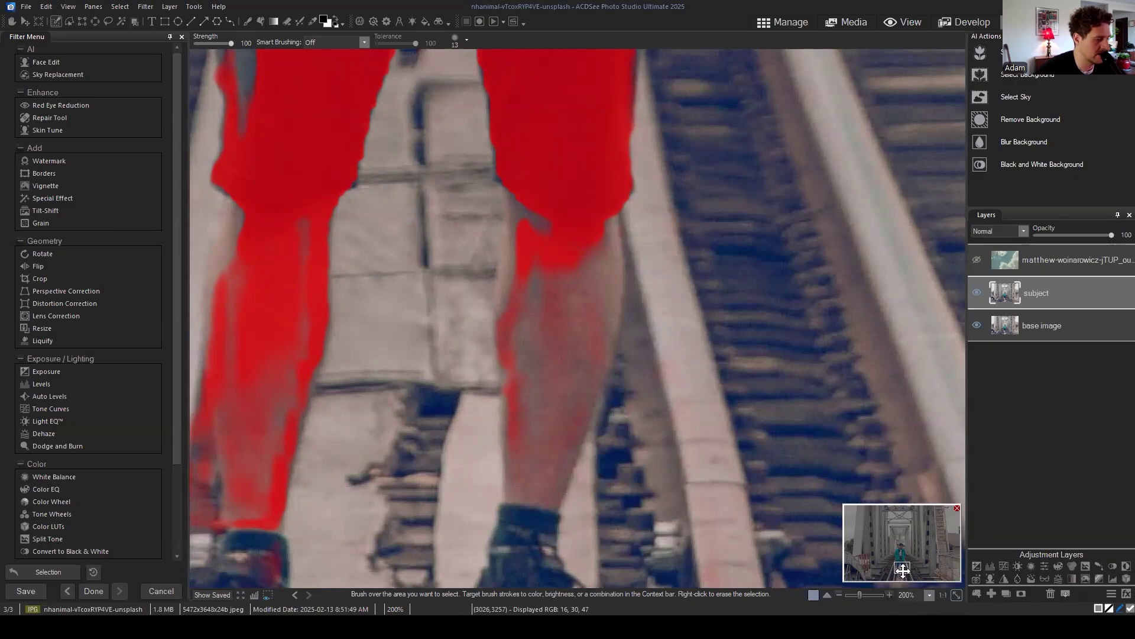
{"action": "left_click_drag", "start_coordinate": [903, 570], "coordinate": [897, 568]}
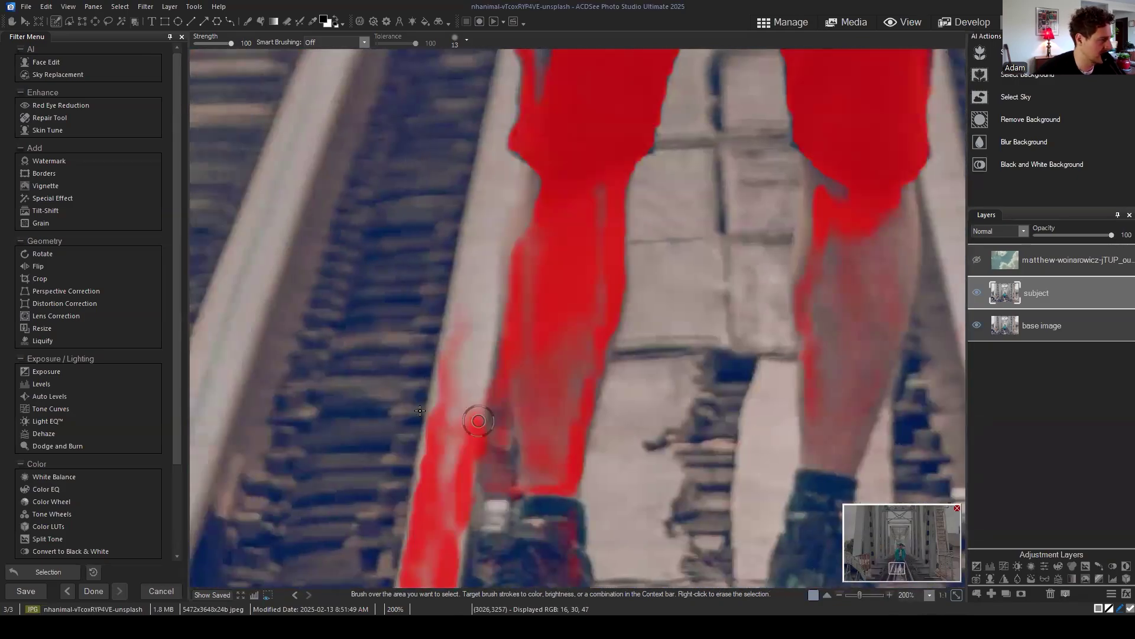
{"action": "mouse_move", "coordinate": [419, 410]}
{"action": "left_mouse_down"}
{"action": "mouse_move", "coordinate": [463, 447]}
{"action": "mouse_move", "coordinate": [488, 412]}
{"action": "mouse_move", "coordinate": [500, 423]}
{"action": "mouse_move", "coordinate": [500, 361]}
{"action": "mouse_move", "coordinate": [489, 454]}
{"action": "mouse_move", "coordinate": [517, 465]}
{"action": "mouse_move", "coordinate": [516, 507]}
{"action": "mouse_move", "coordinate": [428, 520]}
{"action": "mouse_move", "coordinate": [447, 487]}
{"action": "left_mouse_up"}
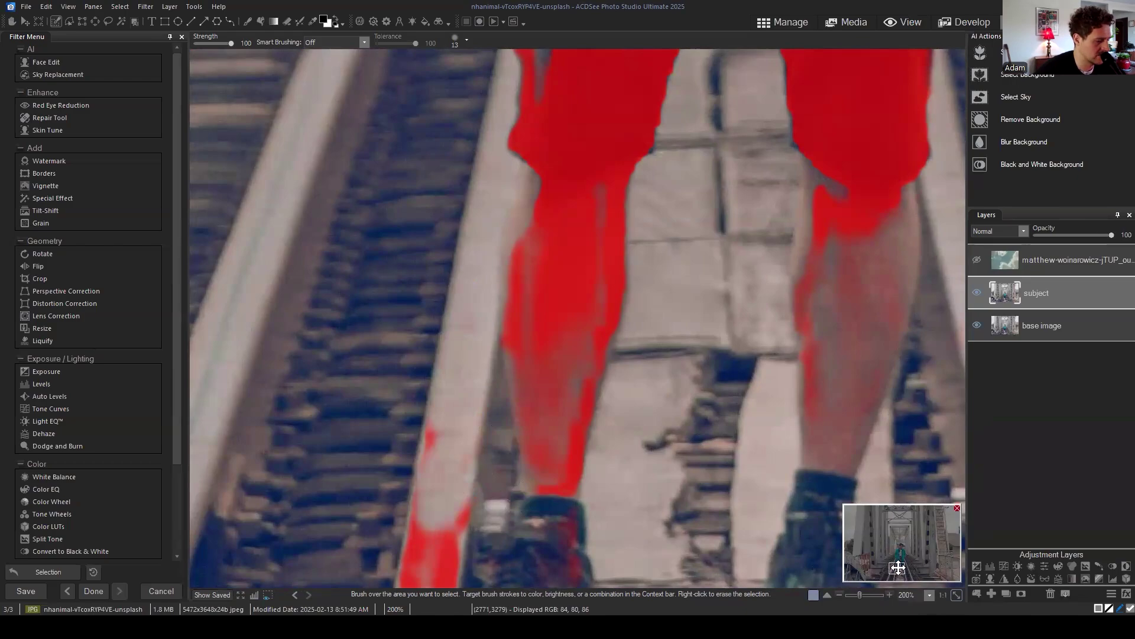
{"action": "mouse_move", "coordinate": [898, 568]}
{"action": "left_mouse_down"}
{"action": "mouse_move", "coordinate": [876, 564]}
{"action": "mouse_move", "coordinate": [893, 577]}
{"action": "left_mouse_up"}
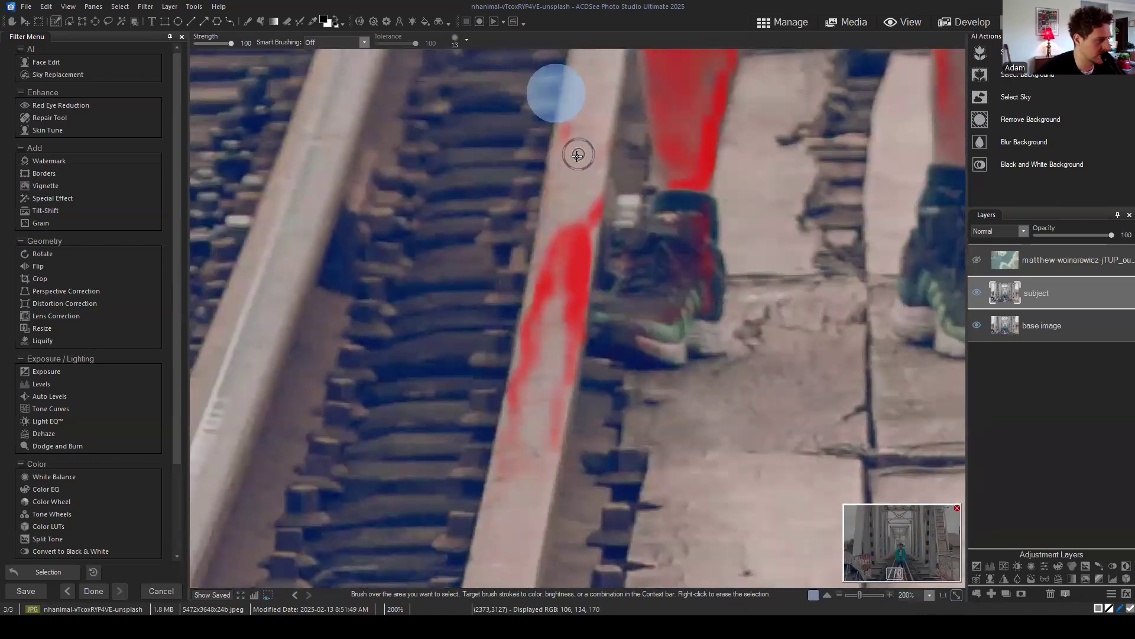
{"action": "mouse_move", "coordinate": [578, 155]}
{"action": "left_mouse_down"}
{"action": "mouse_move", "coordinate": [570, 96]}
{"action": "mouse_move", "coordinate": [562, 350]}
{"action": "mouse_move", "coordinate": [580, 167]}
{"action": "mouse_move", "coordinate": [568, 353]}
{"action": "mouse_move", "coordinate": [540, 456]}
{"action": "mouse_move", "coordinate": [502, 459]}
{"action": "mouse_move", "coordinate": [592, 331]}
{"action": "left_mouse_up"}
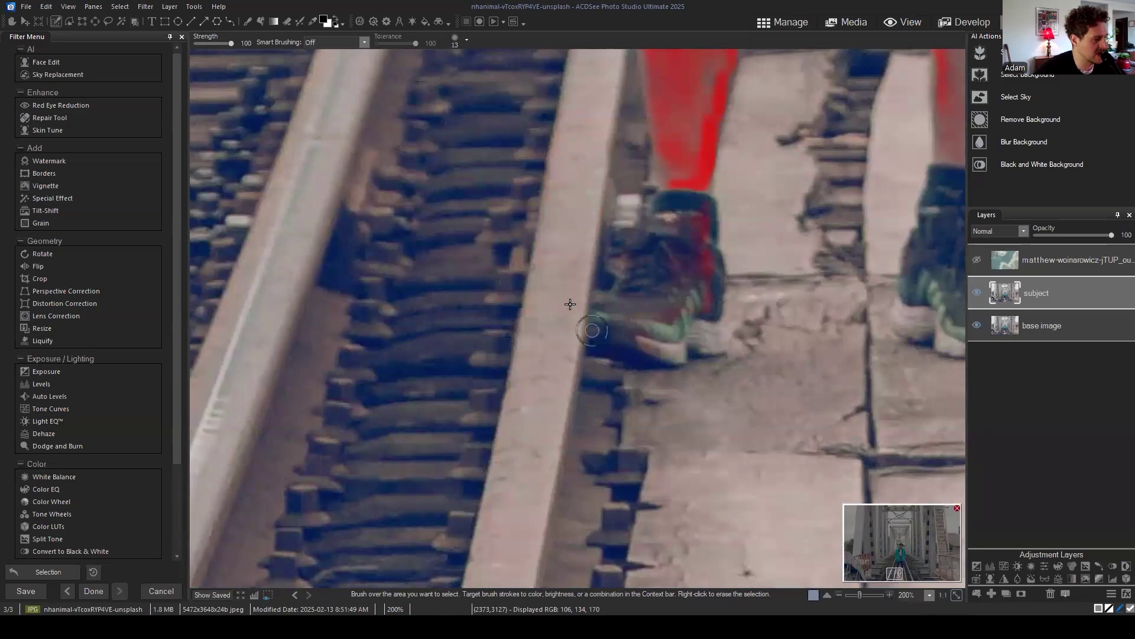
{"action": "left_click_drag", "start_coordinate": [897, 574], "coordinate": [898, 580]}
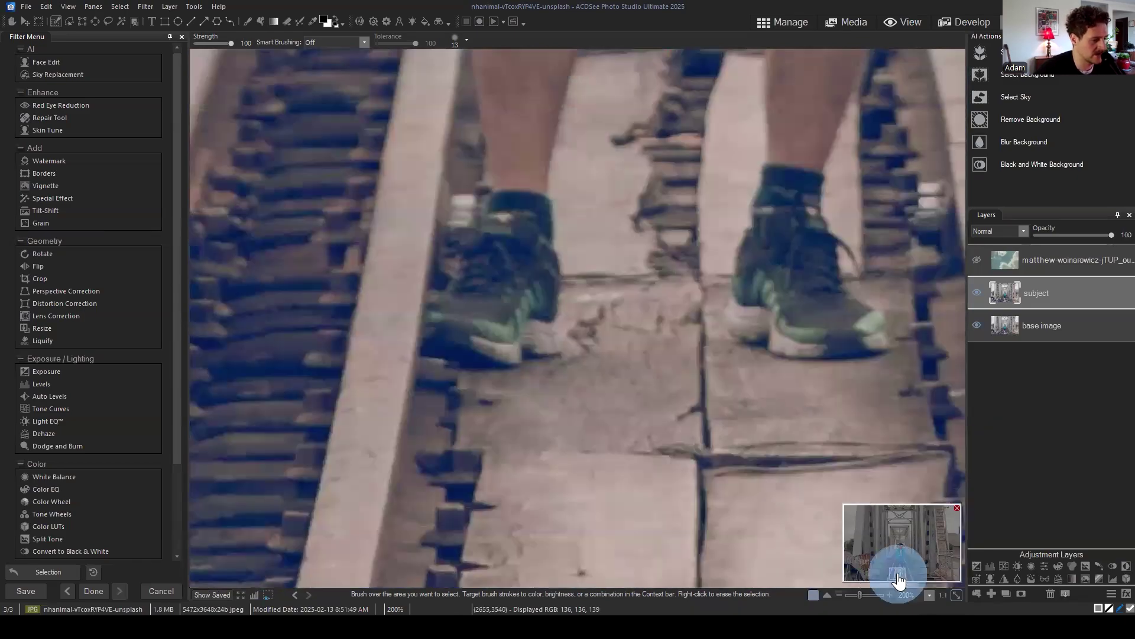
{"action": "scroll", "coordinate": [899, 579], "scroll_direction": "down", "scroll_amount": 4}
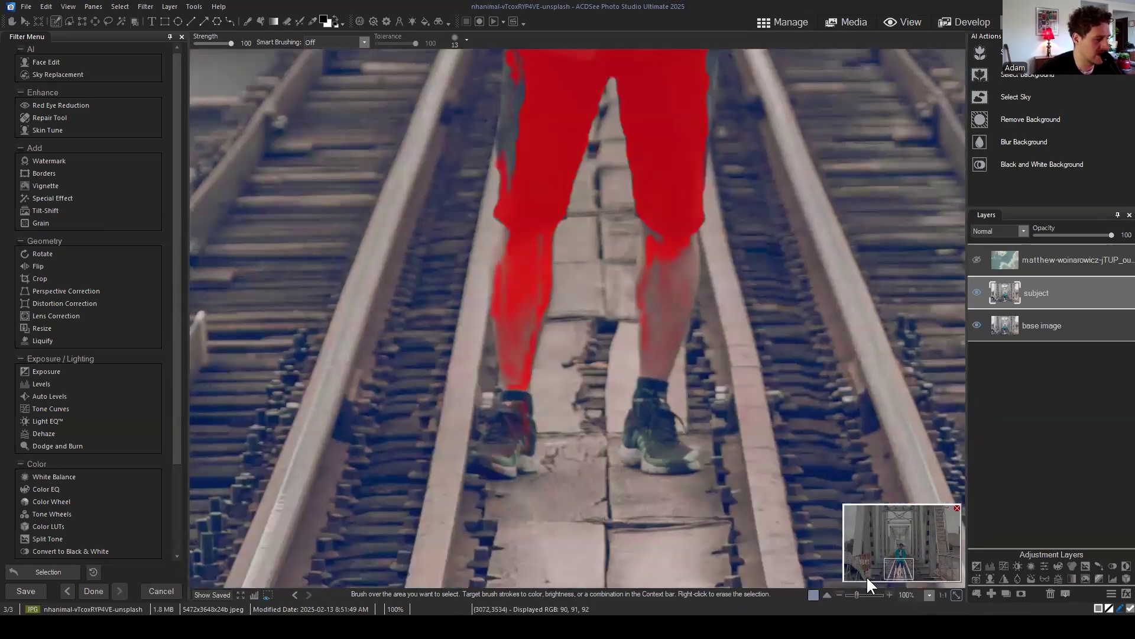
Step: Zoom in on the torso and erase the stray selection patches left of the coat
{"action": "left_click_drag", "start_coordinate": [903, 572], "coordinate": [907, 559]}
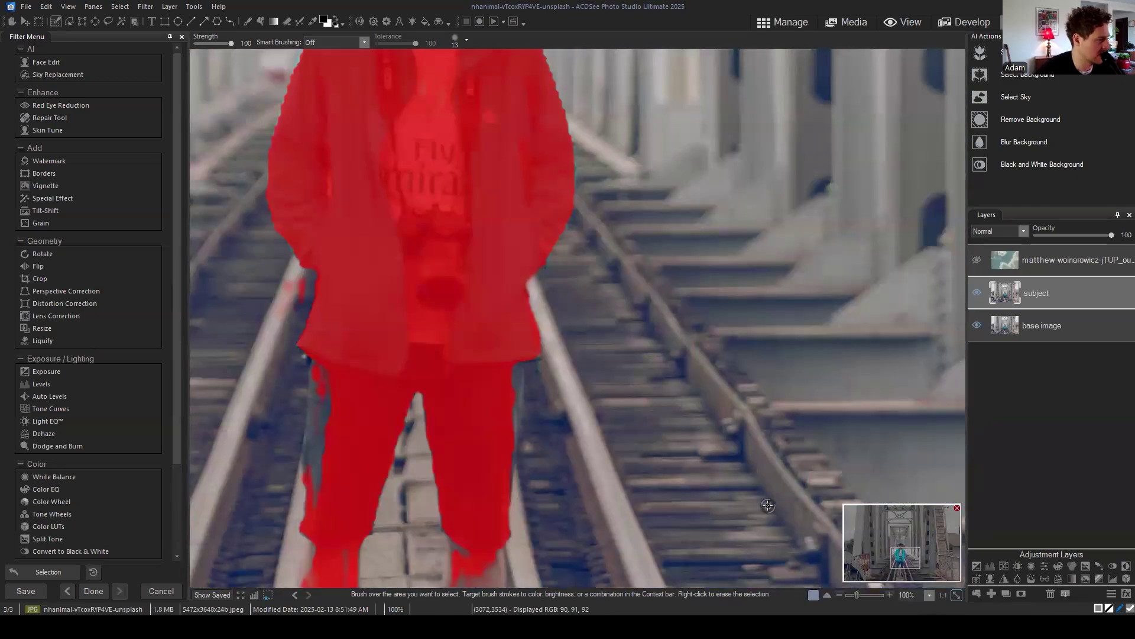
{"action": "scroll", "coordinate": [313, 334], "scroll_direction": "up", "scroll_amount": 2}
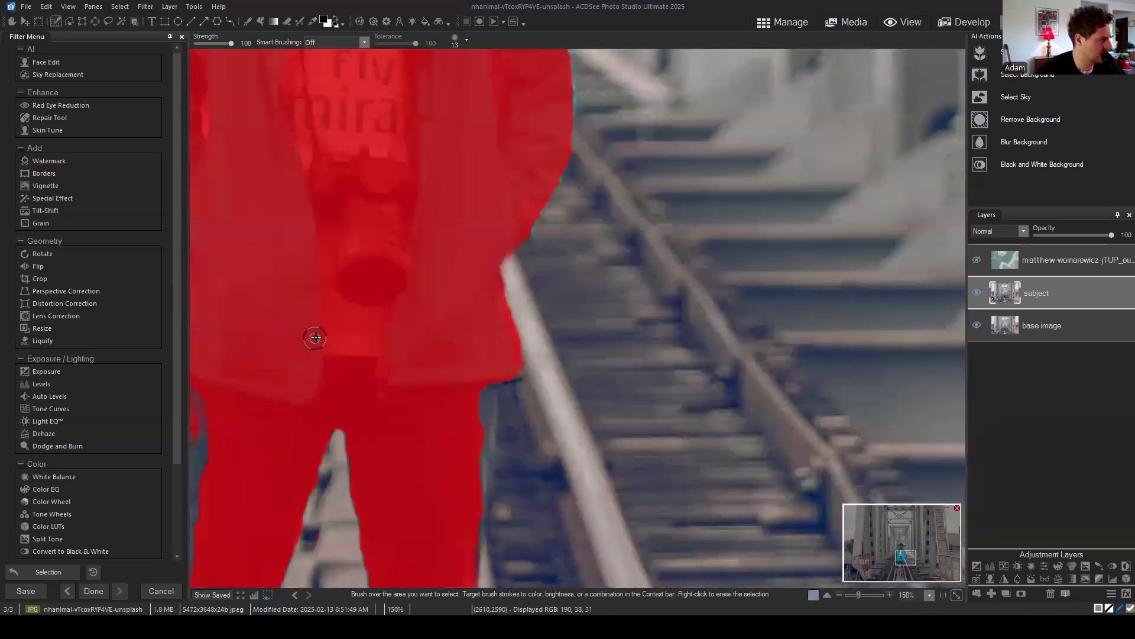
{"action": "left_click_drag", "start_coordinate": [943, 581], "coordinate": [905, 562]}
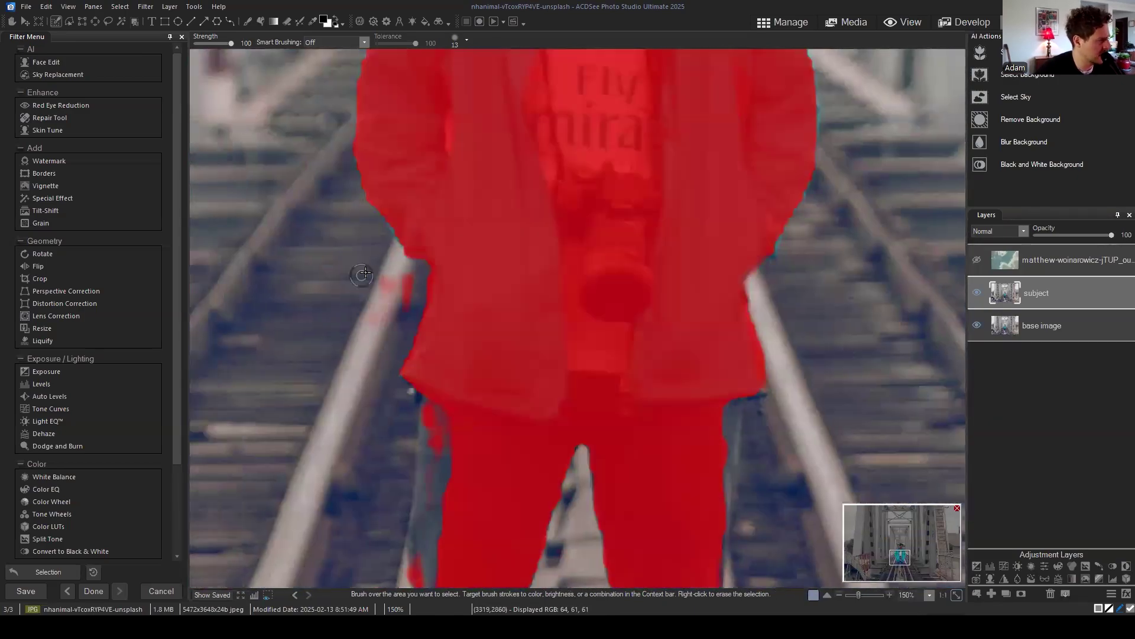
{"action": "mouse_move", "coordinate": [412, 283]}
{"action": "left_mouse_down"}
{"action": "mouse_move", "coordinate": [380, 352]}
{"action": "mouse_move", "coordinate": [378, 319]}
{"action": "left_mouse_up"}
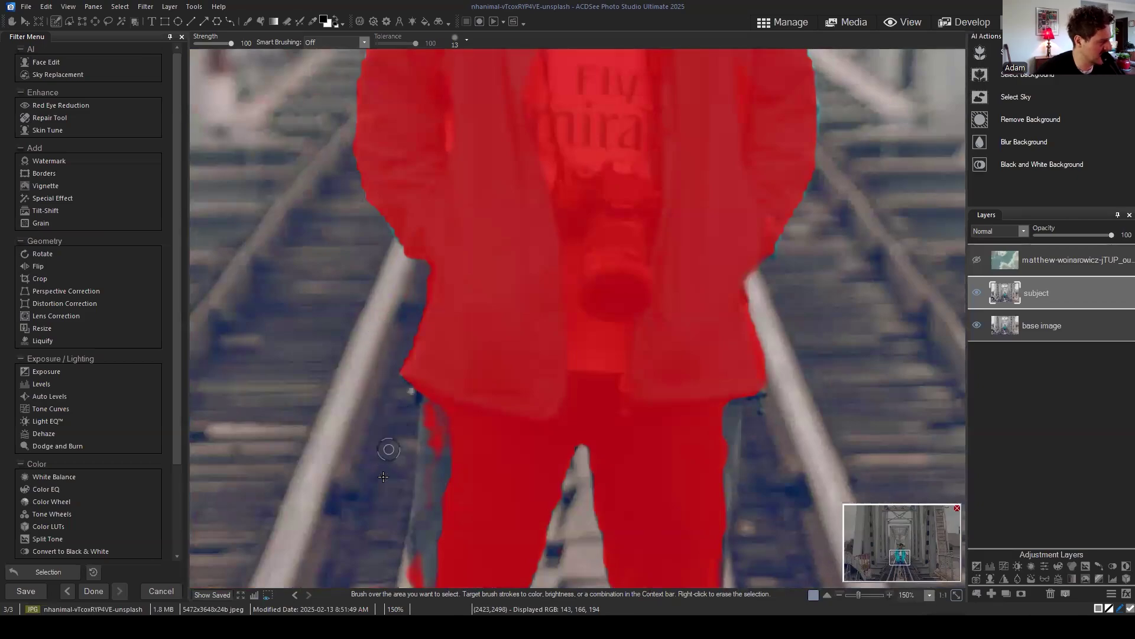
Step: Paint the unselected notch and strips along the trouser leg's left edge into the selection
{"action": "left_click_drag", "start_coordinate": [900, 556], "coordinate": [900, 571]}
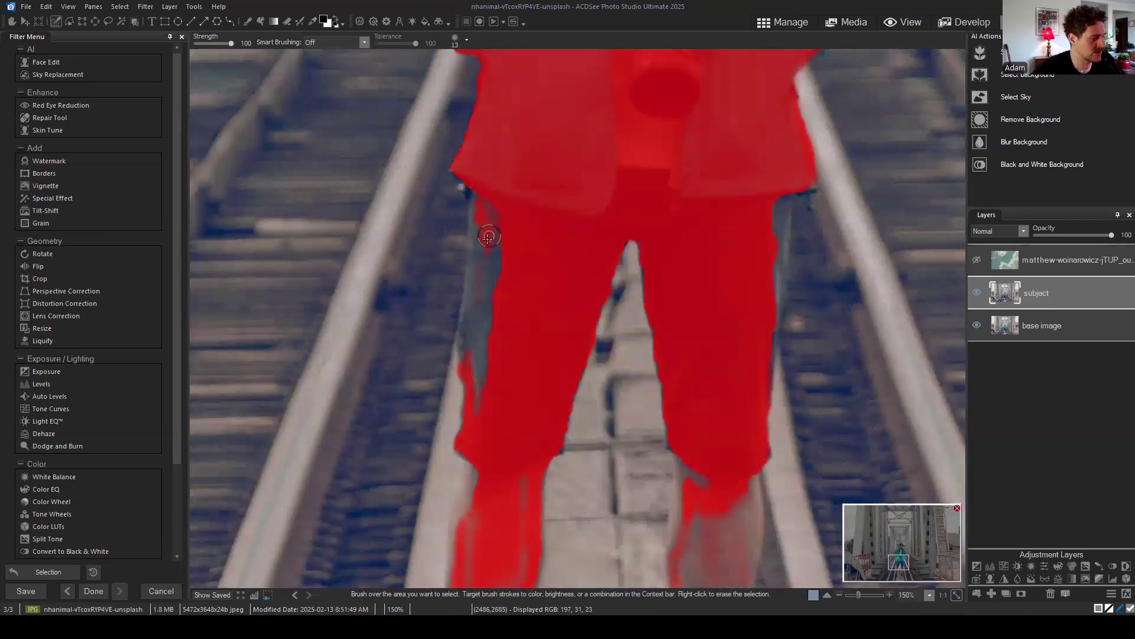
{"action": "scroll", "coordinate": [524, 267], "scroll_direction": "up", "scroll_amount": 1}
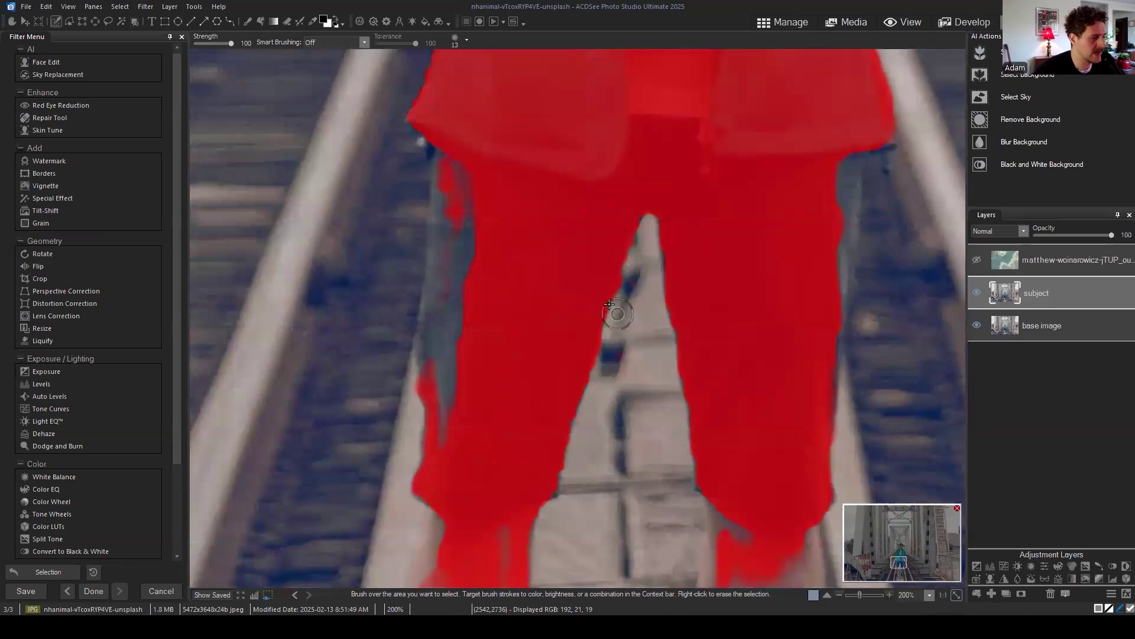
{"action": "scroll", "coordinate": [609, 278], "scroll_direction": "up", "scroll_amount": 1}
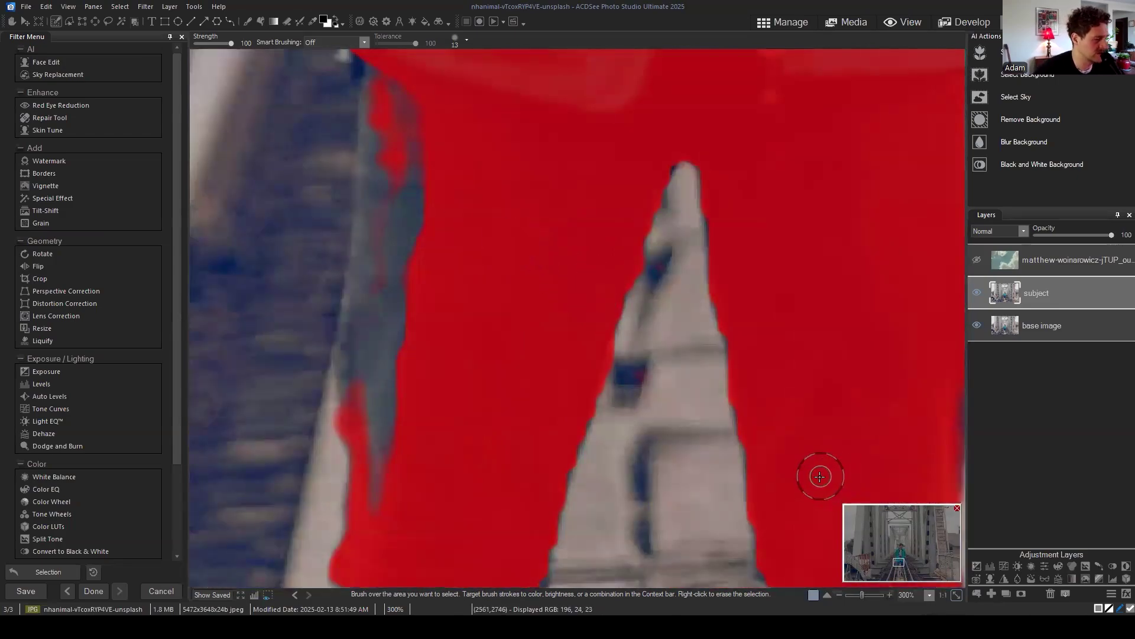
{"action": "left_click_drag", "start_coordinate": [899, 562], "coordinate": [896, 559]}
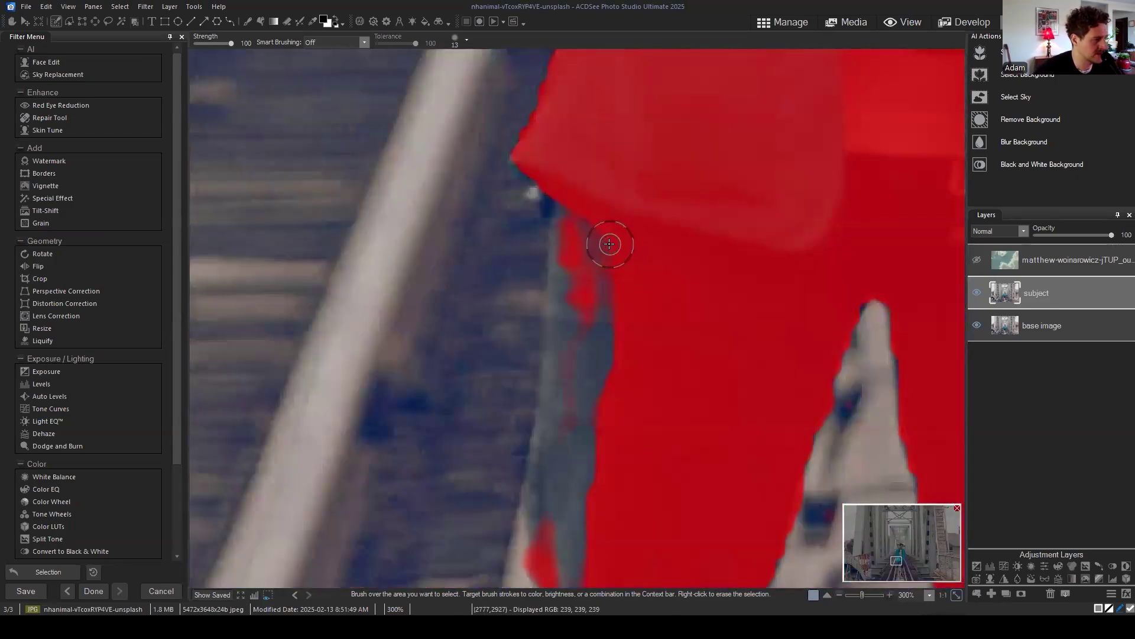
{"action": "mouse_move", "coordinate": [597, 220]}
{"action": "left_mouse_down"}
{"action": "mouse_move", "coordinate": [571, 252]}
{"action": "mouse_move", "coordinate": [584, 179]}
{"action": "mouse_move", "coordinate": [573, 386]}
{"action": "mouse_move", "coordinate": [601, 393]}
{"action": "mouse_move", "coordinate": [620, 304]}
{"action": "mouse_move", "coordinate": [592, 345]}
{"action": "left_mouse_up"}
{"action": "mouse_move", "coordinate": [587, 431]}
{"action": "left_mouse_down"}
{"action": "mouse_move", "coordinate": [562, 436]}
{"action": "mouse_move", "coordinate": [570, 355]}
{"action": "mouse_move", "coordinate": [568, 431]}
{"action": "mouse_move", "coordinate": [613, 452]}
{"action": "left_mouse_up"}
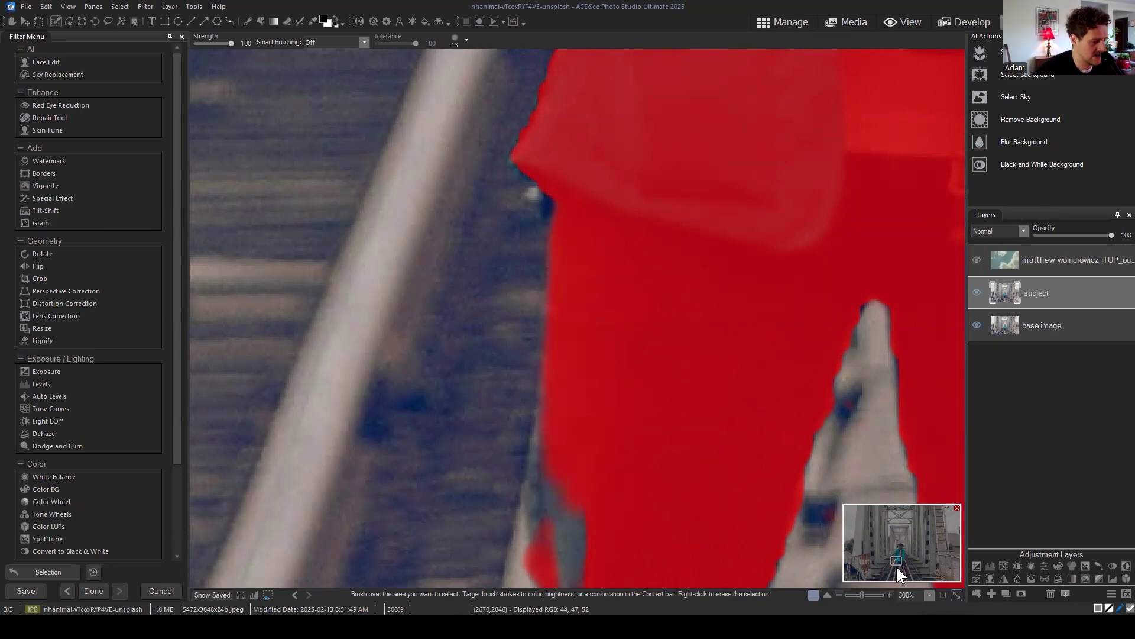
{"action": "left_click_drag", "start_coordinate": [896, 566], "coordinate": [897, 566]}
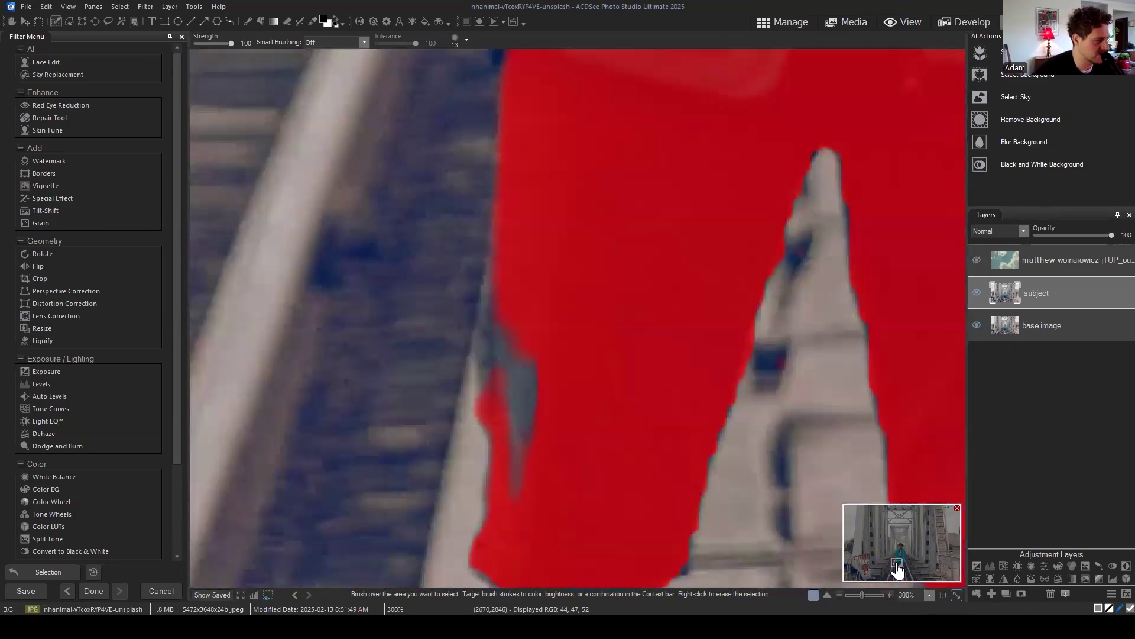
{"action": "mouse_move", "coordinate": [514, 346]}
{"action": "left_mouse_down"}
{"action": "mouse_move", "coordinate": [519, 367]}
{"action": "mouse_move", "coordinate": [502, 380]}
{"action": "left_mouse_up"}
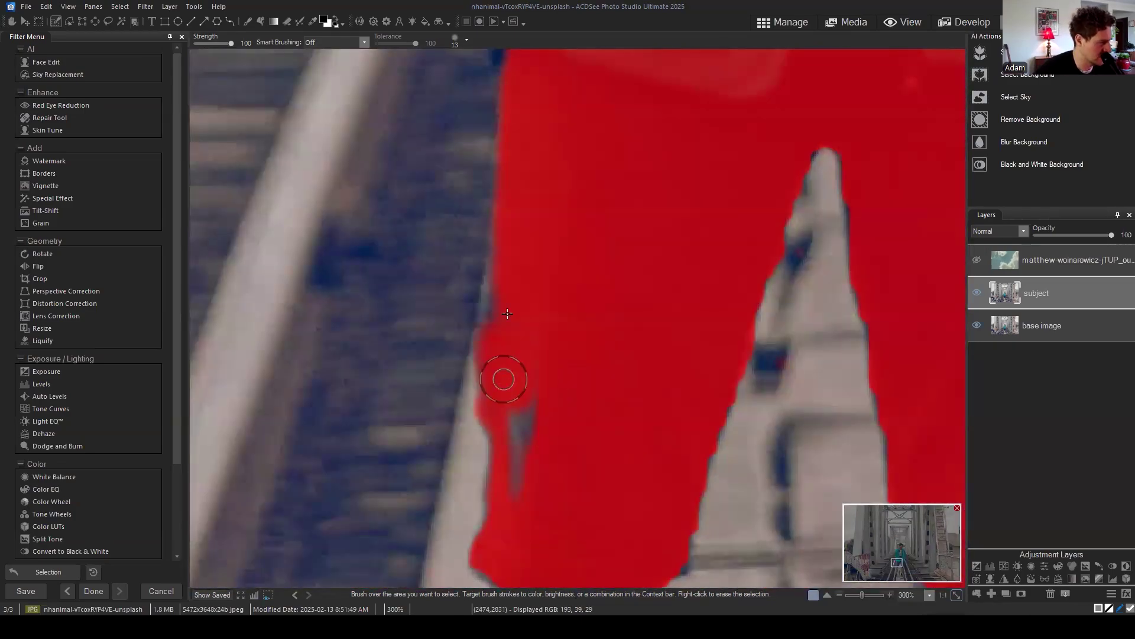
{"action": "mouse_move", "coordinate": [530, 471]}
{"action": "left_mouse_down"}
{"action": "mouse_move", "coordinate": [520, 456]}
{"action": "mouse_move", "coordinate": [541, 429]}
{"action": "left_mouse_up"}
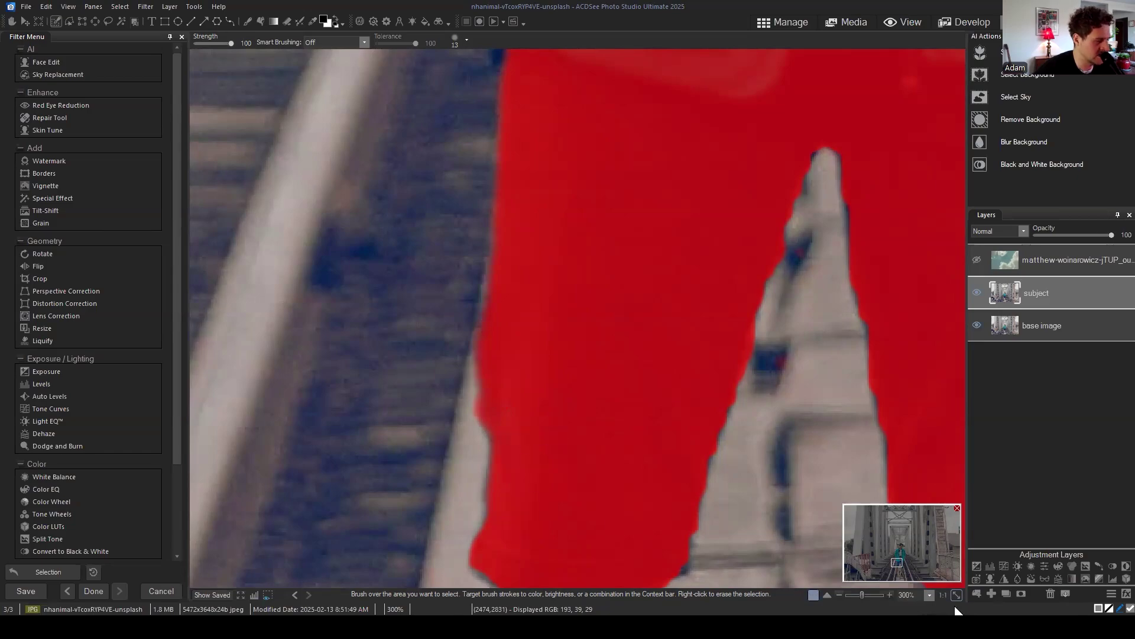
{"action": "key", "text": "minus"}
{"action": "key", "text": "minus"}
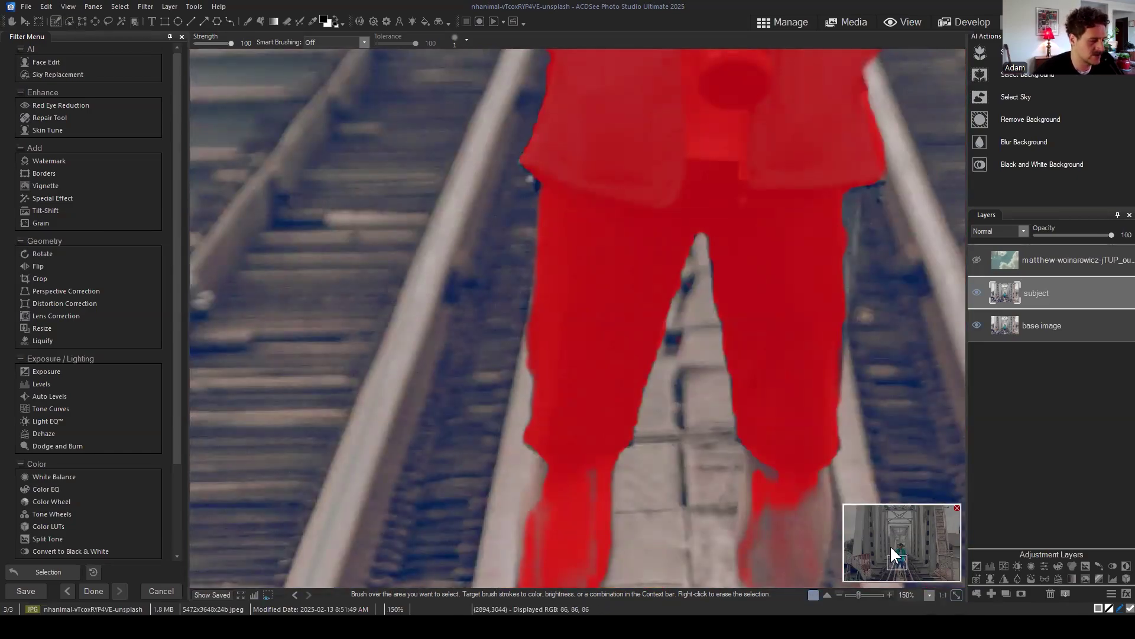
Step: Pan down to the walker's unselected feet and choose the Shape Selection tool (Ctrl+P)
{"action": "left_click_drag", "start_coordinate": [903, 570], "coordinate": [896, 572]}
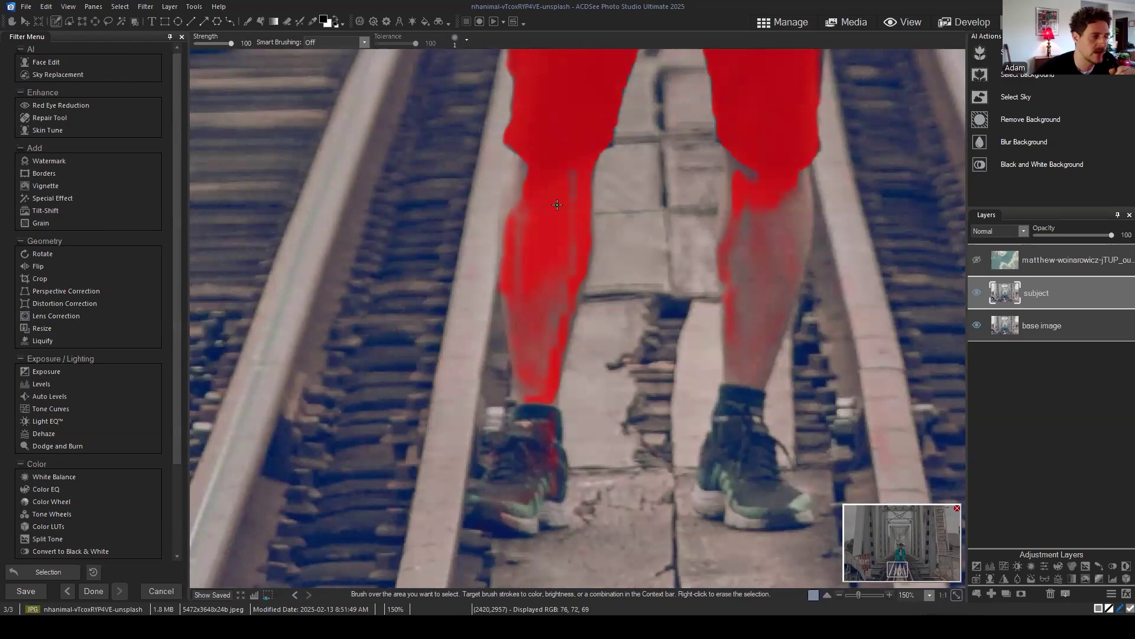
{"action": "left_click", "coordinate": [69, 20]}
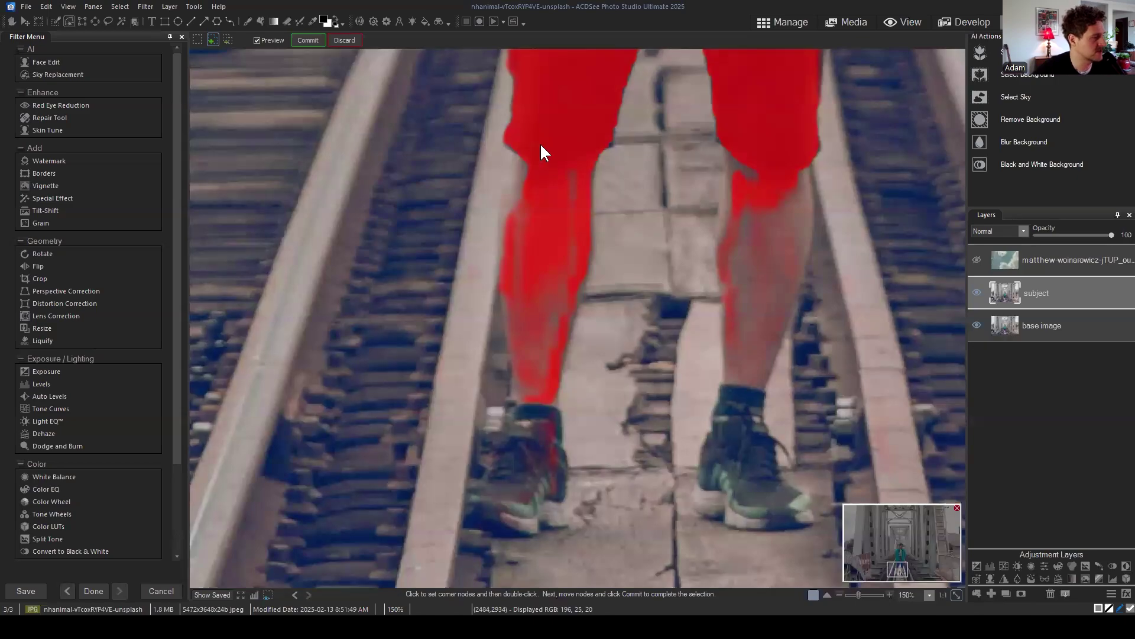
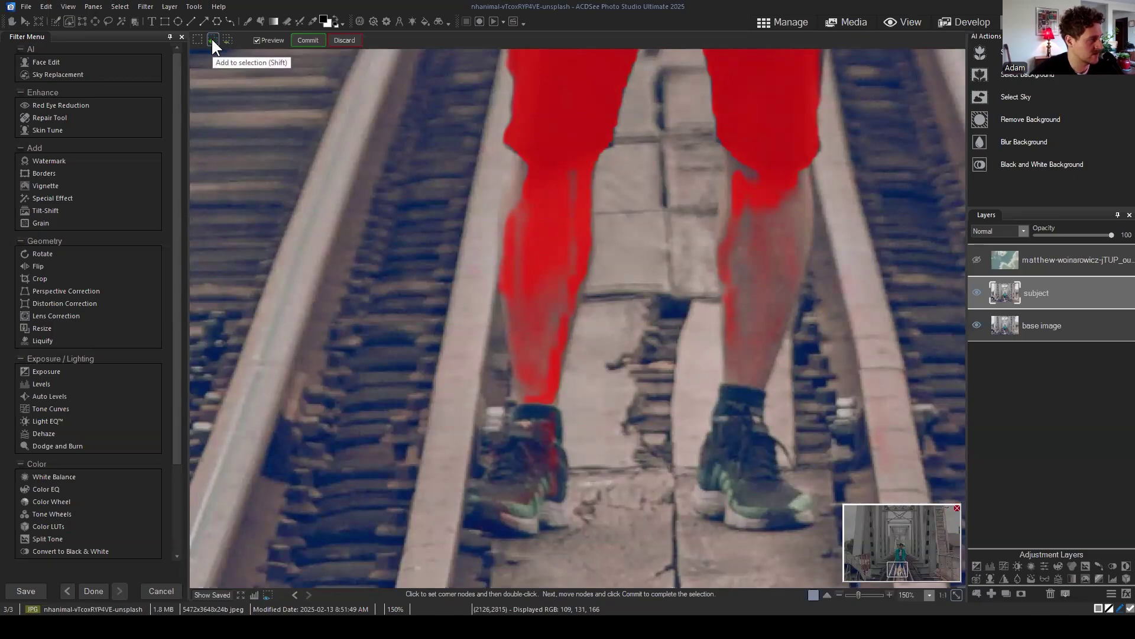
Step: Draw a new polygon selection around the left leg and commit it, dropping the leg from the selection
{"action": "left_click", "coordinate": [212, 40]}
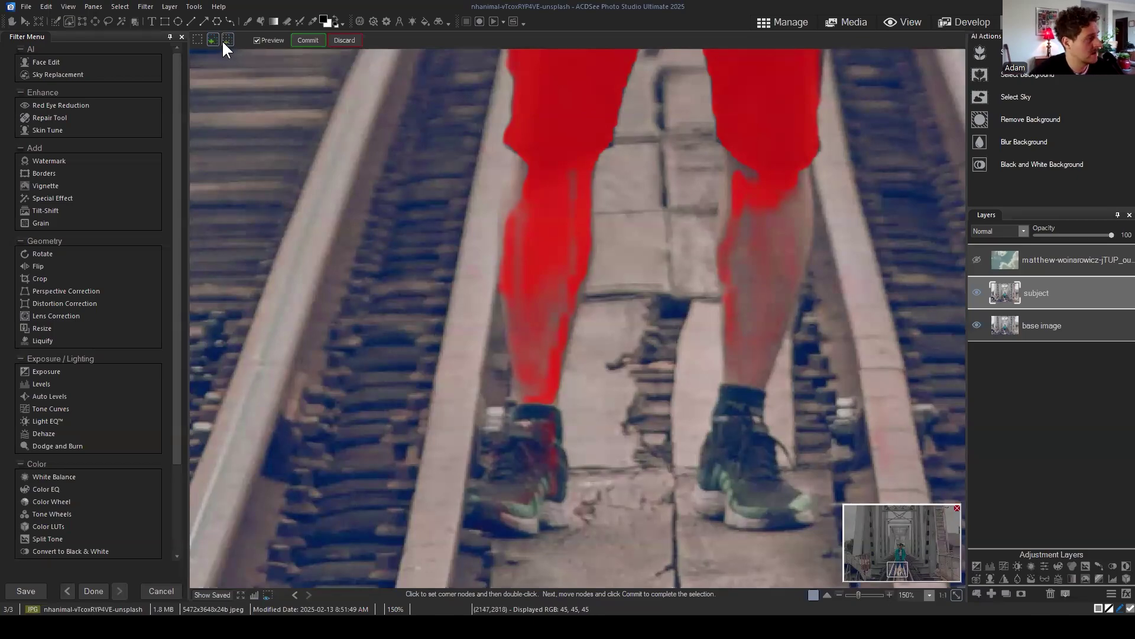
{"action": "left_click", "coordinate": [230, 39]}
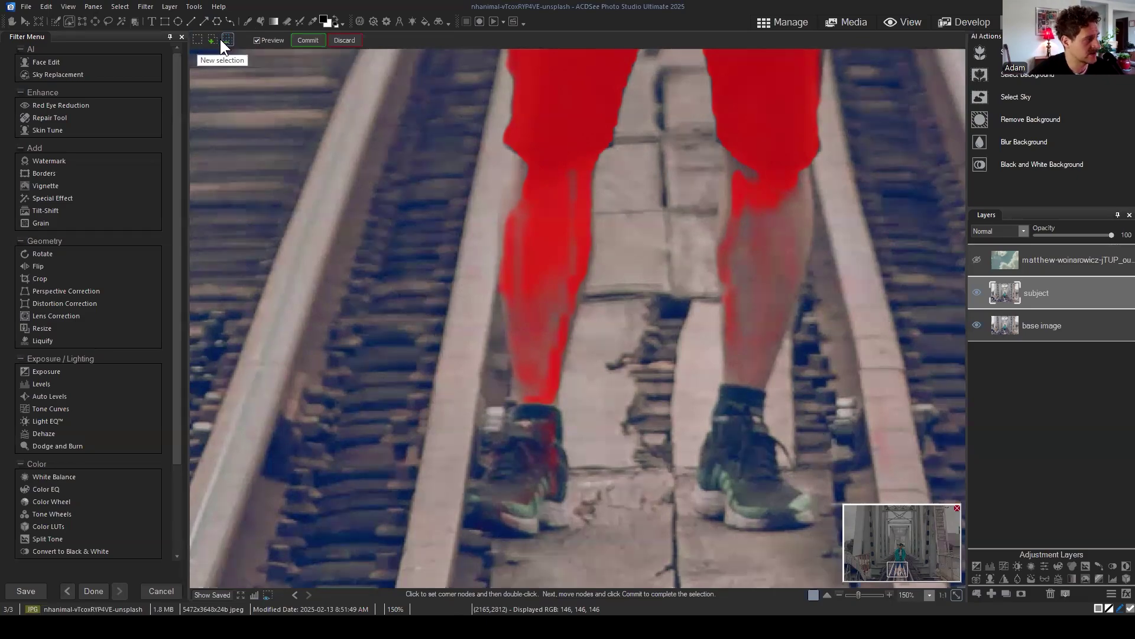
{"action": "left_click", "coordinate": [498, 168]}
{"action": "left_click", "coordinate": [614, 179]}
{"action": "left_click", "coordinate": [584, 518]}
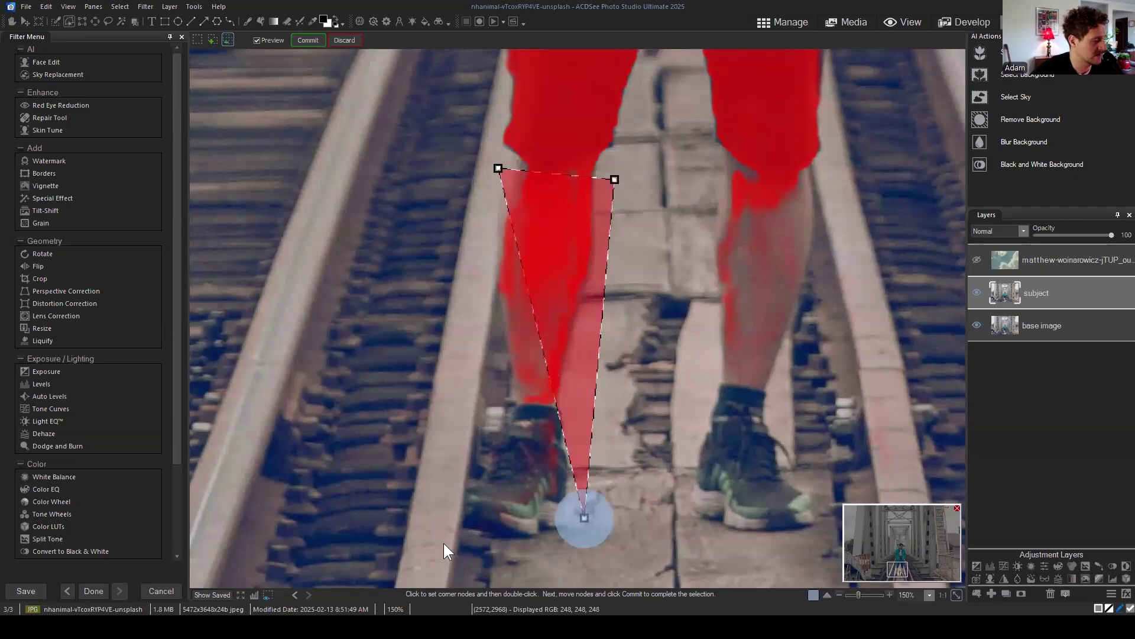
{"action": "double_click", "coordinate": [438, 543]}
{"action": "left_click", "coordinate": [417, 224]}
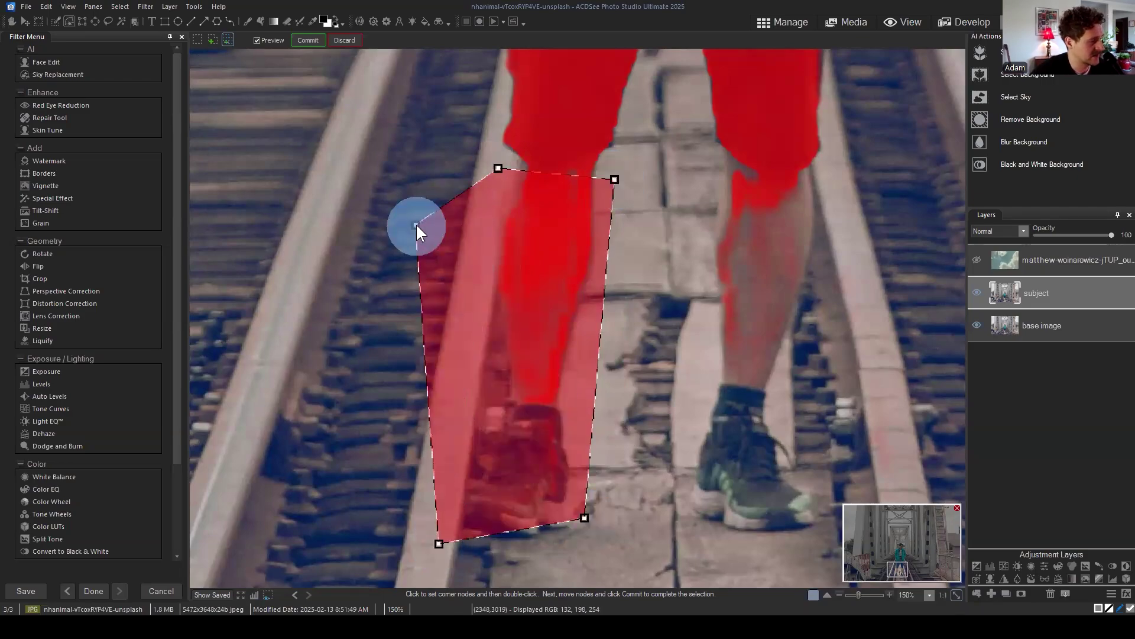
{"action": "left_click", "coordinate": [302, 40]}
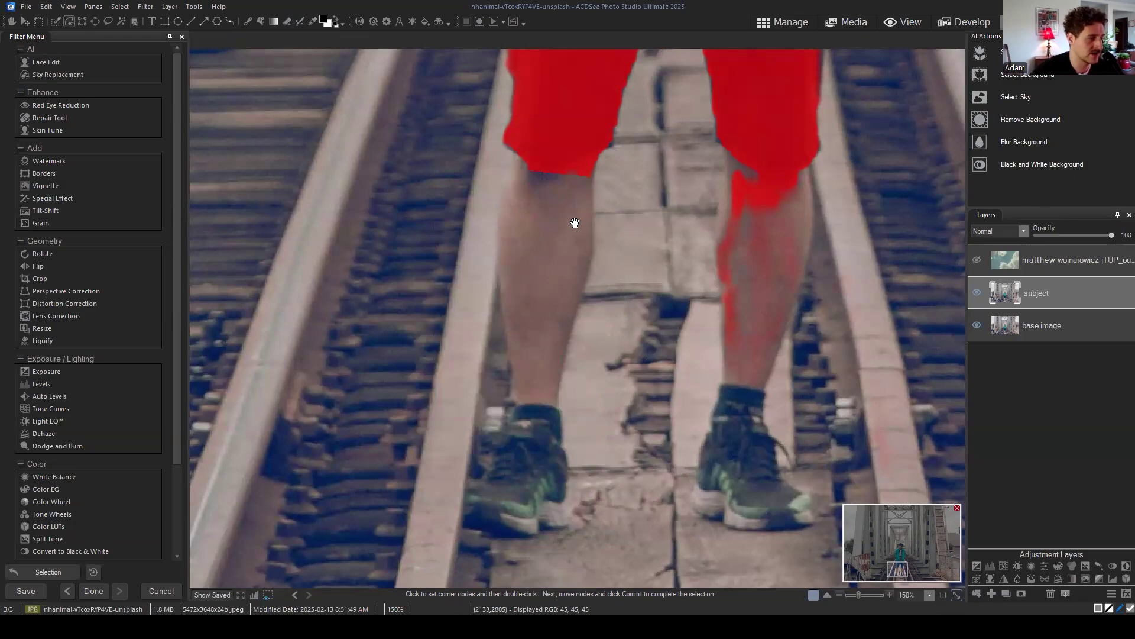
{"action": "key", "text": "Escape"}
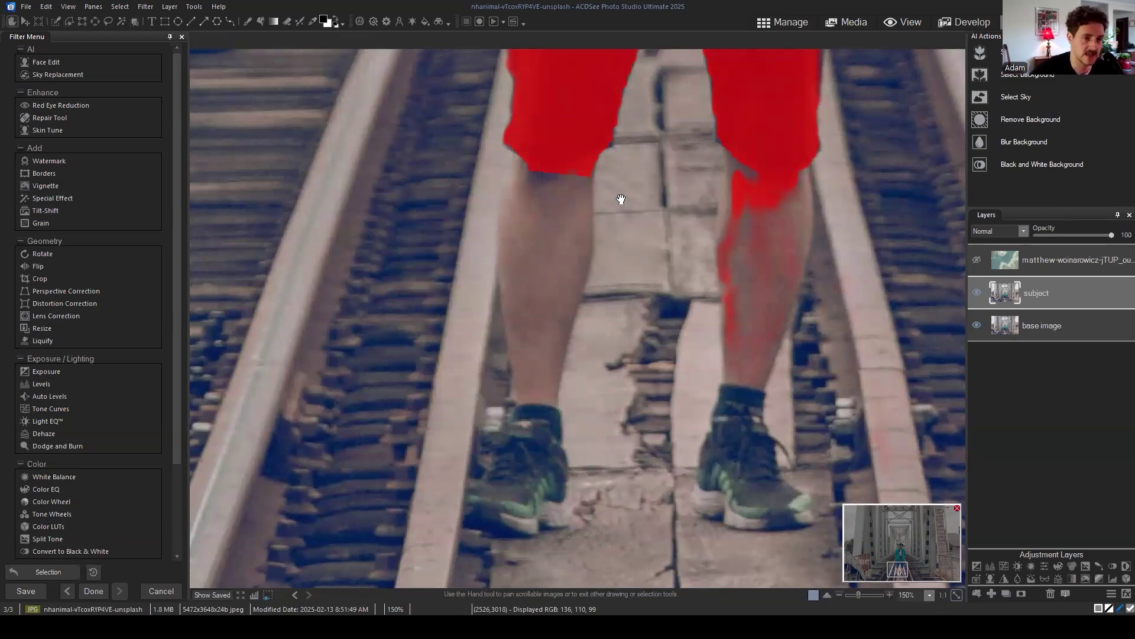
Step: In Add polygon mode, trace the left leg's outer edge from the shorts' hem to the ankle
{"action": "left_click", "coordinate": [69, 21]}
{"action": "left_click", "coordinate": [214, 40]}
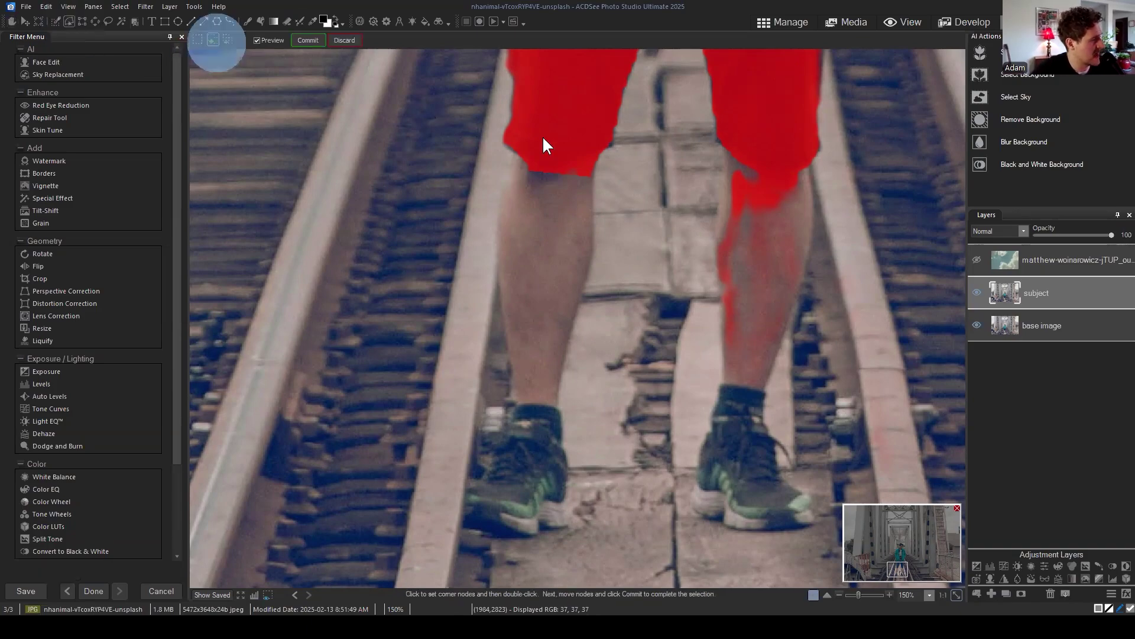
{"action": "scroll", "coordinate": [544, 193], "scroll_direction": "up", "scroll_amount": 1}
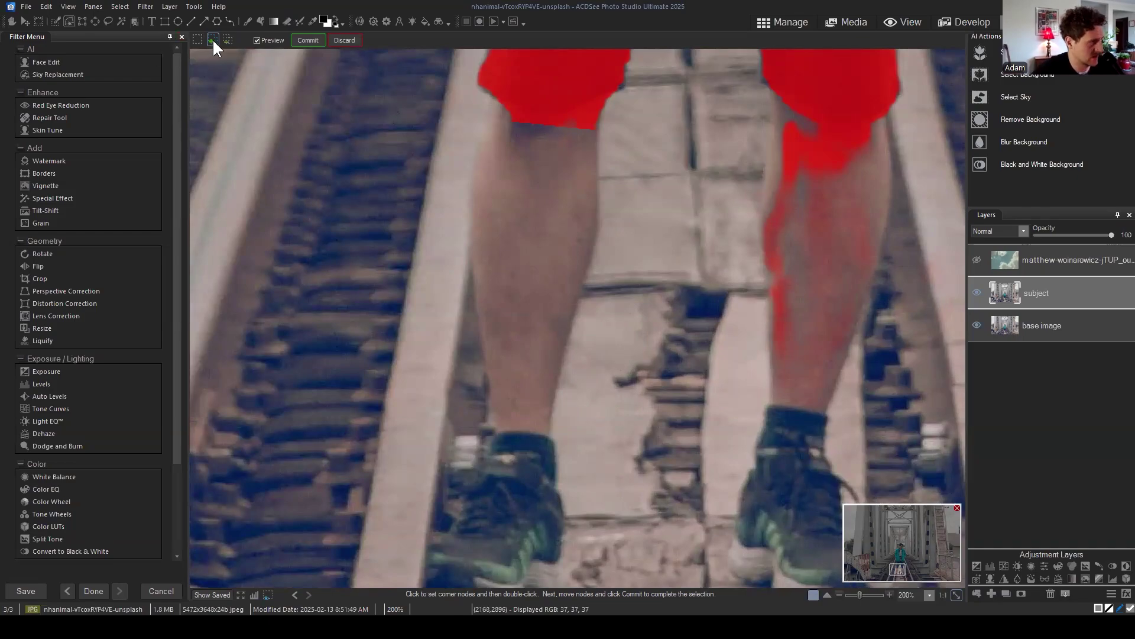
{"action": "left_click", "coordinate": [492, 84]}
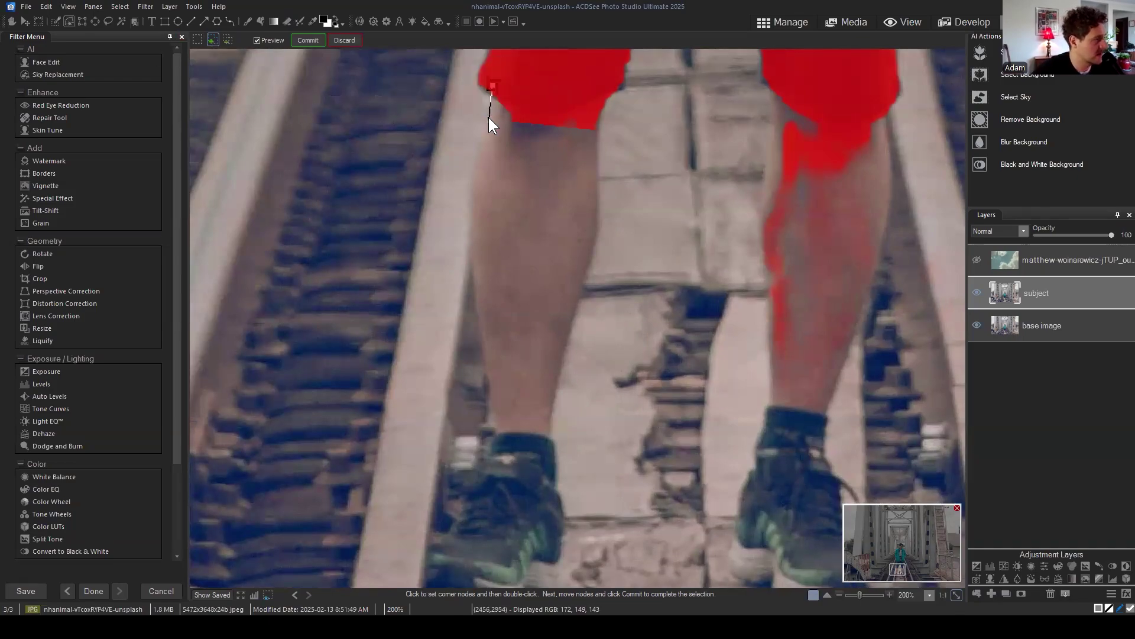
{"action": "left_click", "coordinate": [487, 117]}
{"action": "left_click", "coordinate": [473, 164]}
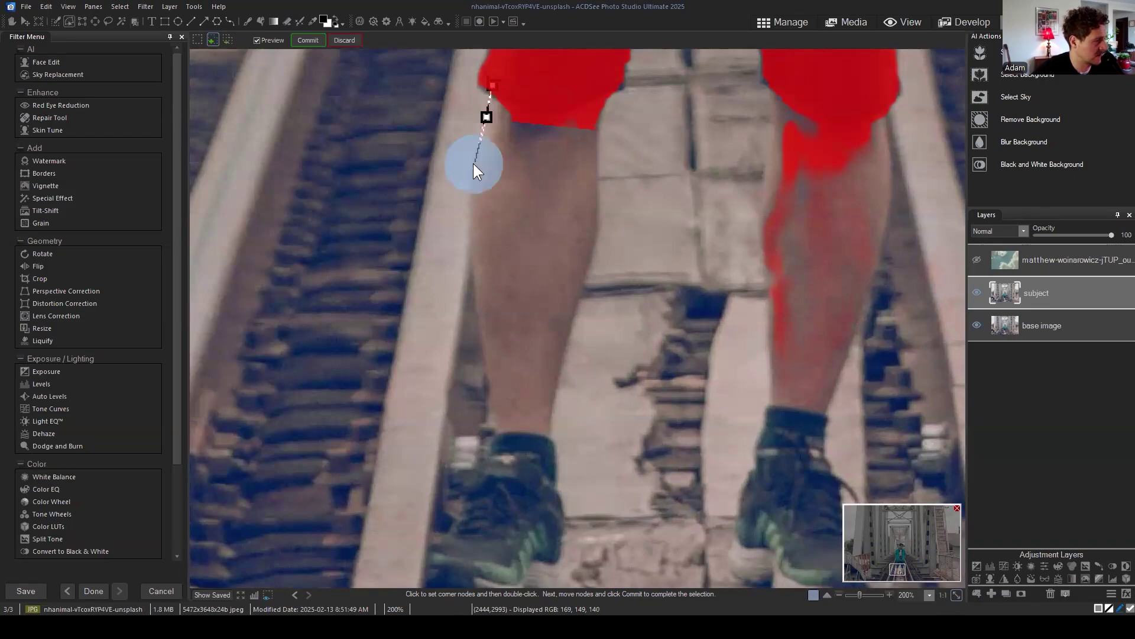
{"action": "left_click", "coordinate": [469, 225]}
{"action": "left_click", "coordinate": [473, 281]}
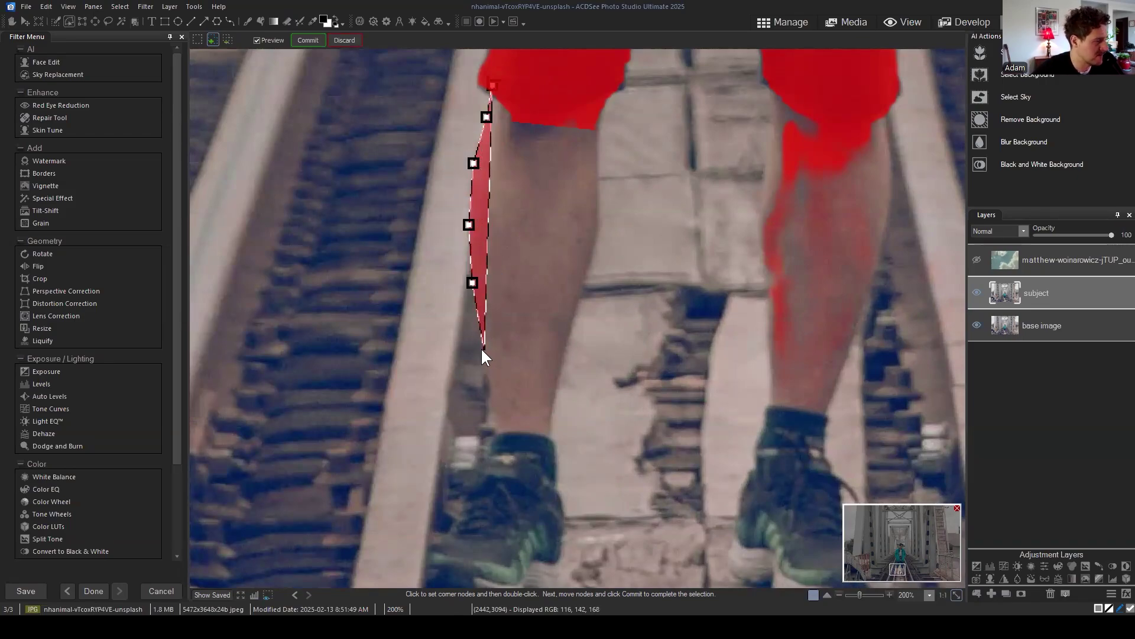
{"action": "left_click", "coordinate": [483, 350]}
{"action": "left_click", "coordinate": [493, 406]}
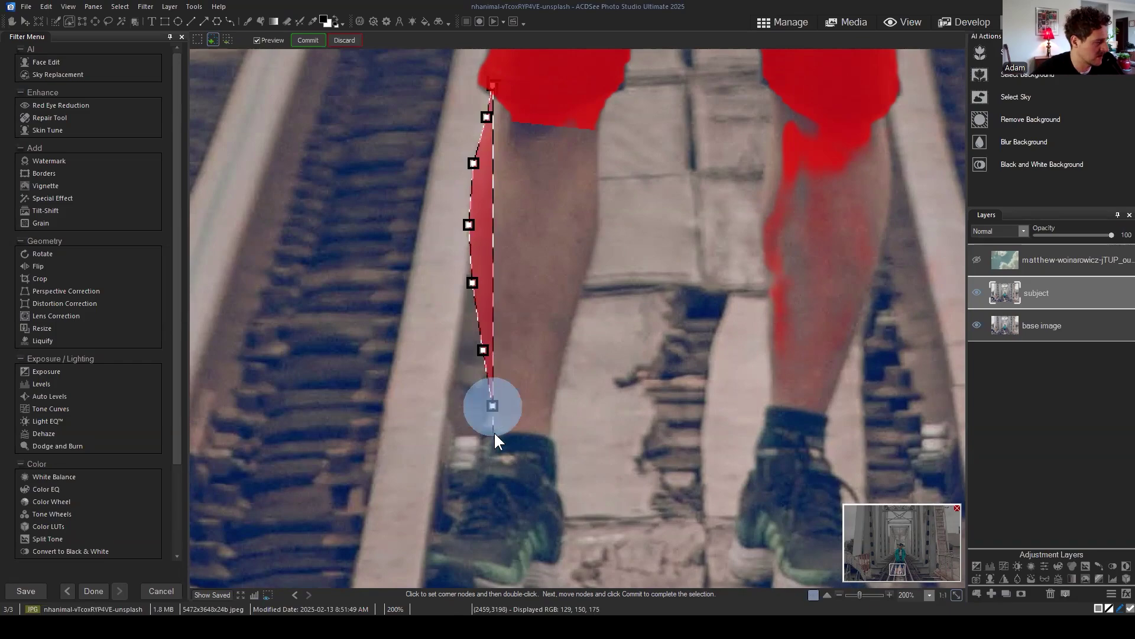
{"action": "left_click", "coordinate": [494, 434]}
{"action": "left_click", "coordinate": [471, 435]}
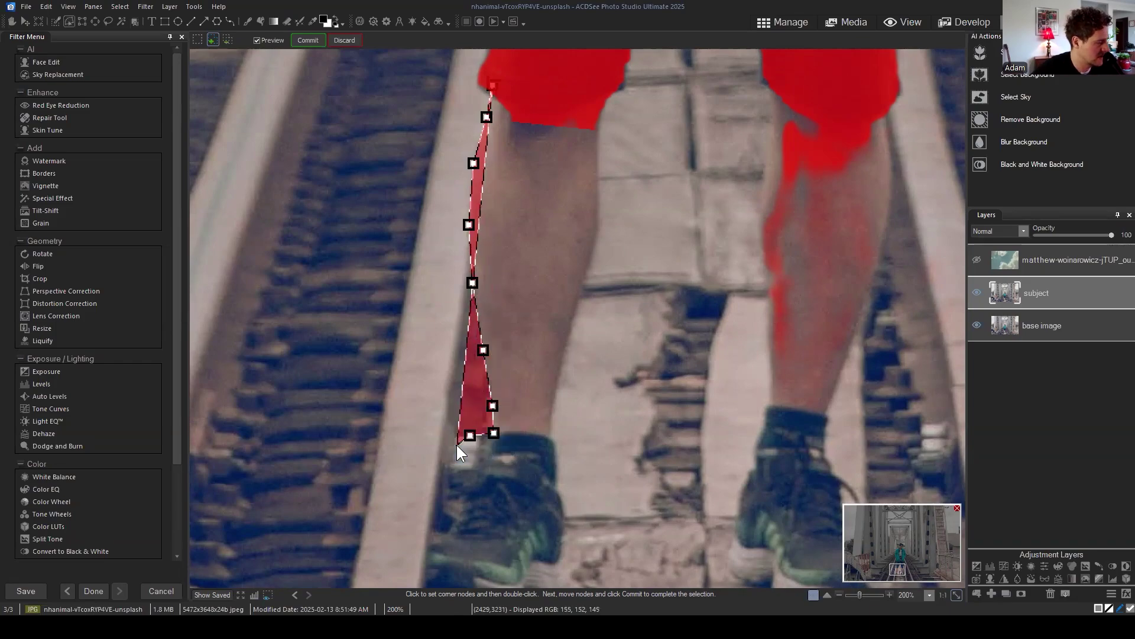
Step: Continue the outline around the left shoe's toe, along the sole to the heel
{"action": "left_click", "coordinate": [480, 439]}
{"action": "left_click", "coordinate": [474, 468]}
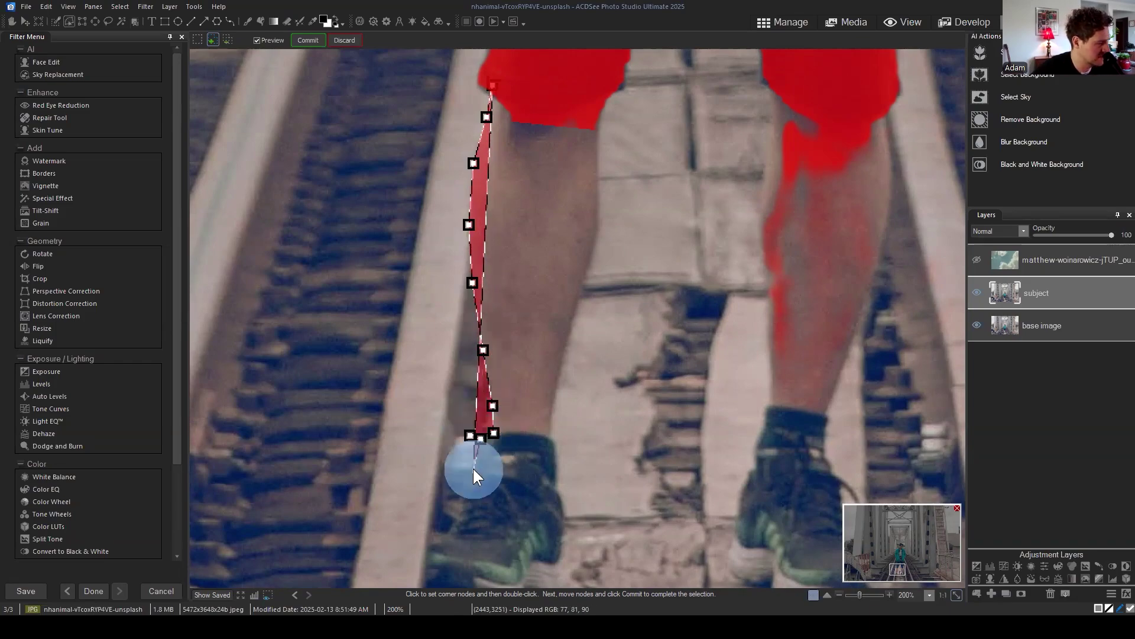
{"action": "left_click", "coordinate": [456, 522]}
{"action": "left_click", "coordinate": [427, 543]}
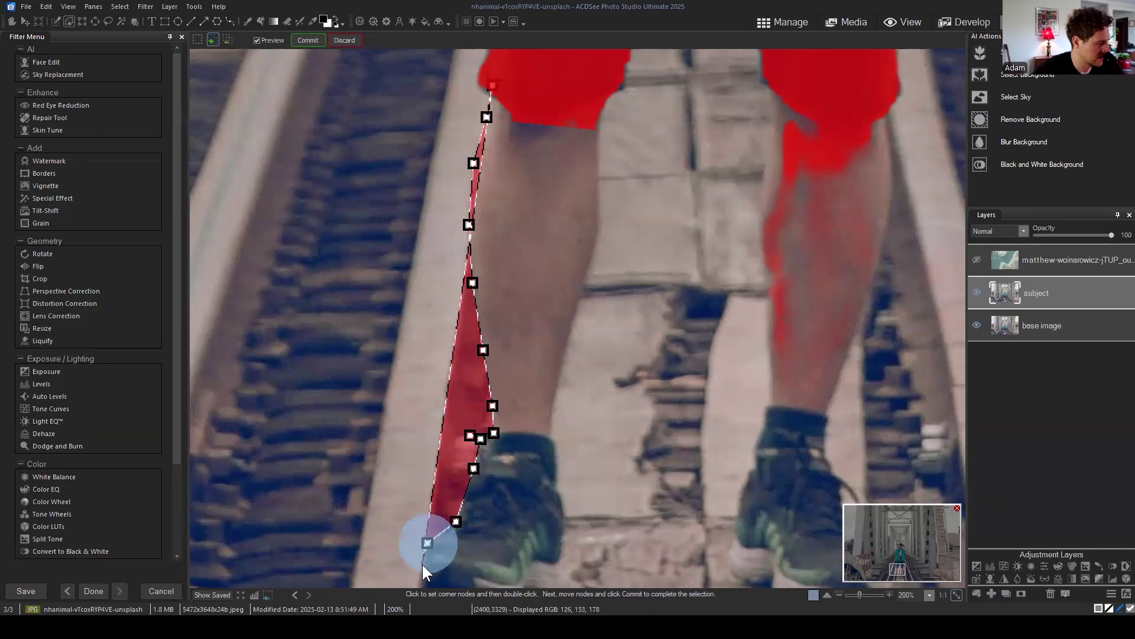
{"action": "left_click", "coordinate": [420, 568]}
{"action": "left_click", "coordinate": [447, 567]}
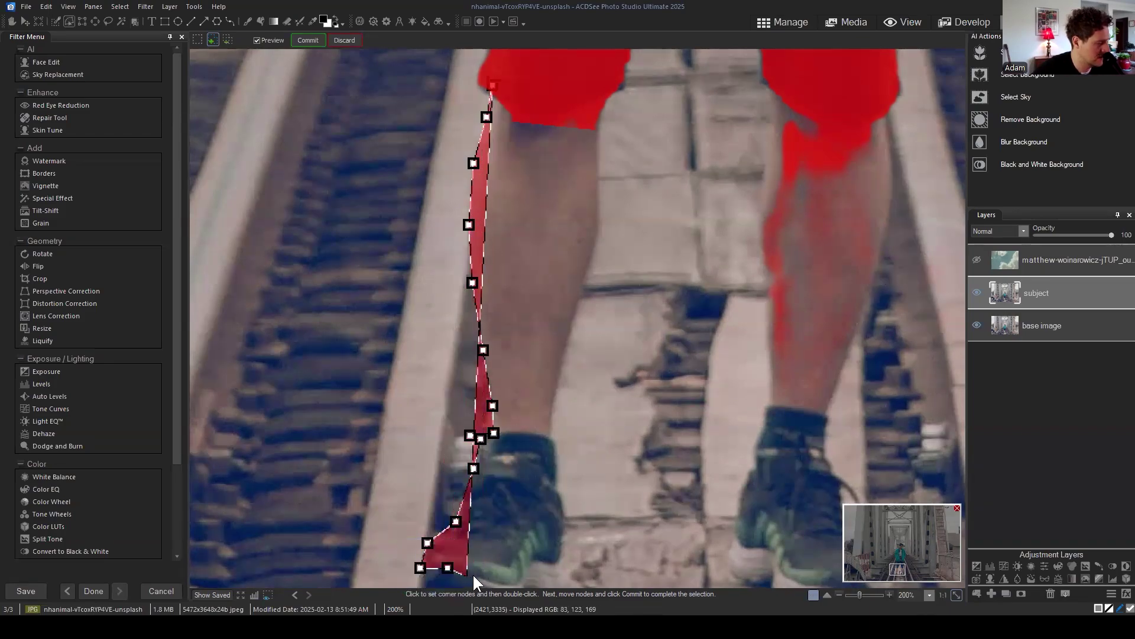
{"action": "left_click", "coordinate": [473, 575]}
{"action": "left_click", "coordinate": [504, 582]}
{"action": "left_click", "coordinate": [521, 580]}
{"action": "left_click", "coordinate": [532, 565]}
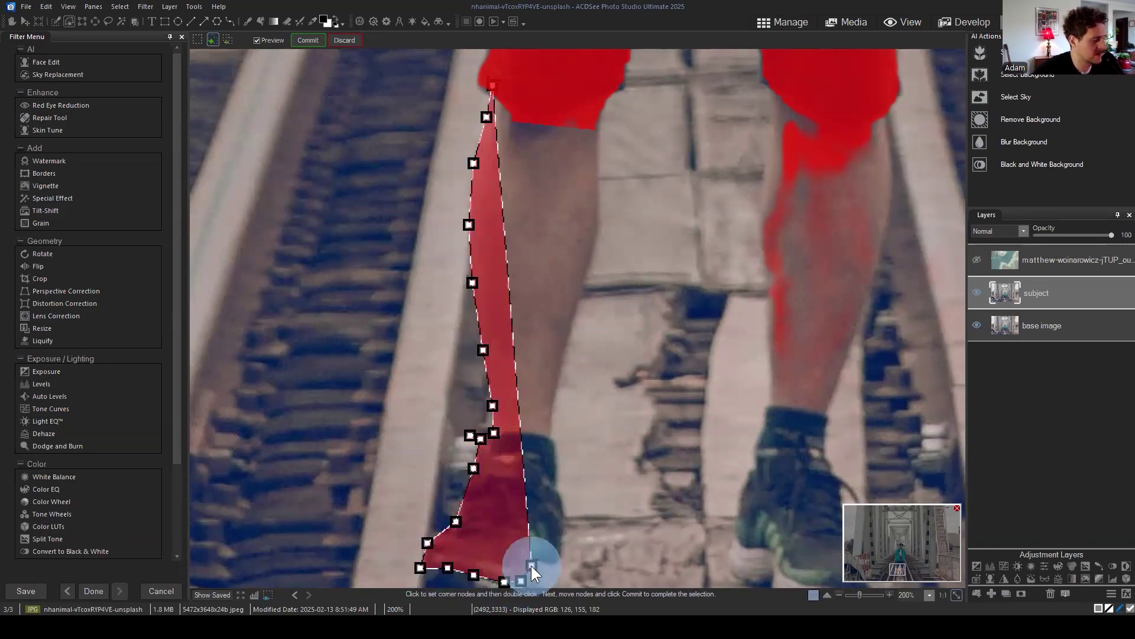
{"action": "left_click", "coordinate": [537, 556]}
{"action": "left_click", "coordinate": [551, 563]}
{"action": "left_click", "coordinate": [556, 561]}
Step: Trace up the inner ankle, calf and knee, closing the polygon at the shorts' hem
{"action": "left_click", "coordinate": [565, 534]}
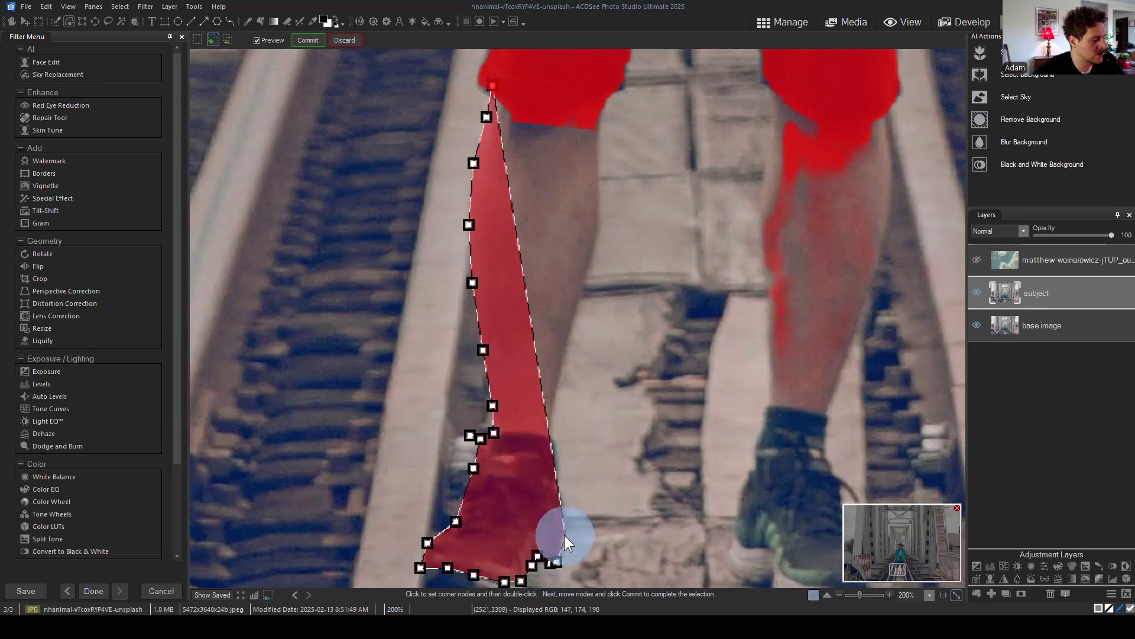
{"action": "left_click", "coordinate": [564, 501]}
{"action": "left_click", "coordinate": [555, 487]}
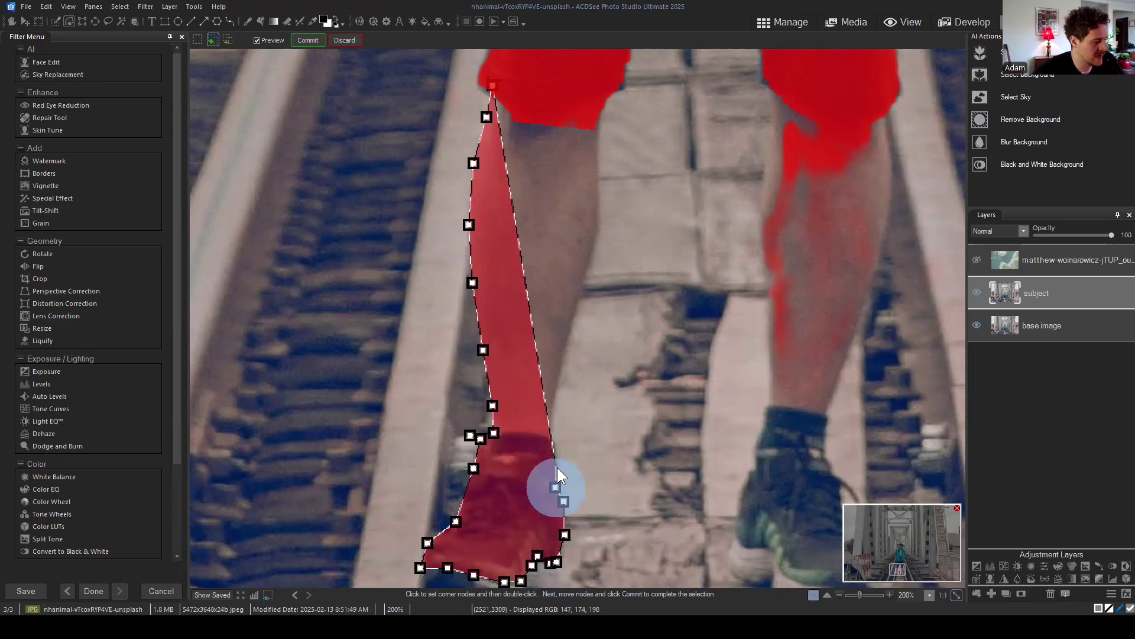
{"action": "left_click", "coordinate": [557, 467]}
{"action": "left_click", "coordinate": [550, 435]}
{"action": "left_click", "coordinate": [571, 330]}
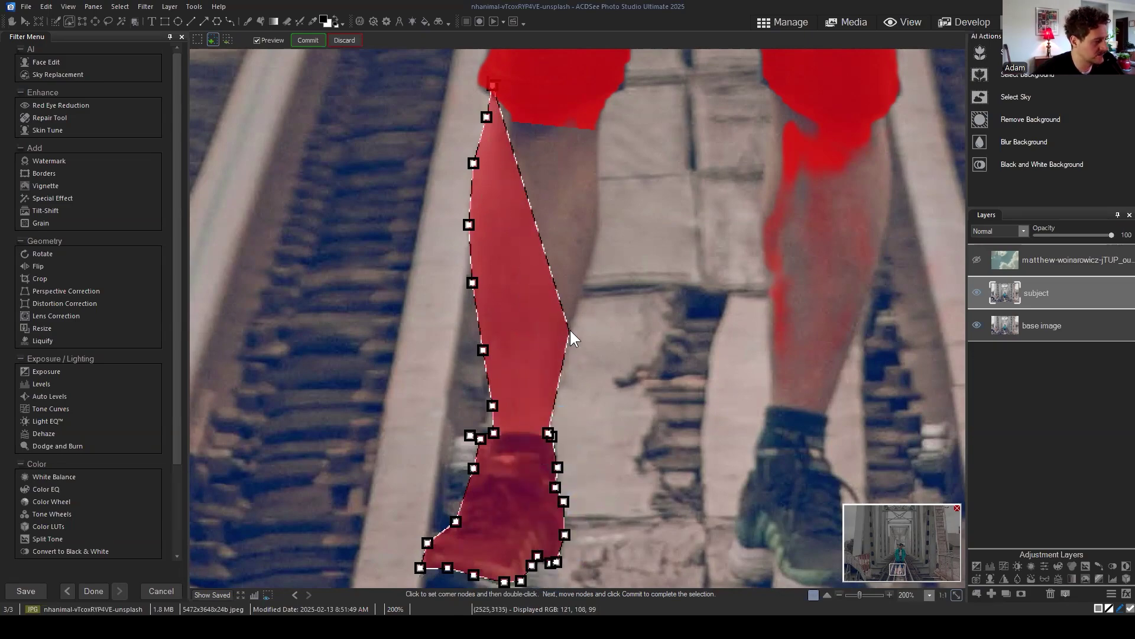
{"action": "left_click", "coordinate": [598, 232]}
{"action": "left_click", "coordinate": [599, 141]}
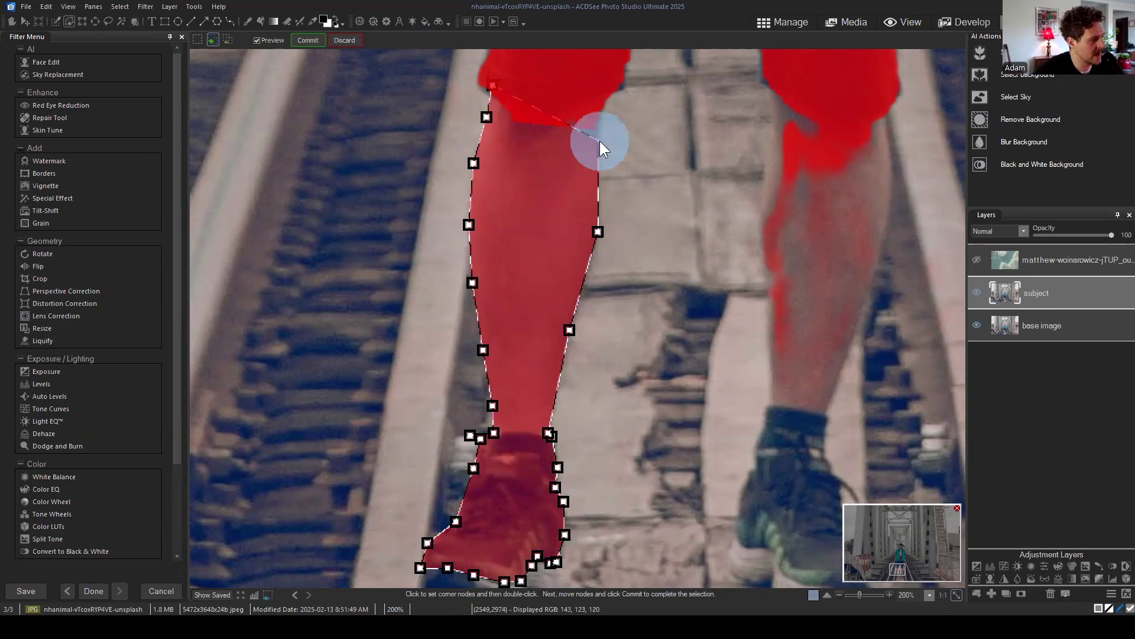
{"action": "double_click", "coordinate": [599, 95]}
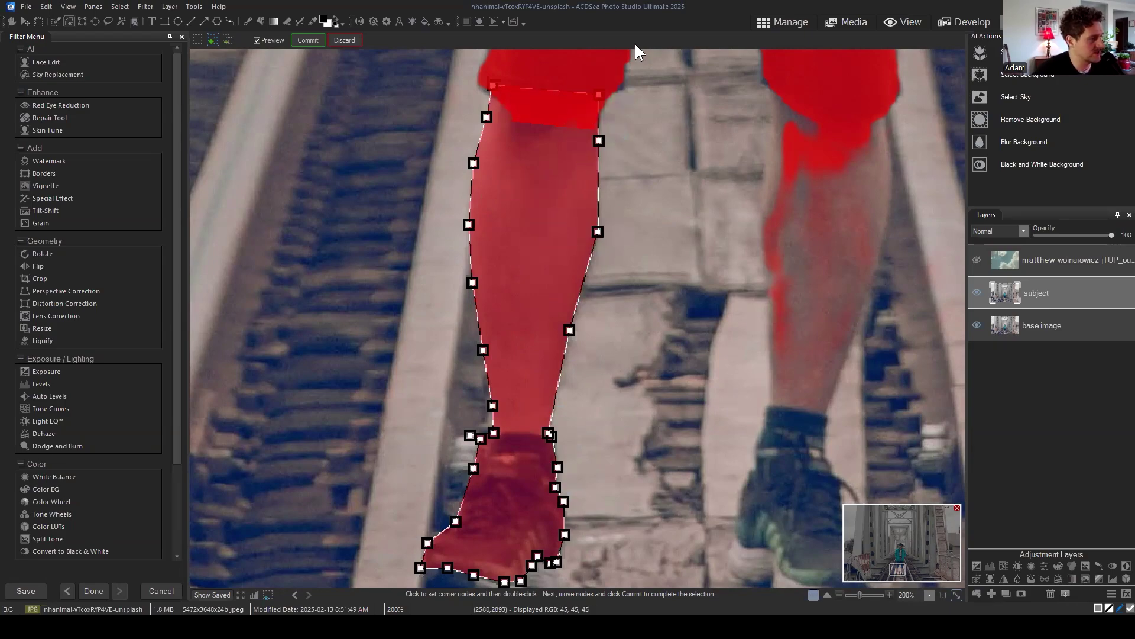
{"action": "key", "text": "minus"}
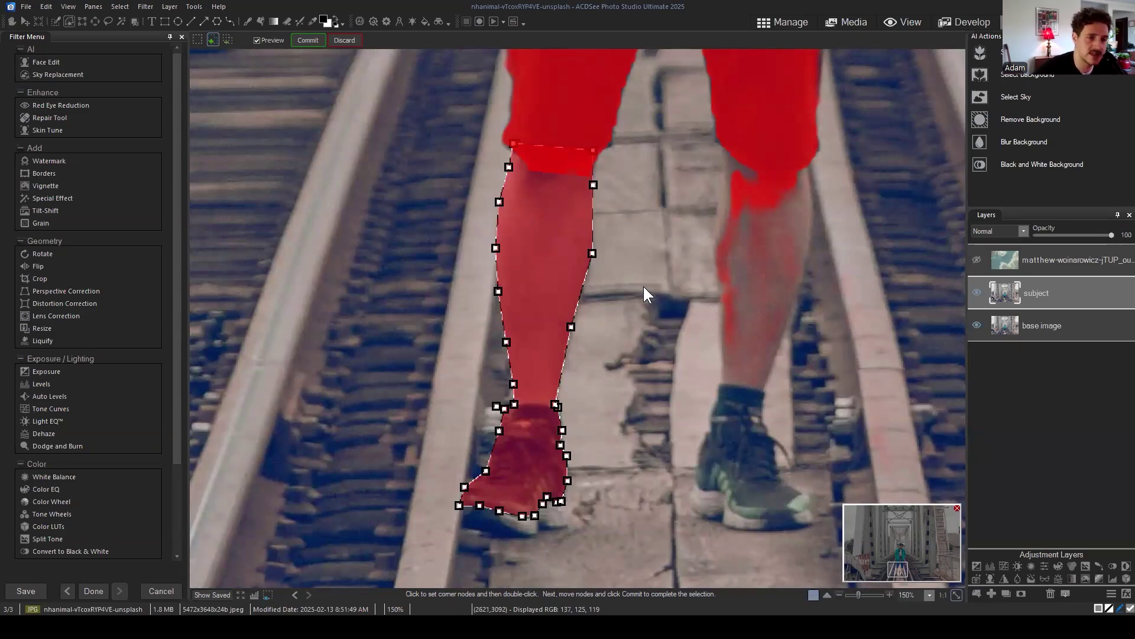
Step: Add a node and bend the polygon's right edge outward at the calf and upper leg
{"action": "scroll", "coordinate": [626, 268], "scroll_direction": "up", "scroll_amount": 3}
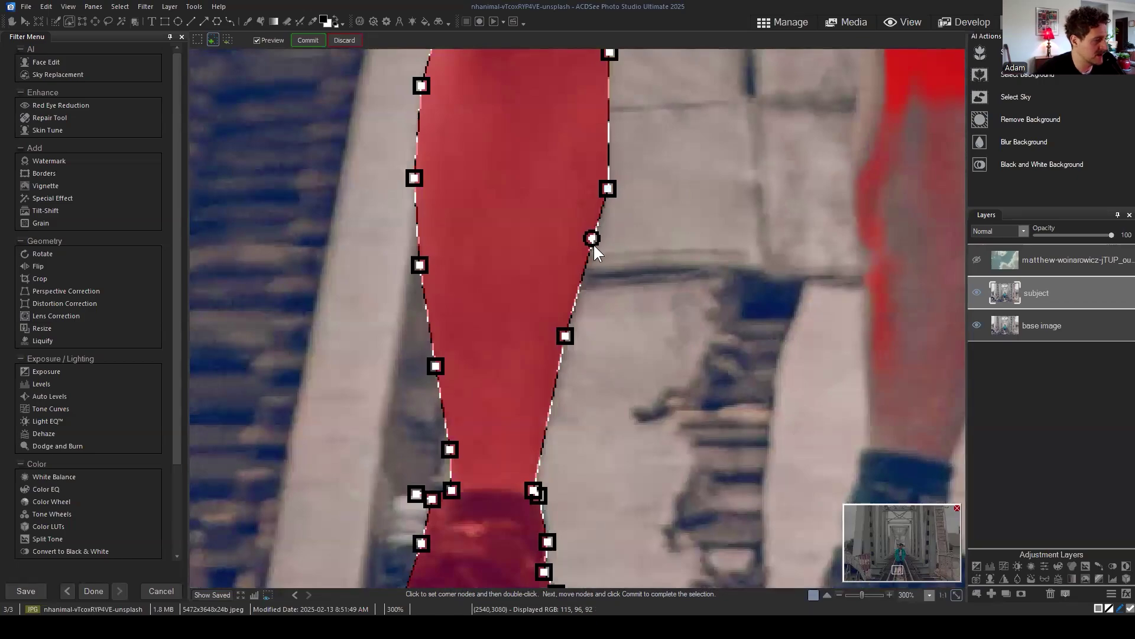
{"action": "left_click", "coordinate": [592, 240]}
{"action": "mouse_move", "coordinate": [592, 239]}
{"action": "left_mouse_down"}
{"action": "mouse_move", "coordinate": [821, 289]}
{"action": "mouse_move", "coordinate": [655, 278]}
{"action": "mouse_move", "coordinate": [592, 251]}
{"action": "left_mouse_up"}
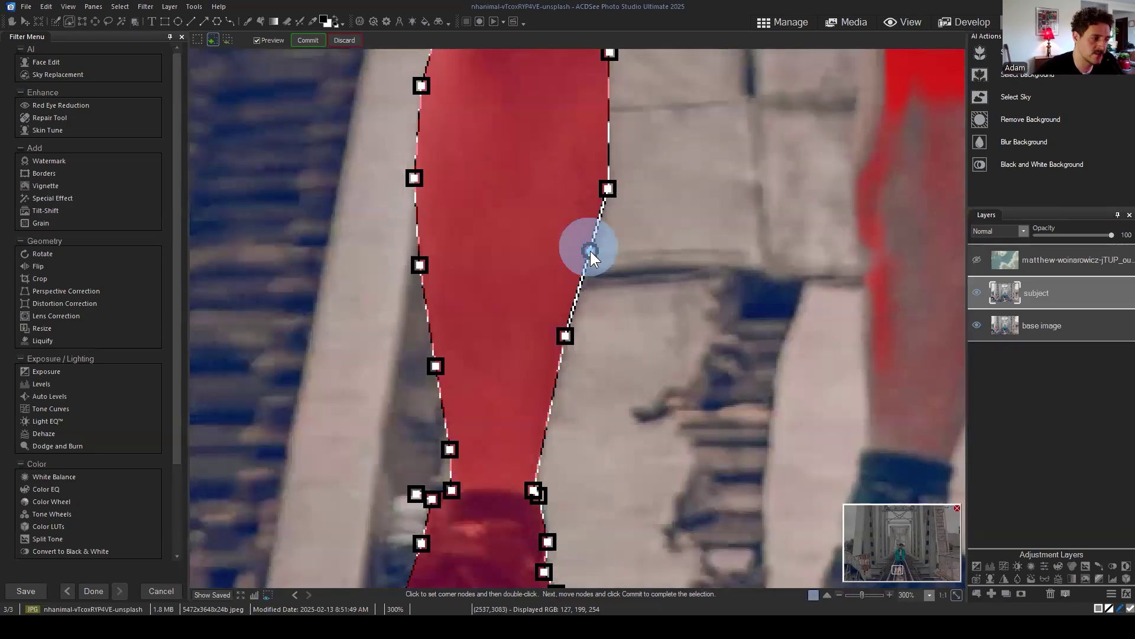
{"action": "mouse_move", "coordinate": [610, 106]}
{"action": "left_mouse_down"}
{"action": "mouse_move", "coordinate": [714, 99]}
{"action": "mouse_move", "coordinate": [696, 117]}
{"action": "mouse_move", "coordinate": [605, 112]}
{"action": "mouse_move", "coordinate": [615, 109]}
{"action": "left_mouse_up"}
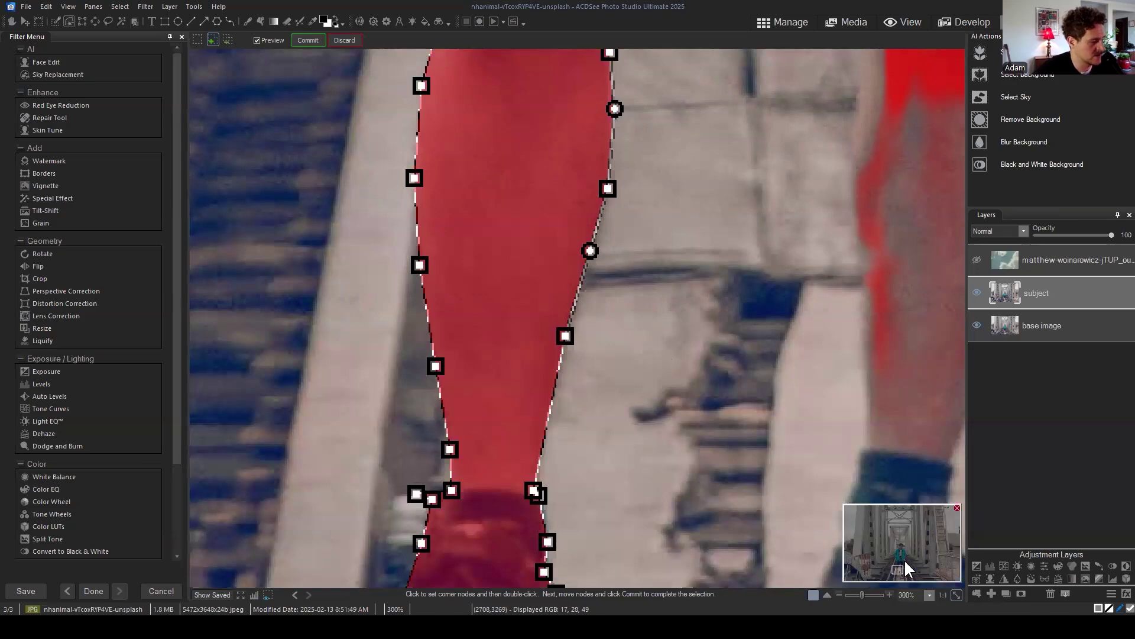
{"action": "scroll", "coordinate": [680, 304], "scroll_direction": "down", "scroll_amount": 3}
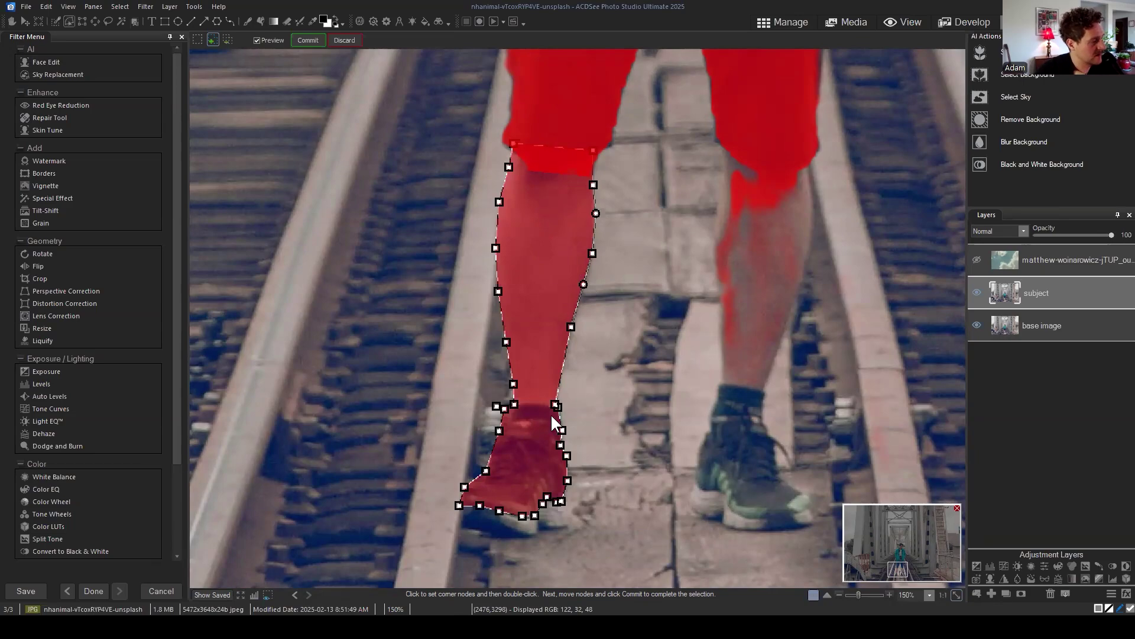
{"action": "left_click", "coordinate": [307, 38]}
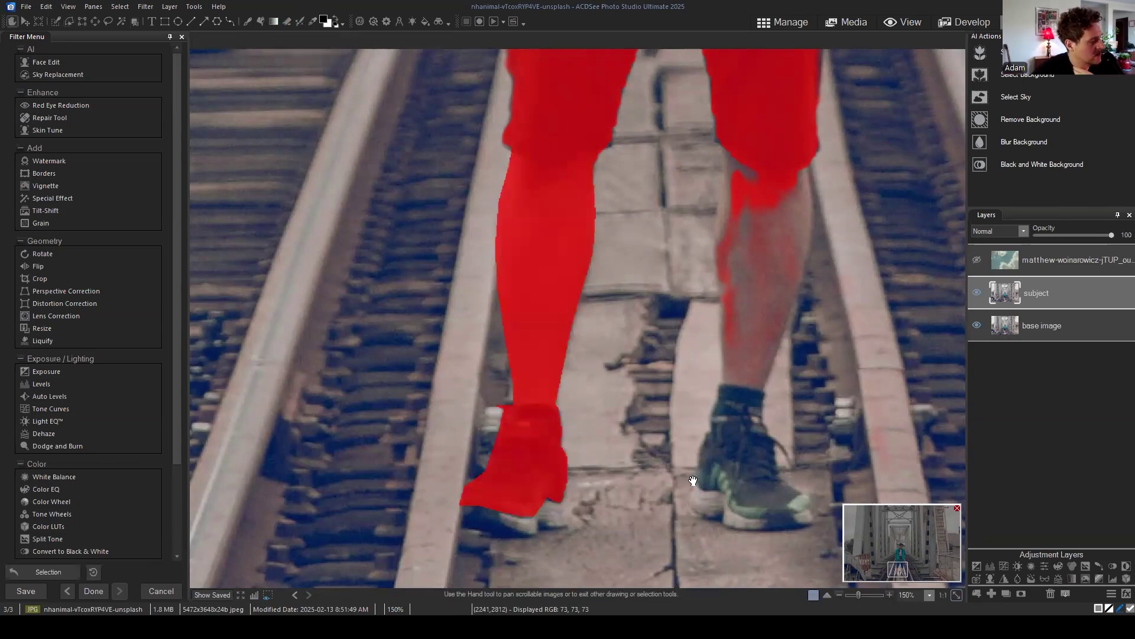
{"action": "scroll", "coordinate": [541, 417], "scroll_direction": "down", "scroll_amount": 3}
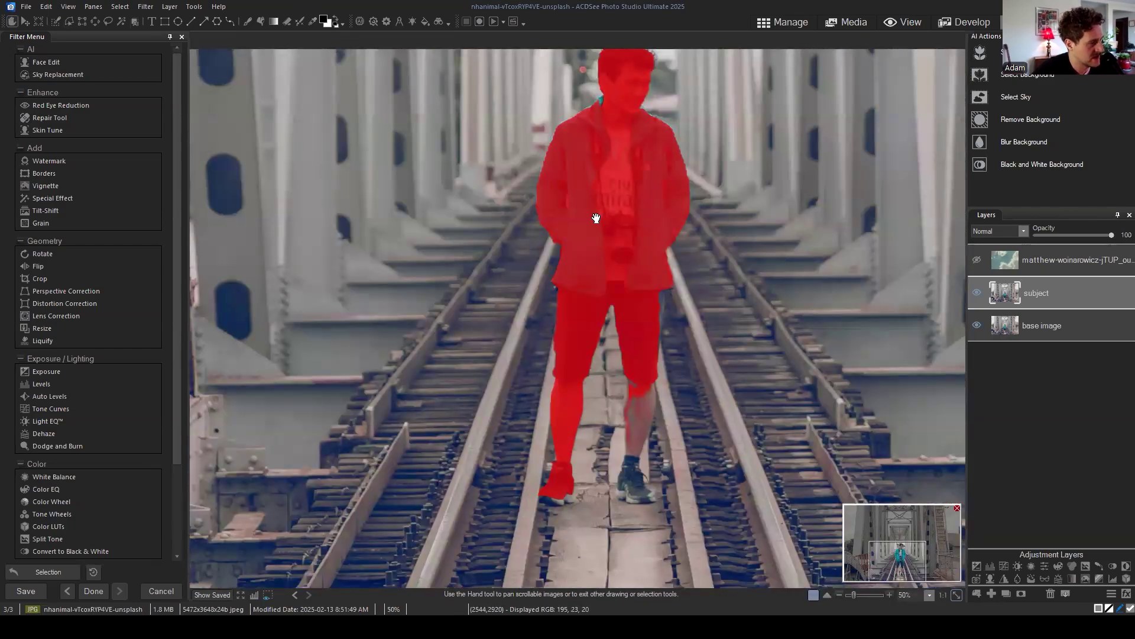
{"action": "scroll", "coordinate": [587, 484], "scroll_direction": "up", "scroll_amount": 3}
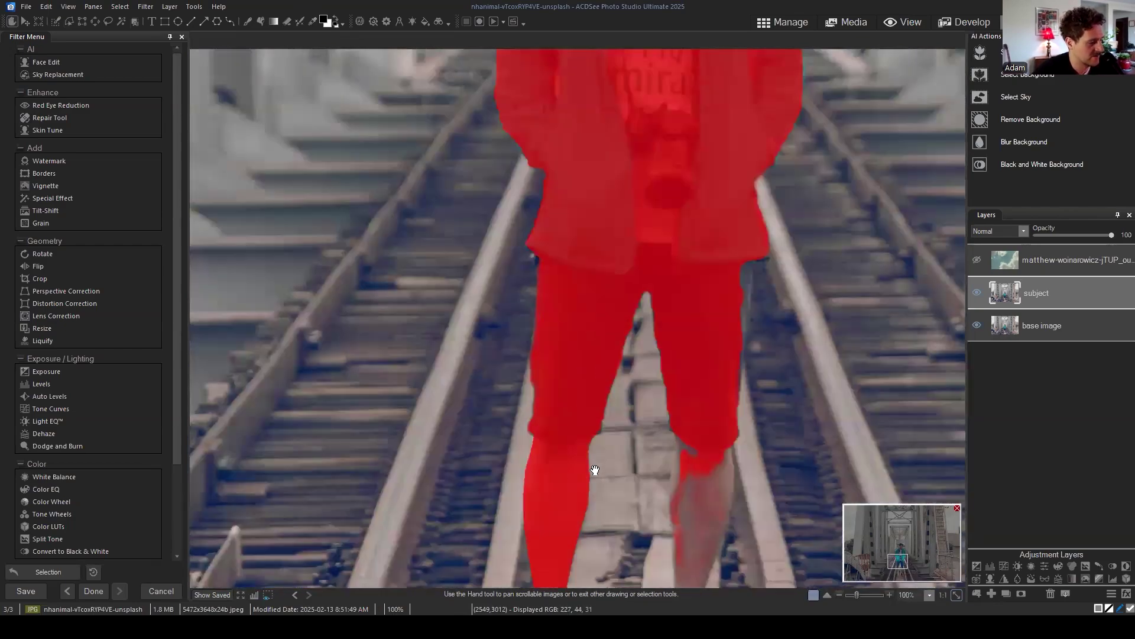
{"action": "left_click_drag", "start_coordinate": [884, 566], "coordinate": [898, 580]}
{"action": "scroll", "coordinate": [672, 455], "scroll_direction": "up", "scroll_amount": 1}
{"action": "scroll", "coordinate": [728, 426], "scroll_direction": "down", "scroll_amount": 2}
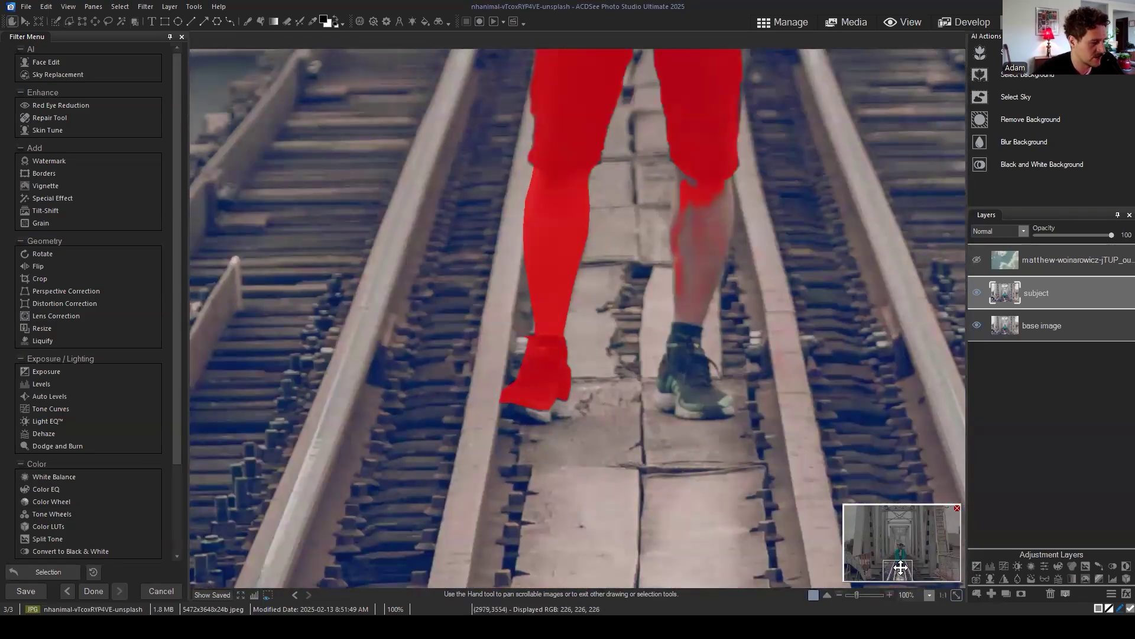
{"action": "left_click_drag", "start_coordinate": [904, 572], "coordinate": [903, 575]}
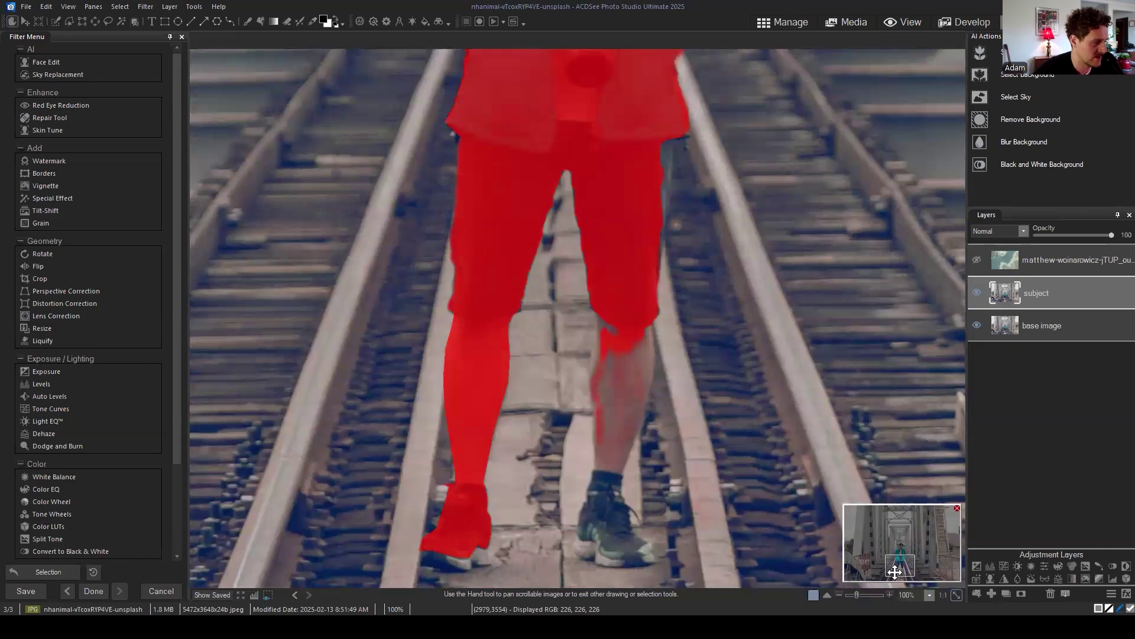
{"action": "scroll", "coordinate": [902, 570], "scroll_direction": "up", "scroll_amount": 3}
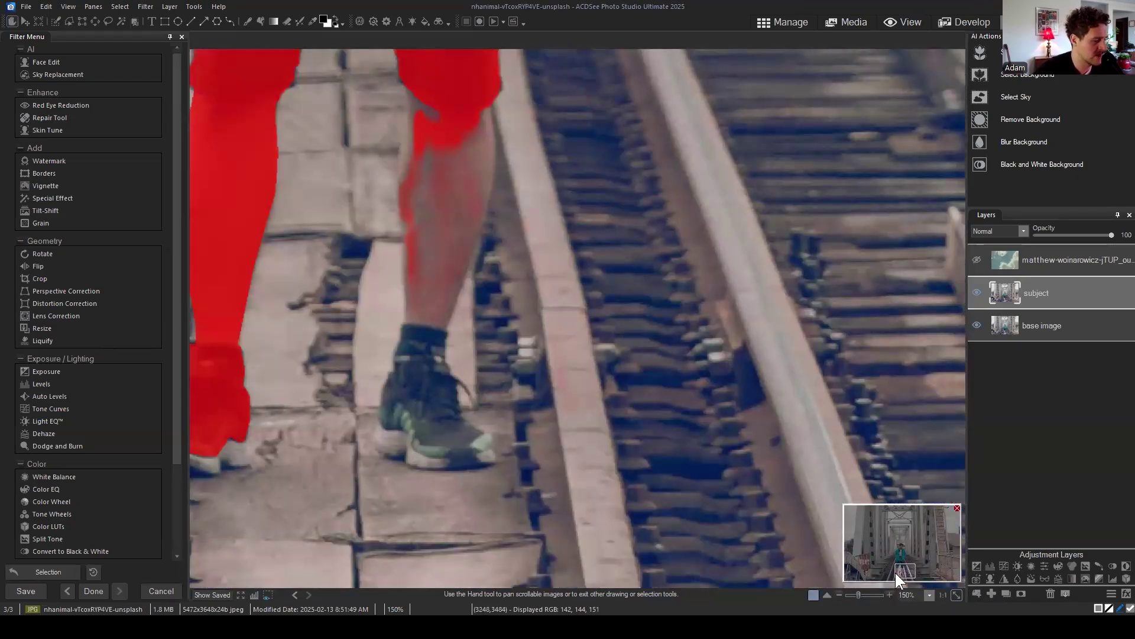
{"action": "left_click_drag", "start_coordinate": [895, 573], "coordinate": [905, 573]}
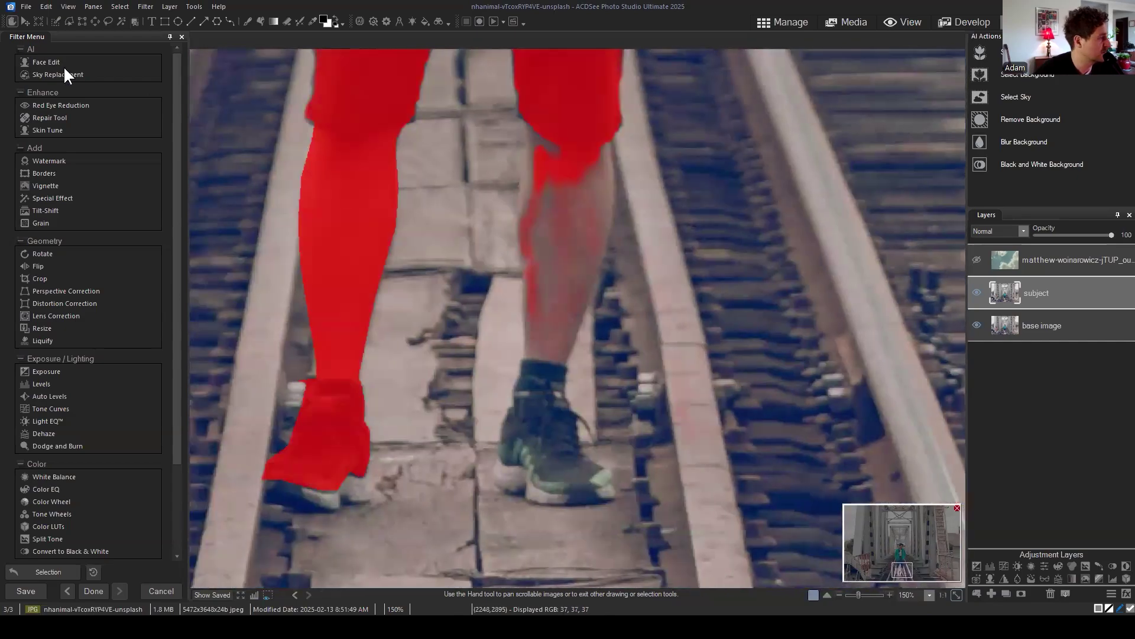
Step: With Polygon Selection, trace the right leg's inner edge from below the shorts down to the shoe
{"action": "left_click", "coordinate": [68, 21]}
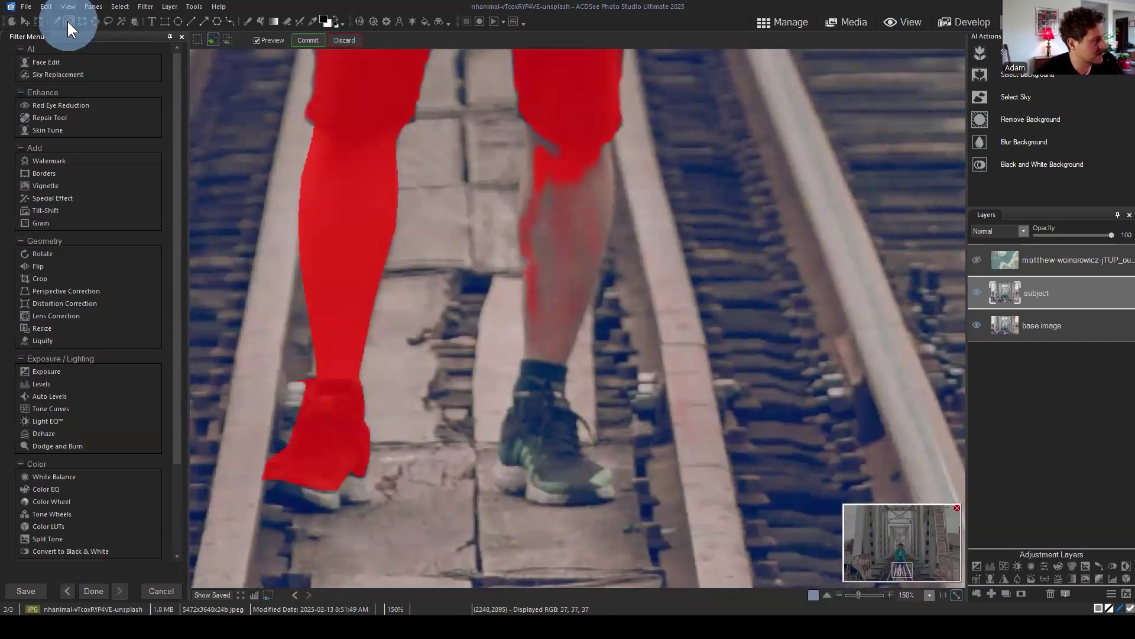
{"action": "left_click", "coordinate": [526, 116]}
{"action": "left_click", "coordinate": [526, 136]}
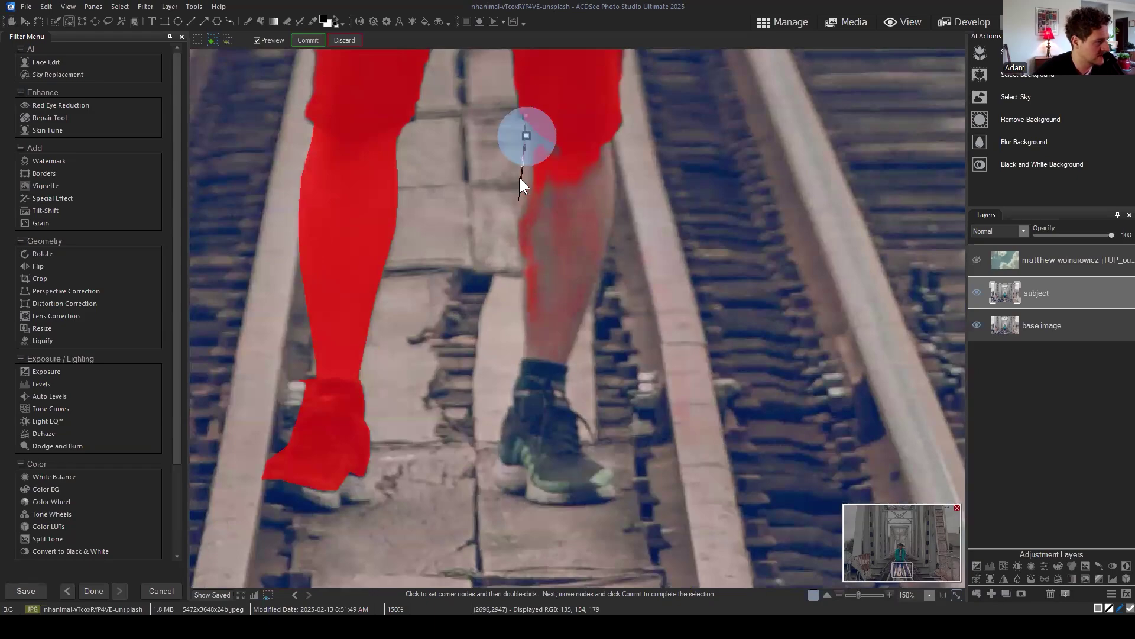
{"action": "left_click", "coordinate": [519, 204]}
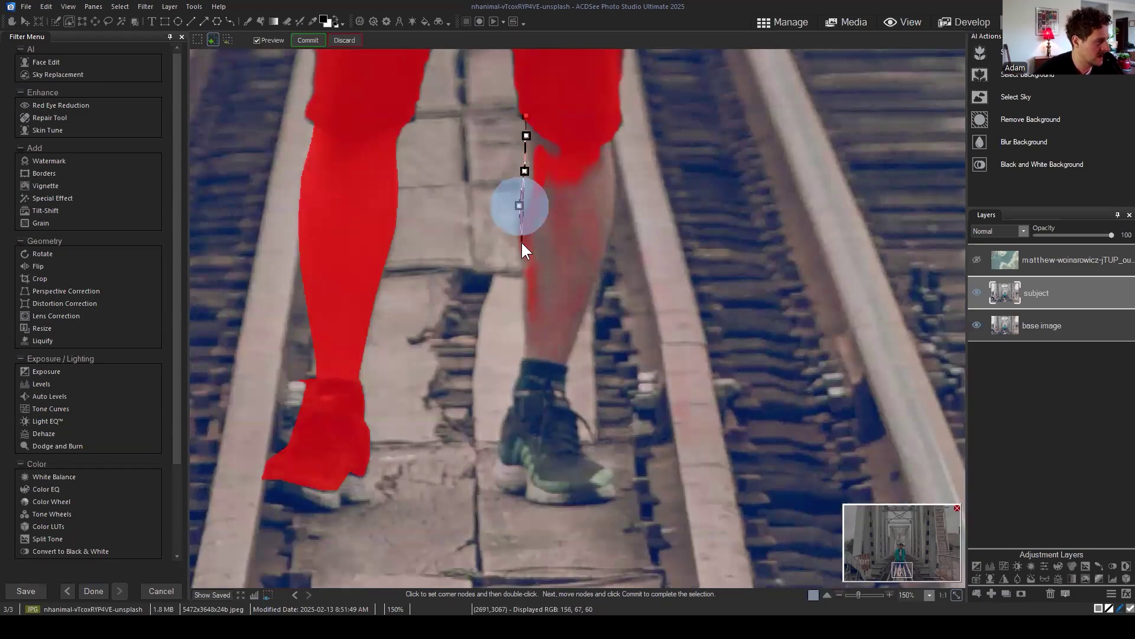
{"action": "left_click", "coordinate": [521, 242]}
{"action": "left_click", "coordinate": [524, 310]}
{"action": "left_click", "coordinate": [525, 355]}
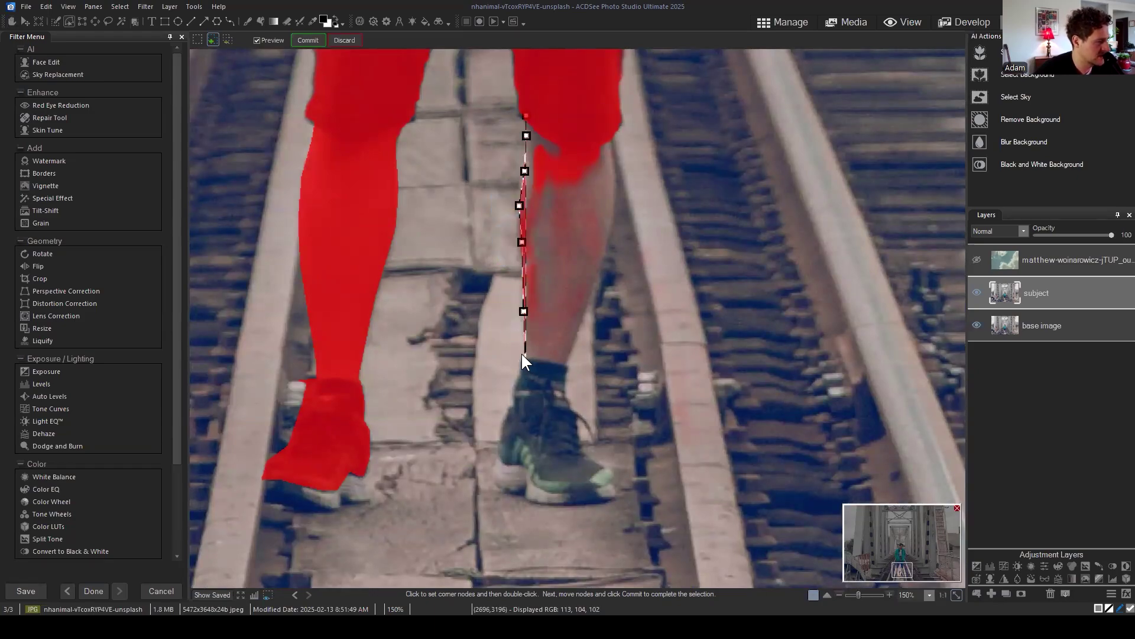
{"action": "left_click", "coordinate": [521, 366]}
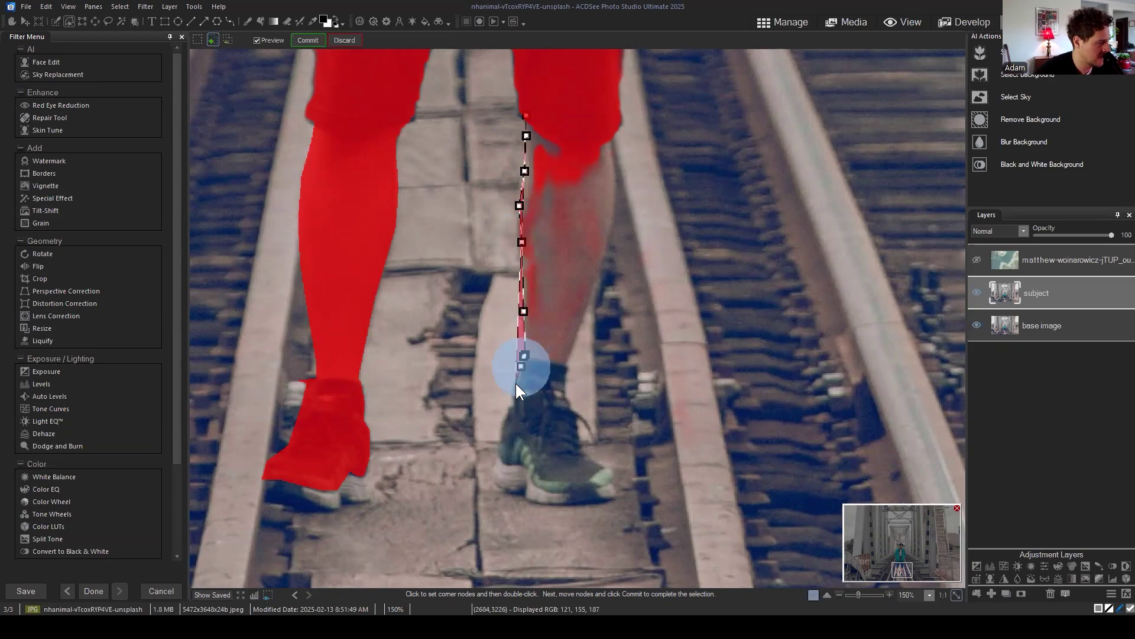
{"action": "left_click", "coordinate": [515, 384]}
{"action": "left_click", "coordinate": [513, 398]}
{"action": "left_click", "coordinate": [503, 415]}
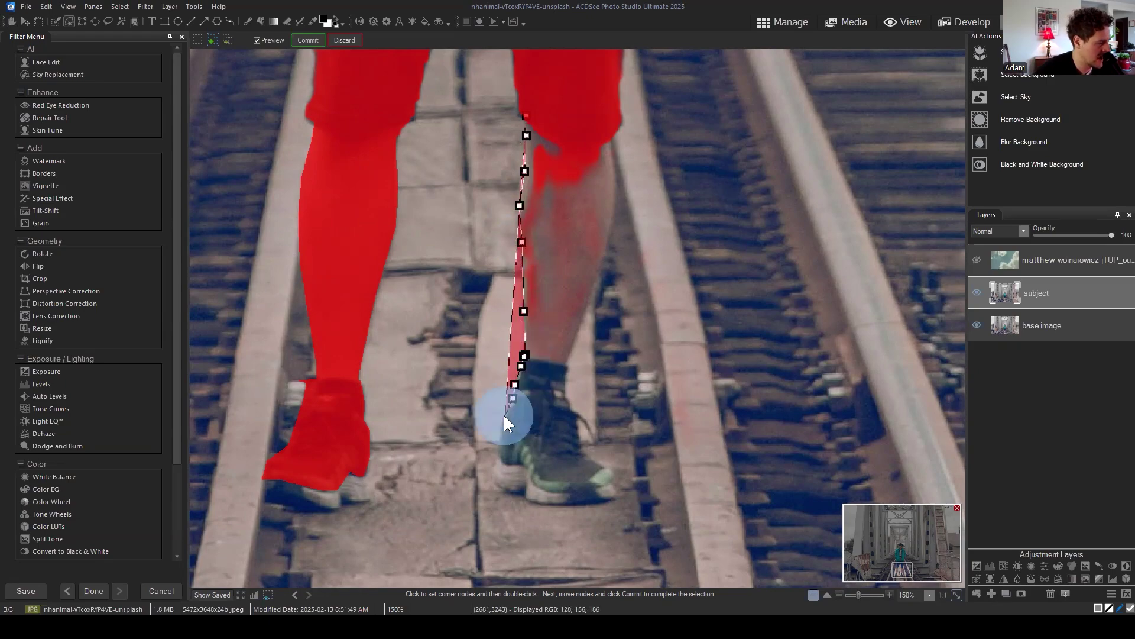
{"action": "left_click", "coordinate": [496, 432]}
Step: Continue the outline around the heel, along the sole and around the toe
{"action": "left_click", "coordinate": [496, 462]}
{"action": "left_click", "coordinate": [493, 476]}
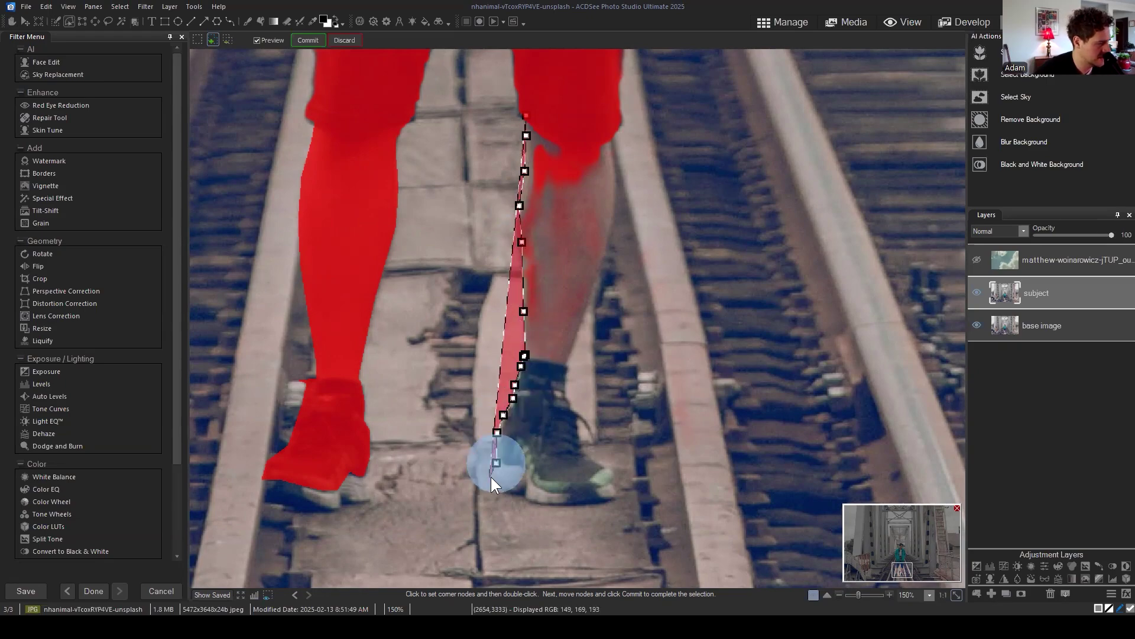
{"action": "left_click", "coordinate": [507, 488]}
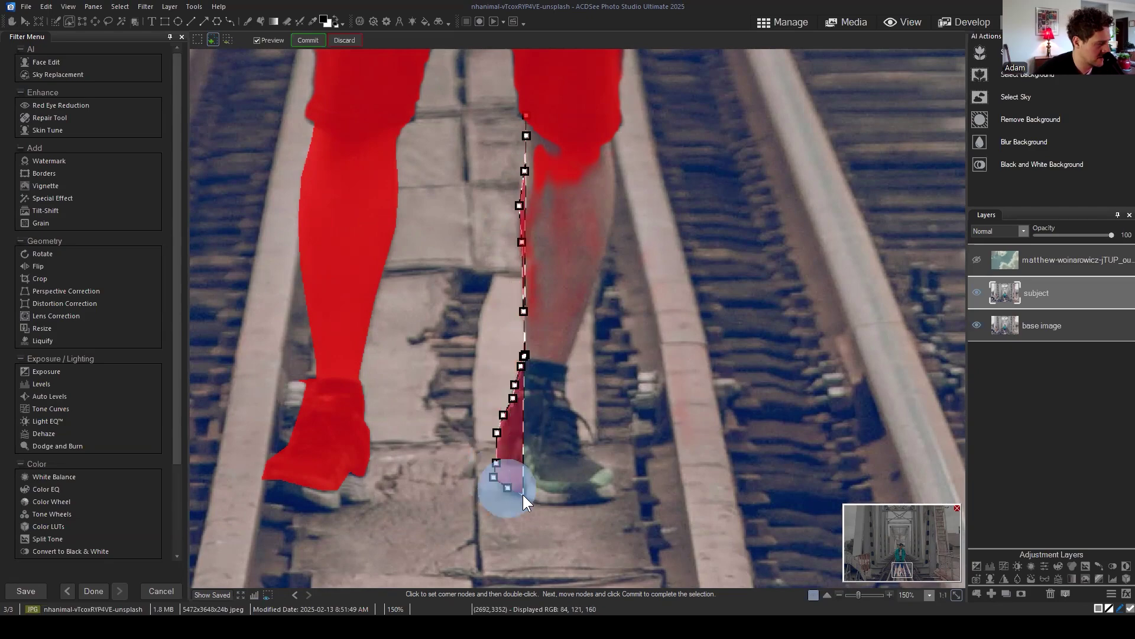
{"action": "left_click", "coordinate": [525, 494]}
{"action": "left_click", "coordinate": [535, 502]}
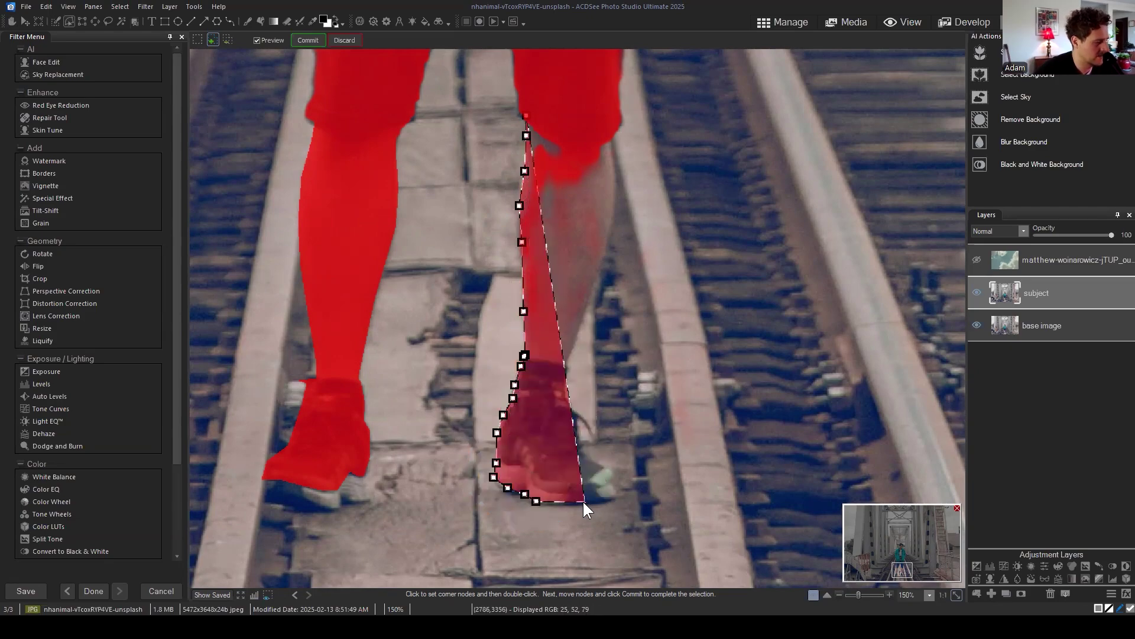
{"action": "left_click", "coordinate": [583, 501]}
{"action": "left_click", "coordinate": [610, 499]}
{"action": "left_click", "coordinate": [615, 488]}
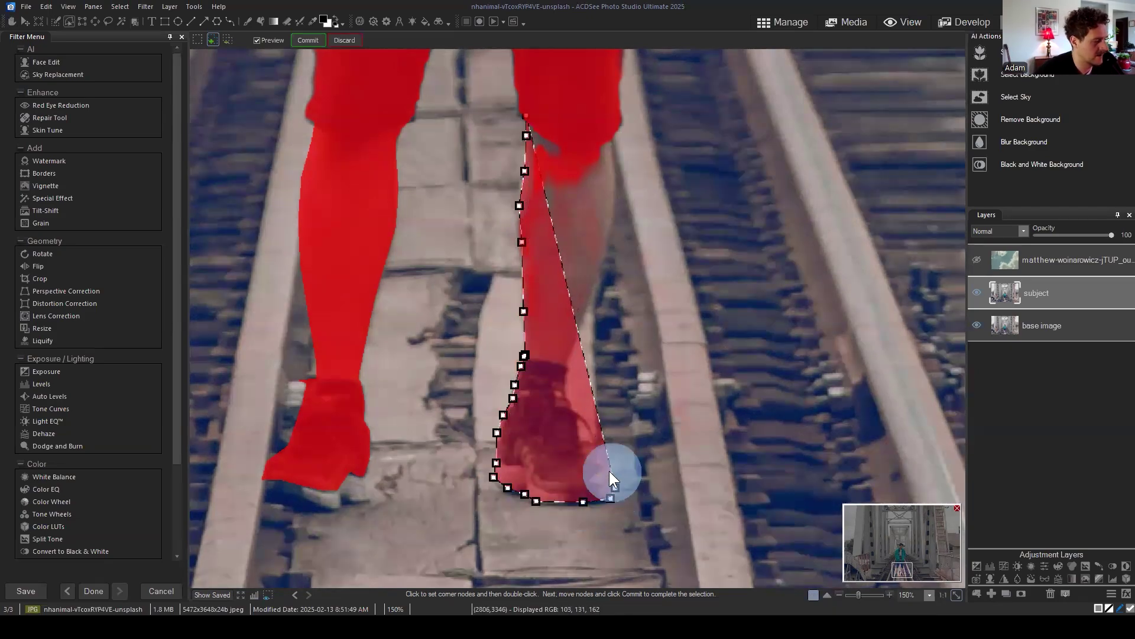
{"action": "left_click", "coordinate": [612, 472]}
{"action": "left_click", "coordinate": [592, 459]}
Step: Trace up the outer ankle, calf and thigh, close below the shorts, and commit to the selection
{"action": "left_click", "coordinate": [579, 443]}
{"action": "left_click", "coordinate": [576, 413]}
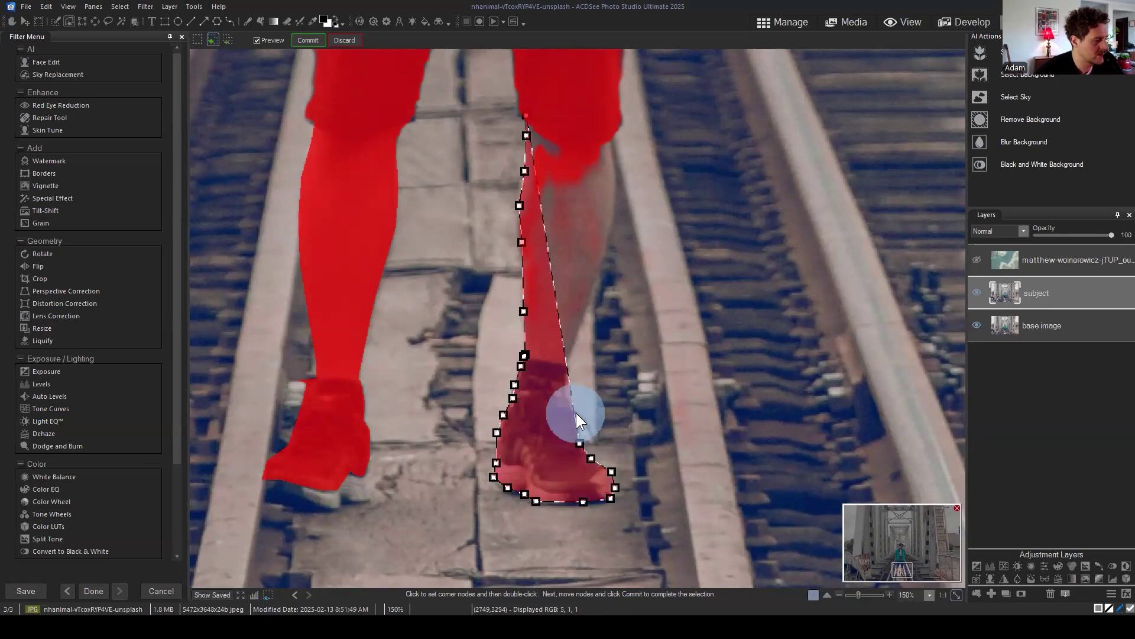
{"action": "left_click", "coordinate": [567, 399]}
{"action": "left_click", "coordinate": [567, 365]}
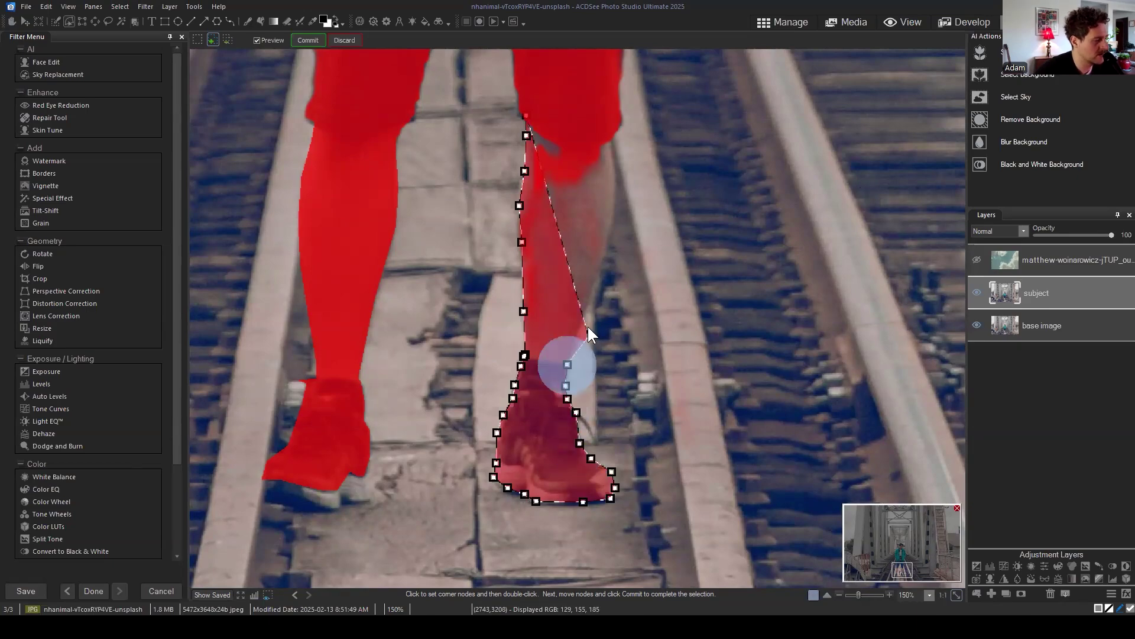
{"action": "left_click", "coordinate": [589, 304]}
{"action": "left_click", "coordinate": [612, 227]}
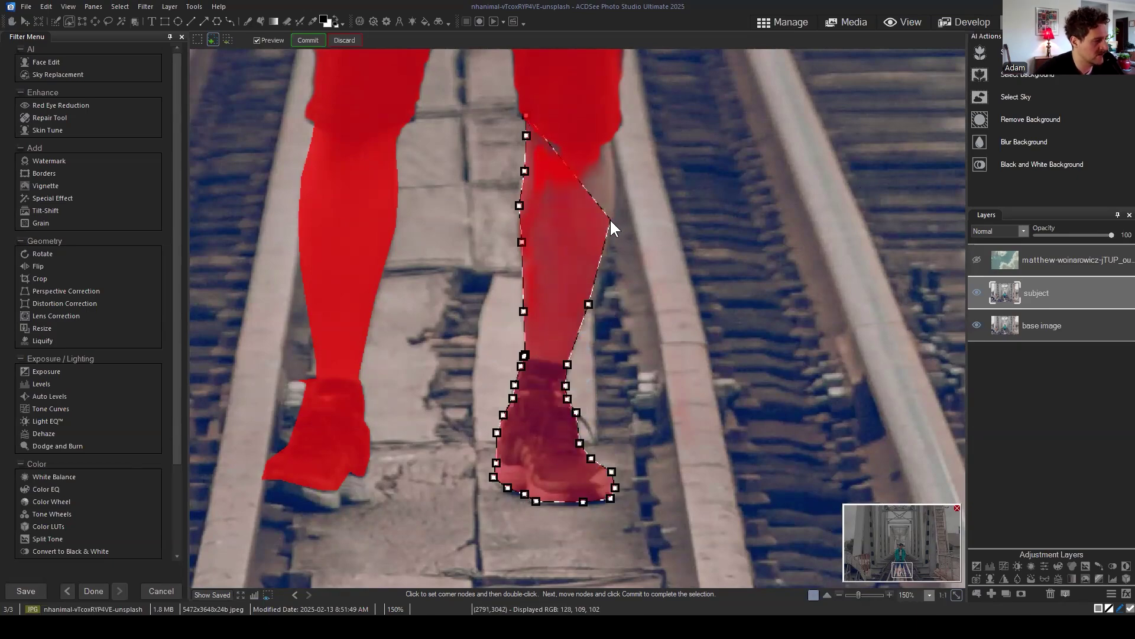
{"action": "left_click", "coordinate": [617, 179]}
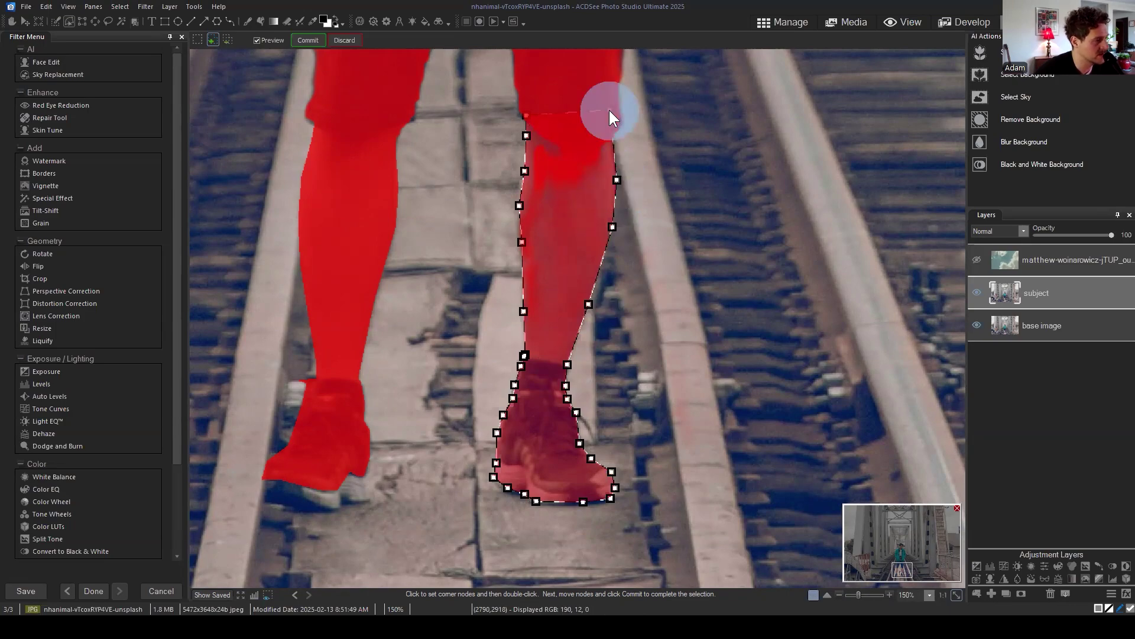
{"action": "double_click", "coordinate": [587, 105]}
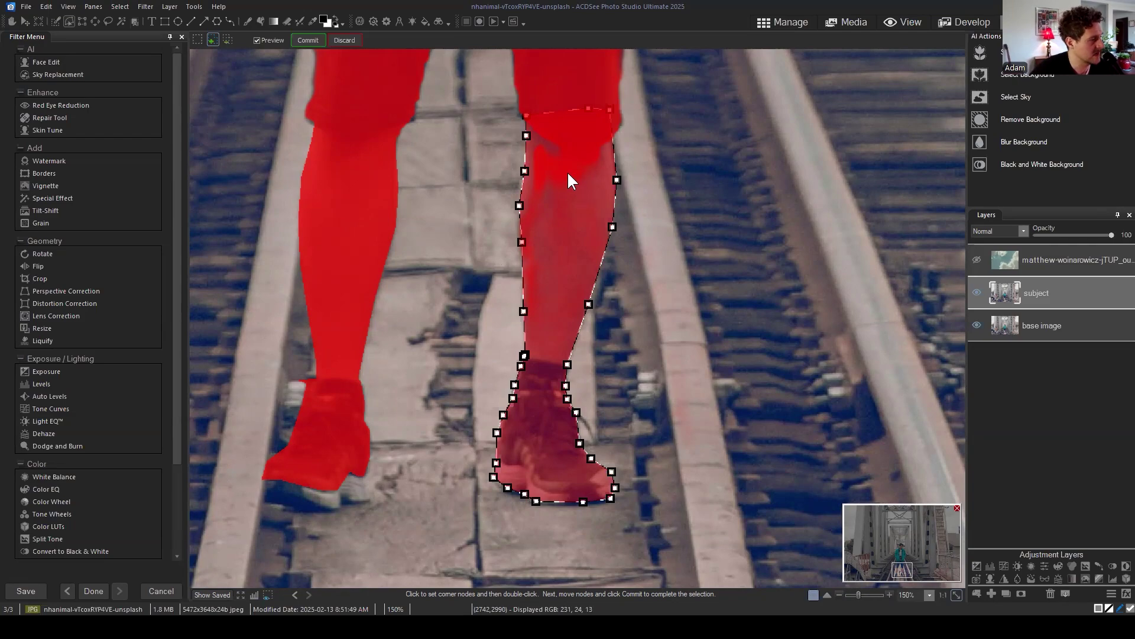
{"action": "left_click", "coordinate": [308, 40]}
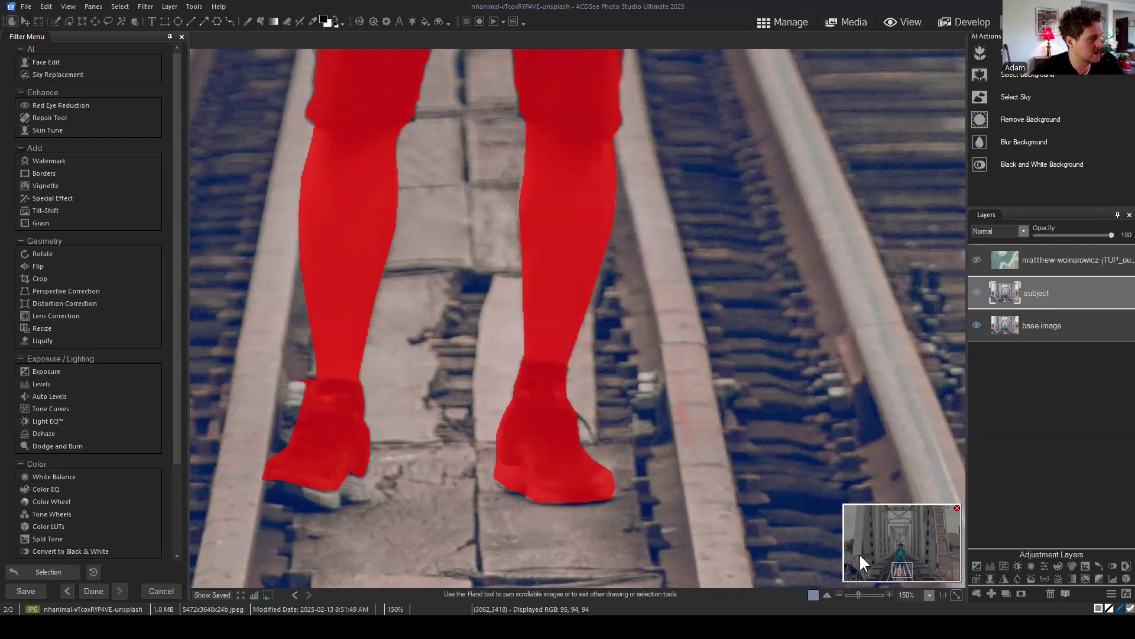
Step: Pan the view up over the shorts, jacket and face to check the selection
{"action": "left_click", "coordinate": [906, 572]}
{"action": "left_click_drag", "start_coordinate": [906, 573], "coordinate": [906, 565]}
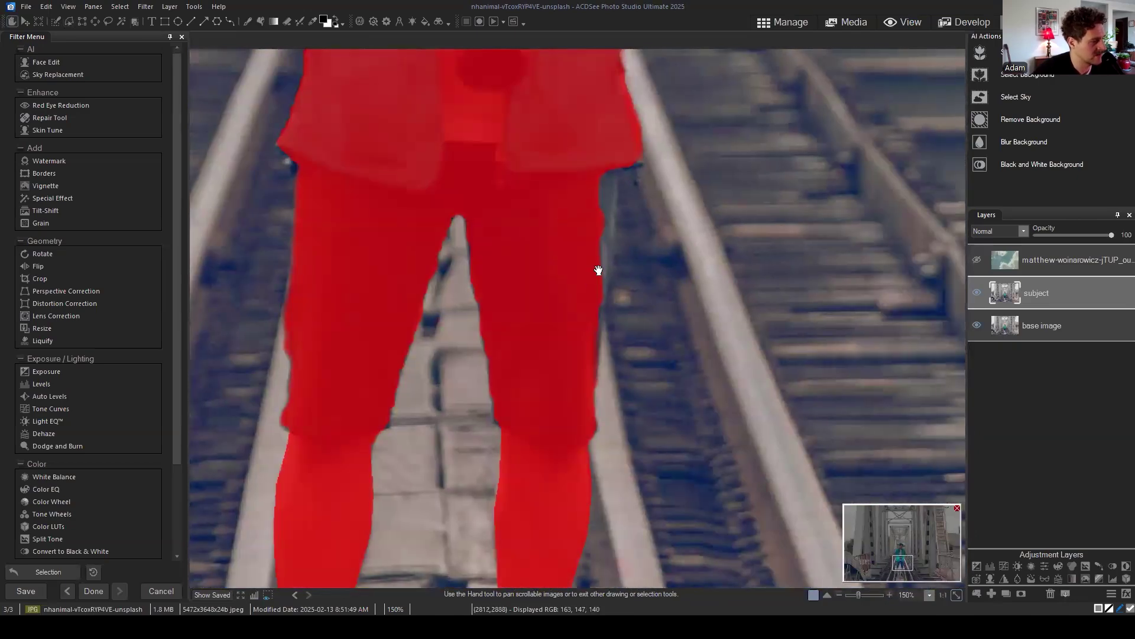
{"action": "left_click_drag", "start_coordinate": [901, 564], "coordinate": [899, 551]}
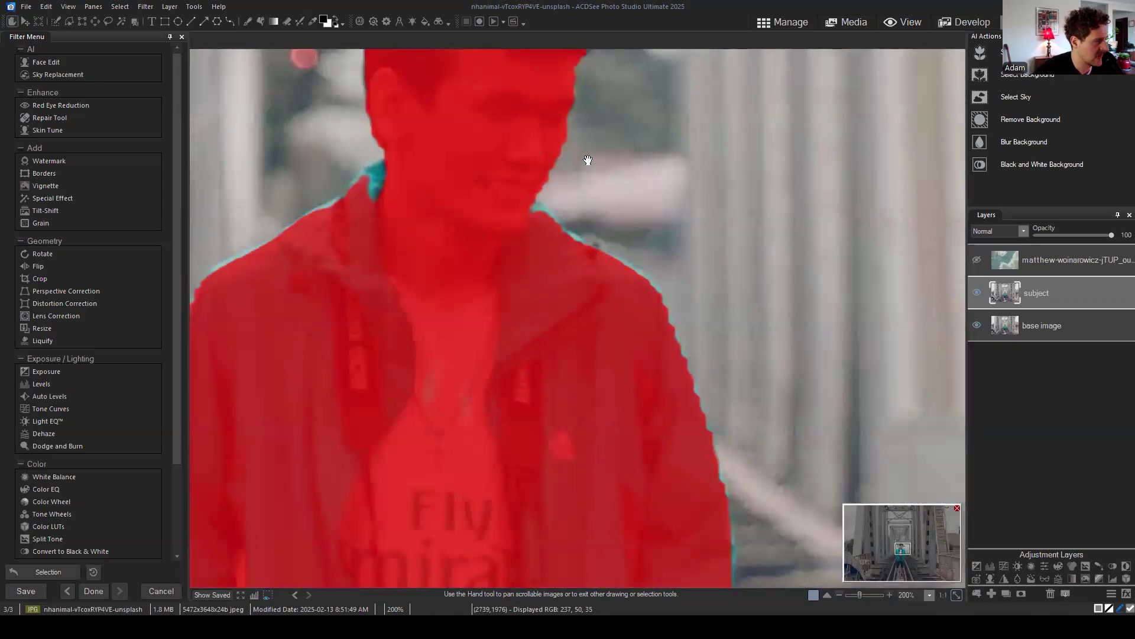
{"action": "scroll", "coordinate": [635, 308], "scroll_direction": "up", "scroll_amount": 5}
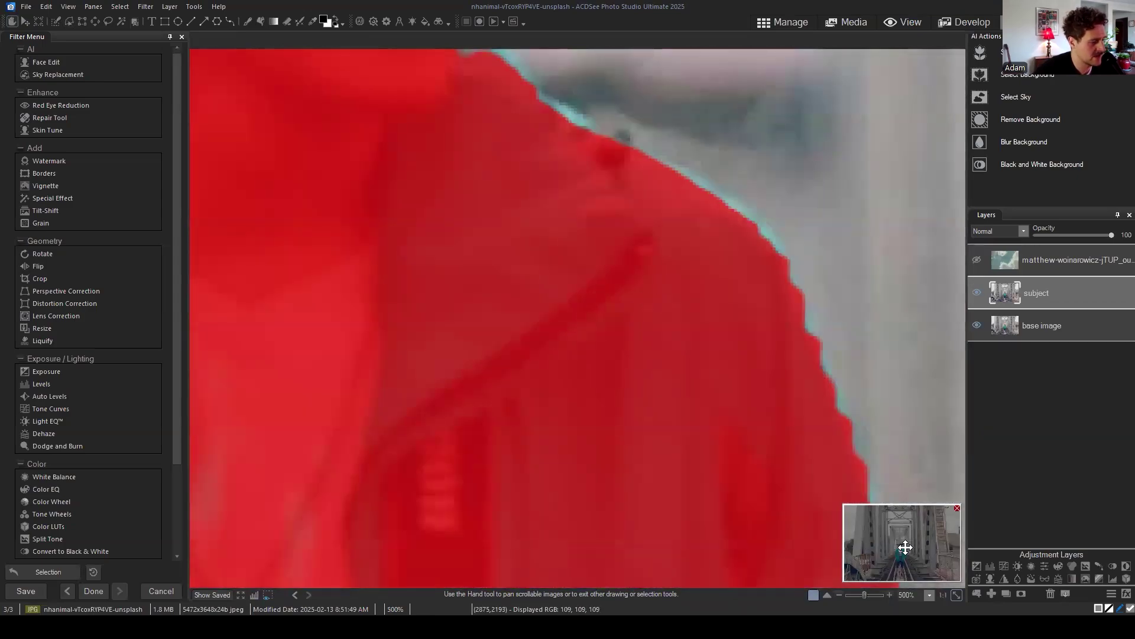
{"action": "left_click_drag", "start_coordinate": [901, 543], "coordinate": [899, 543]}
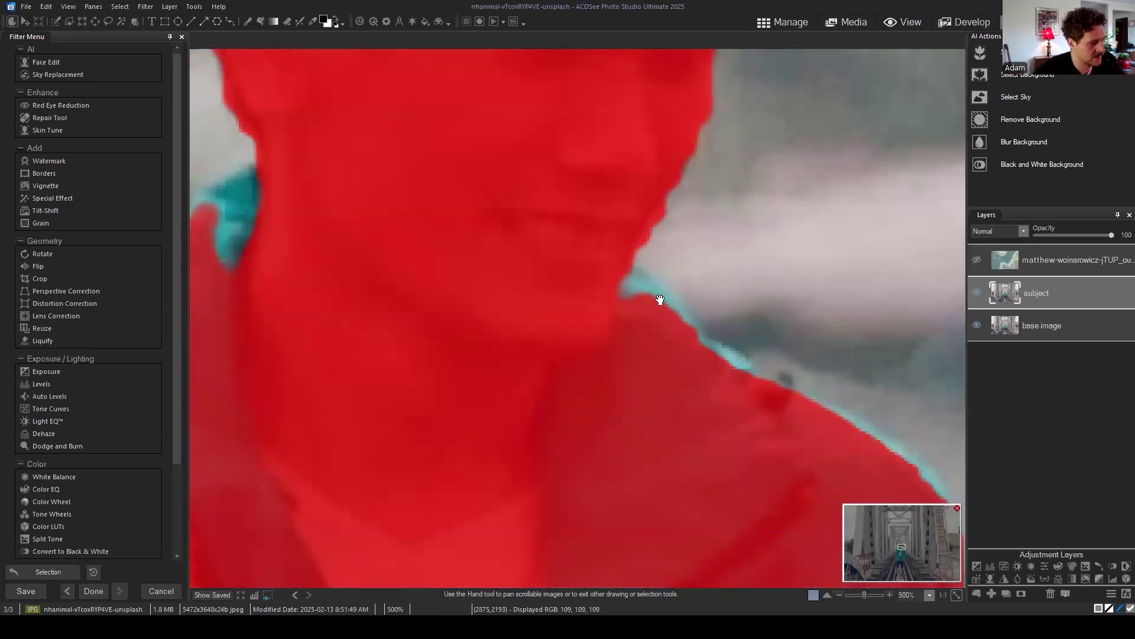
{"action": "scroll", "coordinate": [817, 409], "scroll_direction": "down", "scroll_amount": 2}
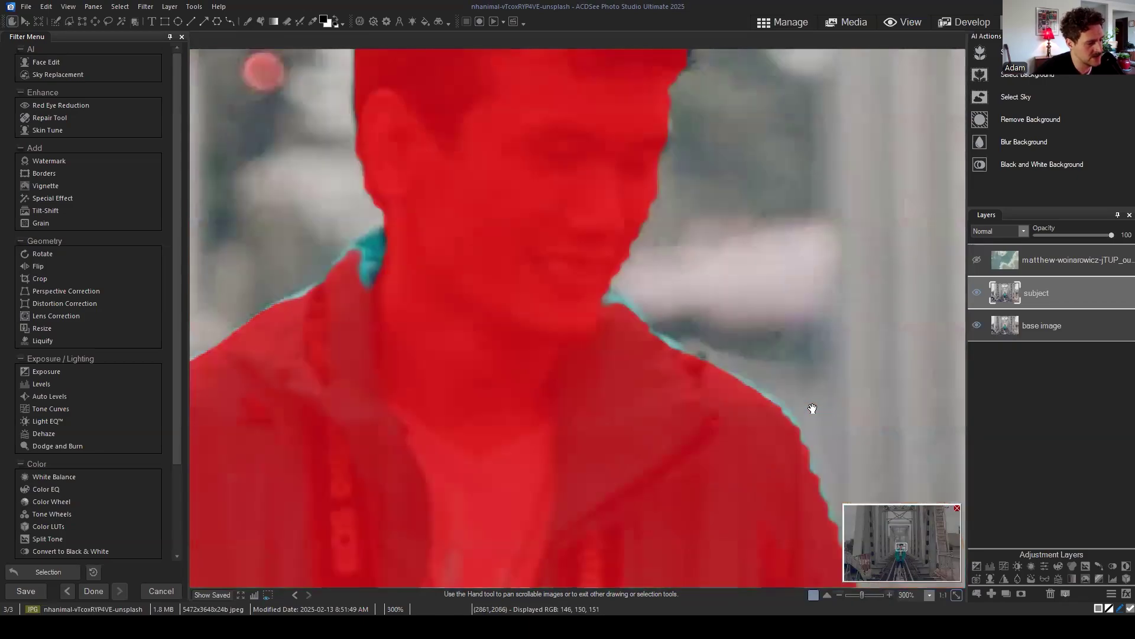
Step: Brush the missed shoulder edge band into the selection
{"action": "left_click", "coordinate": [55, 20]}
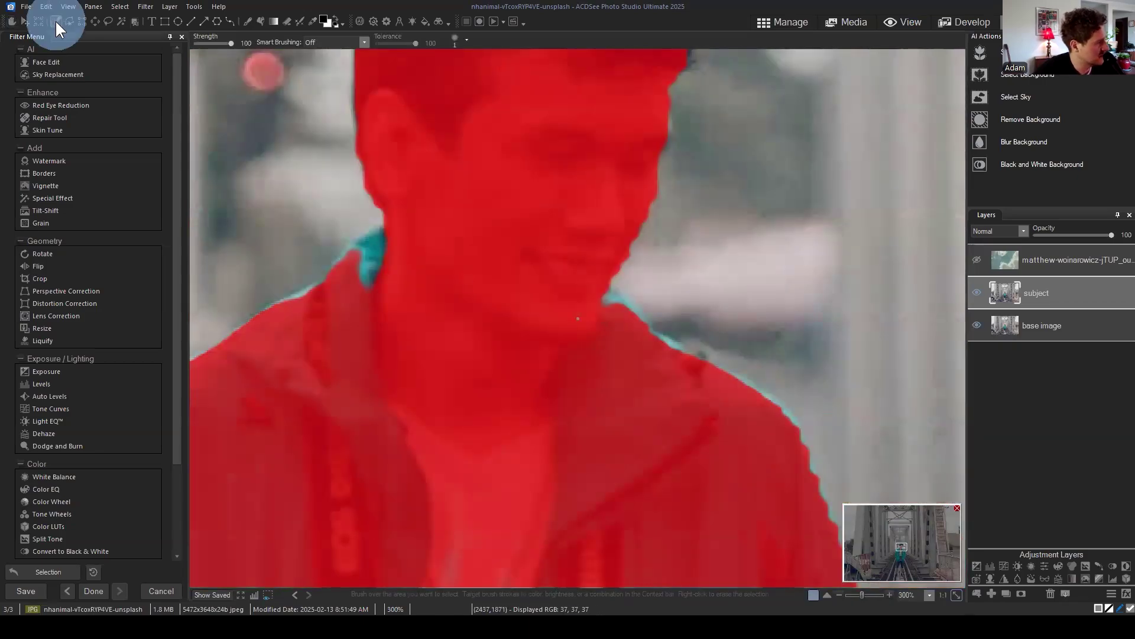
{"action": "scroll", "coordinate": [614, 303], "scroll_direction": "up", "scroll_amount": 4}
{"action": "scroll", "coordinate": [636, 297], "scroll_direction": "up", "scroll_amount": 5}
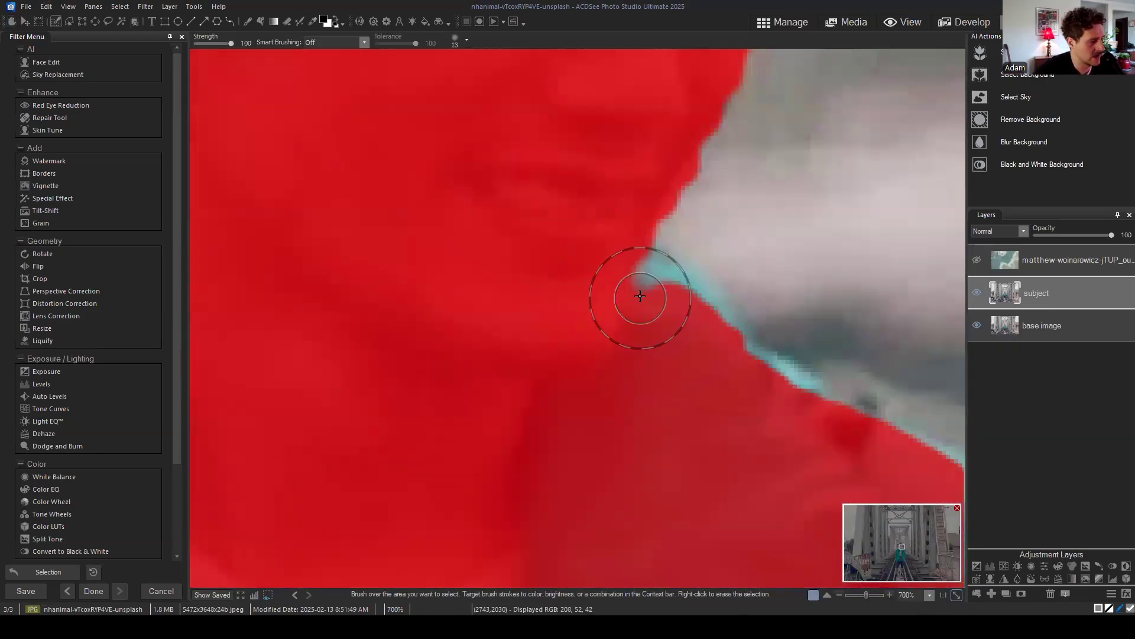
{"action": "mouse_move", "coordinate": [635, 297]}
{"action": "left_mouse_down"}
{"action": "mouse_move", "coordinate": [676, 322]}
{"action": "mouse_move", "coordinate": [695, 361]}
{"action": "mouse_move", "coordinate": [672, 329]}
{"action": "mouse_move", "coordinate": [810, 425]}
{"action": "mouse_move", "coordinate": [502, 254]}
{"action": "left_mouse_up"}
{"action": "mouse_move", "coordinate": [610, 338]}
{"action": "left_mouse_down"}
{"action": "mouse_move", "coordinate": [550, 286]}
{"action": "mouse_move", "coordinate": [717, 395]}
{"action": "mouse_move", "coordinate": [750, 438]}
{"action": "left_mouse_up"}
Step: Pan down the body to review the full selection and open the Select menu
{"action": "scroll", "coordinate": [750, 438], "scroll_direction": "down", "scroll_amount": 5}
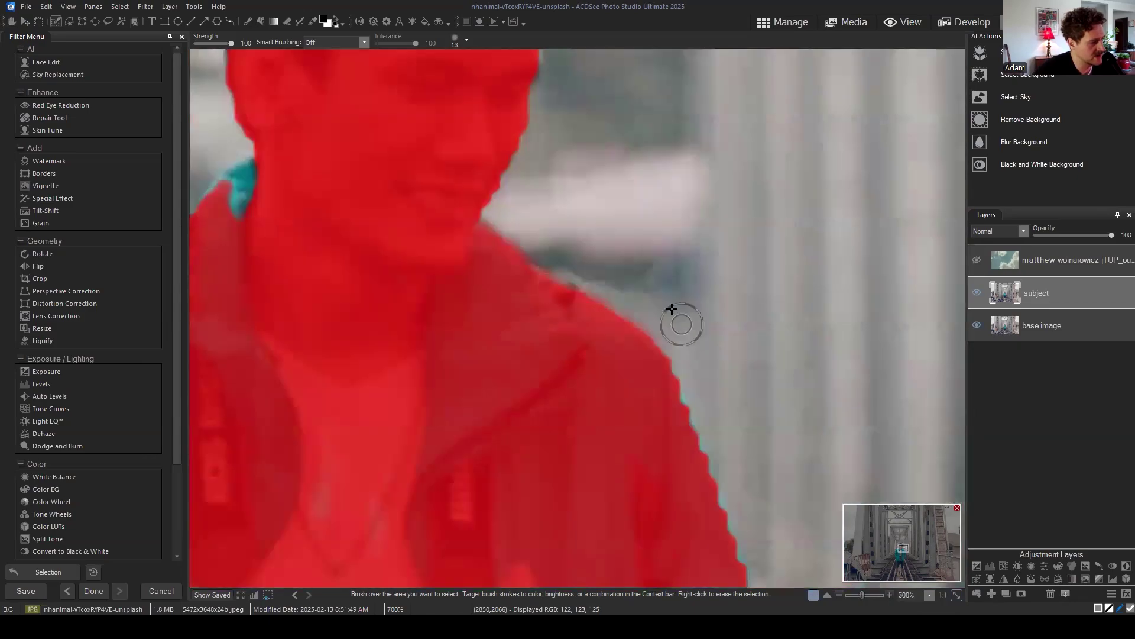
{"action": "scroll", "coordinate": [525, 249], "scroll_direction": "down", "scroll_amount": 1}
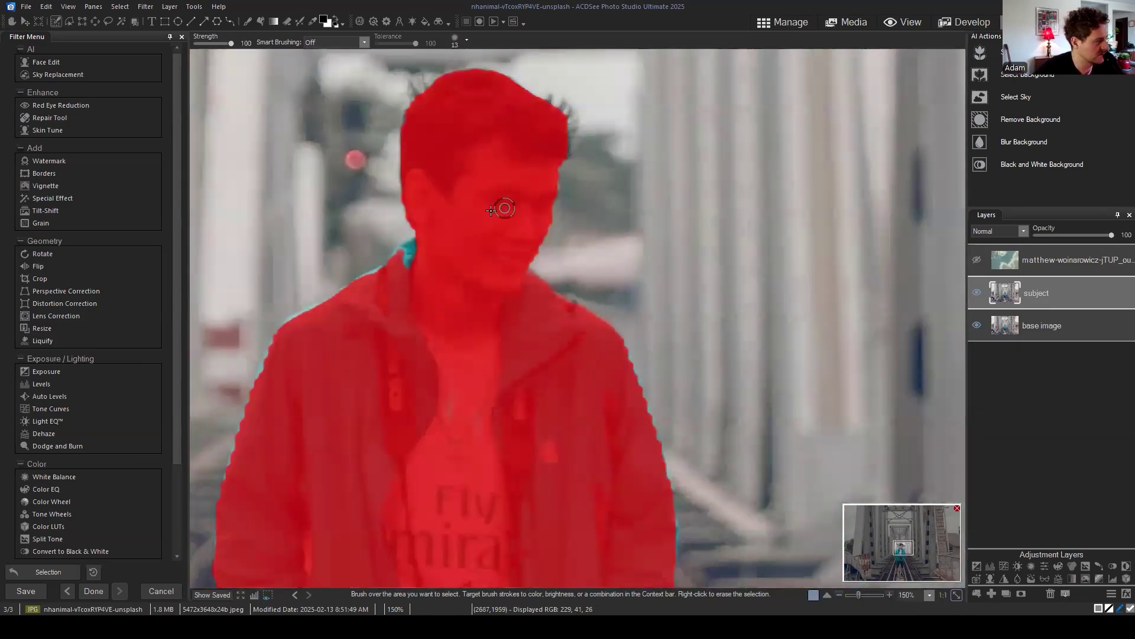
{"action": "scroll", "coordinate": [499, 203], "scroll_direction": "down", "scroll_amount": 1}
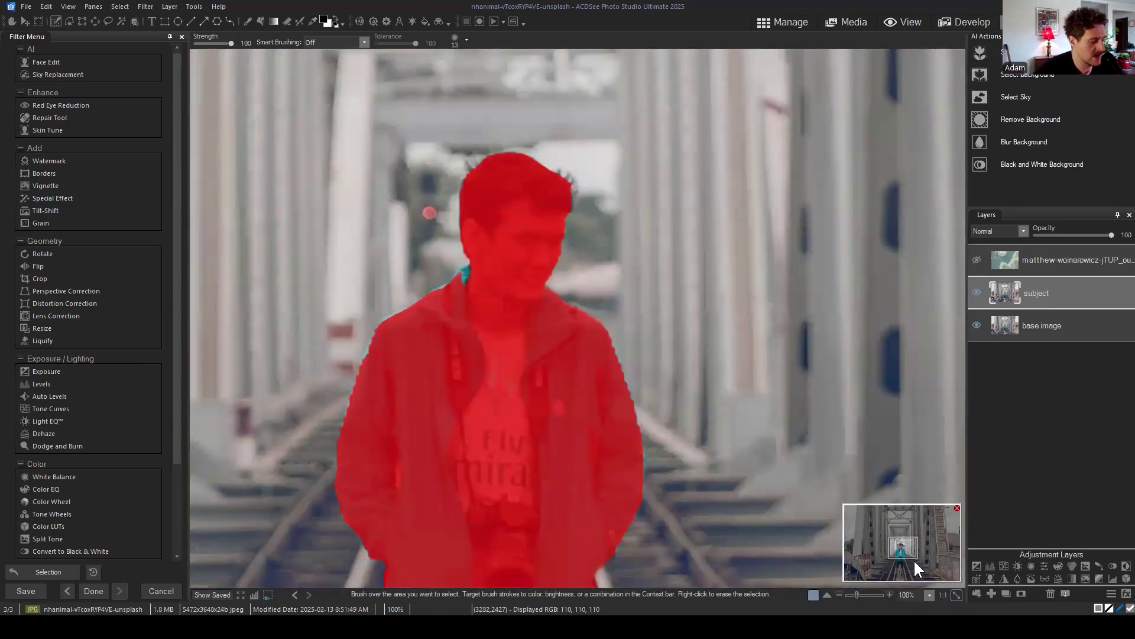
{"action": "left_click_drag", "start_coordinate": [904, 554], "coordinate": [903, 550]}
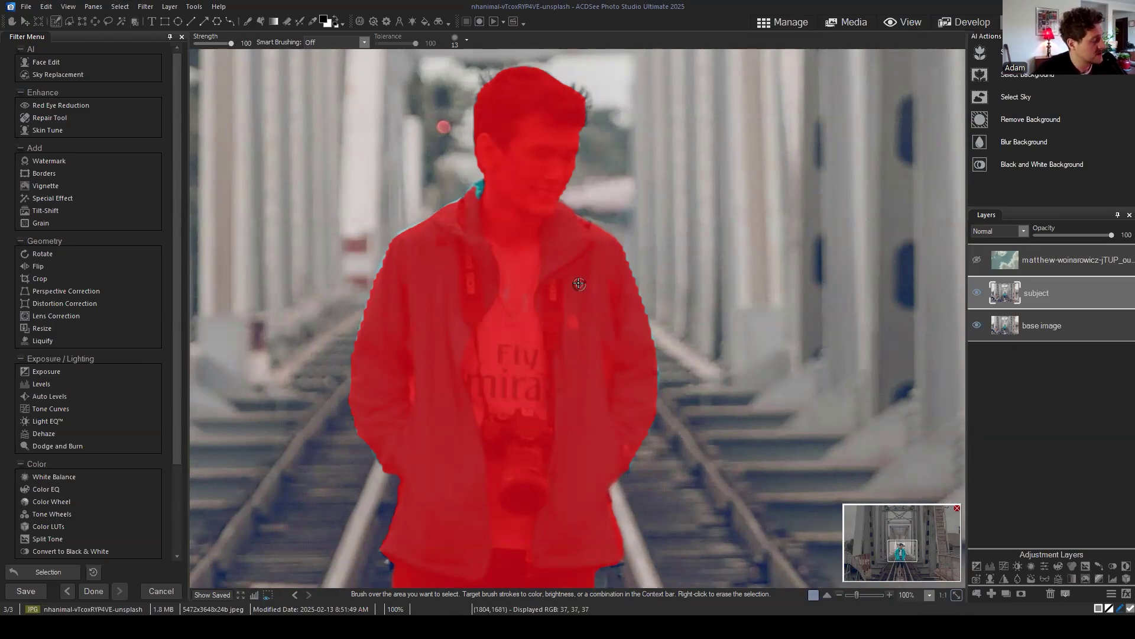
{"action": "scroll", "coordinate": [579, 276], "scroll_direction": "down", "scroll_amount": 2}
{"action": "scroll", "coordinate": [578, 277], "scroll_direction": "down", "scroll_amount": 1}
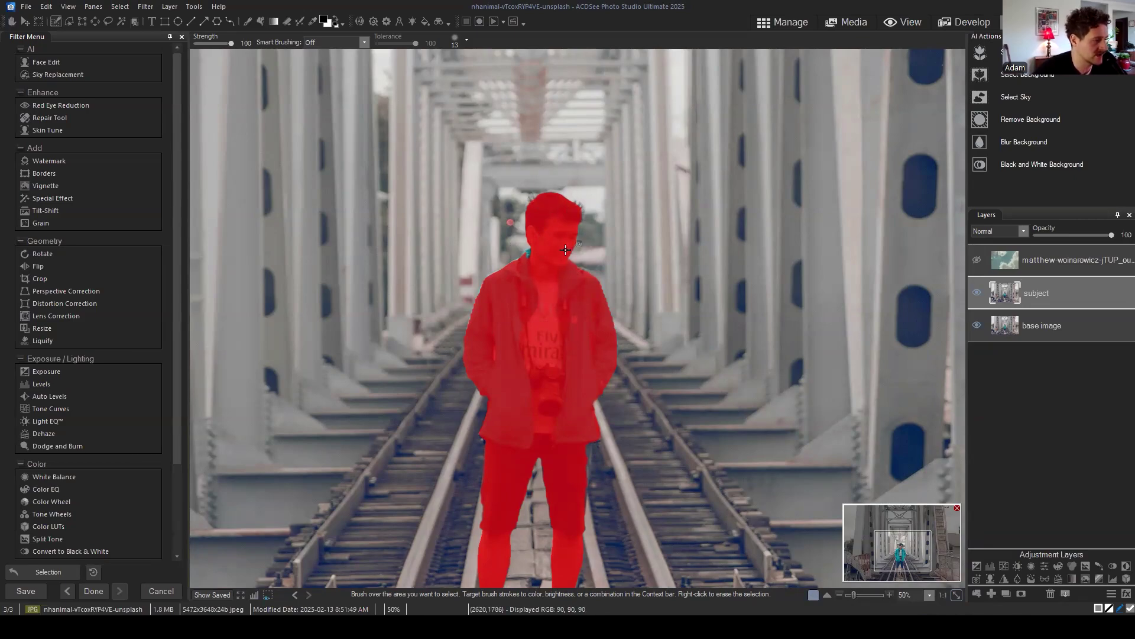
{"action": "left_click_drag", "start_coordinate": [907, 551], "coordinate": [911, 557]}
{"action": "left_click", "coordinate": [121, 7]}
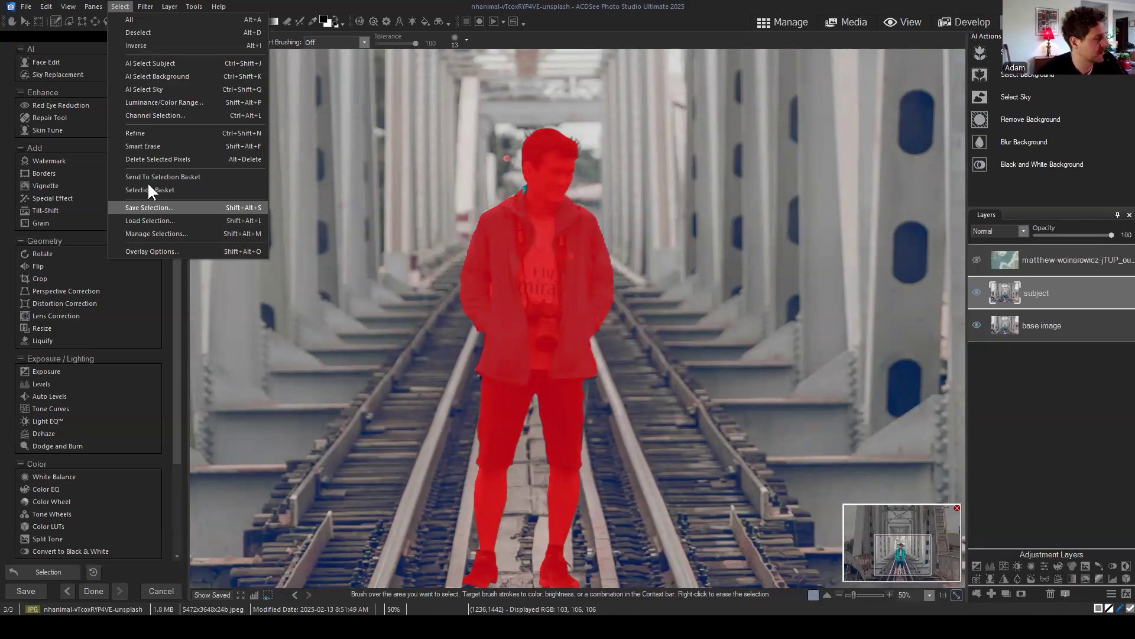
{"action": "left_click", "coordinate": [143, 221]}
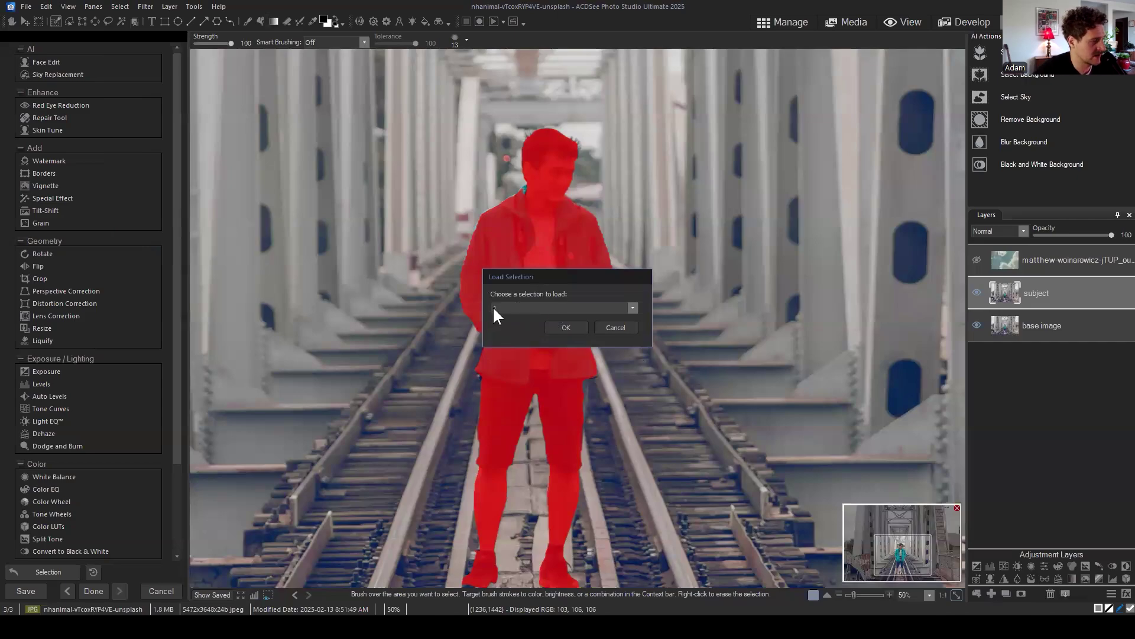
{"action": "left_click", "coordinate": [562, 324]}
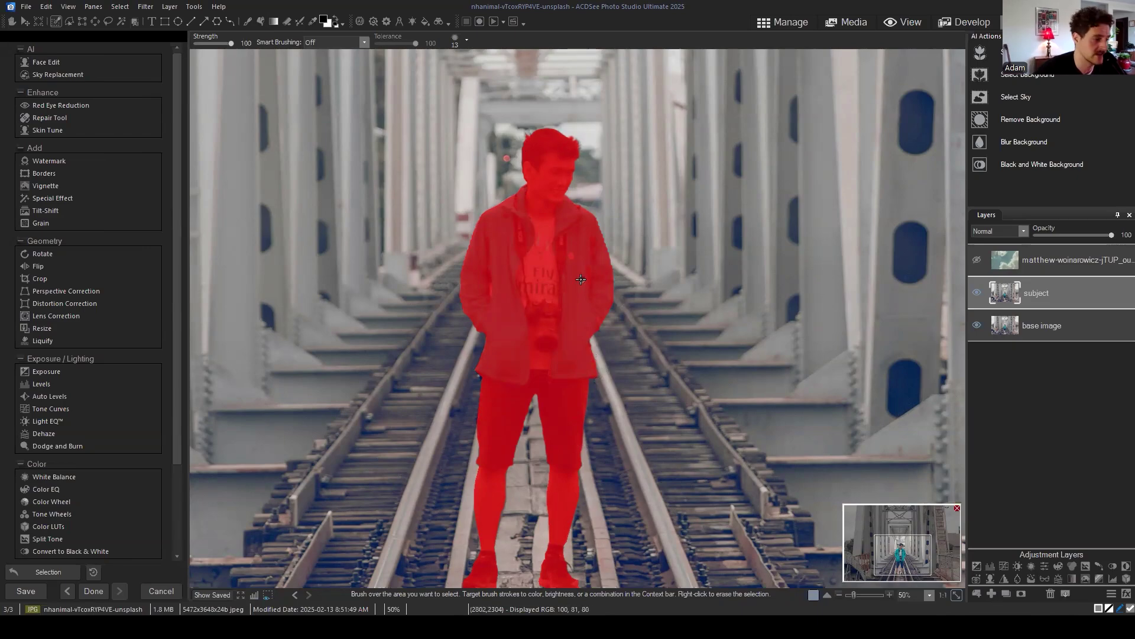
{"action": "scroll", "coordinate": [581, 280], "scroll_direction": "up", "scroll_amount": 3}
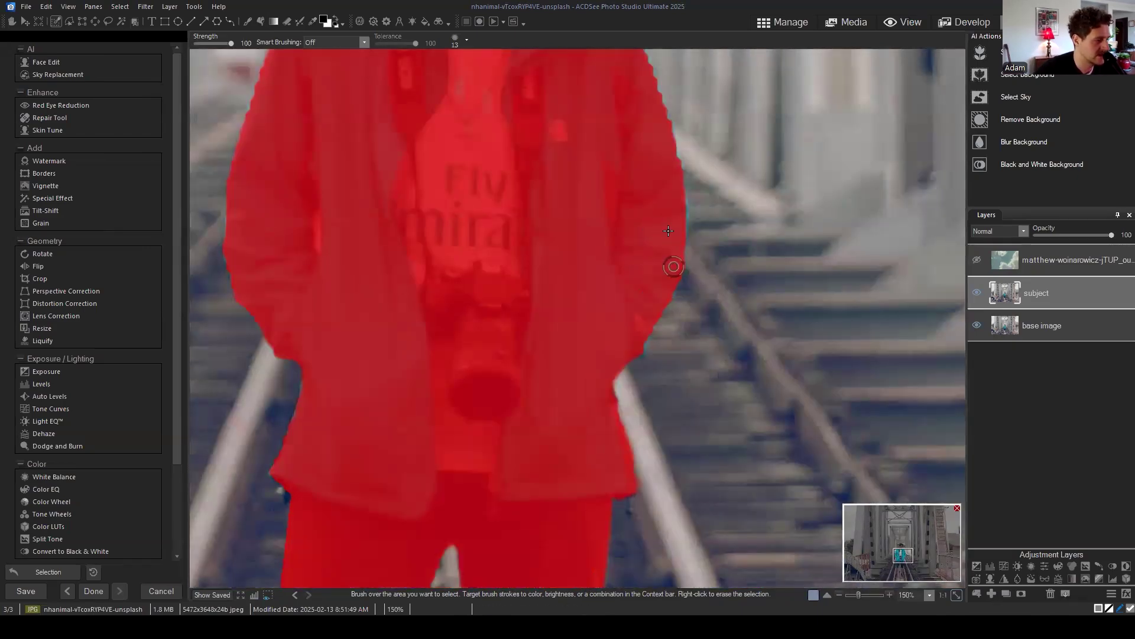
{"action": "left_click_drag", "start_coordinate": [900, 563], "coordinate": [900, 554]}
{"action": "scroll", "coordinate": [760, 352], "scroll_direction": "down", "scroll_amount": 3}
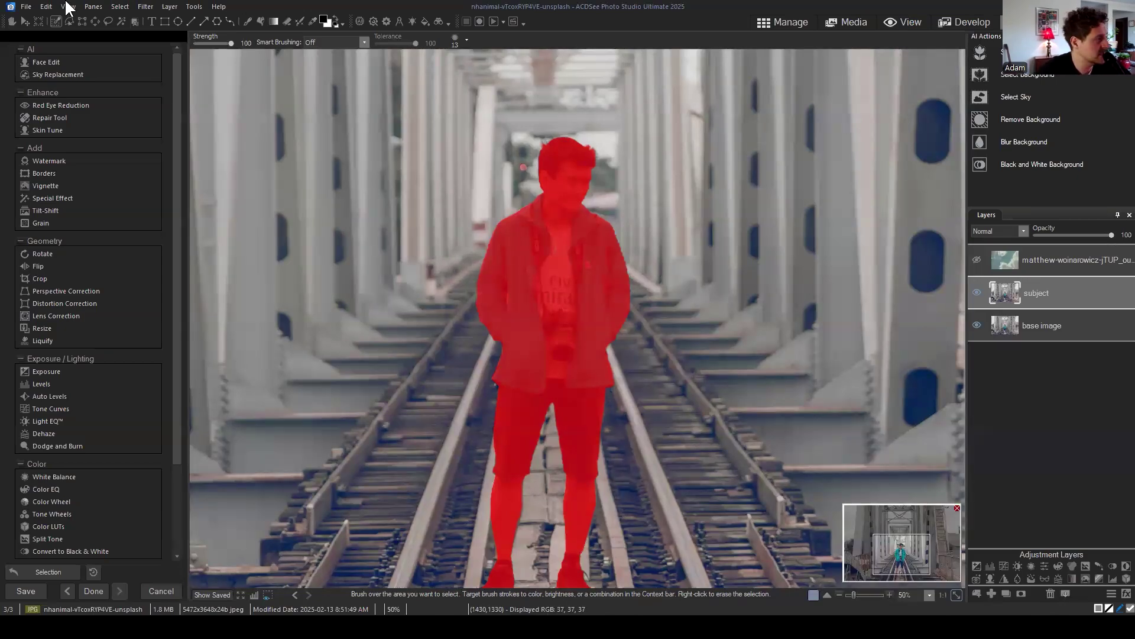
Step: Open Select > Refine and zoom in on the man's face
{"action": "left_click", "coordinate": [120, 7]}
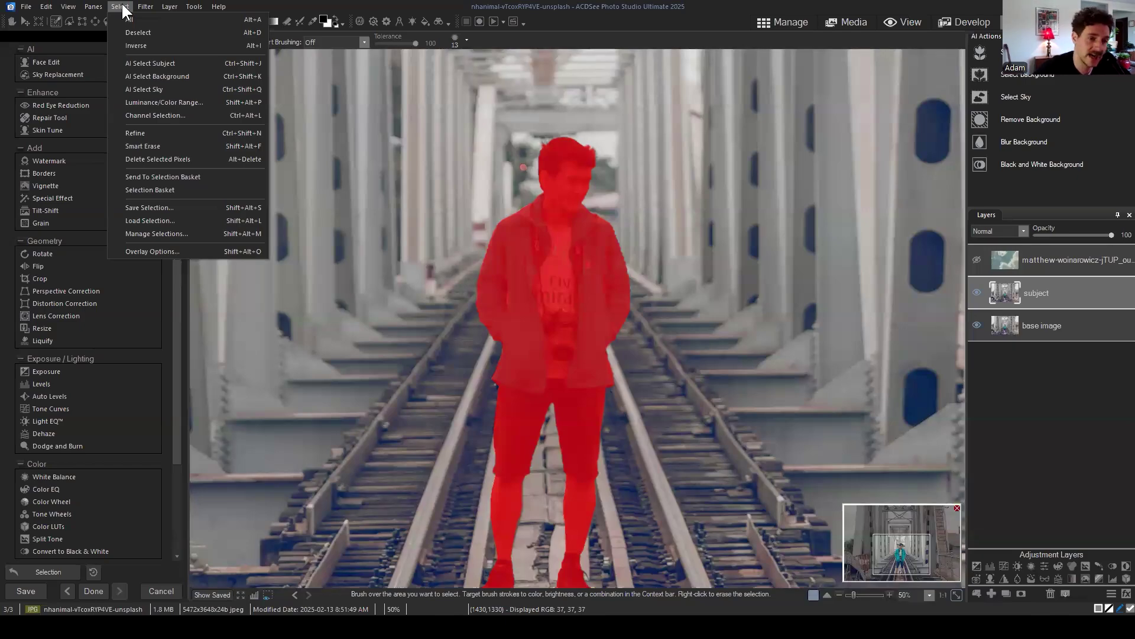
{"action": "left_click", "coordinate": [140, 133]}
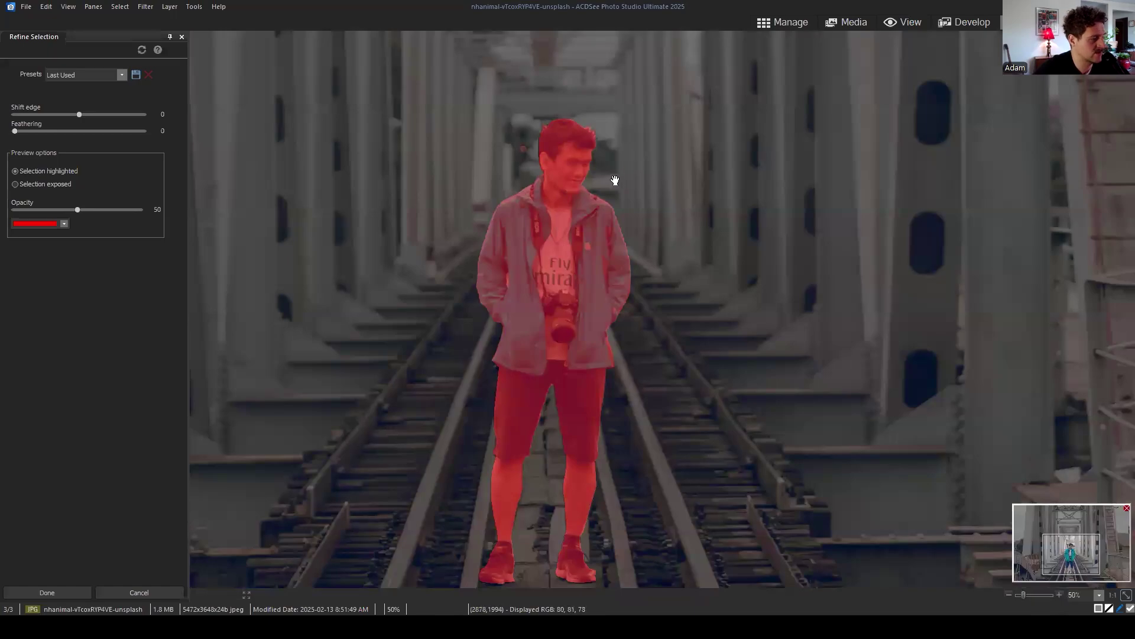
{"action": "scroll", "coordinate": [657, 226], "scroll_direction": "up", "scroll_amount": 2}
{"action": "scroll", "coordinate": [656, 227], "scroll_direction": "up", "scroll_amount": 4}
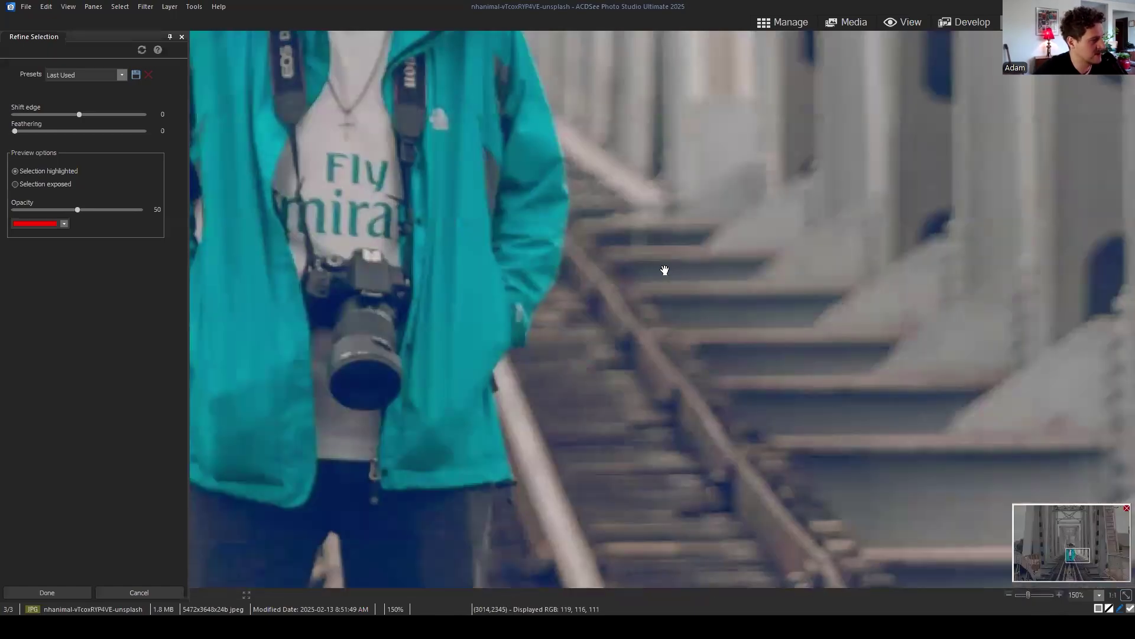
{"action": "left_click_drag", "start_coordinate": [1079, 550], "coordinate": [1075, 556]}
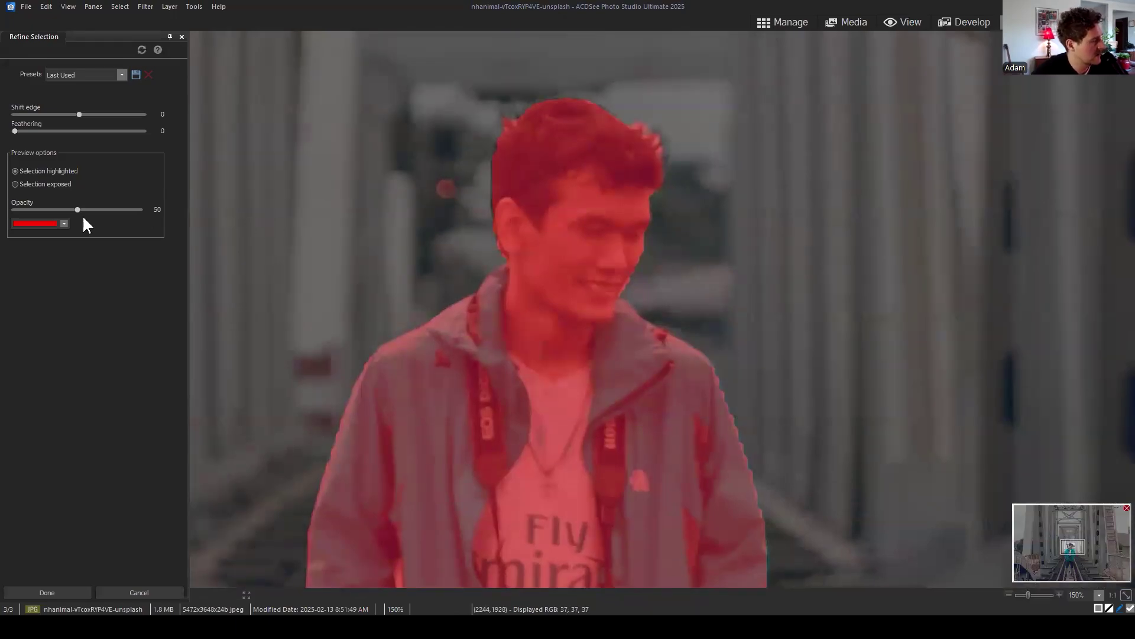
Step: Test the Shift edge slider, then set Shift edge to -1 with Feathering at 0
{"action": "left_click_drag", "start_coordinate": [78, 114], "coordinate": [72, 115]}
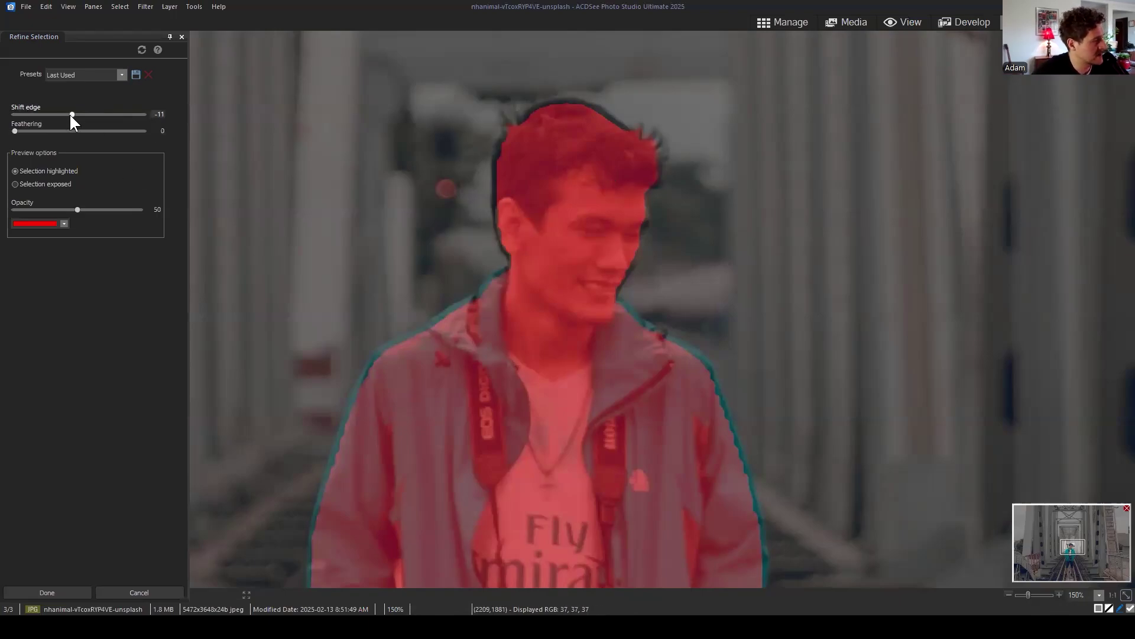
{"action": "left_click_drag", "start_coordinate": [76, 116], "coordinate": [81, 116]}
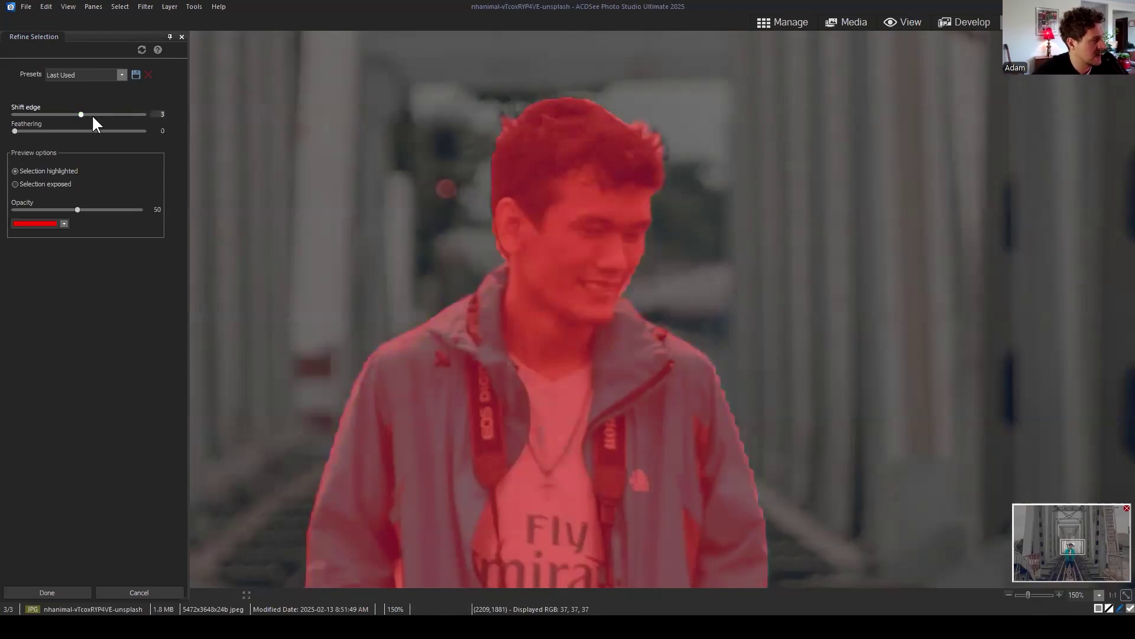
{"action": "left_click_drag", "start_coordinate": [79, 114], "coordinate": [86, 114]}
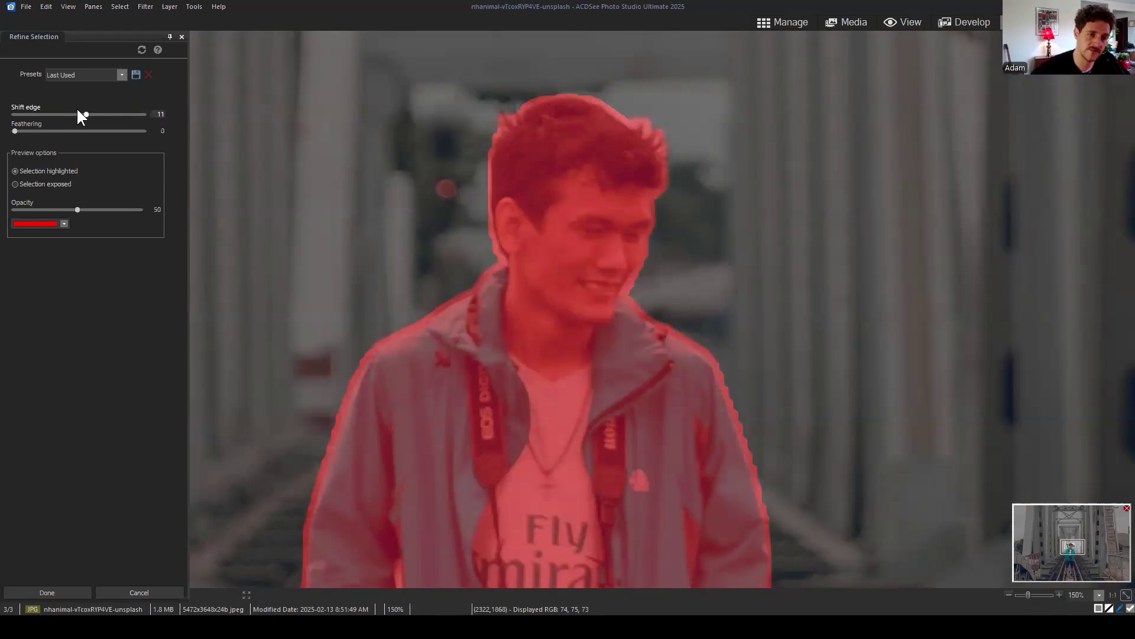
{"action": "left_click", "coordinate": [164, 116]}
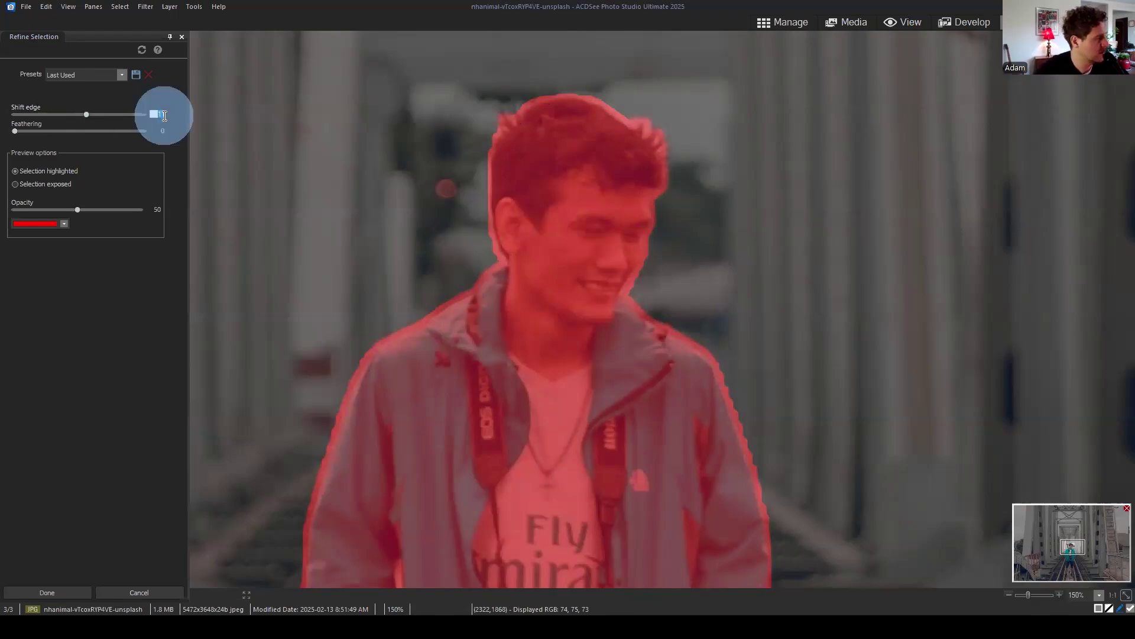
{"action": "type", "text": "3"}
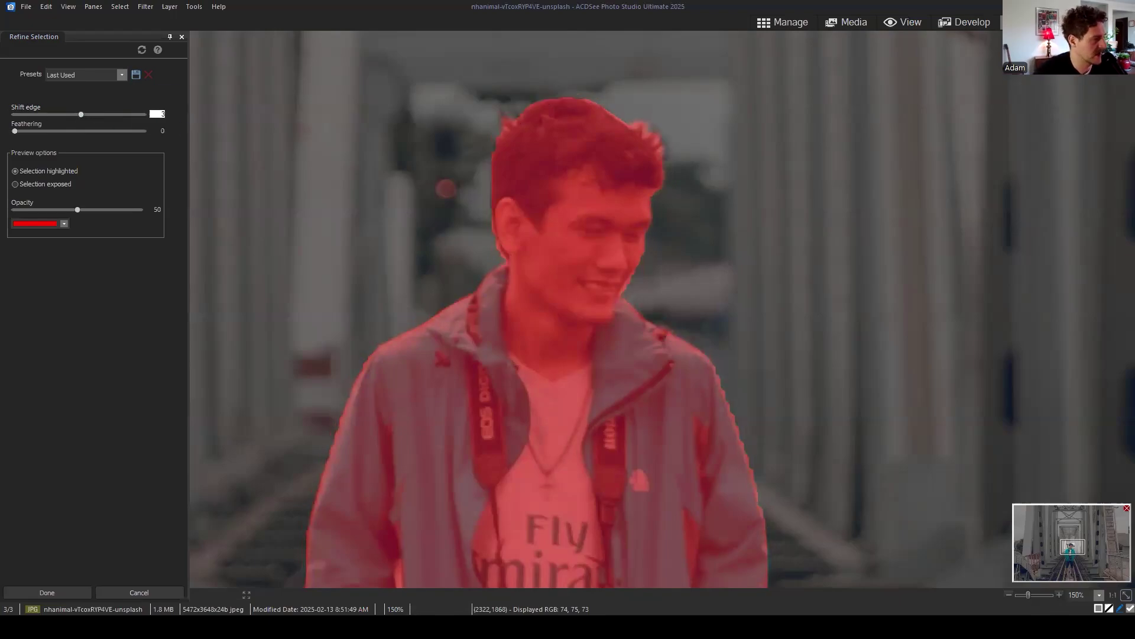
{"action": "scroll", "coordinate": [680, 261], "scroll_direction": "down", "scroll_amount": 4}
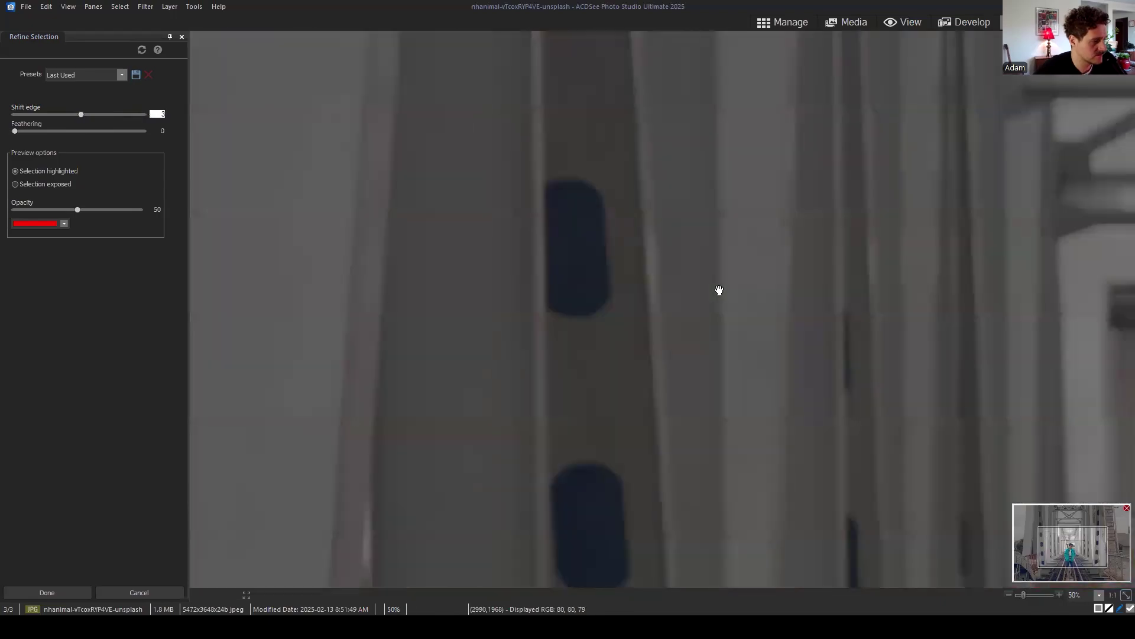
{"action": "scroll", "coordinate": [717, 288], "scroll_direction": "down", "scroll_amount": 2}
{"action": "scroll", "coordinate": [709, 323], "scroll_direction": "up", "scroll_amount": 2}
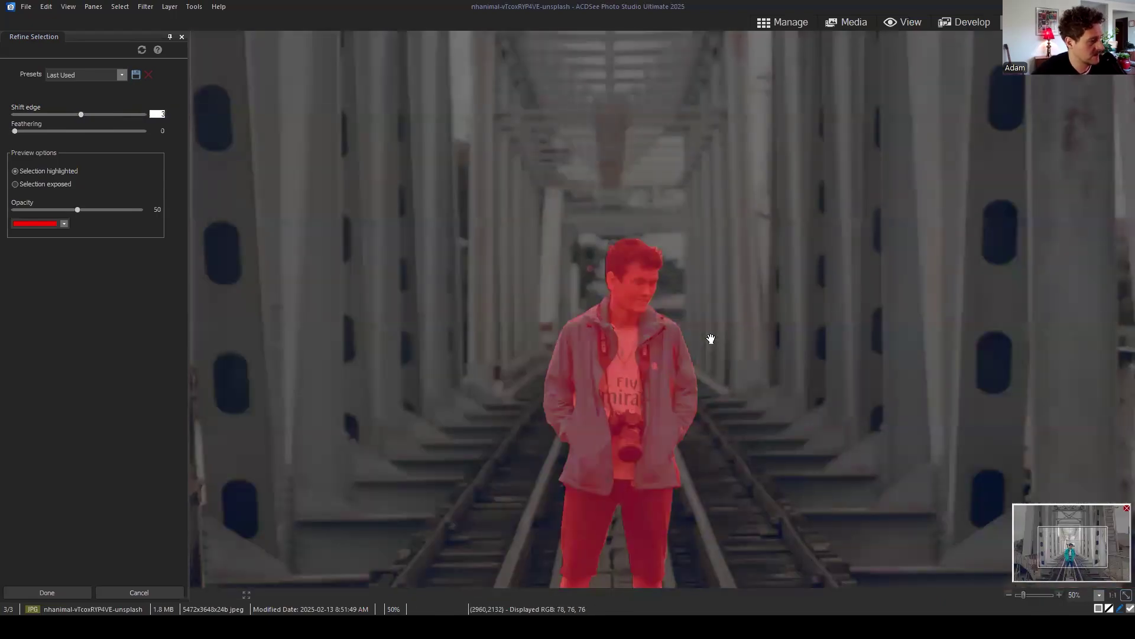
{"action": "left_click", "coordinate": [157, 113]}
{"action": "type", "text": "-1"}
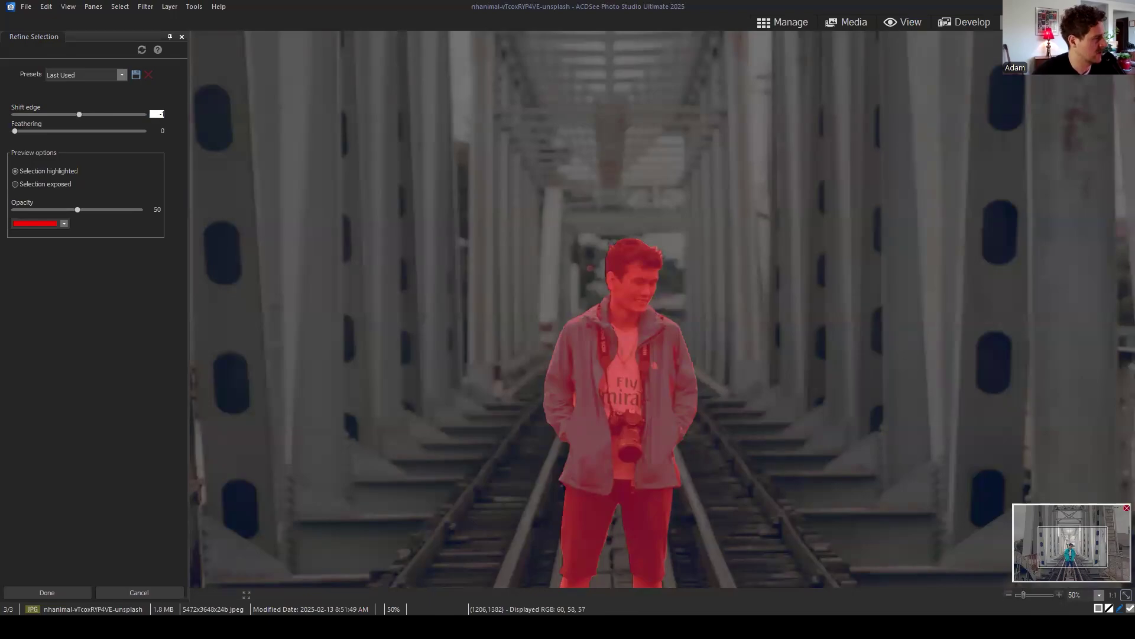
{"action": "left_click", "coordinate": [87, 284]}
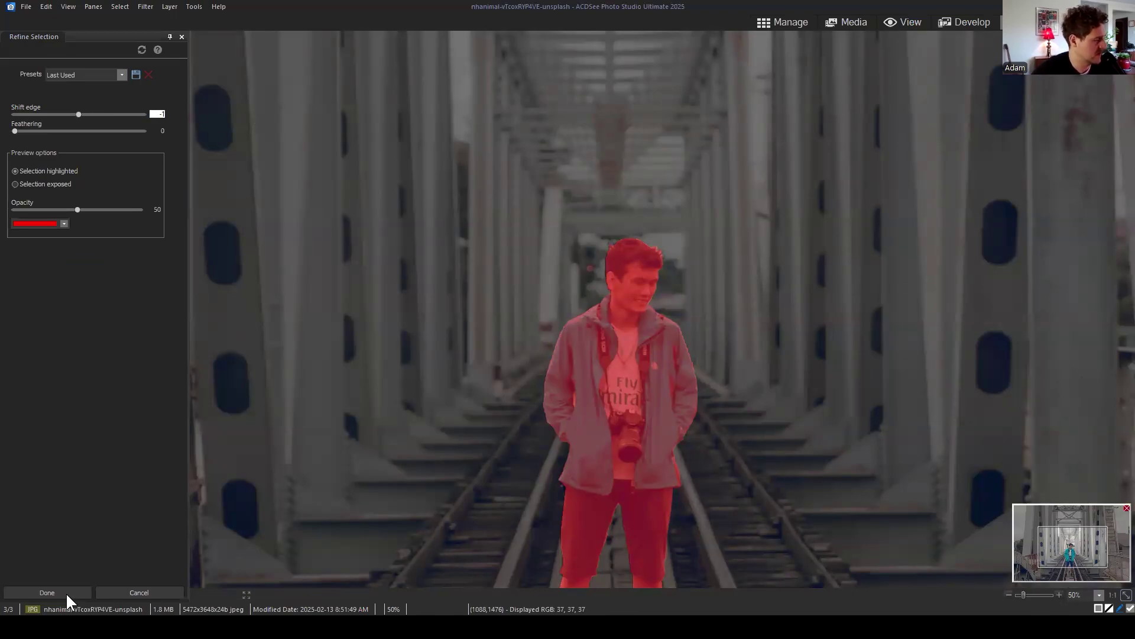
{"action": "scroll", "coordinate": [666, 372], "scroll_direction": "up", "scroll_amount": 1}
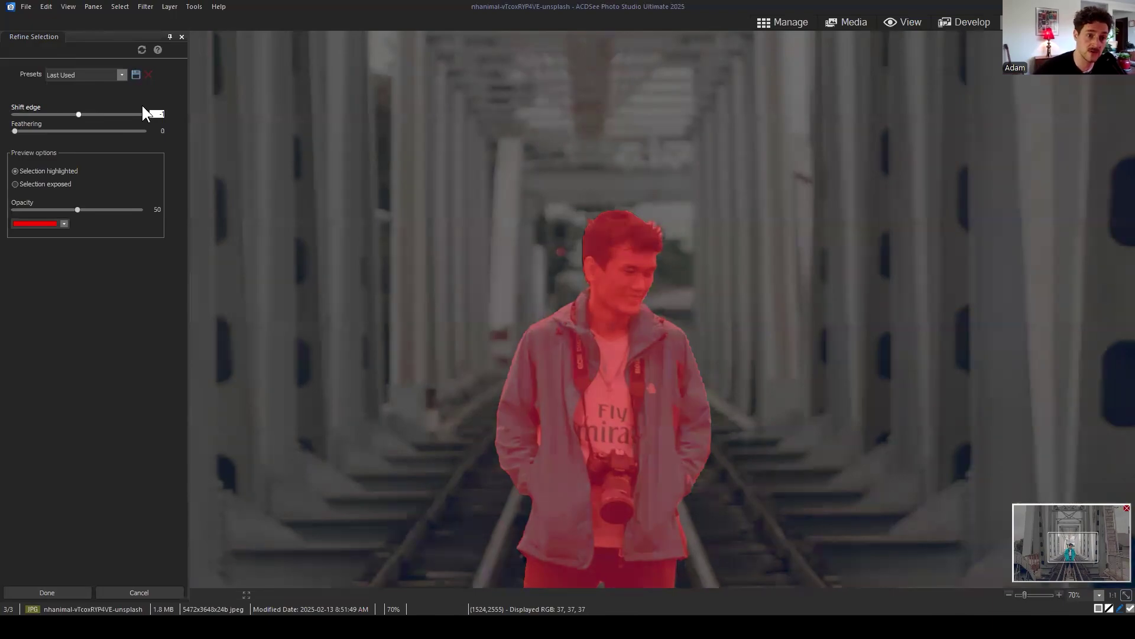
Step: Apply the refined selection, zoom out to the whole photo and make the subject layer active
{"action": "left_click", "coordinate": [53, 593]}
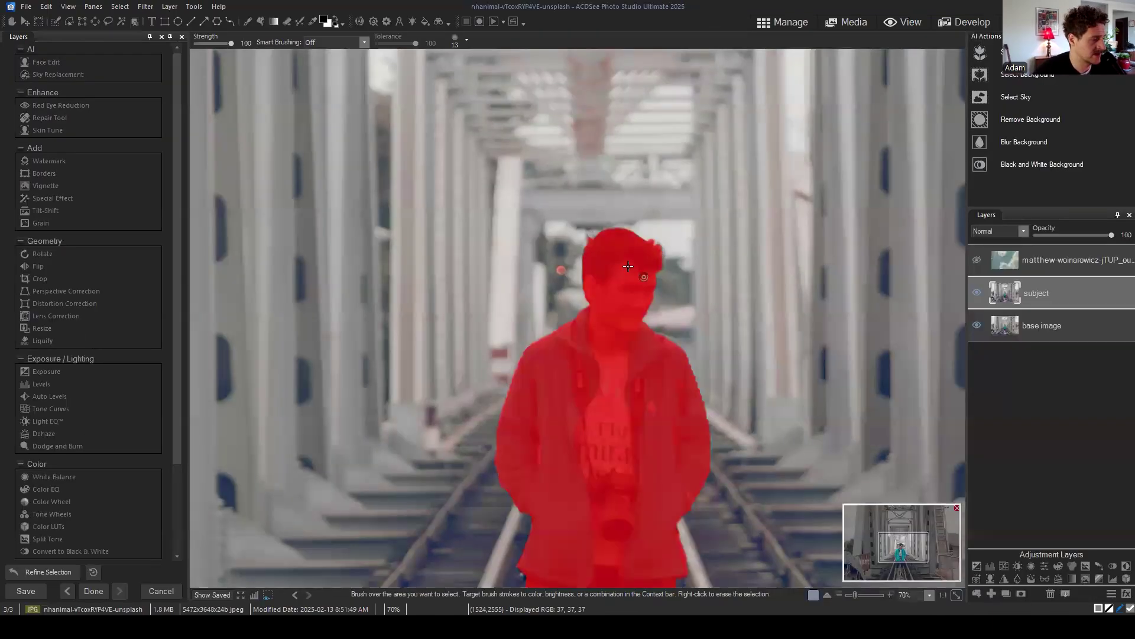
{"action": "scroll", "coordinate": [661, 327], "scroll_direction": "down", "scroll_amount": 2}
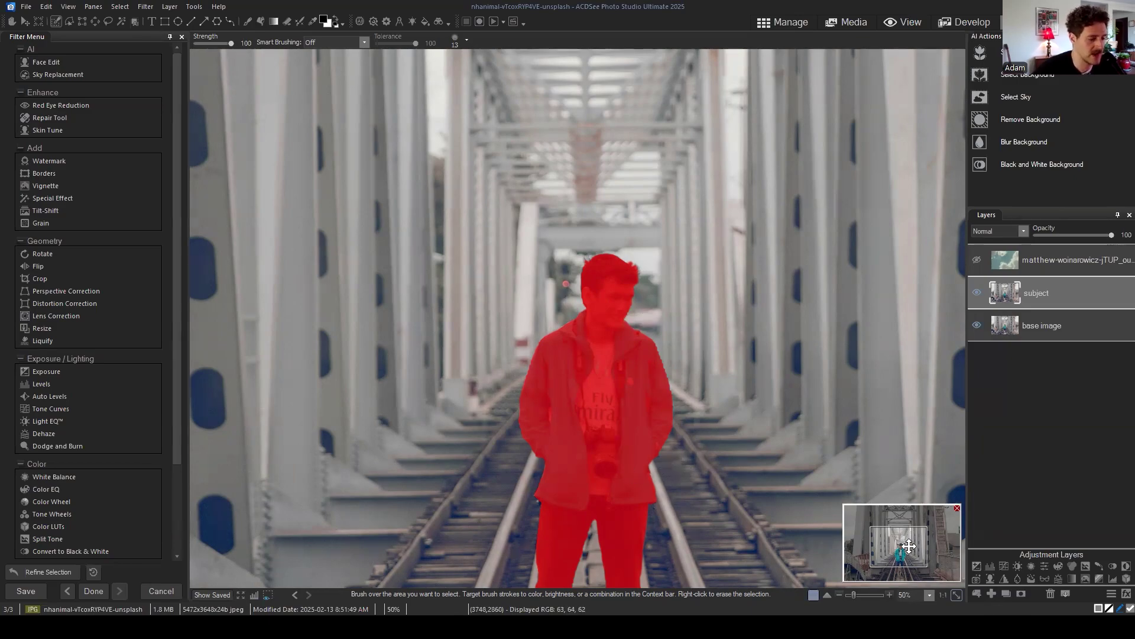
{"action": "left_click_drag", "start_coordinate": [892, 532], "coordinate": [903, 559]}
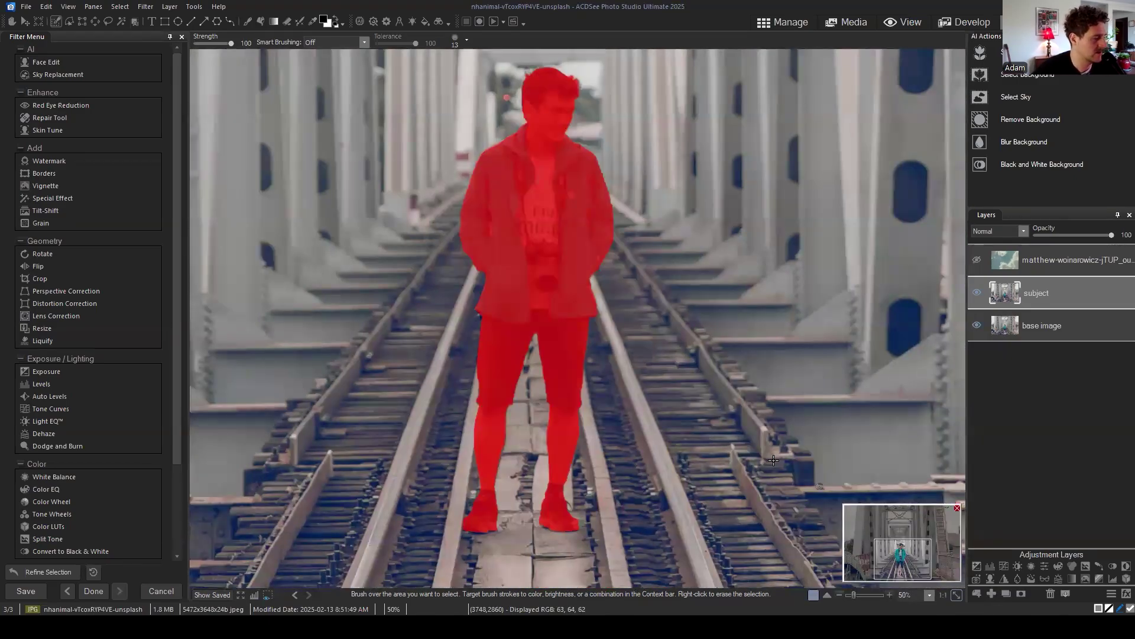
{"action": "scroll", "coordinate": [652, 202], "scroll_direction": "down", "scroll_amount": 2}
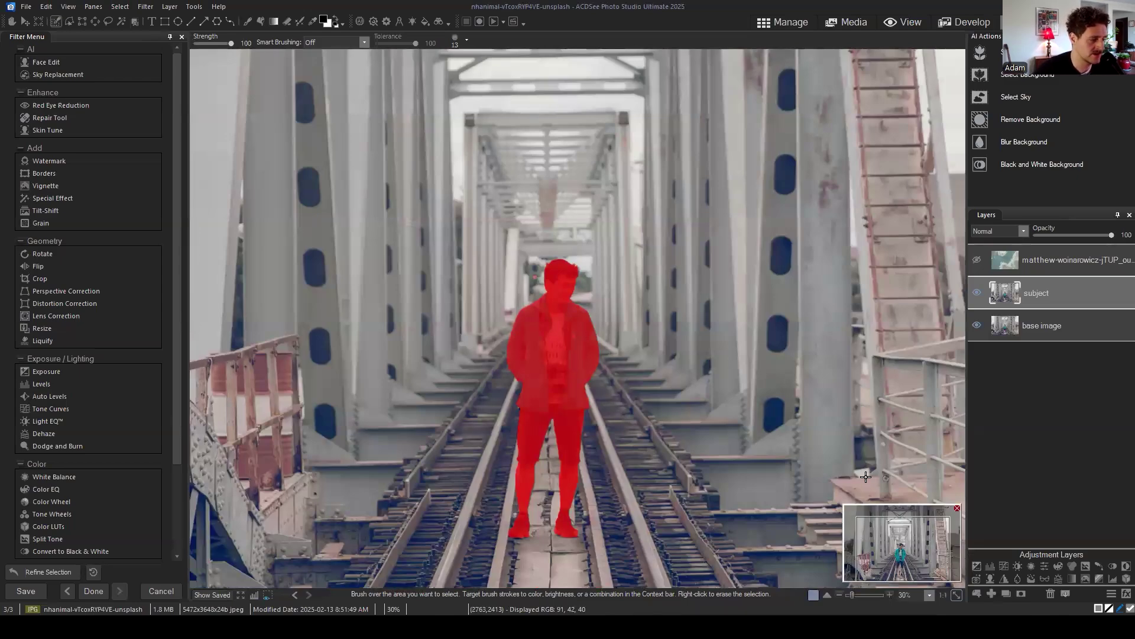
{"action": "scroll", "coordinate": [665, 349], "scroll_direction": "down", "scroll_amount": 1}
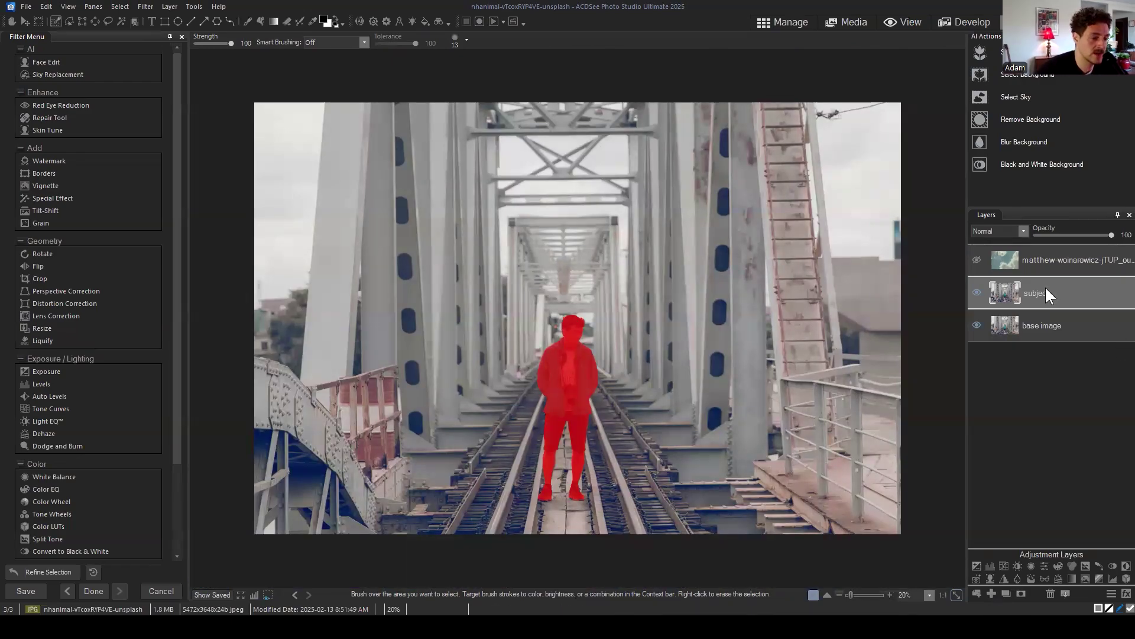
{"action": "mouse_move", "coordinate": [1045, 285]}
{"action": "left_mouse_down"}
{"action": "mouse_move", "coordinate": [1053, 278]}
{"action": "mouse_move", "coordinate": [1045, 296]}
{"action": "left_mouse_up"}
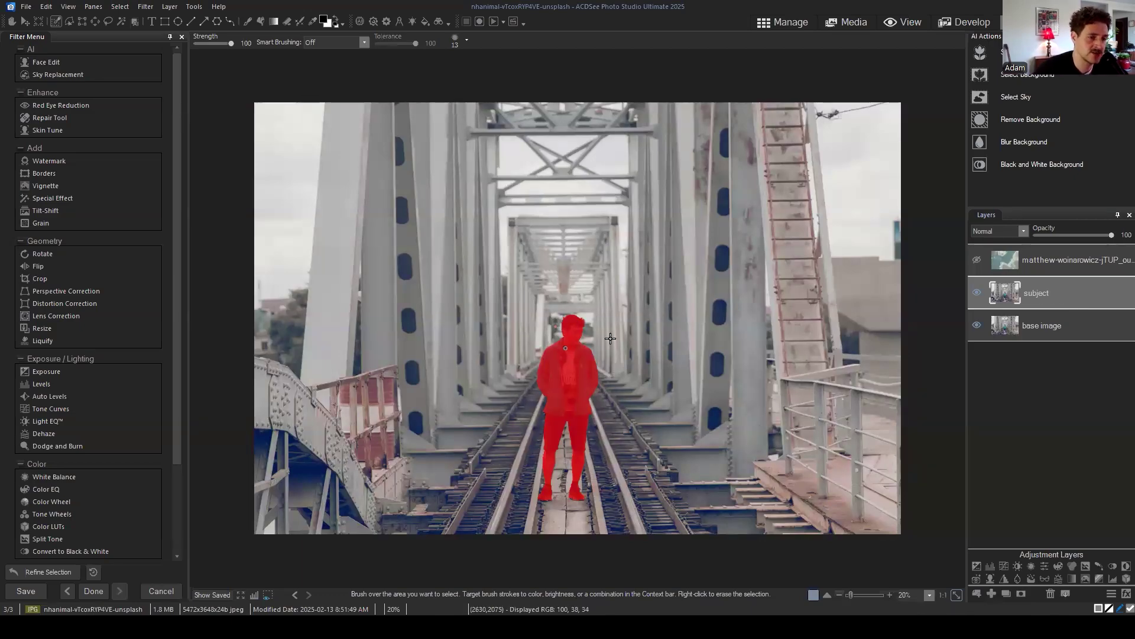
{"action": "left_click", "coordinate": [1065, 290]}
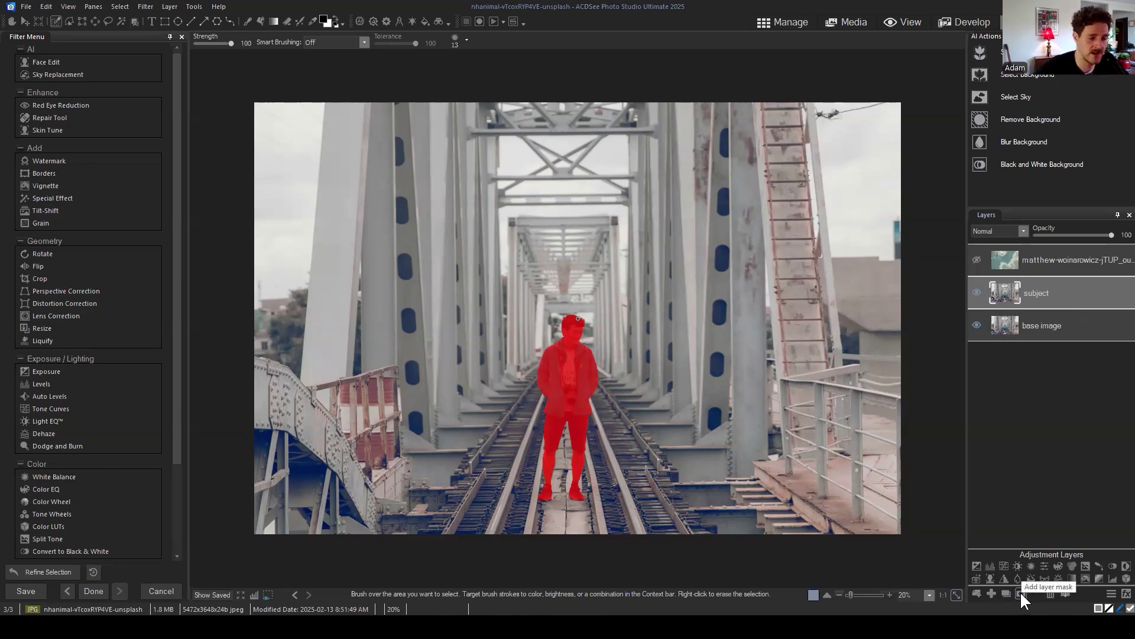
Step: Add a mask to the subject layer and clear the selection
{"action": "left_click", "coordinate": [1021, 592]}
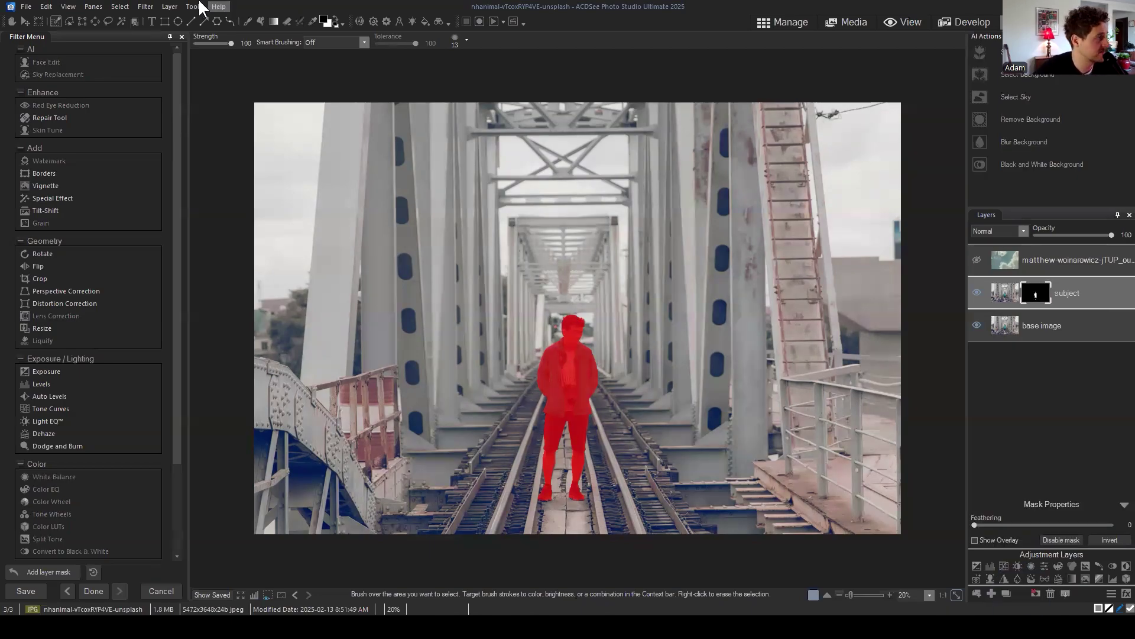
{"action": "left_click", "coordinate": [118, 8]}
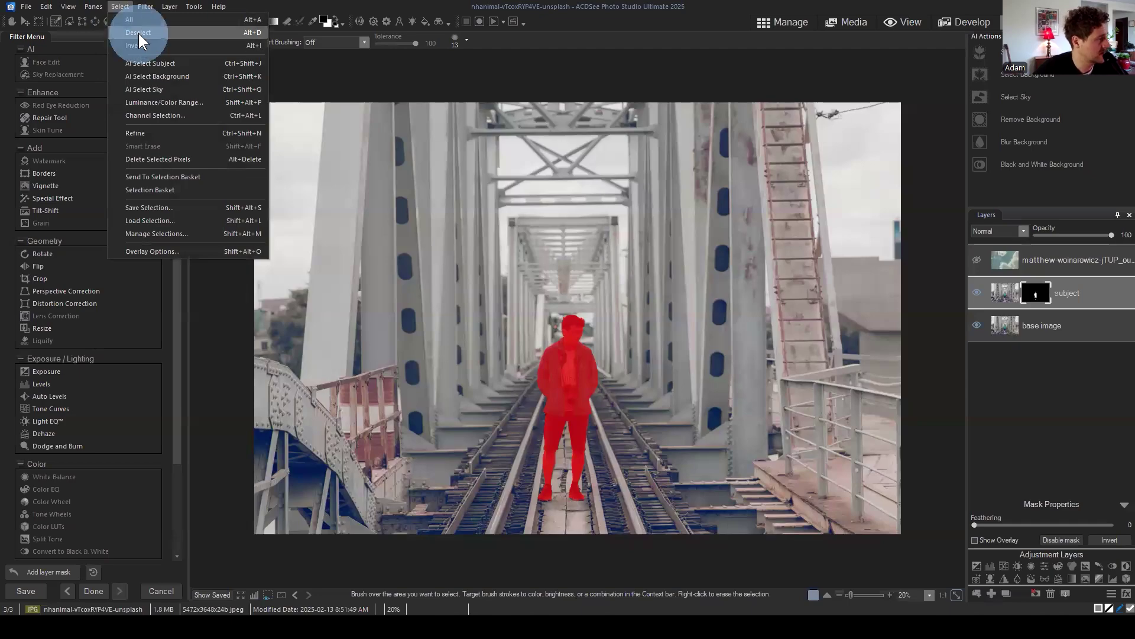
{"action": "left_click", "coordinate": [135, 47]}
Step: Hide the base image to inspect the cut-out, then show it again and select it
{"action": "left_click", "coordinate": [977, 325]}
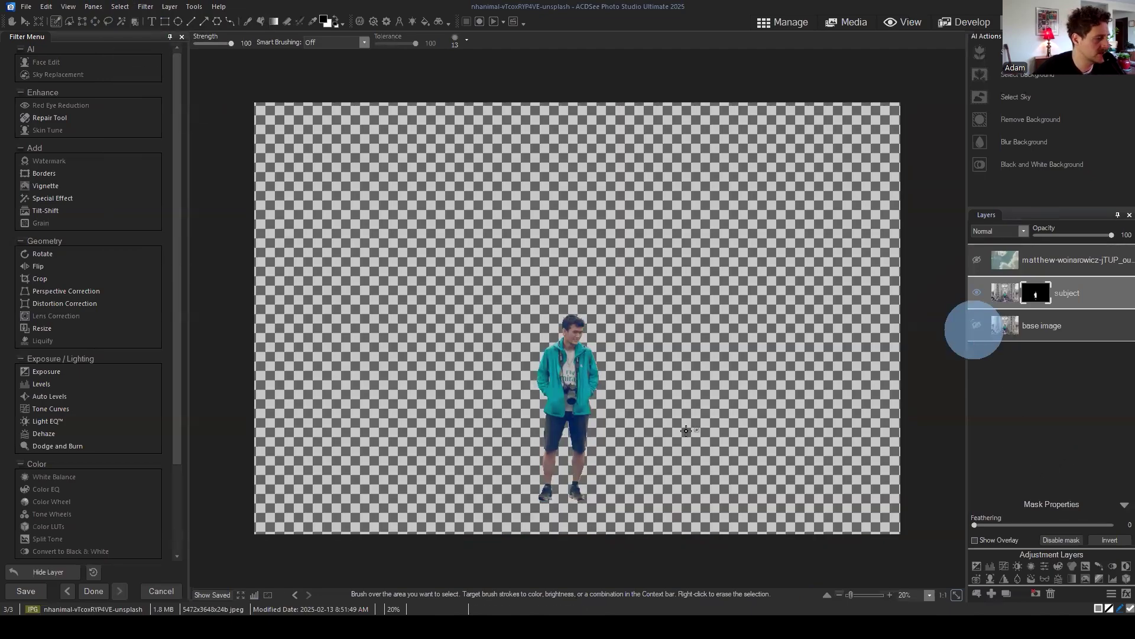
{"action": "scroll", "coordinate": [687, 421], "scroll_direction": "up", "scroll_amount": 2}
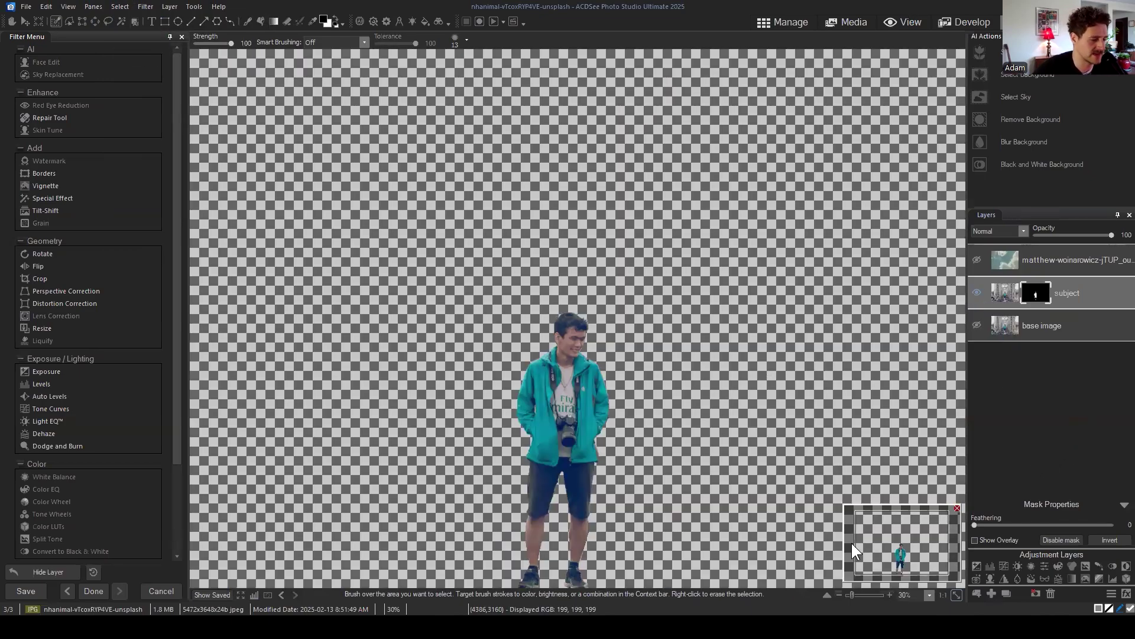
{"action": "mouse_move", "coordinate": [900, 556]}
{"action": "left_mouse_down"}
{"action": "mouse_move", "coordinate": [911, 567]}
{"action": "mouse_move", "coordinate": [901, 567]}
{"action": "left_mouse_up"}
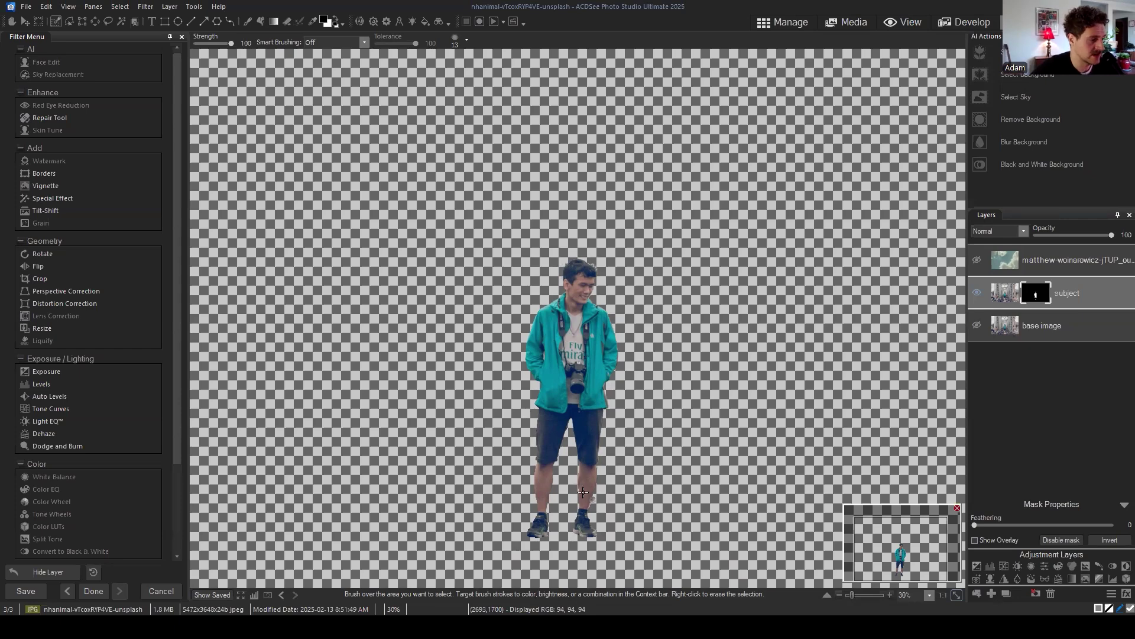
{"action": "left_click_drag", "start_coordinate": [1088, 295], "coordinate": [1094, 299]}
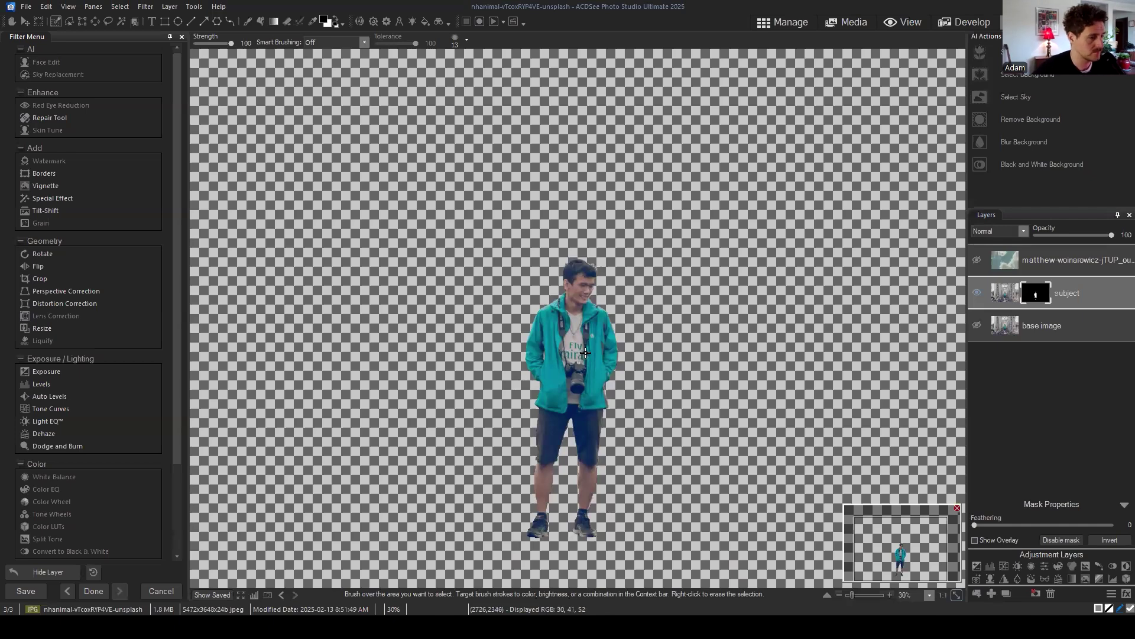
{"action": "scroll", "coordinate": [682, 378], "scroll_direction": "down", "scroll_amount": 1}
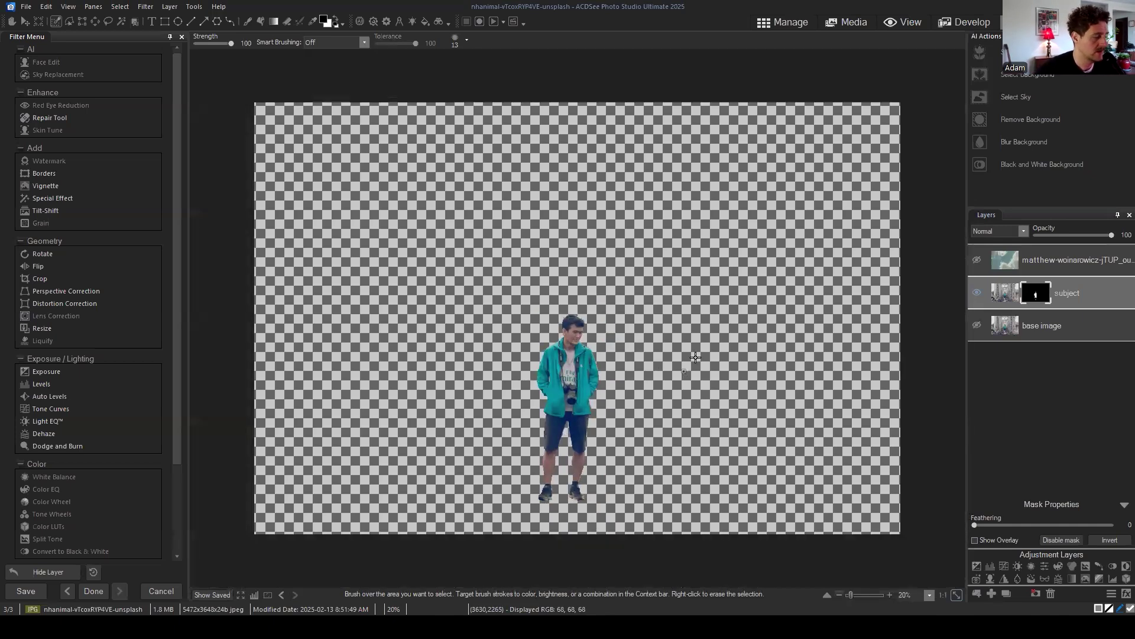
{"action": "left_click", "coordinate": [978, 325]}
{"action": "left_click", "coordinate": [1054, 329]}
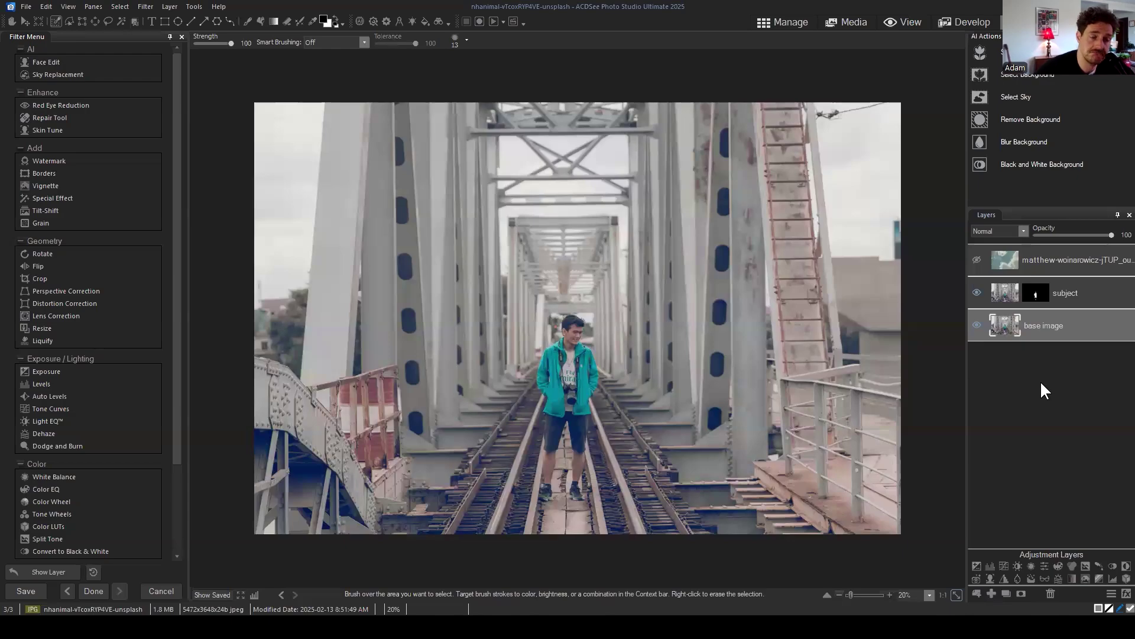
Step: Add blank Layer 1 above the base image, then reselect the base image and pick the Eyedropper
{"action": "left_click", "coordinate": [992, 590]}
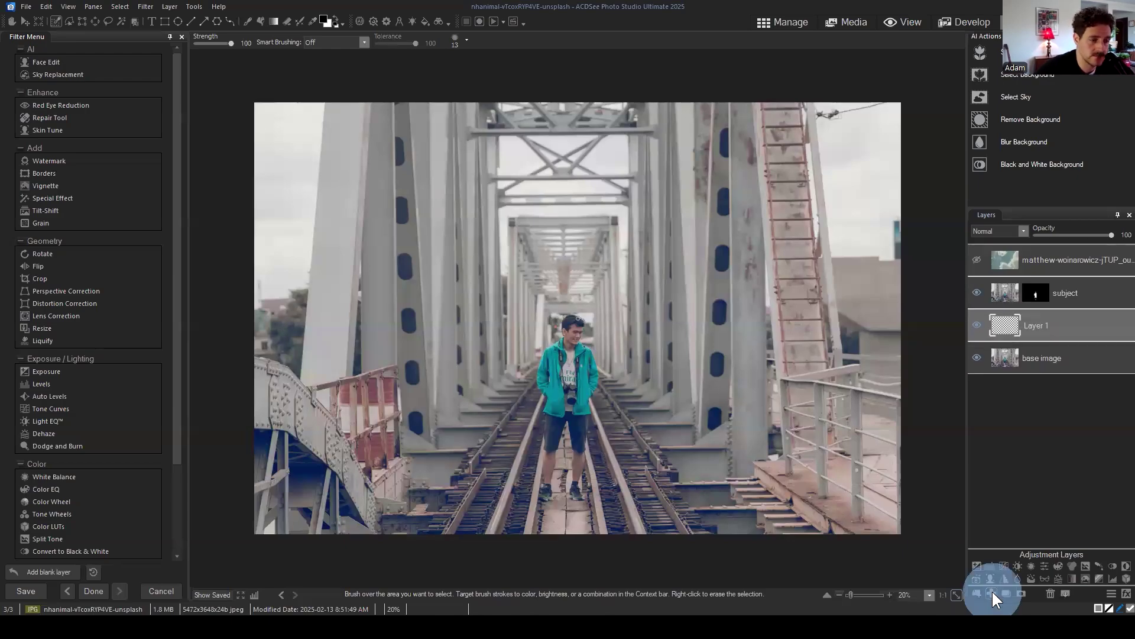
{"action": "left_click", "coordinate": [1074, 337]}
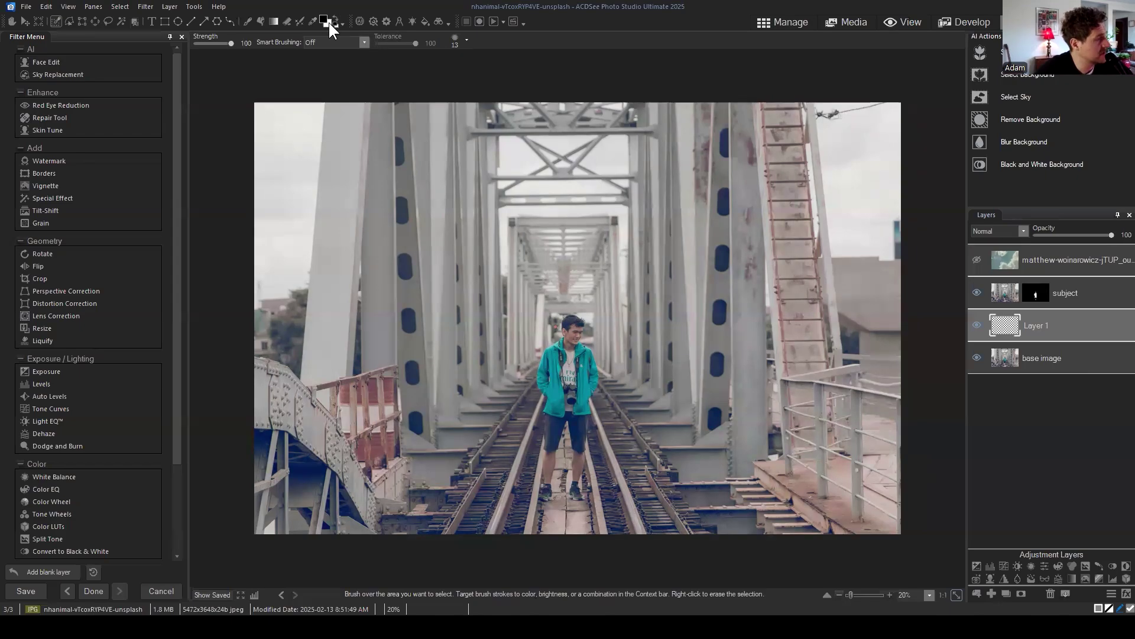
{"action": "left_click", "coordinate": [1092, 360]}
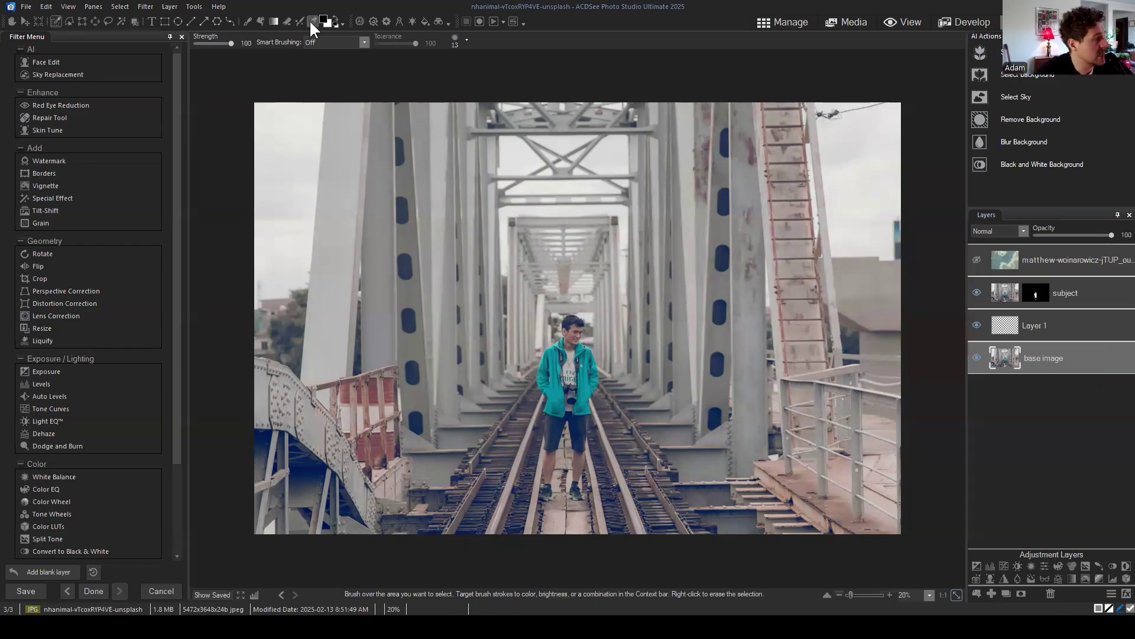
{"action": "left_click", "coordinate": [311, 22]}
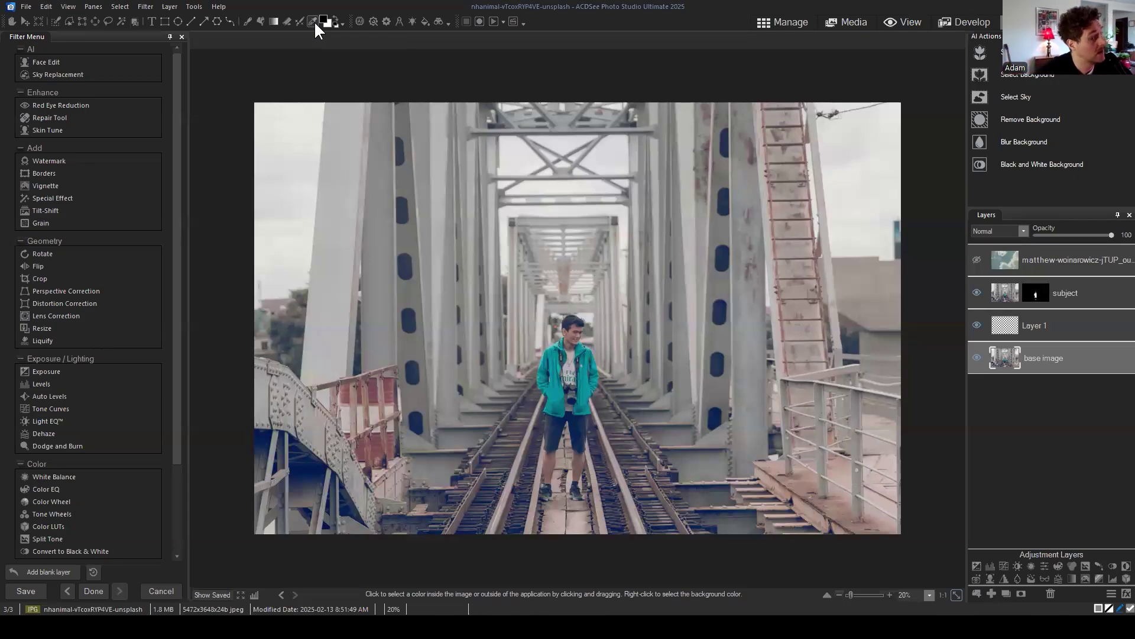
Step: Take trial Eyedropper samples of the pale upper-left sky with Layer 1 and the subject mask selected
{"action": "left_click", "coordinate": [315, 20]}
{"action": "left_click", "coordinate": [1047, 326]}
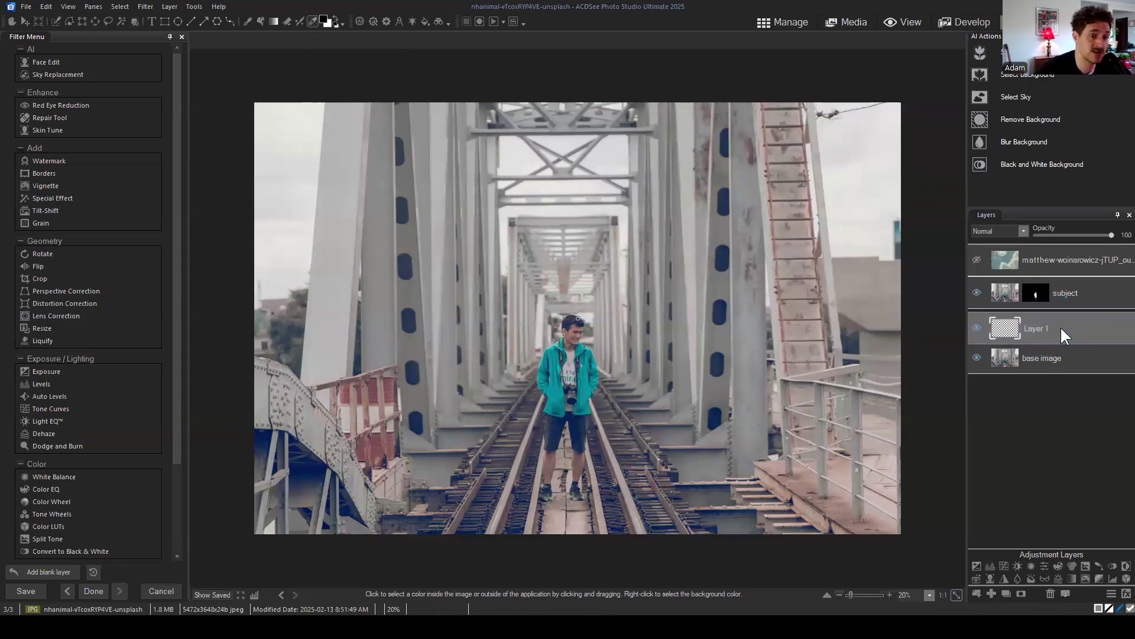
{"action": "left_click", "coordinate": [1060, 325]}
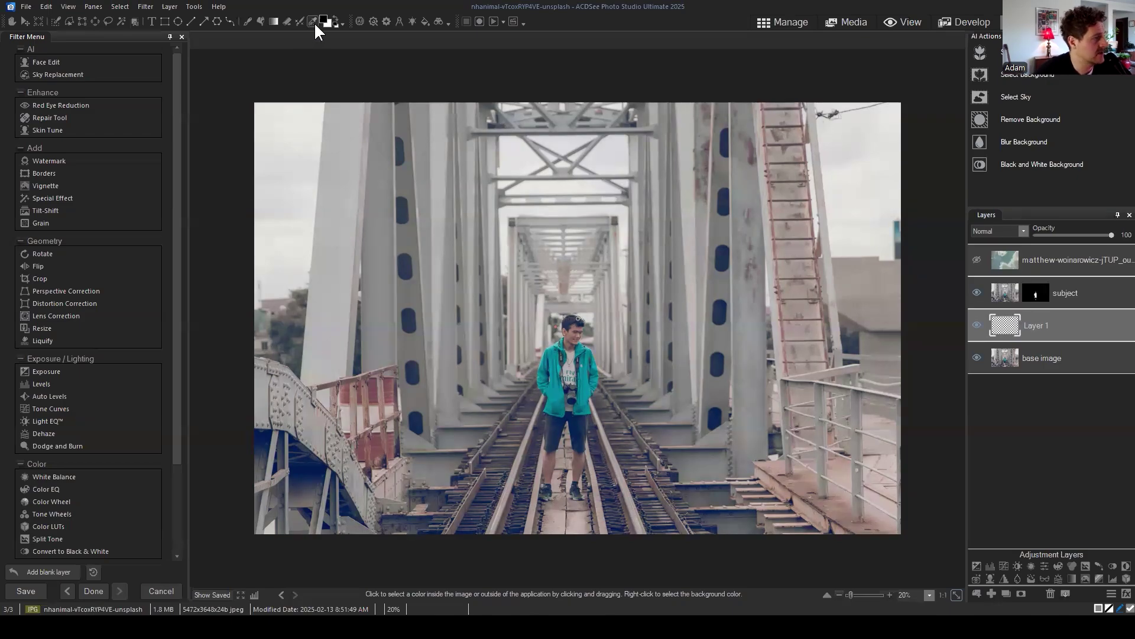
{"action": "left_click", "coordinate": [299, 183]}
{"action": "left_click", "coordinate": [1058, 322]}
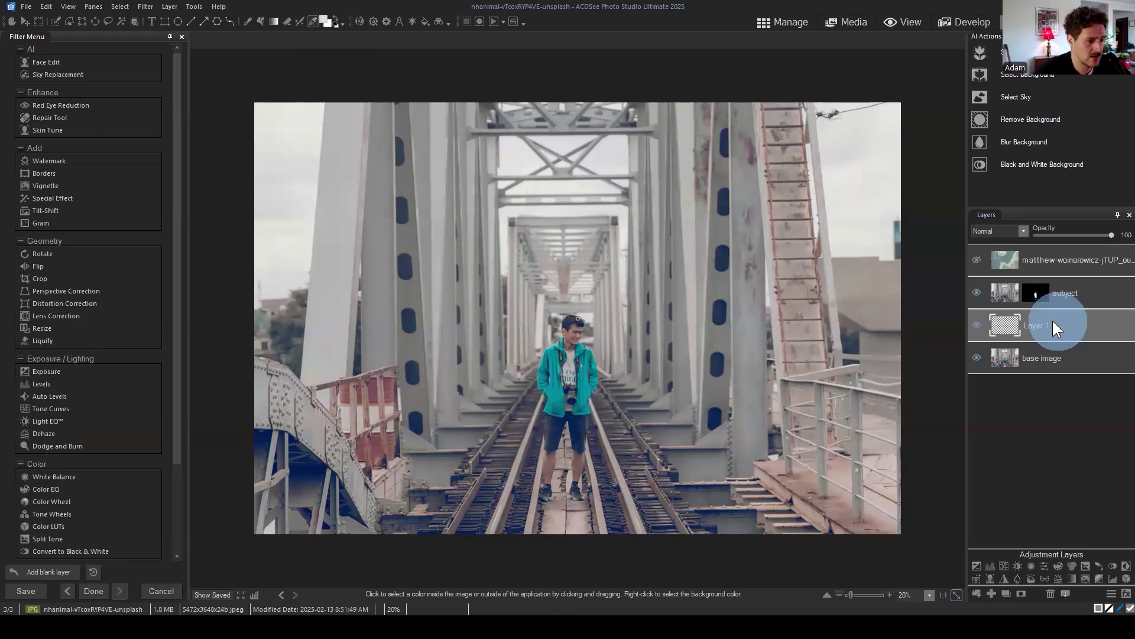
{"action": "left_click", "coordinate": [291, 175]}
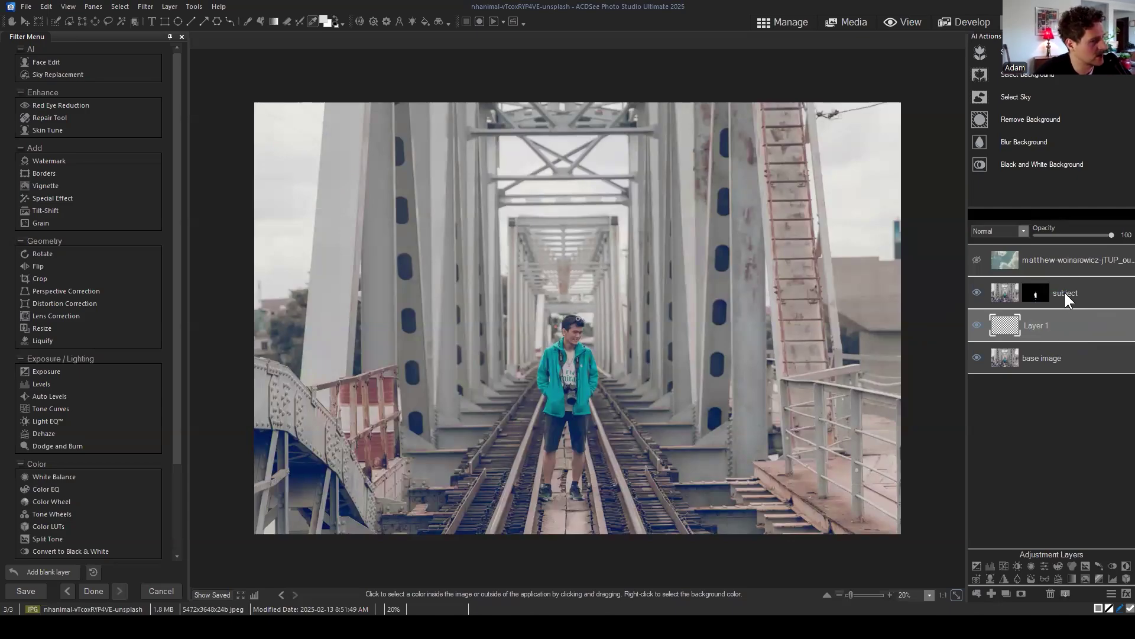
{"action": "left_click", "coordinate": [1027, 294]}
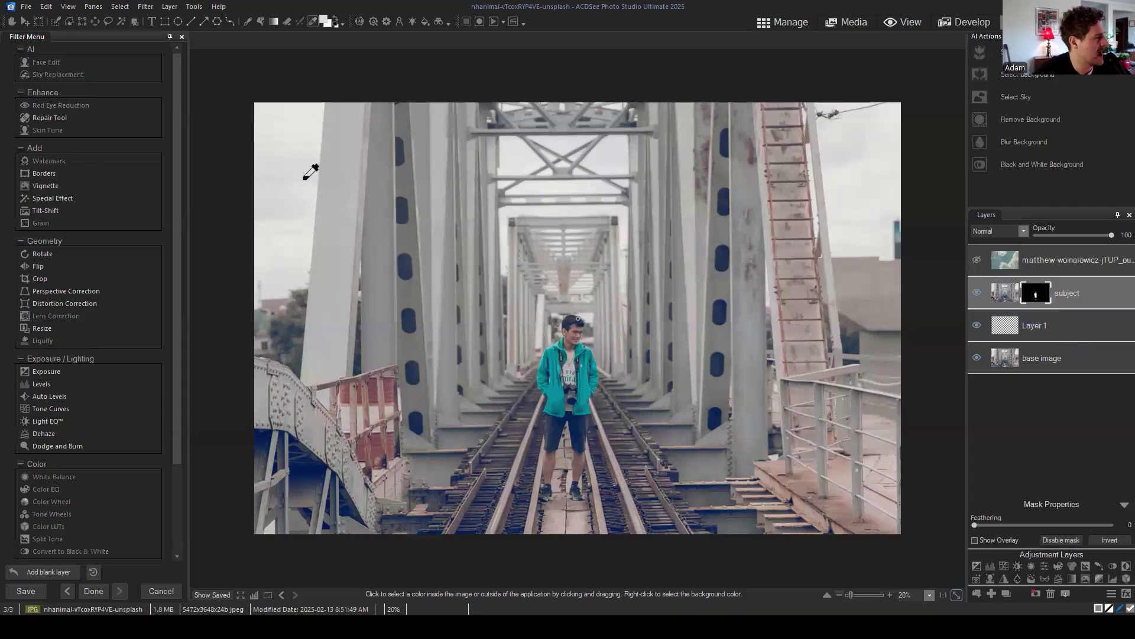
{"action": "left_click", "coordinate": [301, 179]}
{"action": "left_click", "coordinate": [301, 179]}
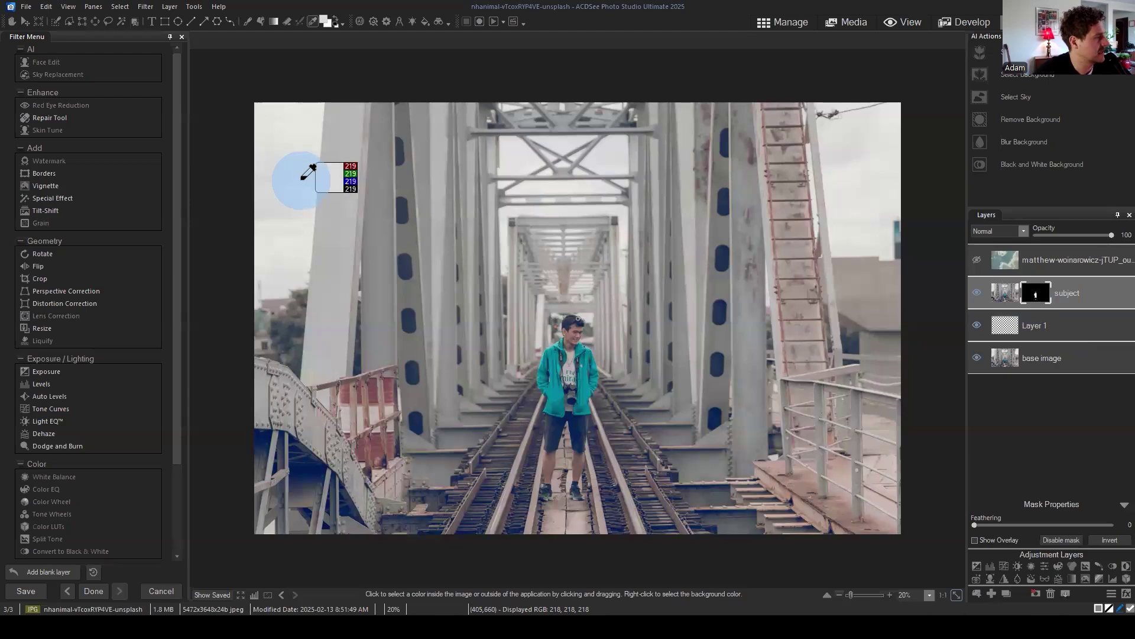
Step: With the base image layer selected, sample the bright left sky as an off-white foreground colour
{"action": "left_click", "coordinate": [1080, 328]}
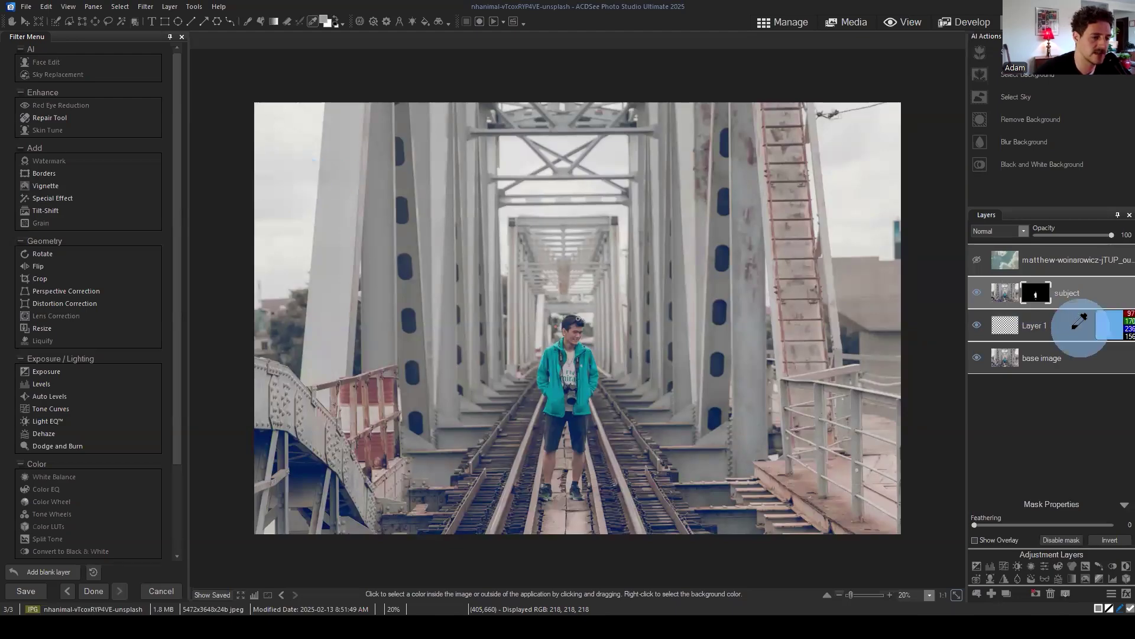
{"action": "left_click", "coordinate": [1052, 358]}
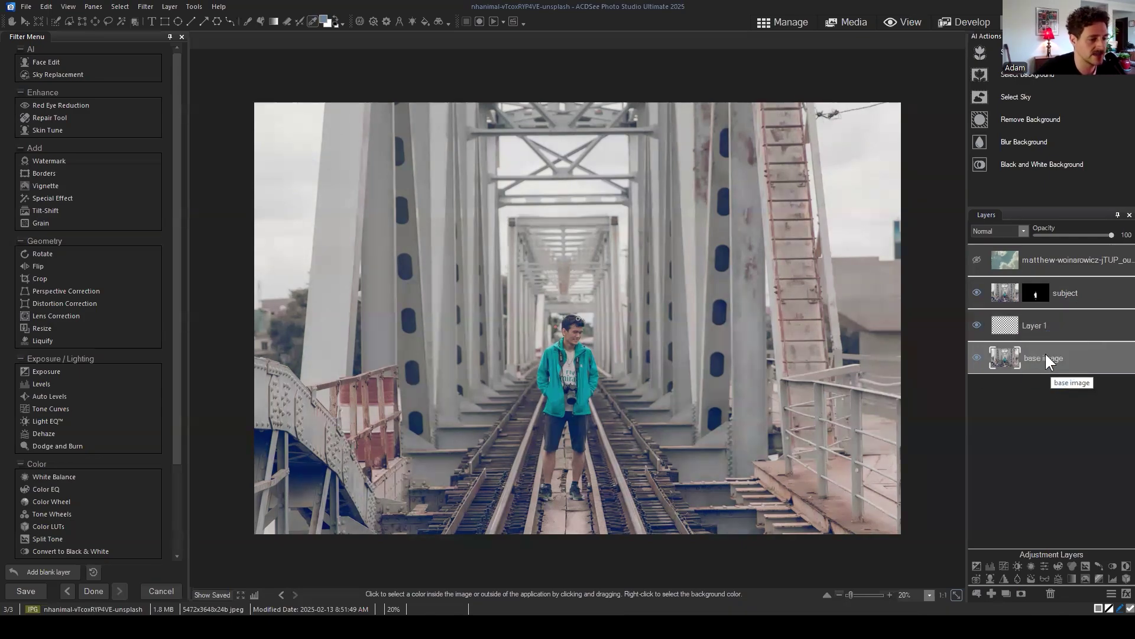
{"action": "left_click", "coordinate": [1057, 359]}
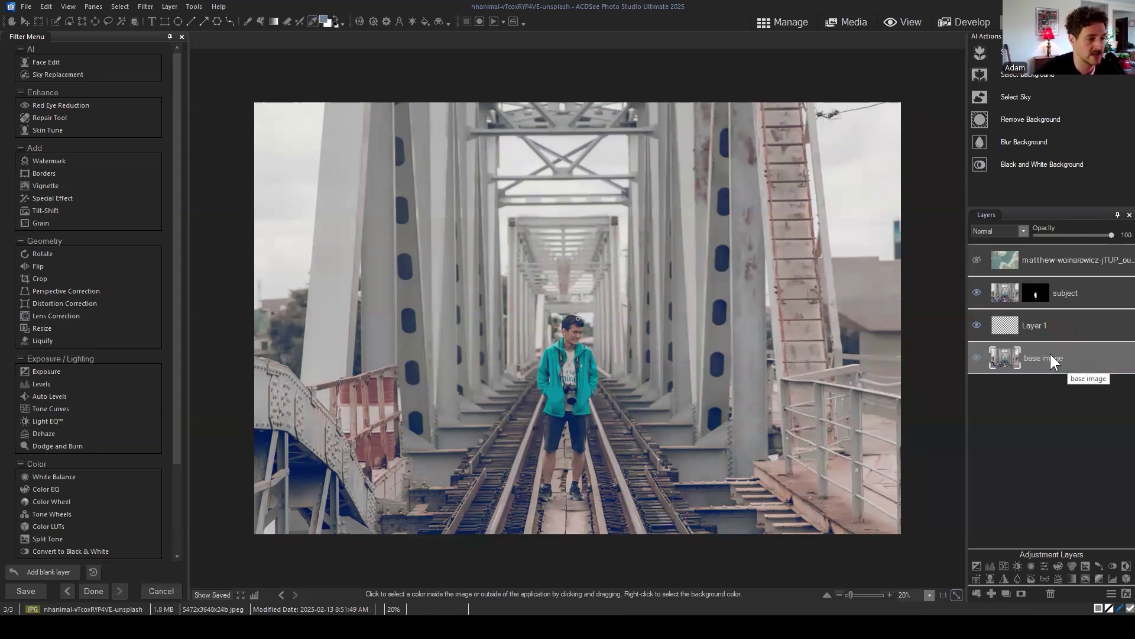
{"action": "left_click_drag", "start_coordinate": [1064, 355], "coordinate": [1069, 348]}
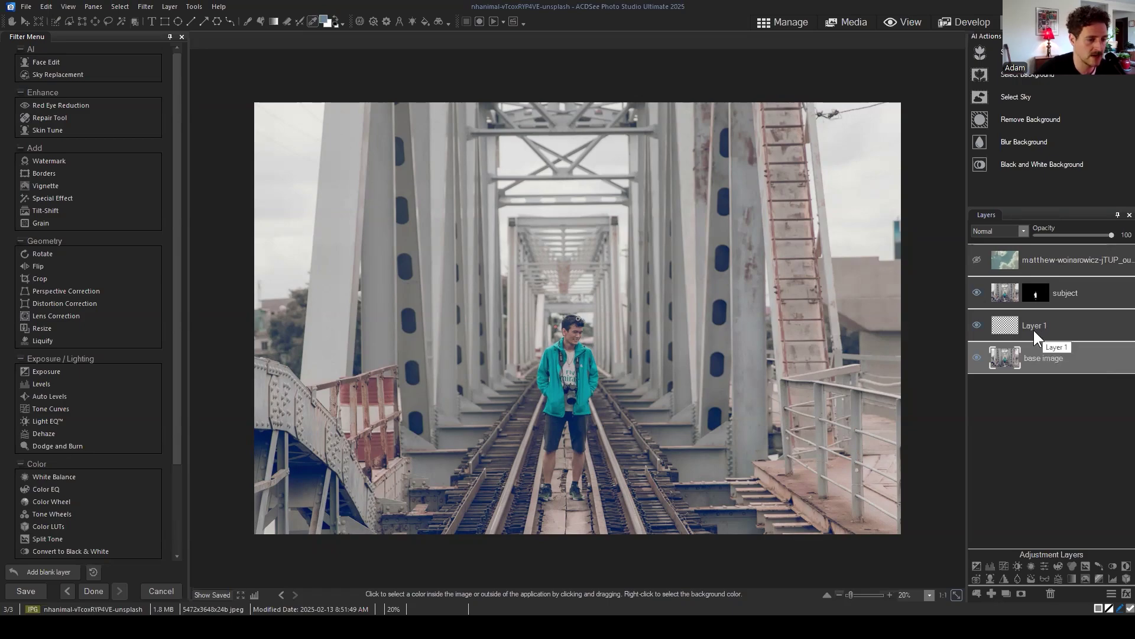
{"action": "left_click_drag", "start_coordinate": [311, 182], "coordinate": [290, 189]}
{"action": "left_click", "coordinate": [282, 241]}
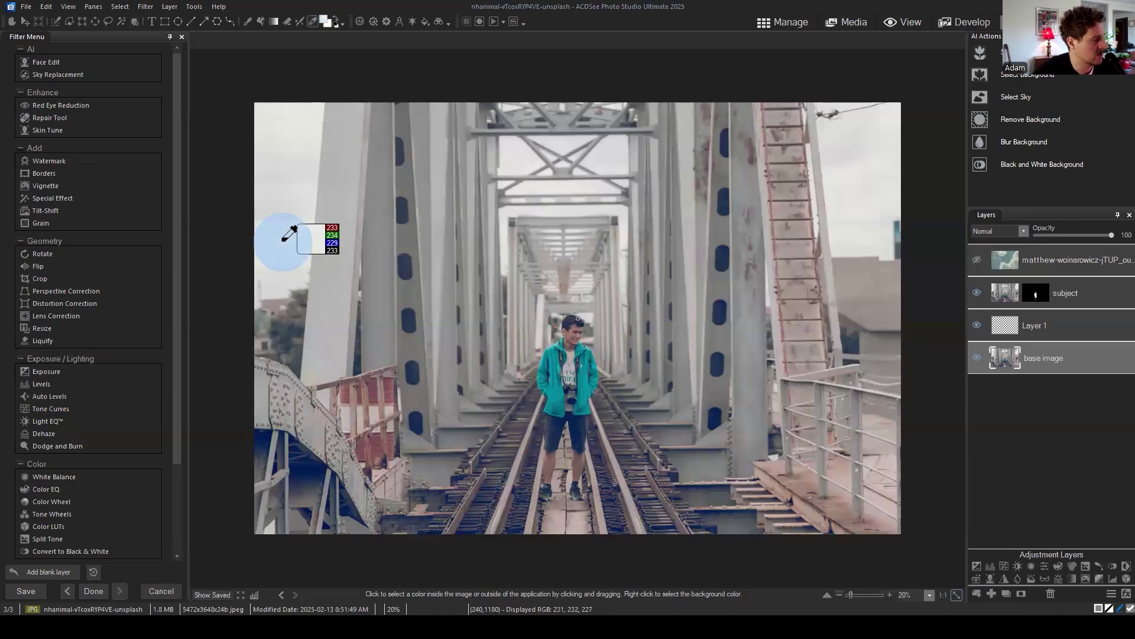
{"action": "left_click_drag", "start_coordinate": [284, 241], "coordinate": [286, 240]}
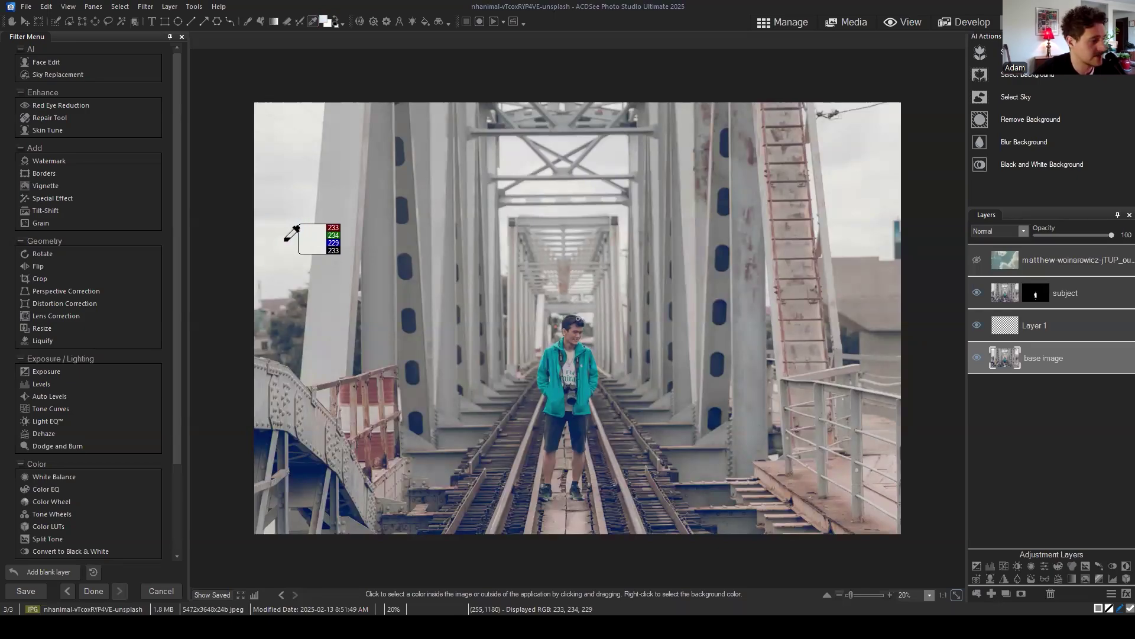
{"action": "left_click", "coordinate": [286, 239]}
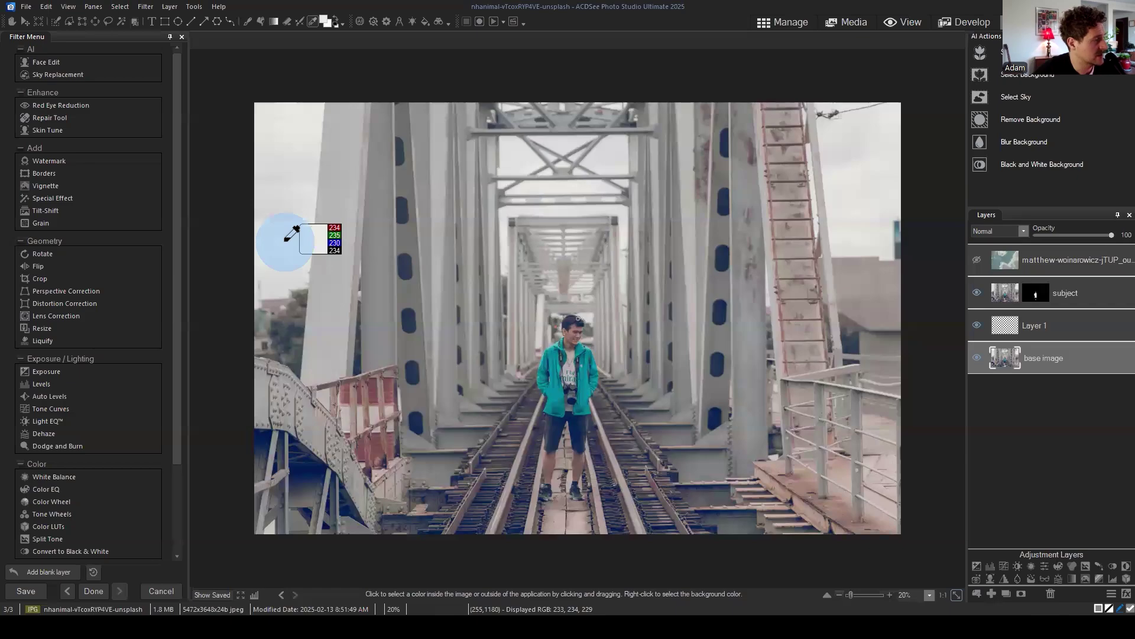
Step: Confirm the foreground colour reads hex EAEBE6 on the Custom tab and accept it
{"action": "left_click", "coordinate": [324, 20]}
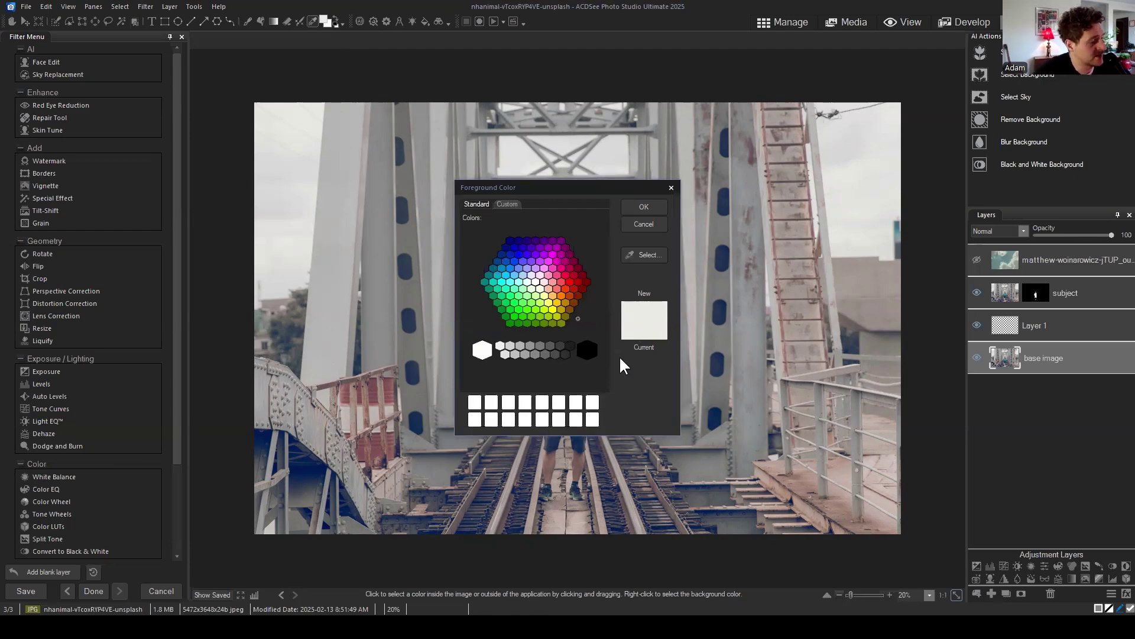
{"action": "left_click", "coordinate": [507, 204]}
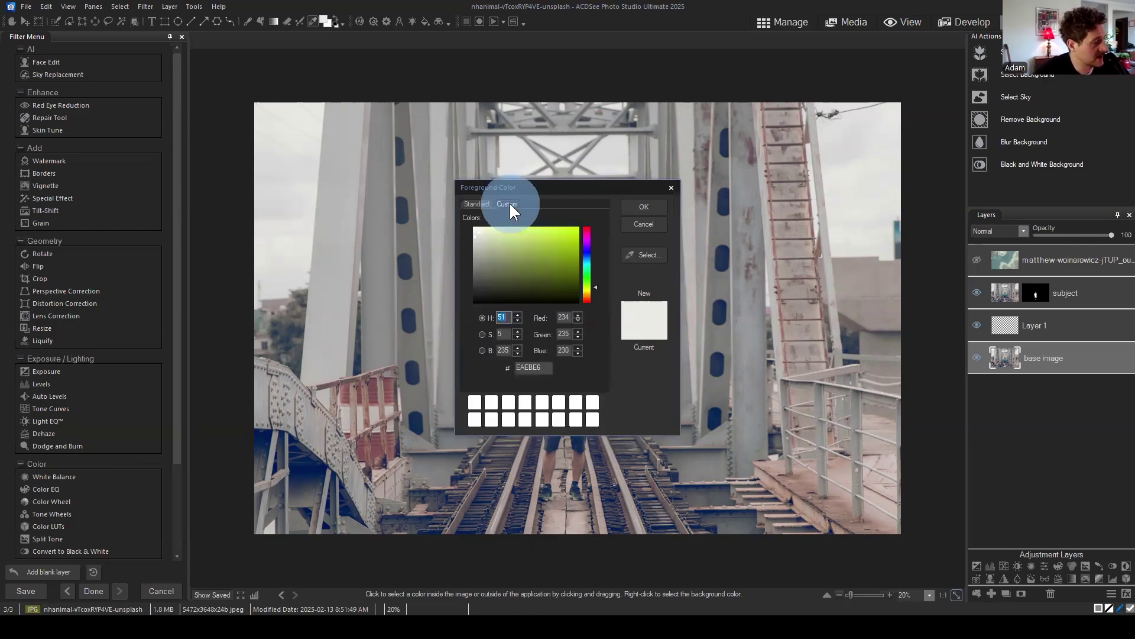
{"action": "double_click", "coordinate": [545, 368]}
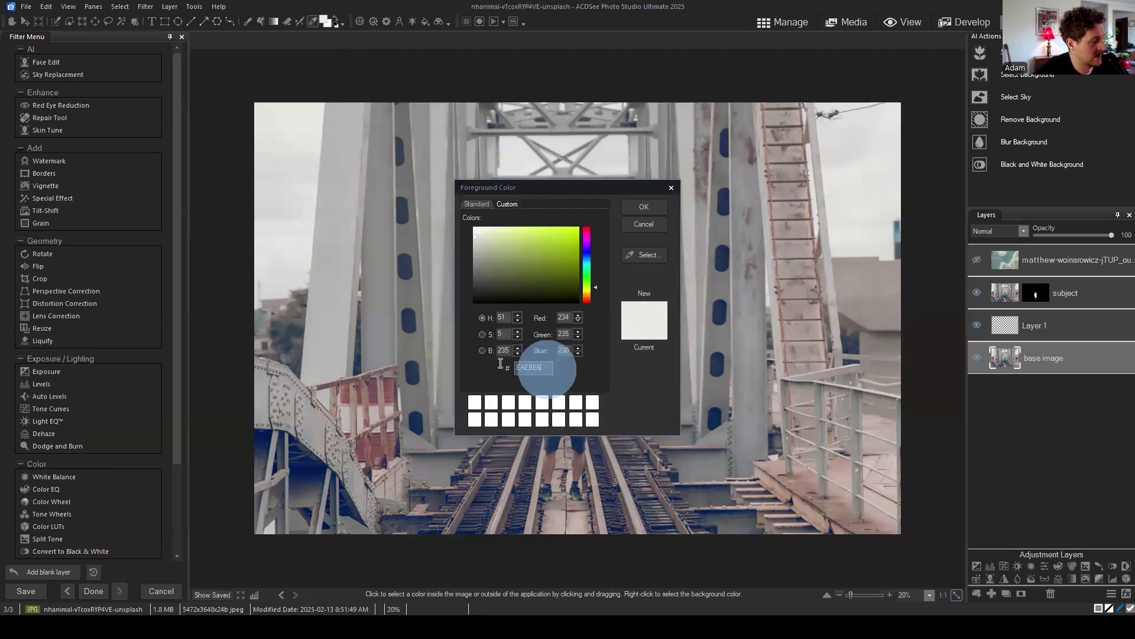
{"action": "left_click", "coordinate": [551, 368]}
{"action": "left_click_drag", "start_coordinate": [533, 367], "coordinate": [496, 368]}
{"action": "left_click", "coordinate": [645, 207]}
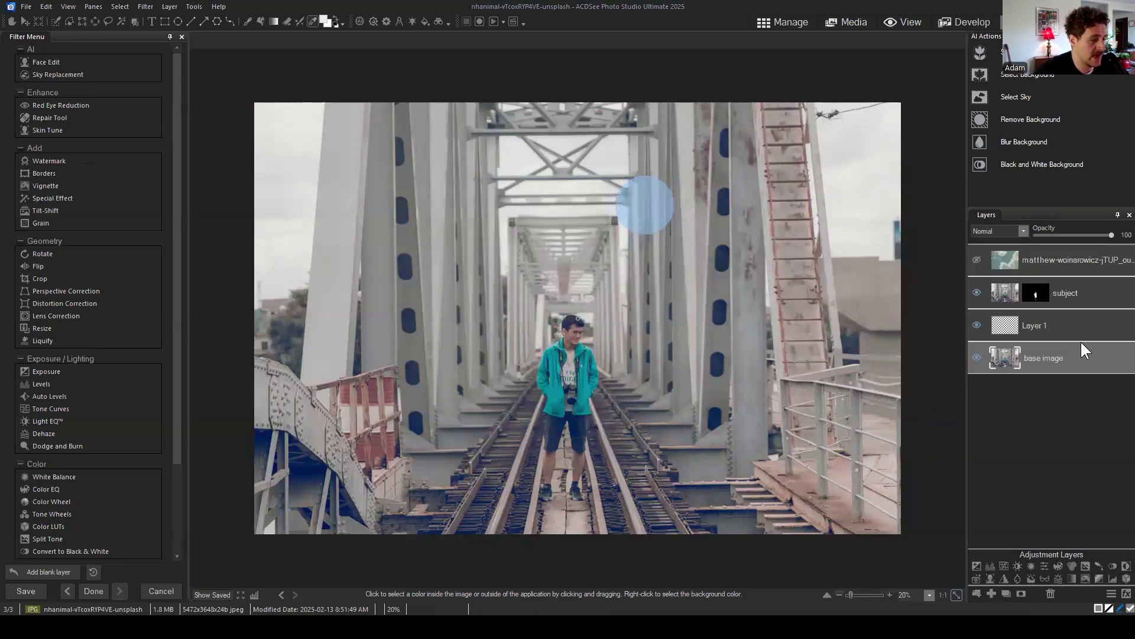
Step: Select Layer 1 and switch to the Fill tool at opacity 100, threshold 20
{"action": "left_click", "coordinate": [1068, 331]}
{"action": "mouse_move", "coordinate": [1037, 325]}
{"action": "left_mouse_down"}
{"action": "mouse_move", "coordinate": [1045, 334]}
{"action": "mouse_move", "coordinate": [1034, 323]}
{"action": "mouse_move", "coordinate": [1062, 318]}
{"action": "mouse_move", "coordinate": [1046, 331]}
{"action": "mouse_move", "coordinate": [1052, 324]}
{"action": "left_mouse_up"}
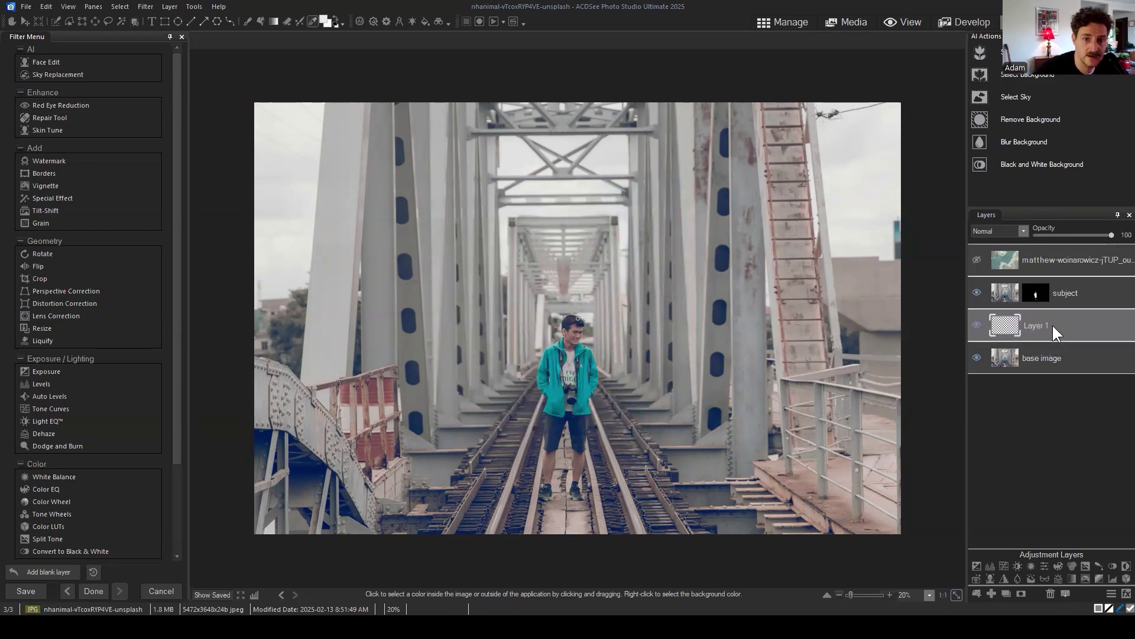
{"action": "left_click", "coordinate": [260, 21]}
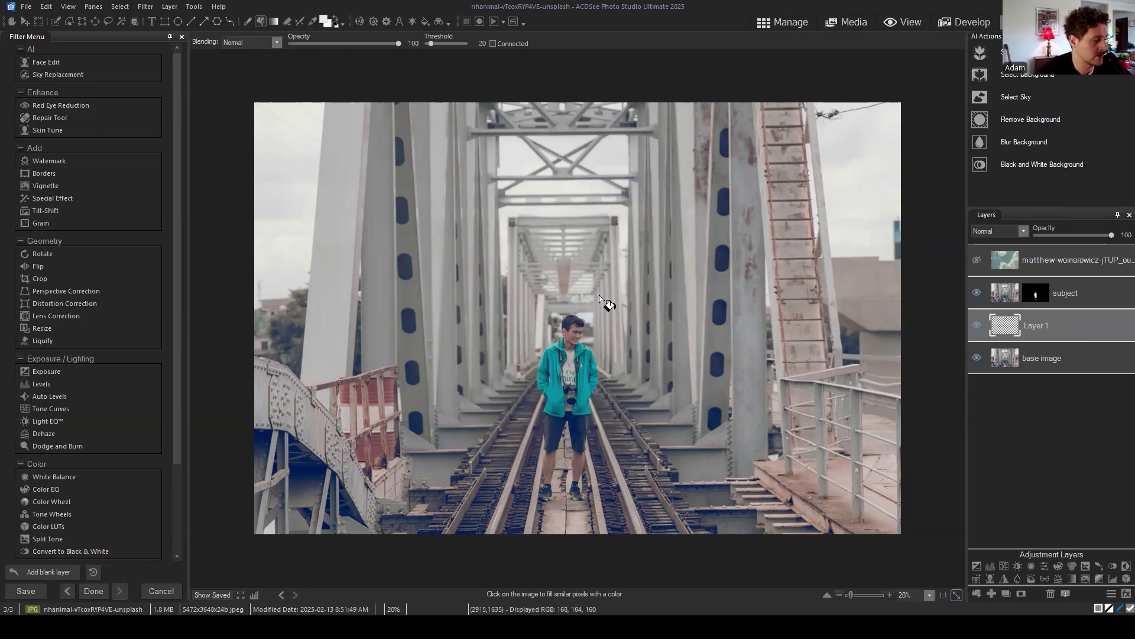
Step: Flood Layer 1 with the off-white colour, then reselect the filled Layer 1
{"action": "left_click", "coordinate": [600, 296]}
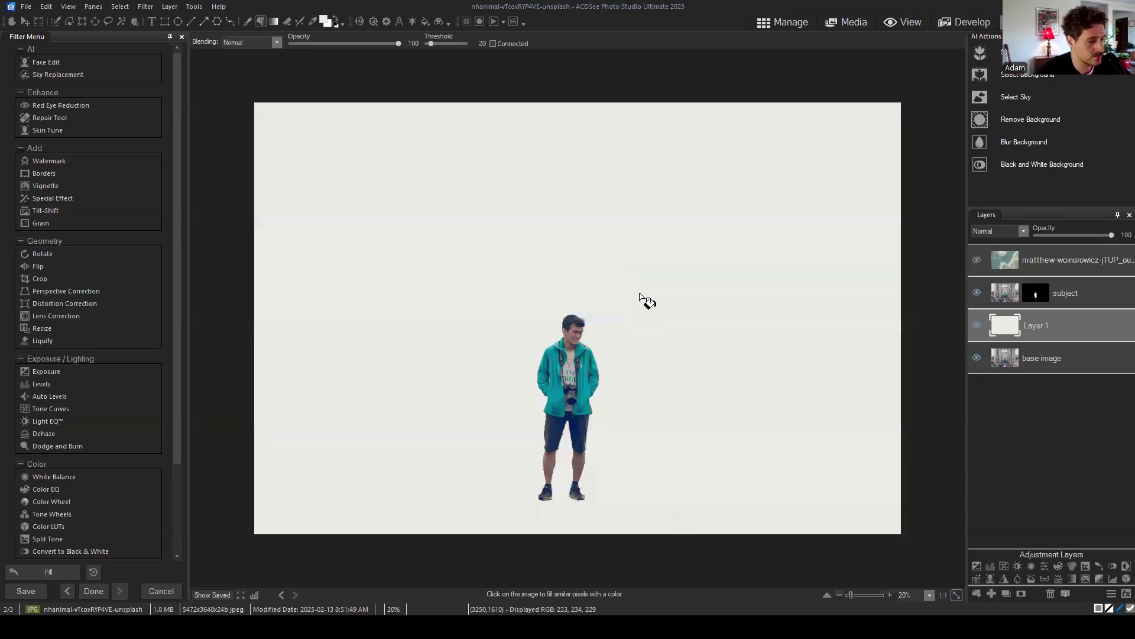
{"action": "left_click", "coordinate": [119, 6]}
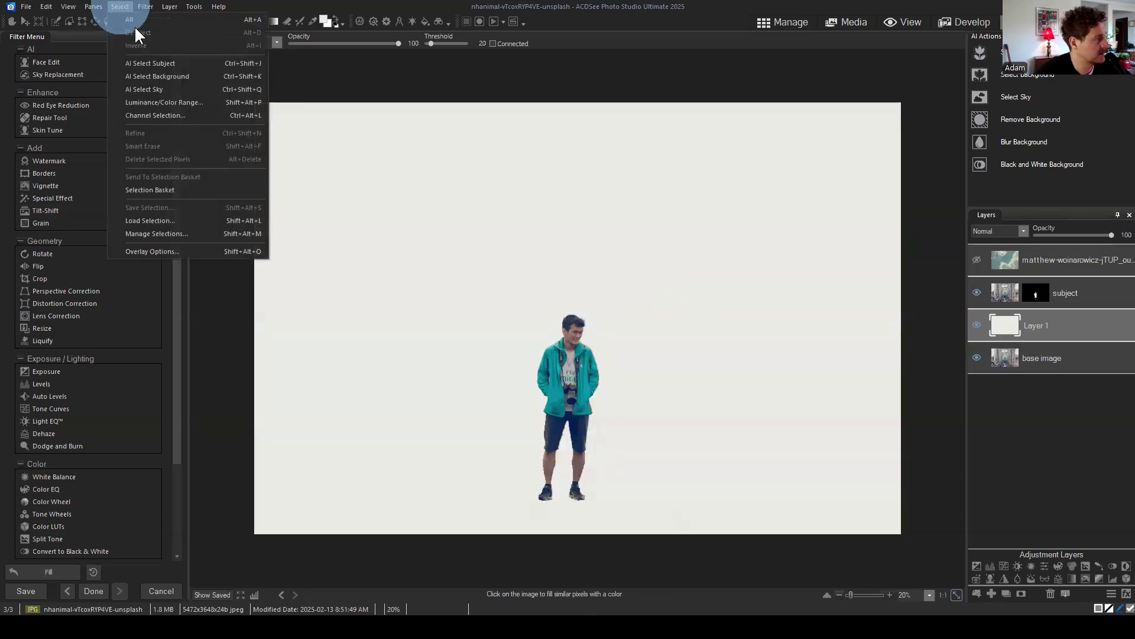
{"action": "left_click", "coordinate": [1086, 376]}
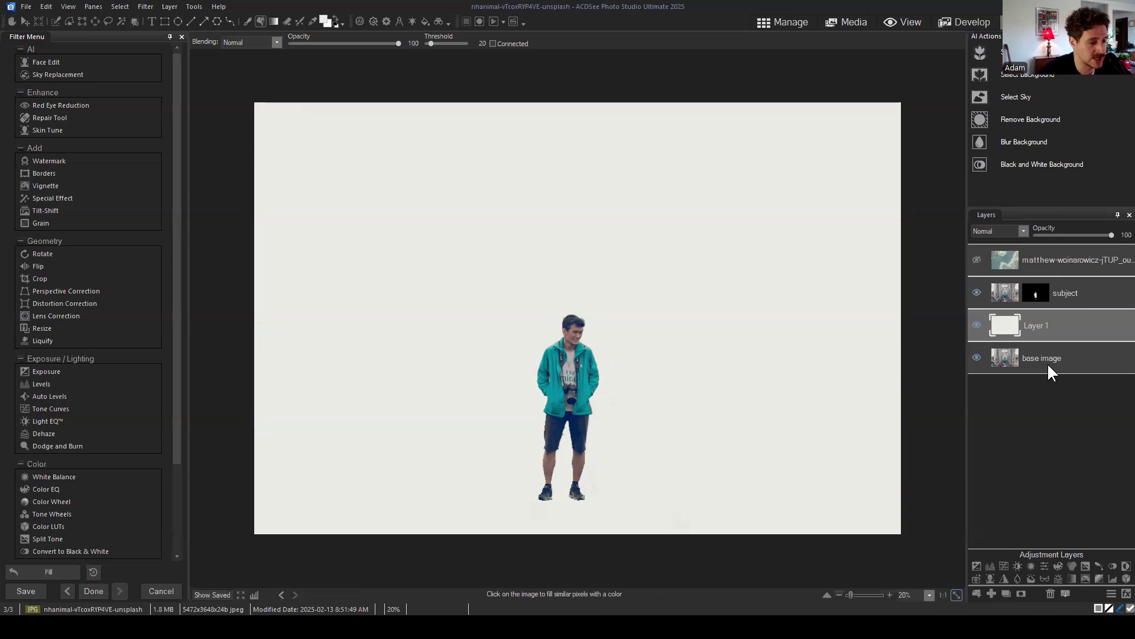
{"action": "left_click", "coordinate": [1063, 417]}
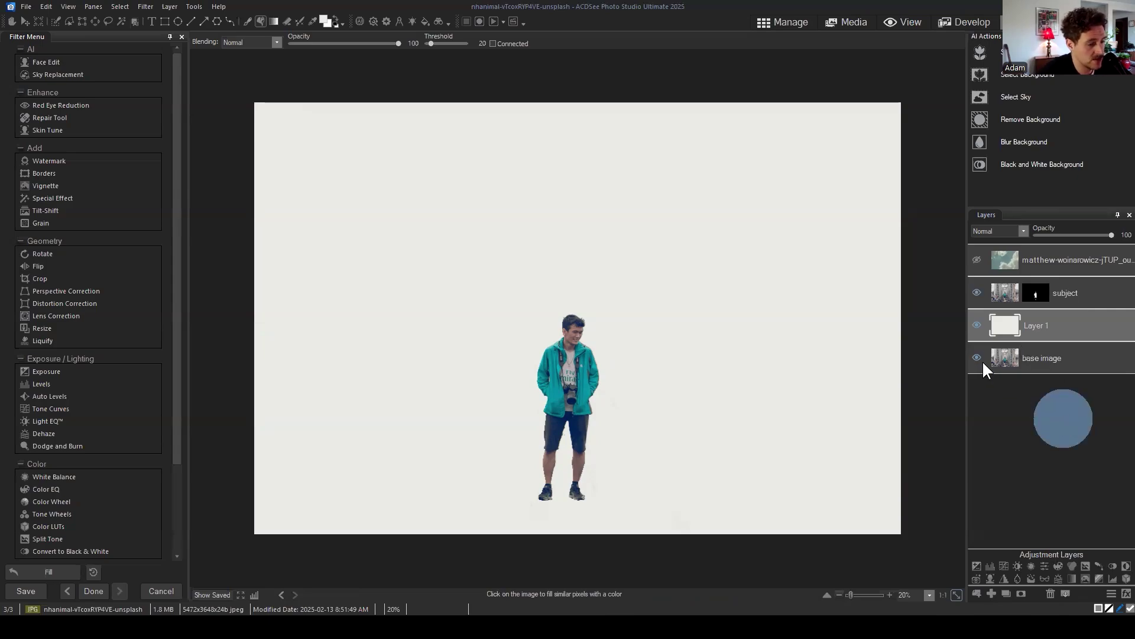
{"action": "left_click", "coordinate": [1057, 319]}
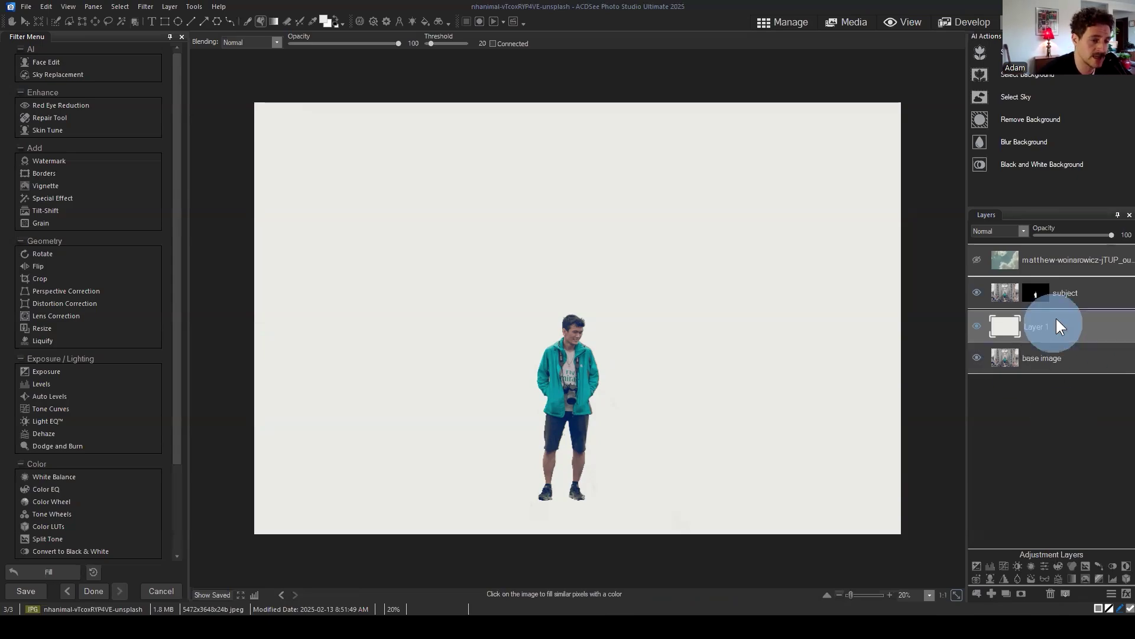
Step: Rename Layer 1 to 'white layer'
{"action": "right_click", "coordinate": [1053, 326]}
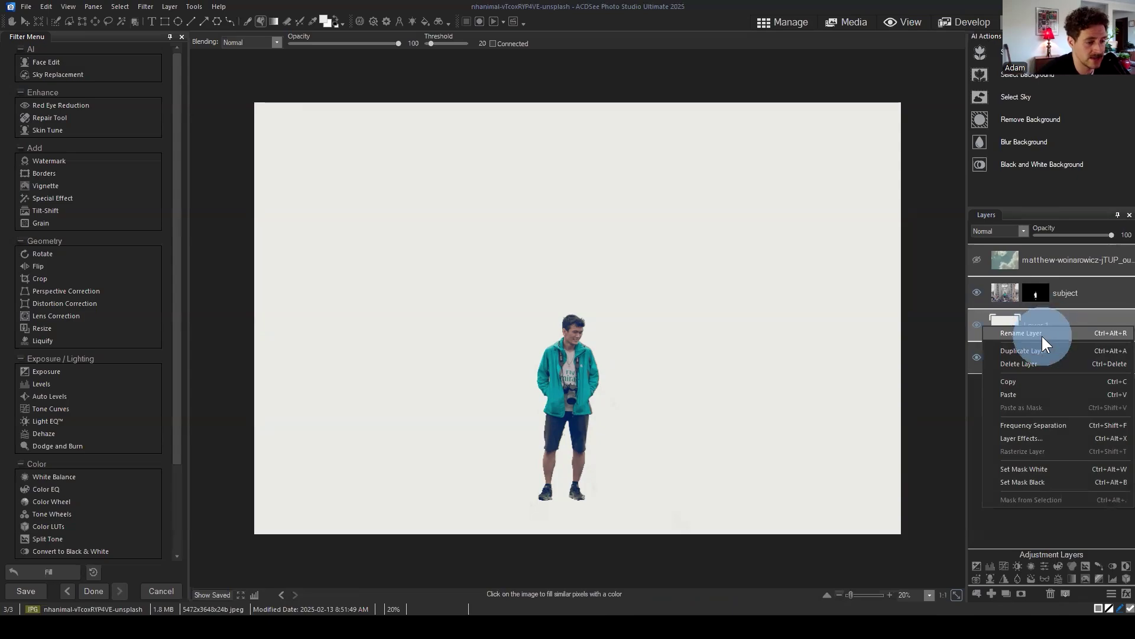
{"action": "left_click", "coordinate": [1041, 335]}
{"action": "type", "text": "white layer"}
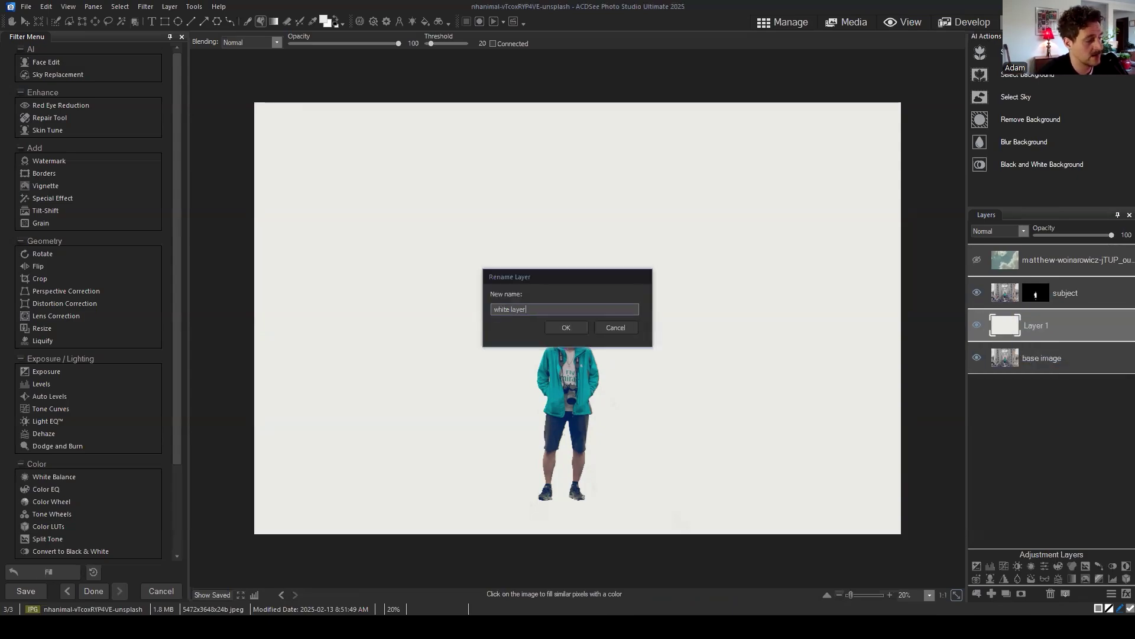
{"action": "key", "text": "Return"}
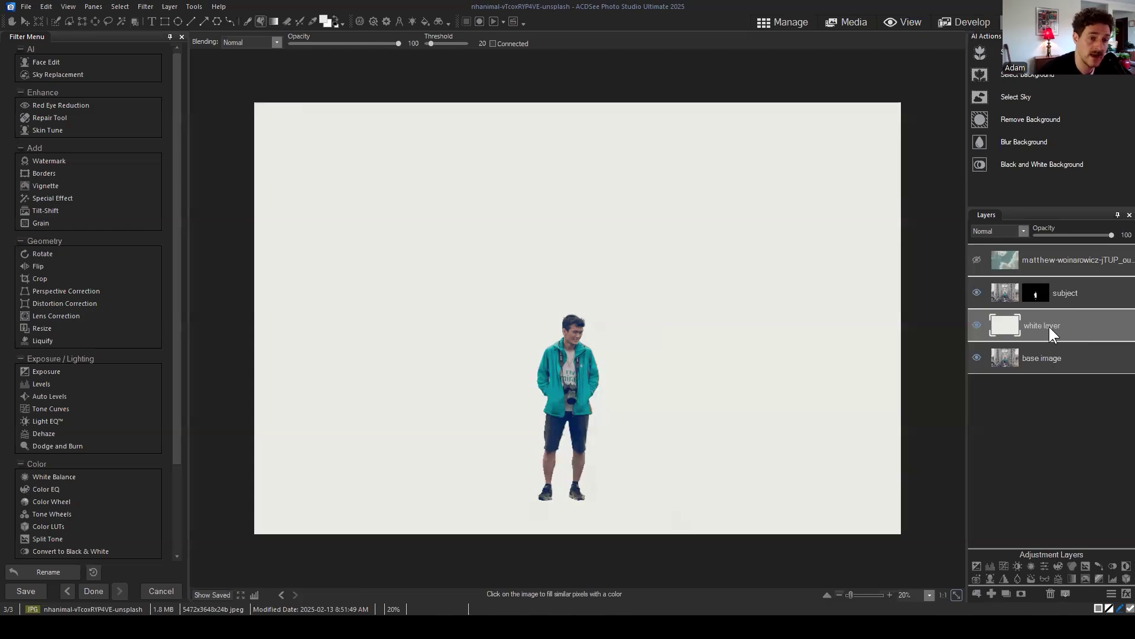
Step: Lower the white layer's opacity with the slider, then enter 50 and then 25
{"action": "left_click_drag", "start_coordinate": [1110, 235], "coordinate": [1084, 239]}
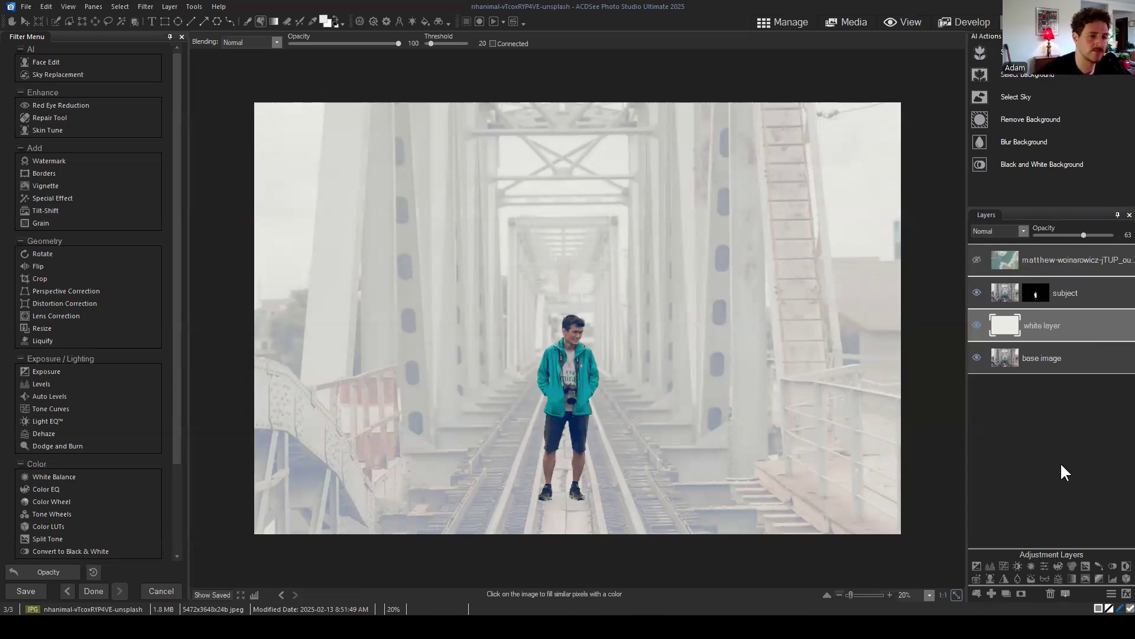
{"action": "left_click_drag", "start_coordinate": [1068, 320], "coordinate": [1060, 311]}
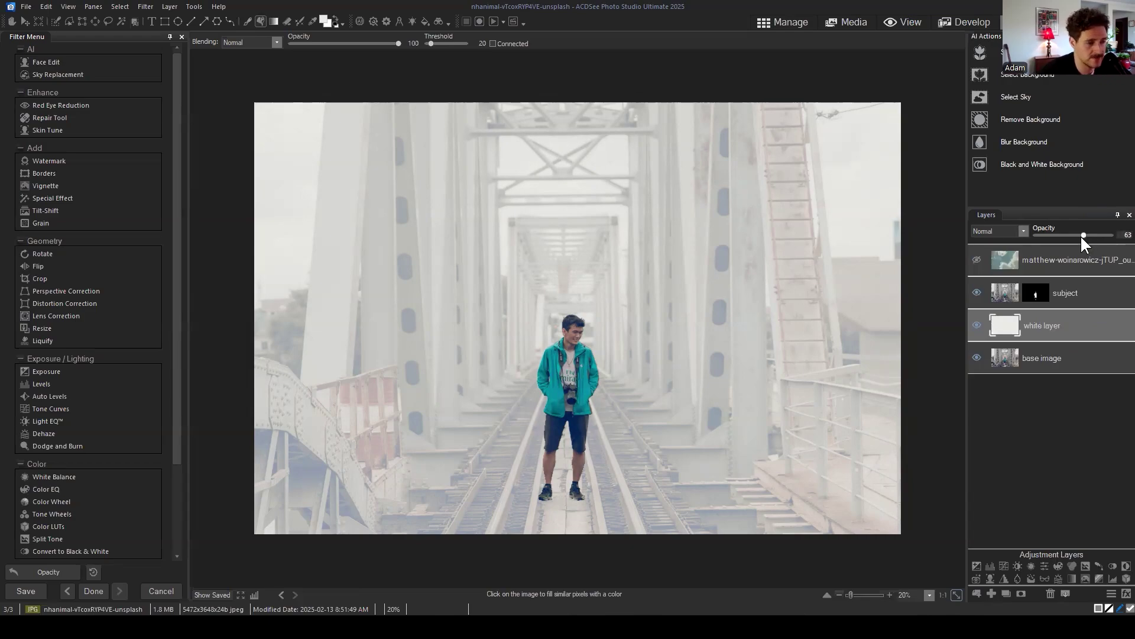
{"action": "left_click_drag", "start_coordinate": [1082, 235], "coordinate": [1080, 234]}
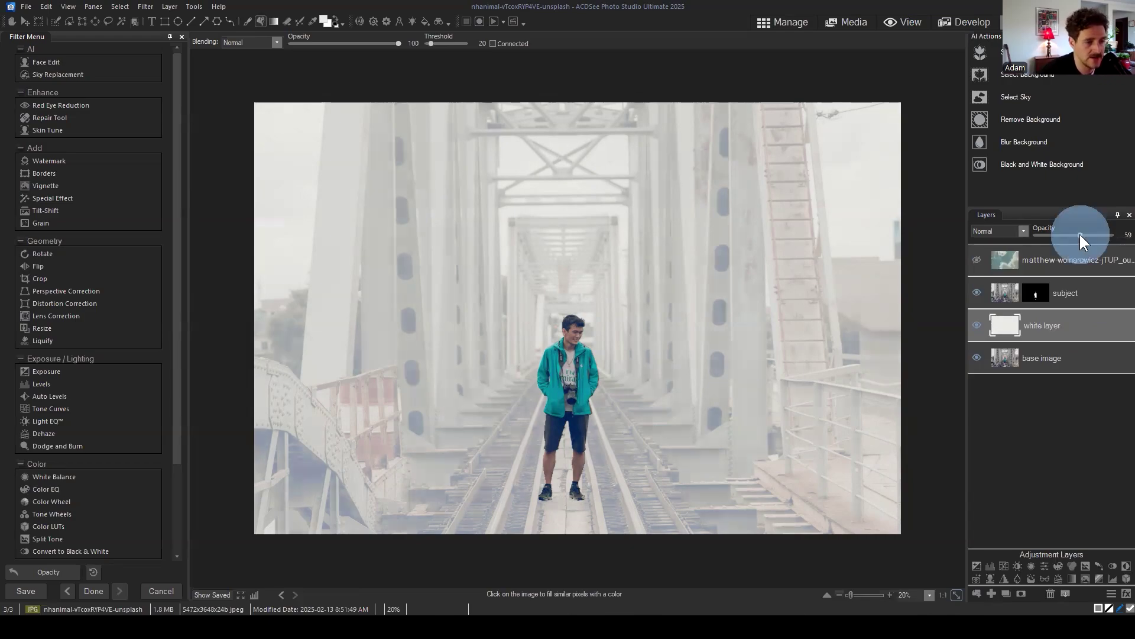
{"action": "double_click", "coordinate": [1123, 234]}
{"action": "type", "text": "50"}
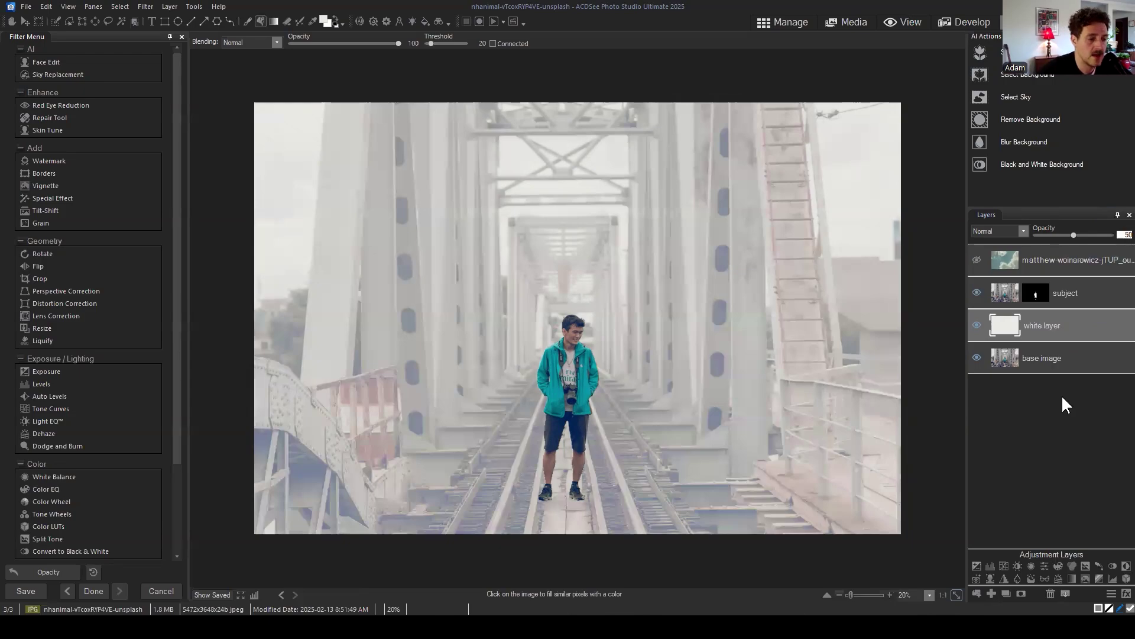
{"action": "left_click", "coordinate": [1058, 418]}
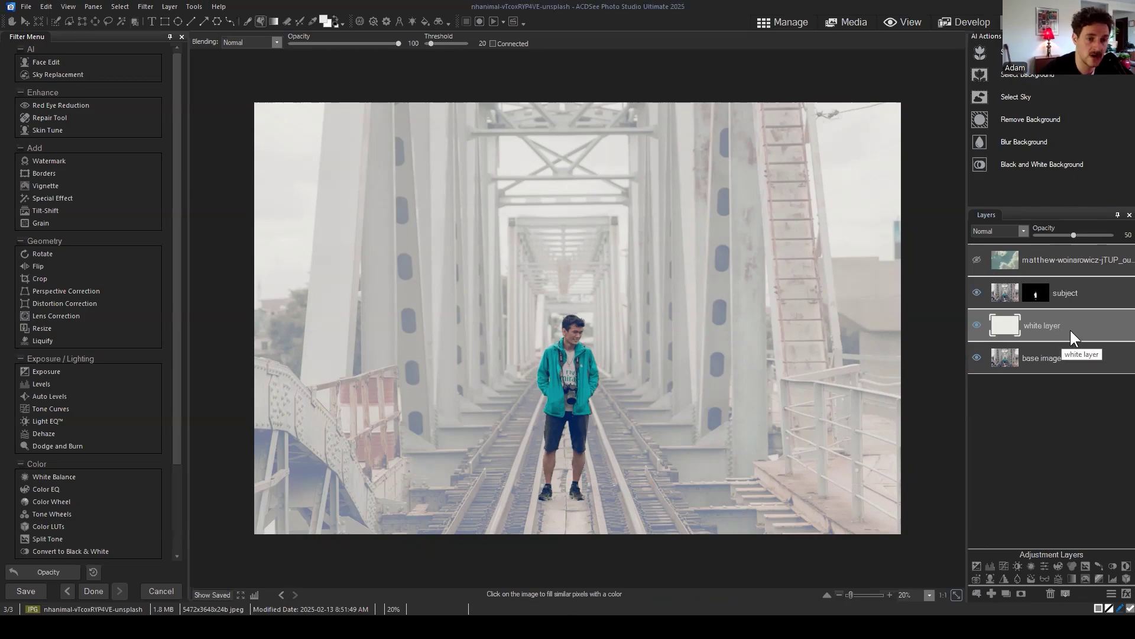
{"action": "left_click_drag", "start_coordinate": [1066, 329], "coordinate": [1061, 327]}
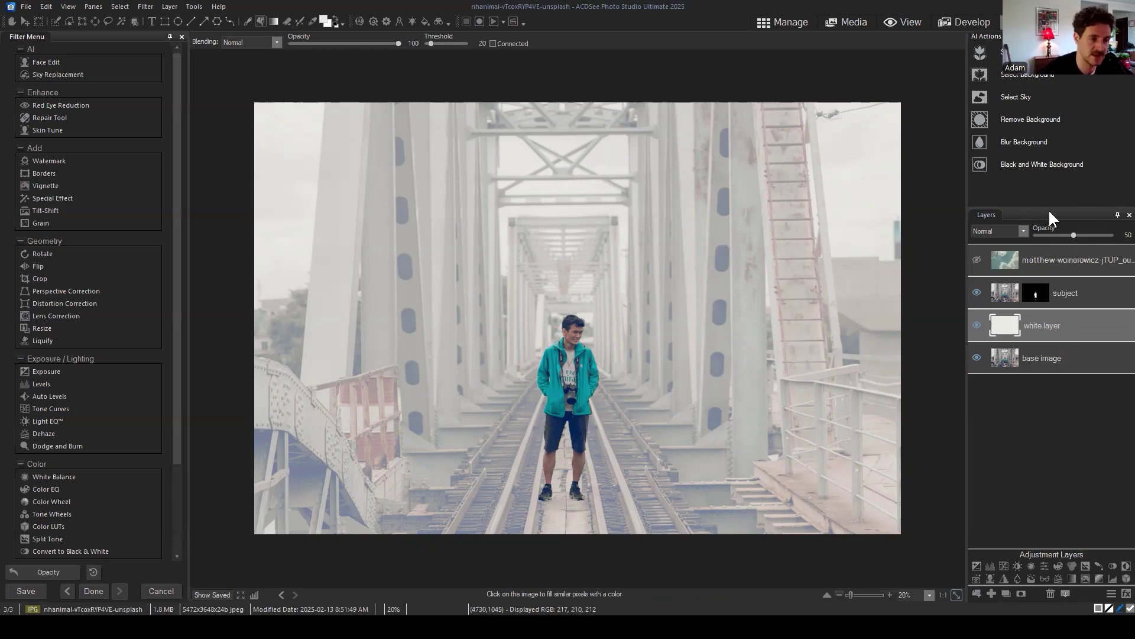
{"action": "double_click", "coordinate": [1123, 234]}
{"action": "type", "text": "25"}
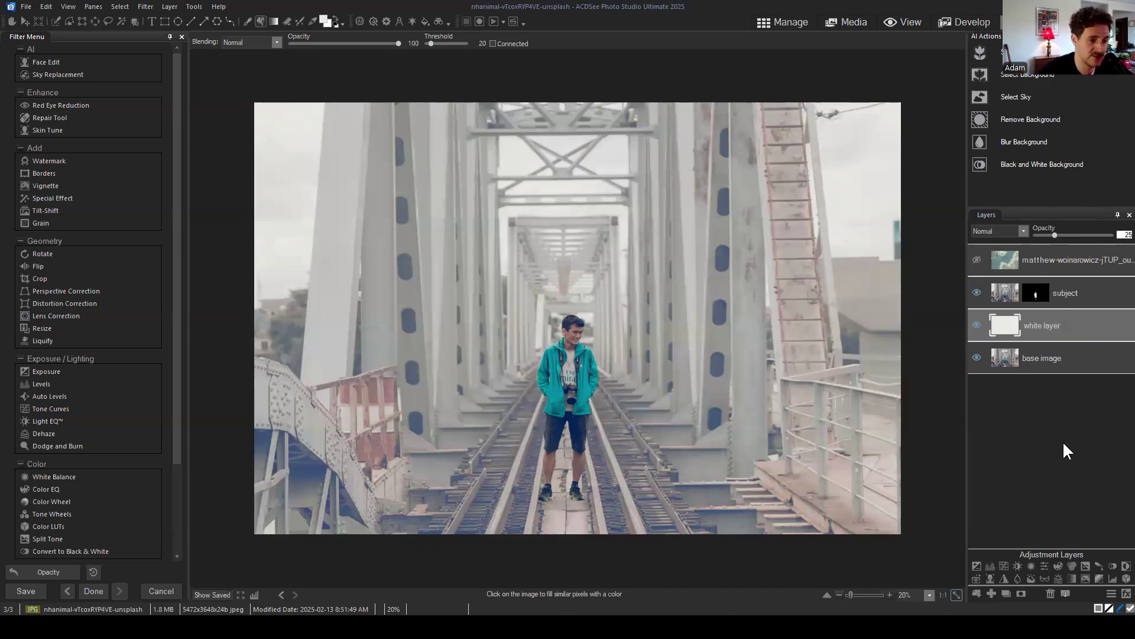
Step: Commit 25 opacity, then raise the white layer to 75 and finally 100 opacity
{"action": "left_click", "coordinate": [1054, 338]}
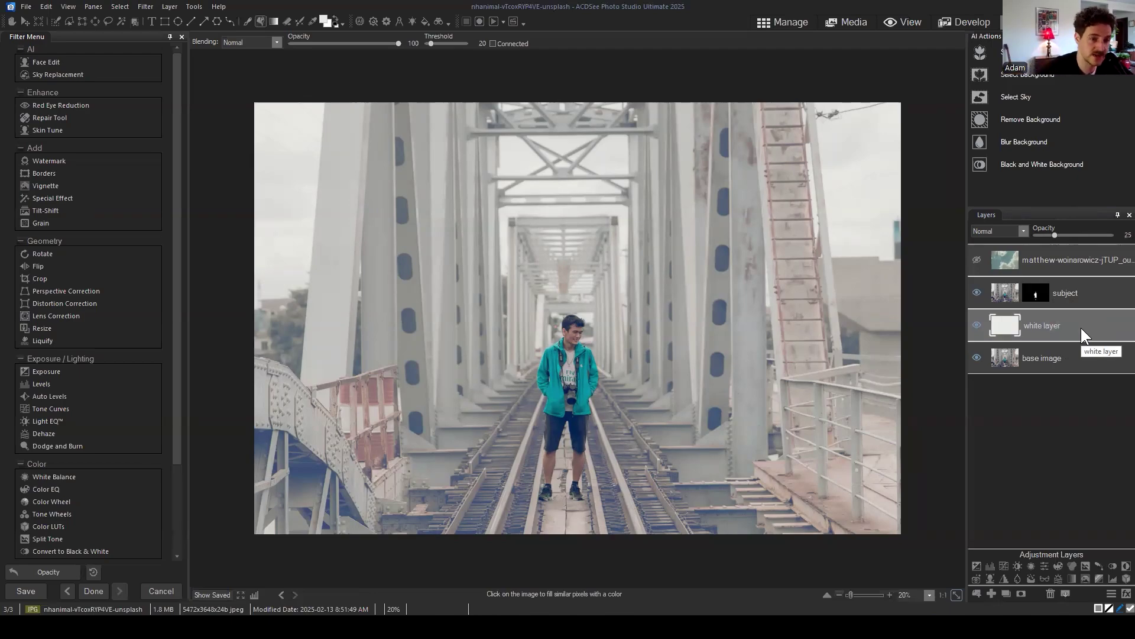
{"action": "left_click", "coordinate": [1120, 234]}
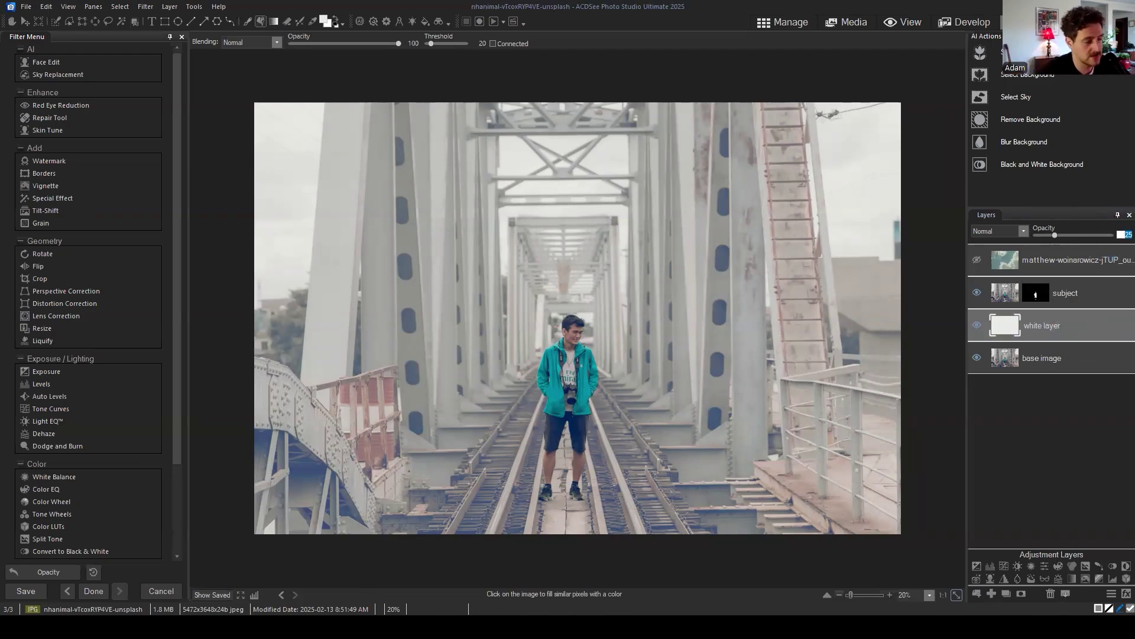
{"action": "type", "text": "75"}
{"action": "left_click", "coordinate": [1041, 441]}
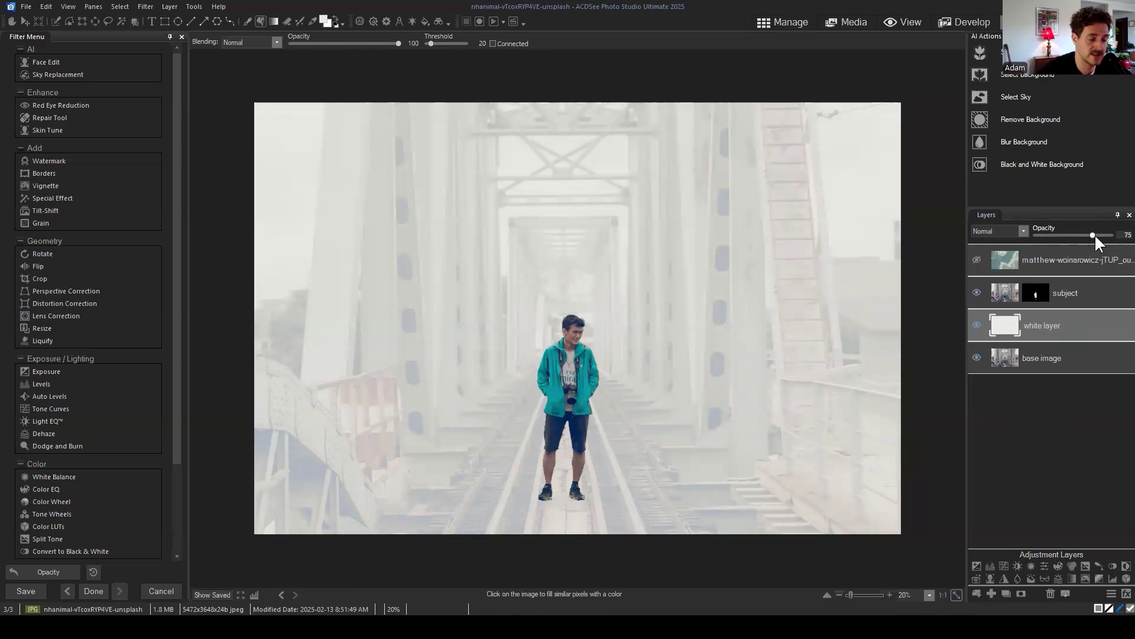
{"action": "mouse_move", "coordinate": [1093, 234]}
{"action": "left_mouse_down"}
{"action": "mouse_move", "coordinate": [1111, 235]}
{"action": "mouse_move", "coordinate": [1038, 233]}
{"action": "mouse_move", "coordinate": [1112, 235]}
{"action": "left_mouse_up"}
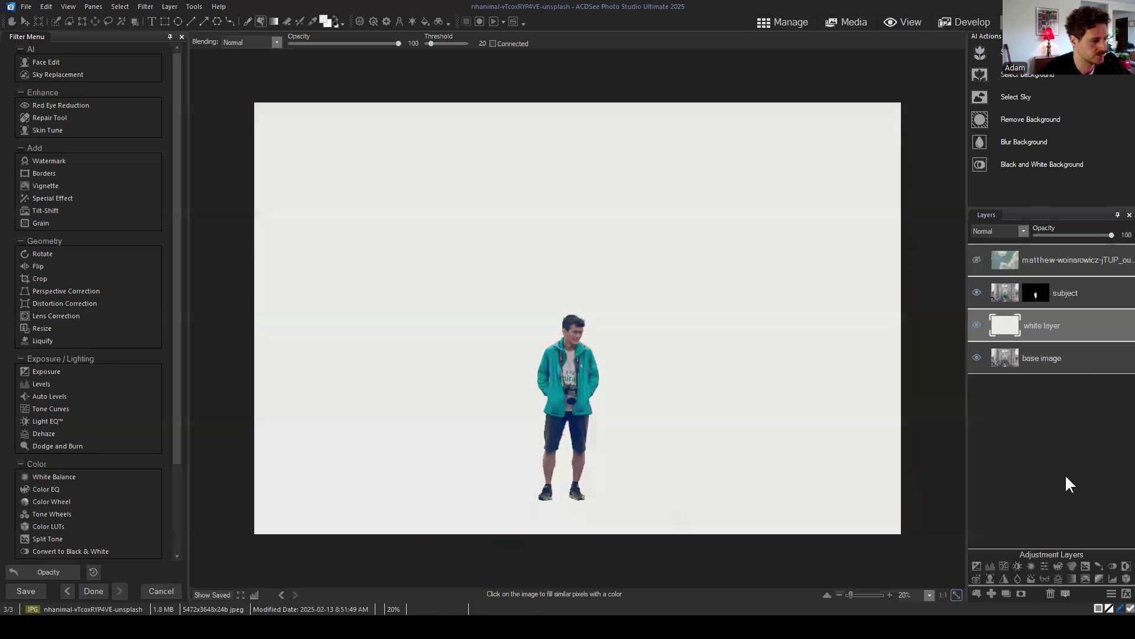
{"action": "left_click", "coordinate": [1038, 438]}
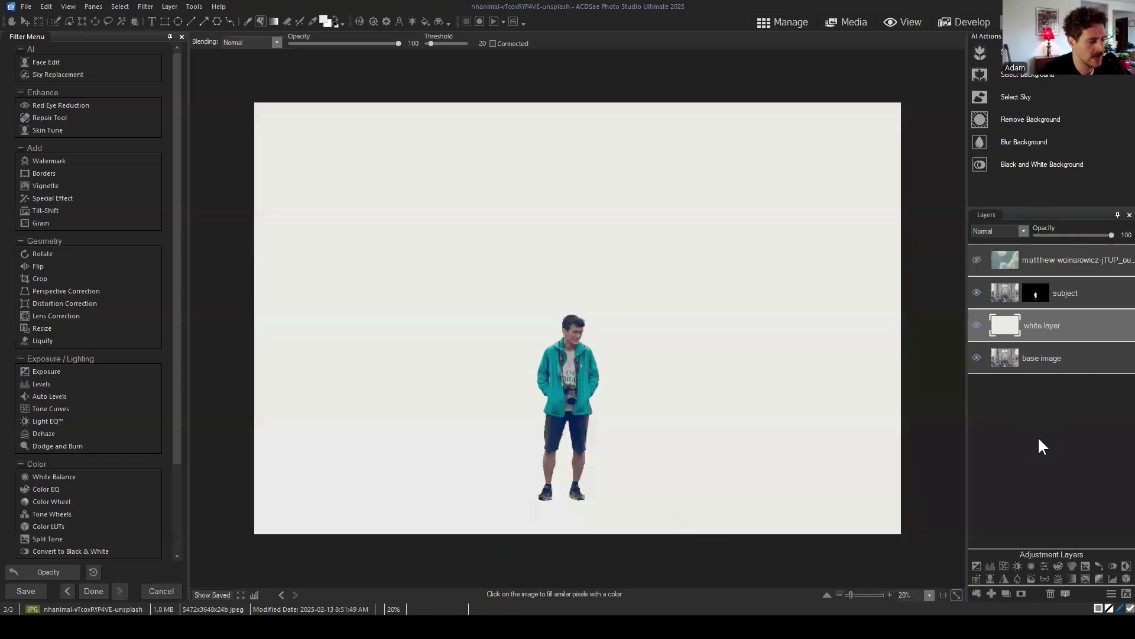
{"action": "left_click_drag", "start_coordinate": [1071, 320], "coordinate": [1067, 317]}
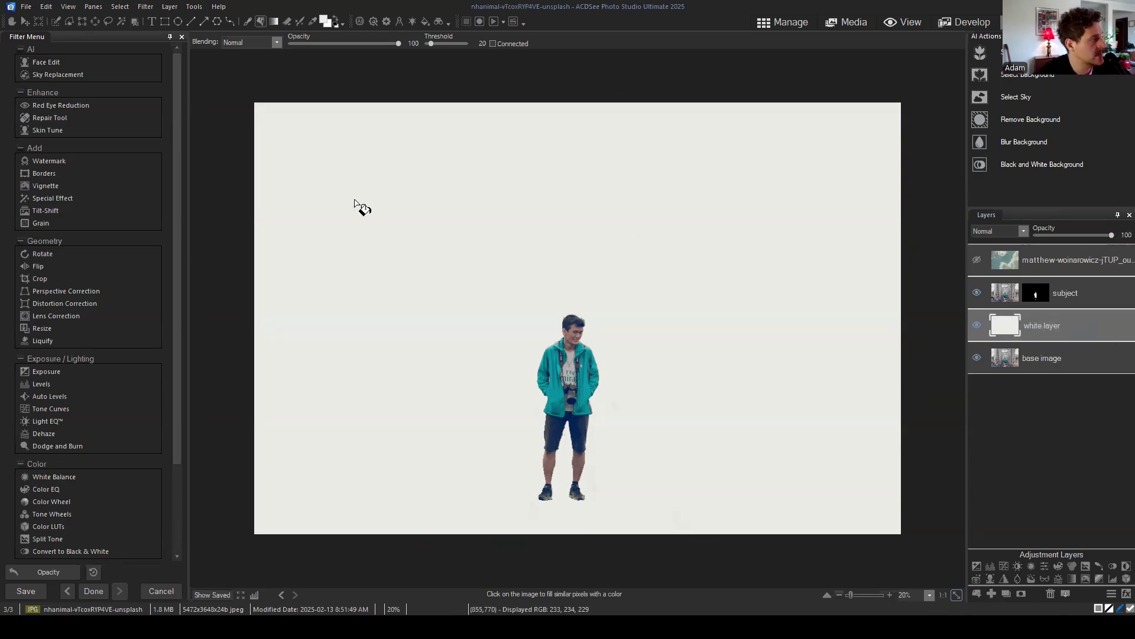
{"action": "left_click", "coordinate": [82, 22]}
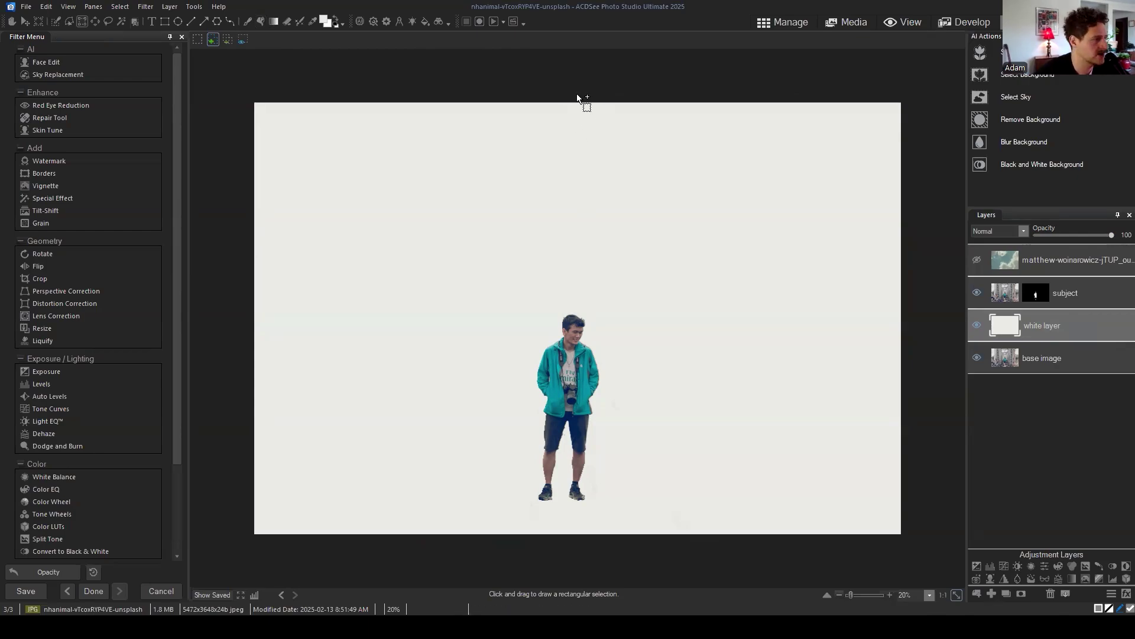
Step: Select the right half from the subject rightward, mask the white layer to it, and deselect
{"action": "left_click_drag", "start_coordinate": [578, 95], "coordinate": [913, 538]}
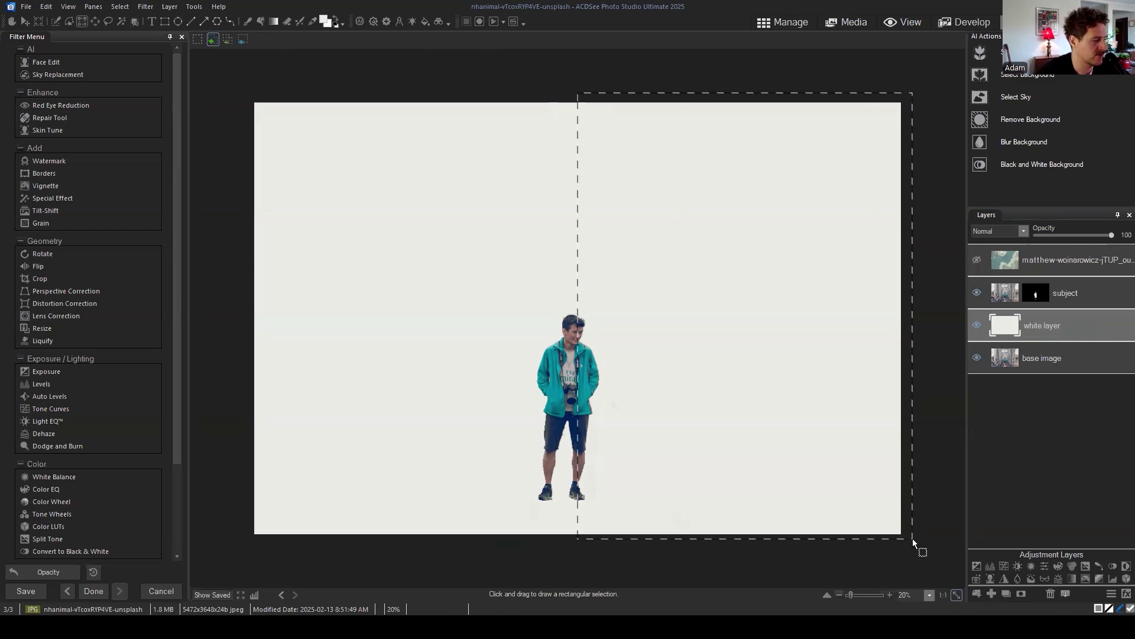
{"action": "key", "text": "q"}
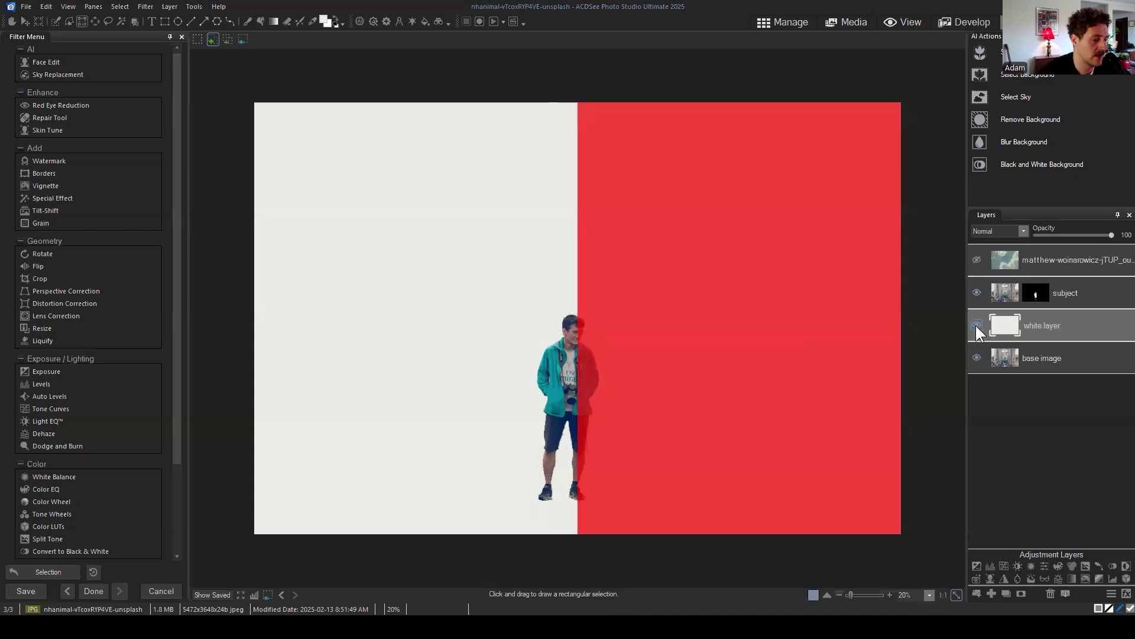
{"action": "mouse_move", "coordinate": [1039, 324]}
{"action": "left_mouse_down"}
{"action": "mouse_move", "coordinate": [1060, 318]}
{"action": "mouse_move", "coordinate": [1047, 322]}
{"action": "left_mouse_up"}
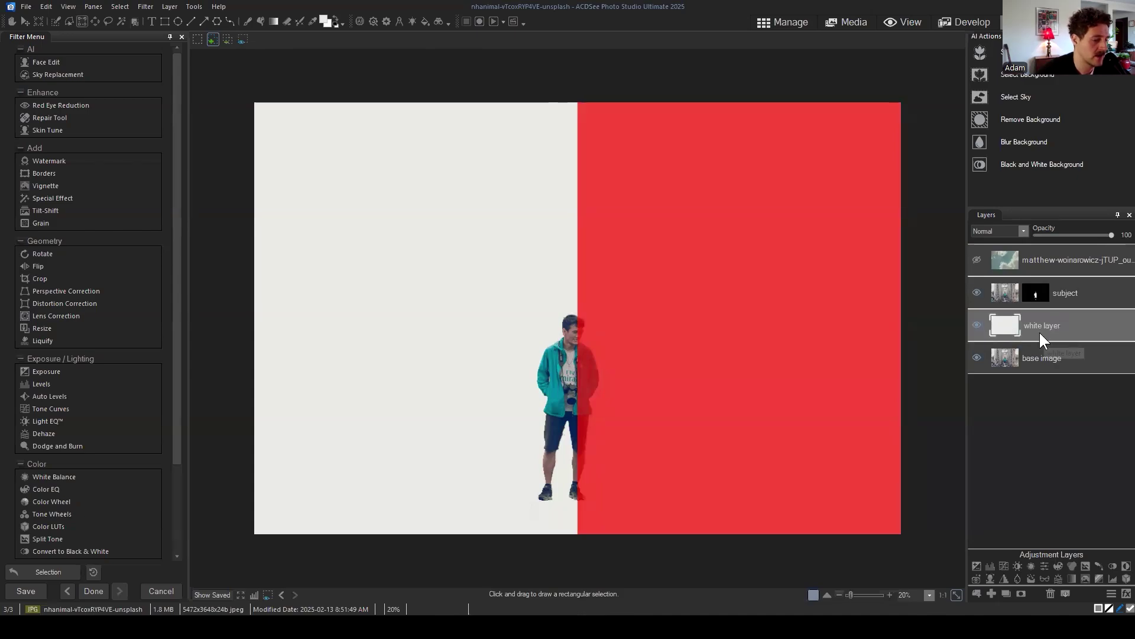
{"action": "left_click", "coordinate": [1022, 593]}
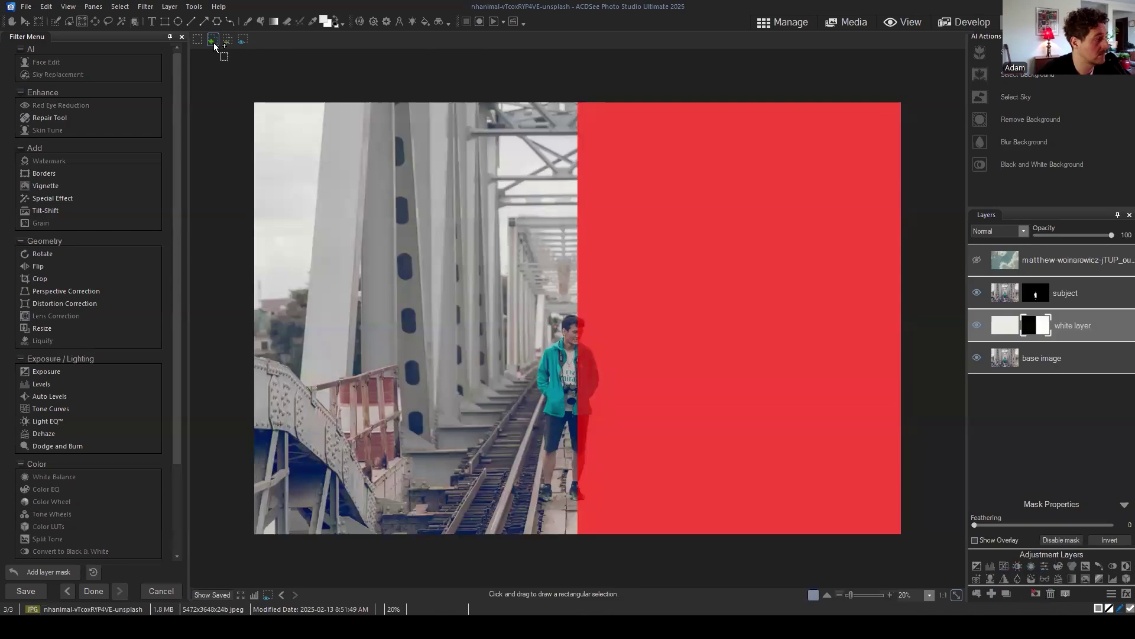
{"action": "left_click", "coordinate": [120, 6]}
{"action": "left_click", "coordinate": [127, 34]}
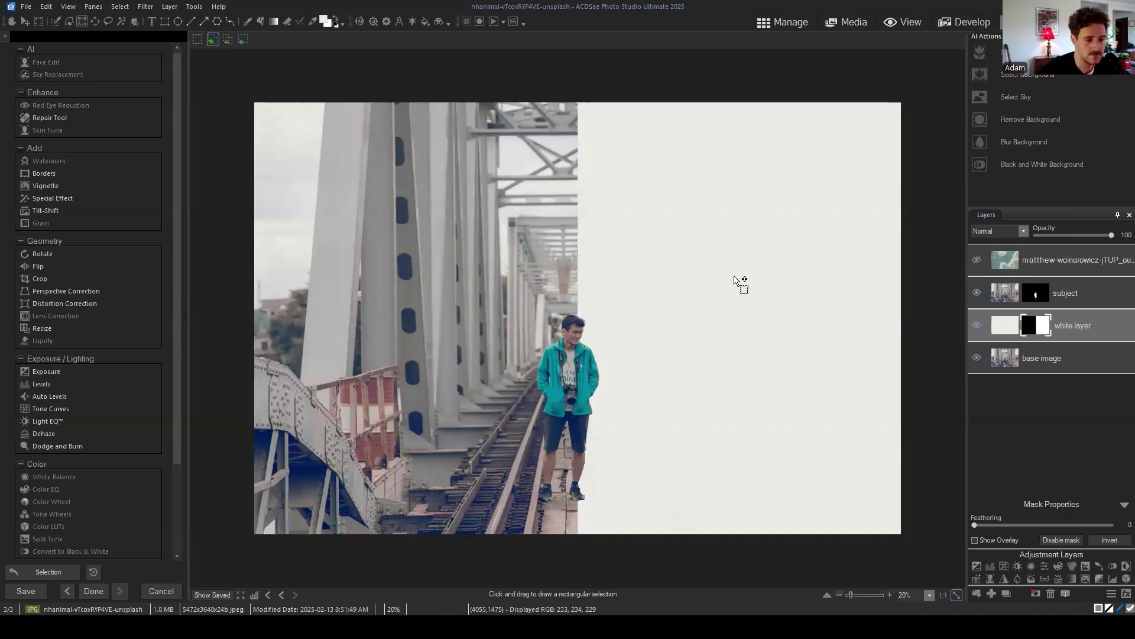
{"action": "left_click_drag", "start_coordinate": [1094, 323], "coordinate": [1076, 317]}
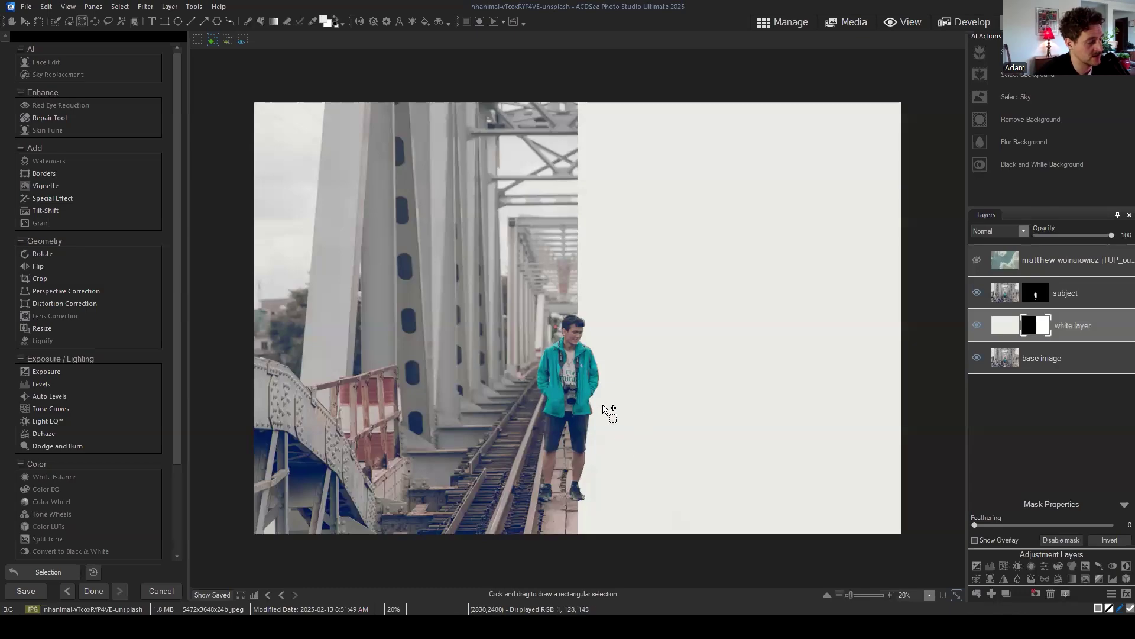
{"action": "scroll", "coordinate": [626, 419], "scroll_direction": "up", "scroll_amount": 3}
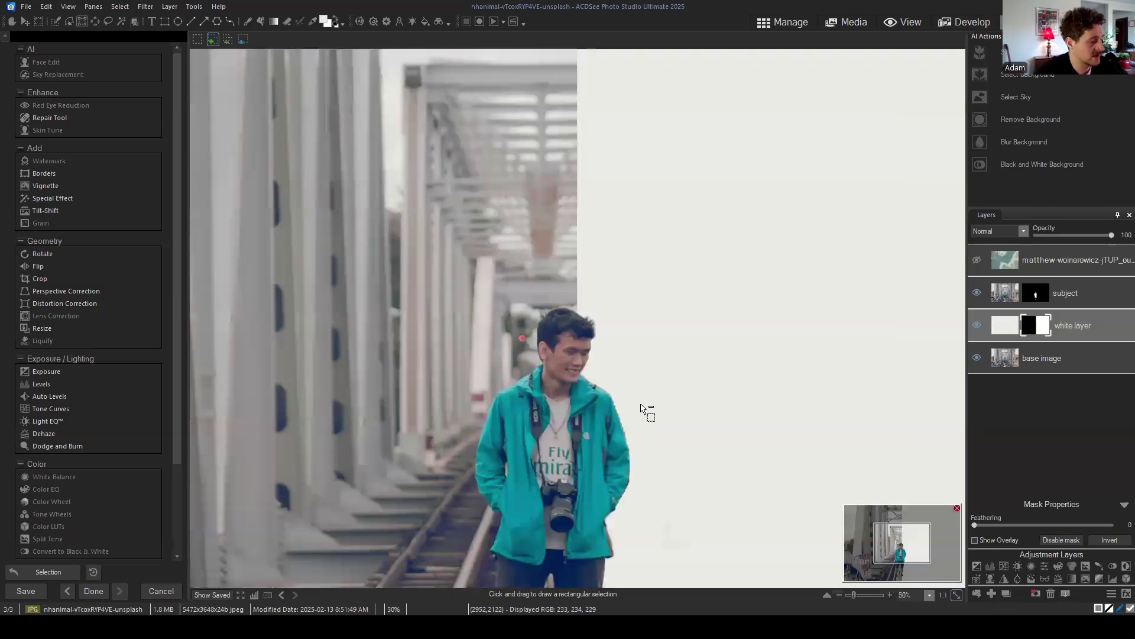
{"action": "left_click_drag", "start_coordinate": [901, 548], "coordinate": [903, 559]}
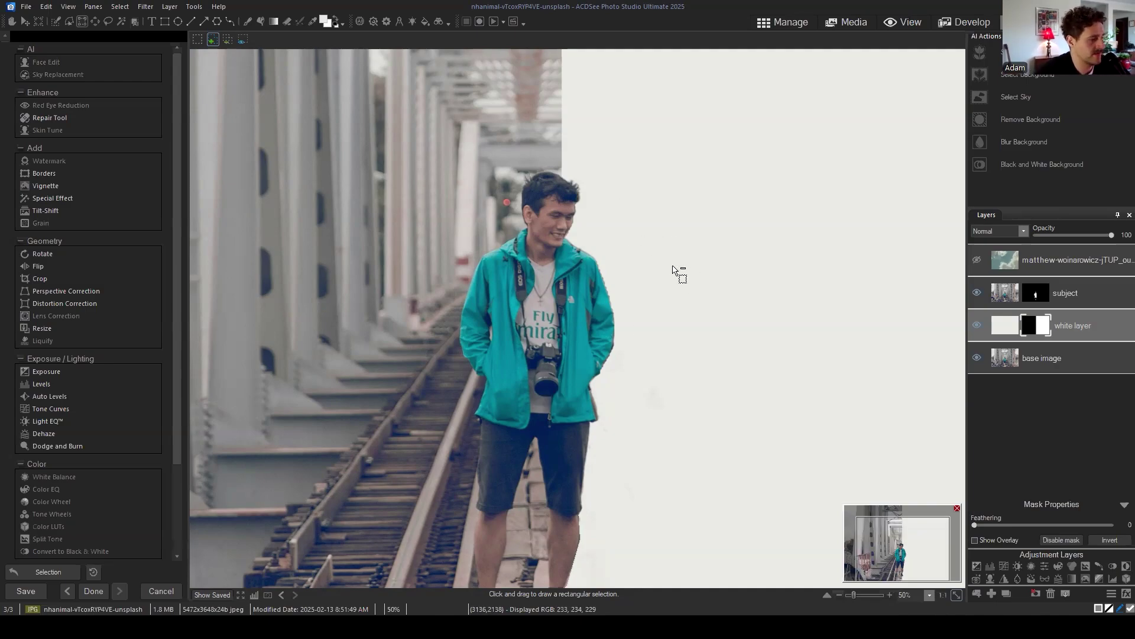
{"action": "scroll", "coordinate": [679, 273], "scroll_direction": "down", "scroll_amount": 3}
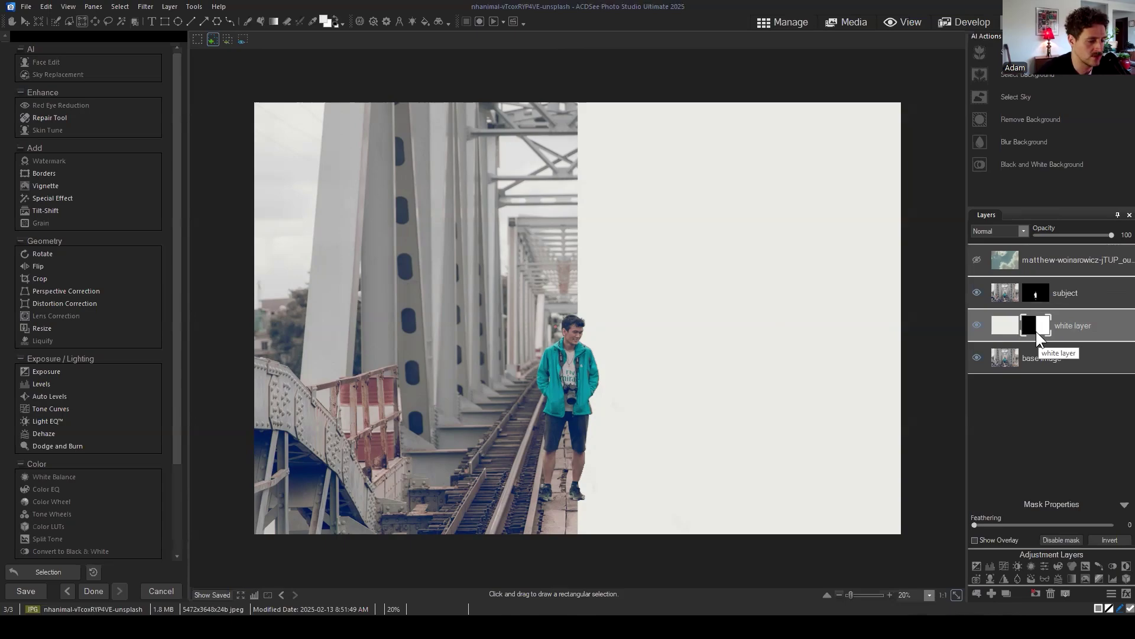
Step: Show the cloud layer, move it right against the white panel's edge, and commit the position
{"action": "left_click", "coordinate": [977, 260]}
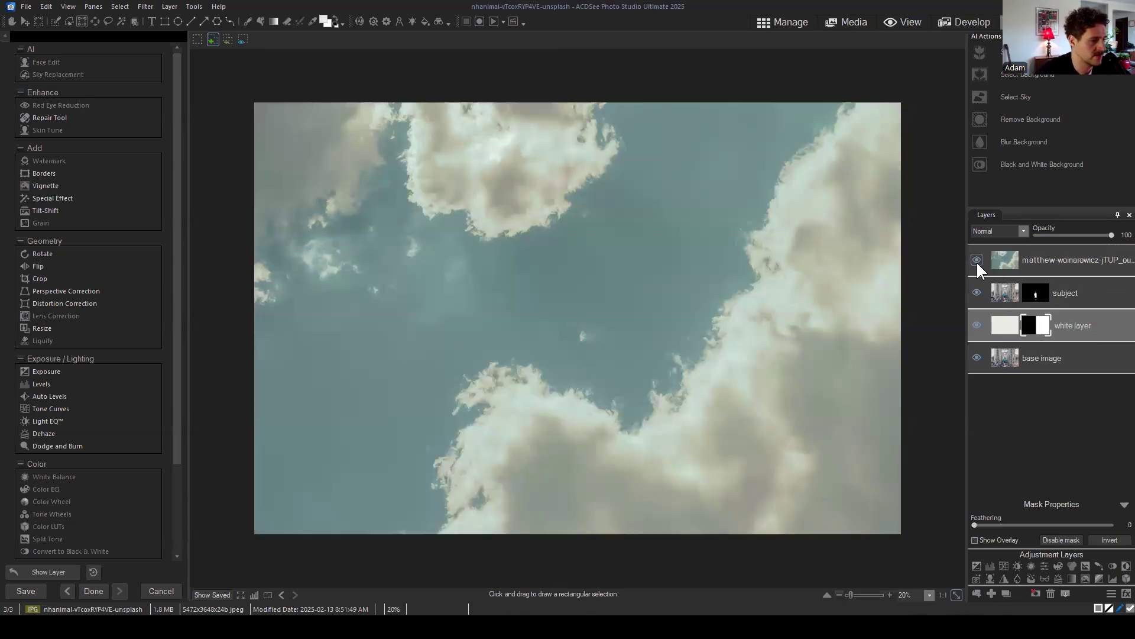
{"action": "left_click", "coordinate": [1051, 261]}
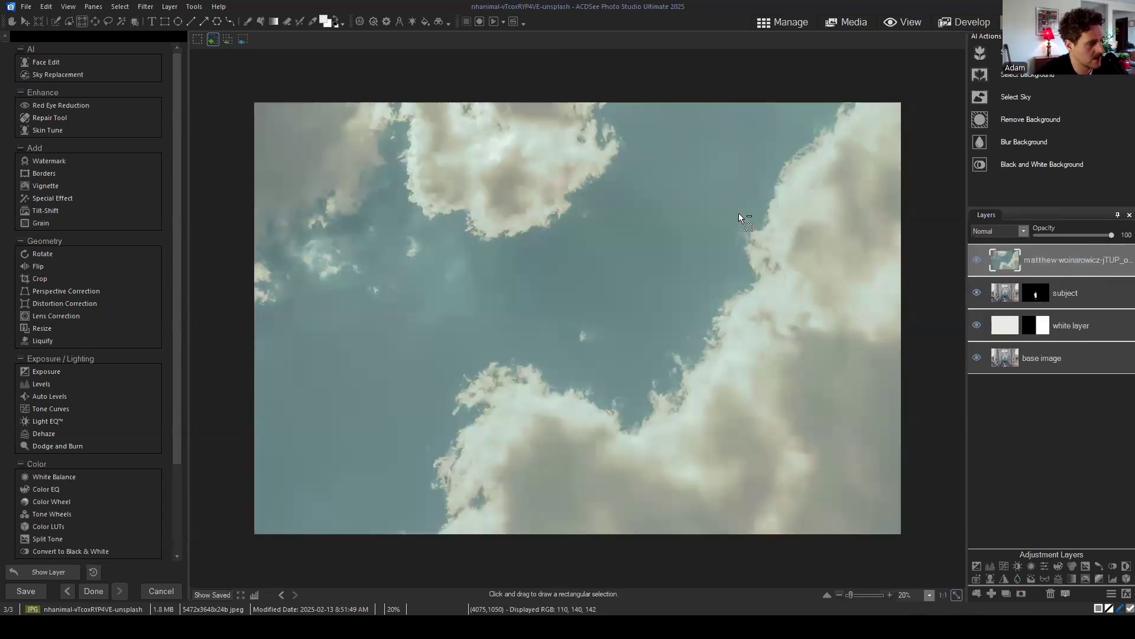
{"action": "key", "text": "minus"}
{"action": "left_click", "coordinate": [26, 21]}
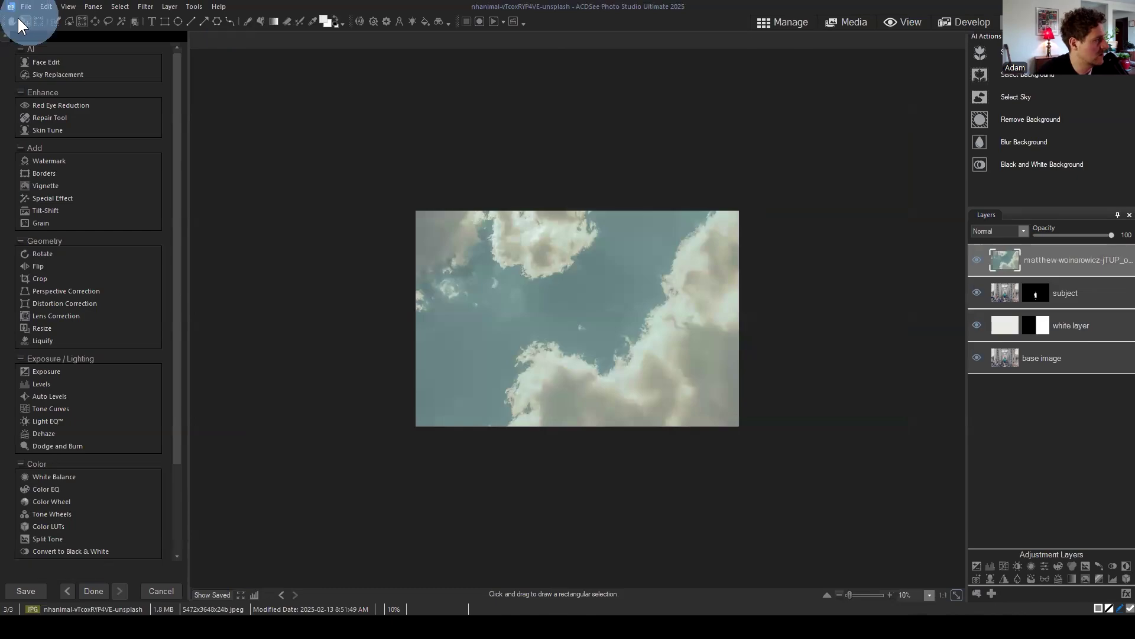
{"action": "left_click_drag", "start_coordinate": [673, 317], "coordinate": [859, 322]}
{"action": "key", "text": "plus"}
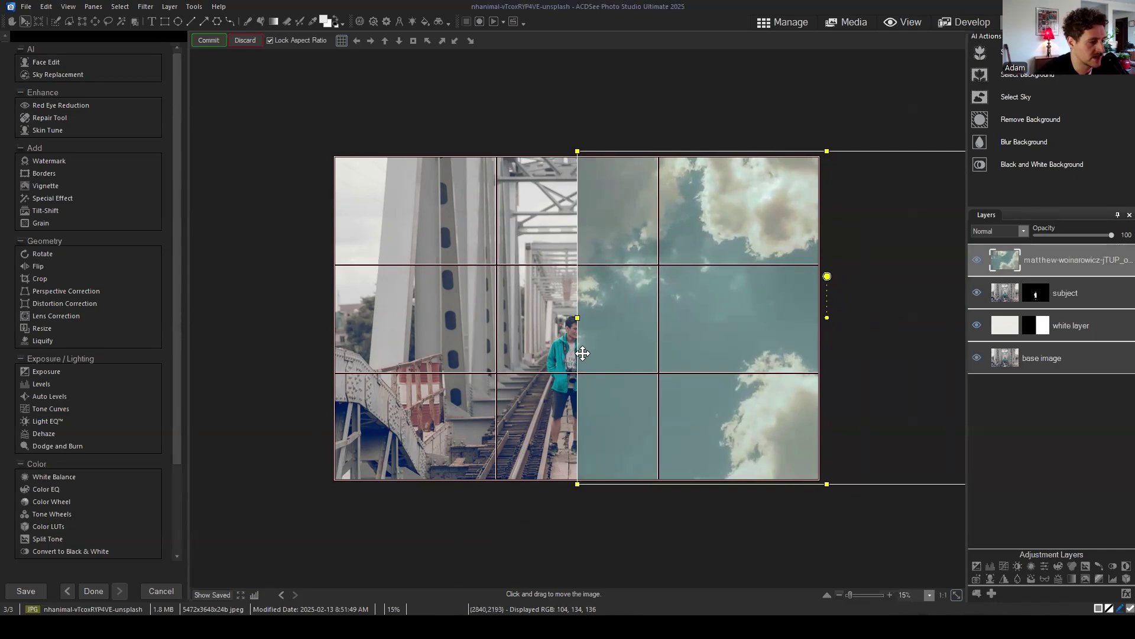
{"action": "left_click_drag", "start_coordinate": [630, 302], "coordinate": [646, 303]}
{"action": "scroll", "coordinate": [682, 233], "scroll_direction": "up", "scroll_amount": 4}
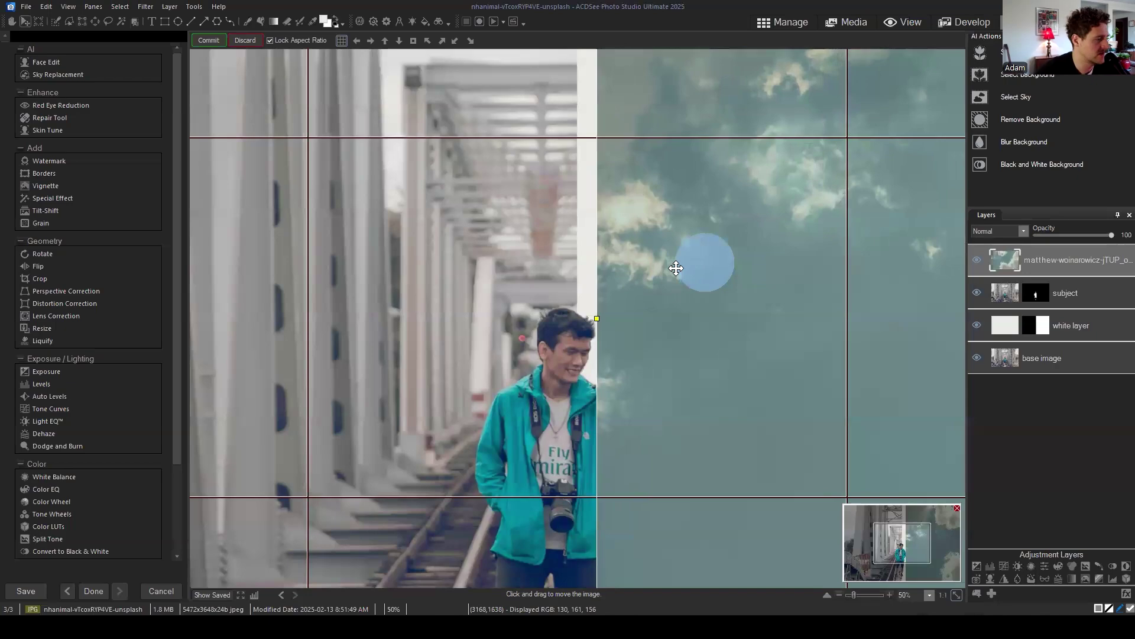
{"action": "left_click_drag", "start_coordinate": [676, 268], "coordinate": [727, 266]}
{"action": "scroll", "coordinate": [585, 212], "scroll_direction": "down", "scroll_amount": 4}
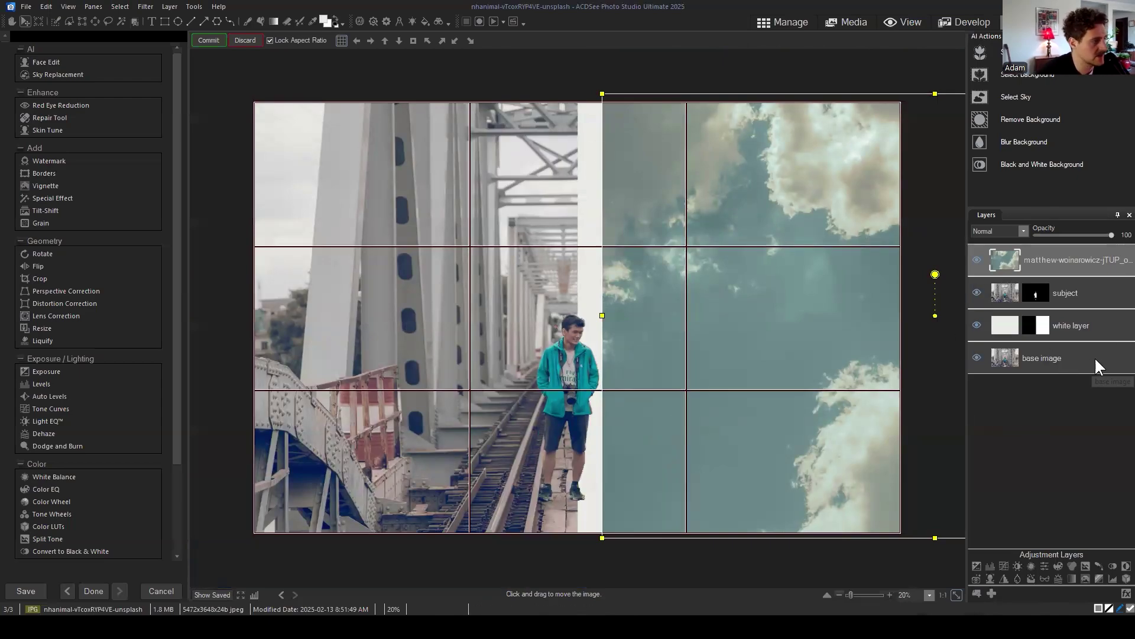
{"action": "left_click", "coordinate": [212, 39]}
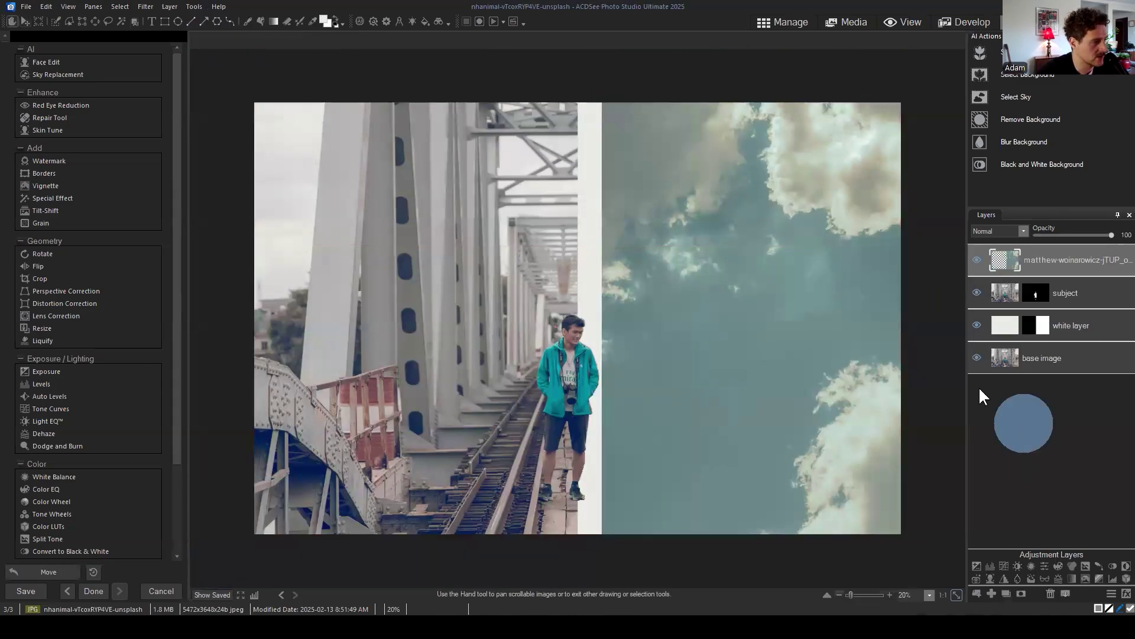
Step: Turn on View > Rulers and select the white layer
{"action": "key", "text": "m"}
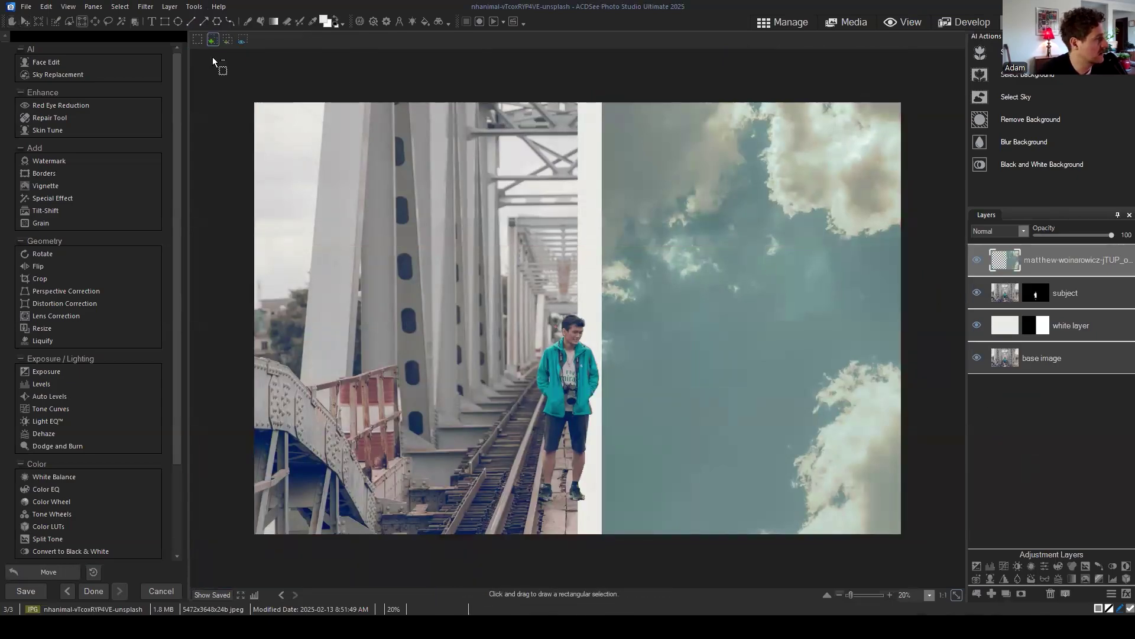
{"action": "left_click", "coordinate": [92, 8]}
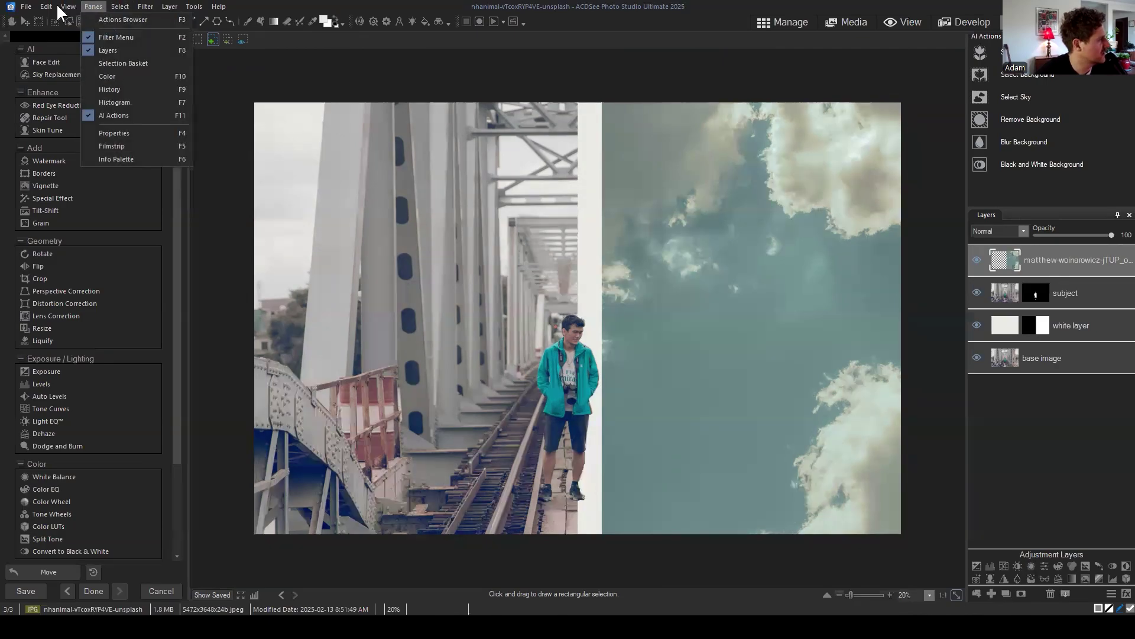
{"action": "mouse_move", "coordinate": [66, 6]}
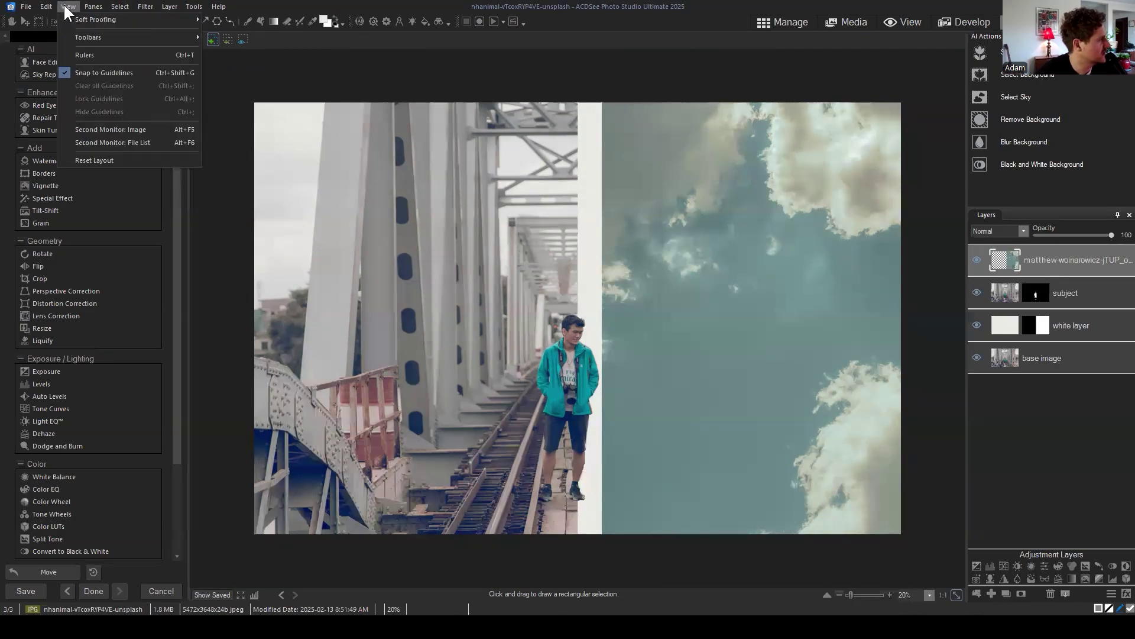
{"action": "left_click", "coordinate": [82, 55]}
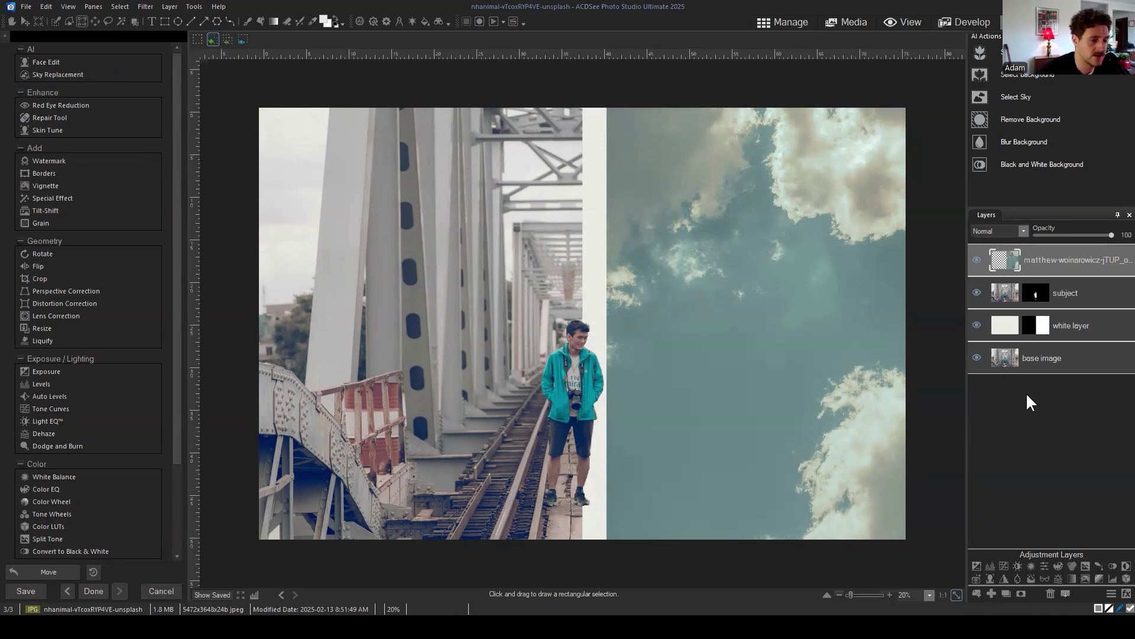
{"action": "left_click", "coordinate": [1094, 328]}
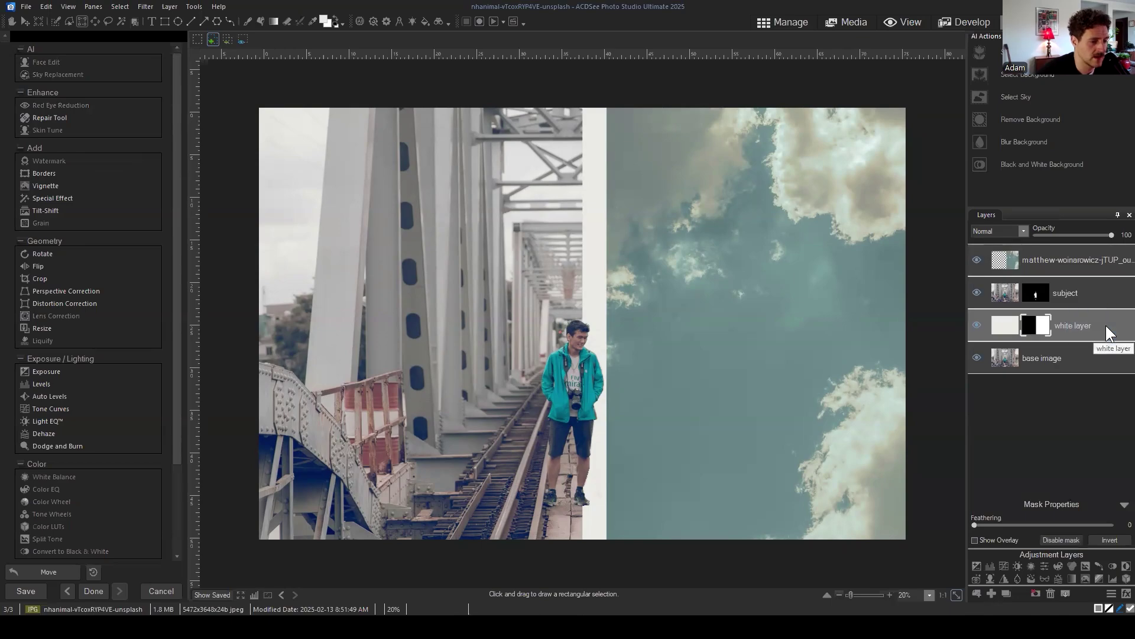
Step: Drag a vertical guide to the white strip's left edge, check it zoomed, then select the cloud layer
{"action": "left_click_drag", "start_coordinate": [193, 177], "coordinate": [585, 131]}
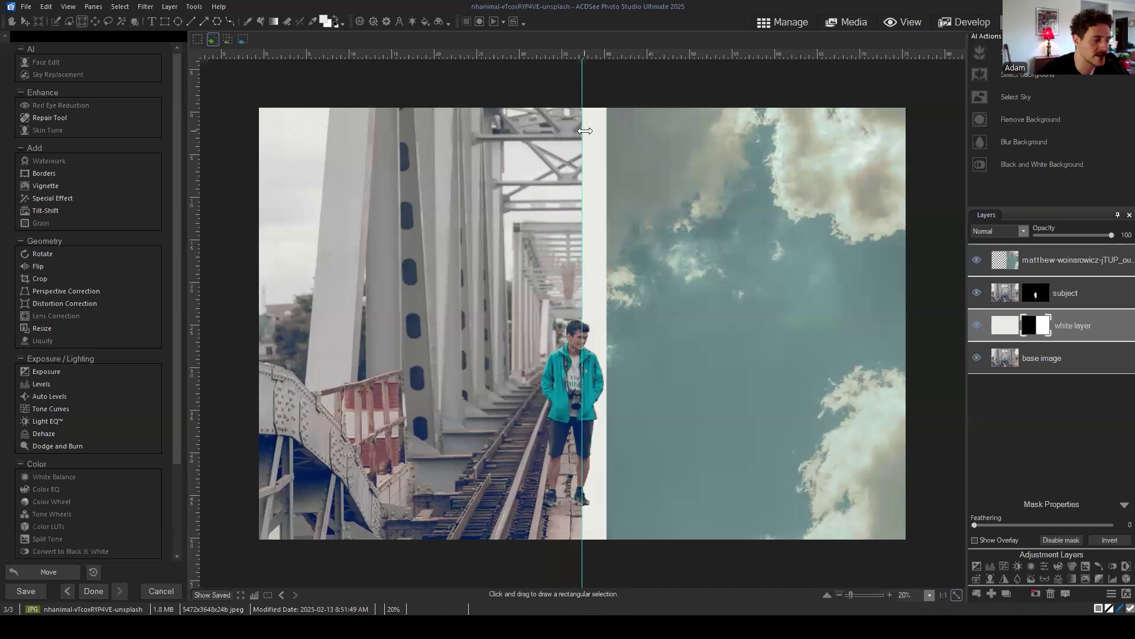
{"action": "scroll", "coordinate": [588, 131], "scroll_direction": "up", "scroll_amount": 2}
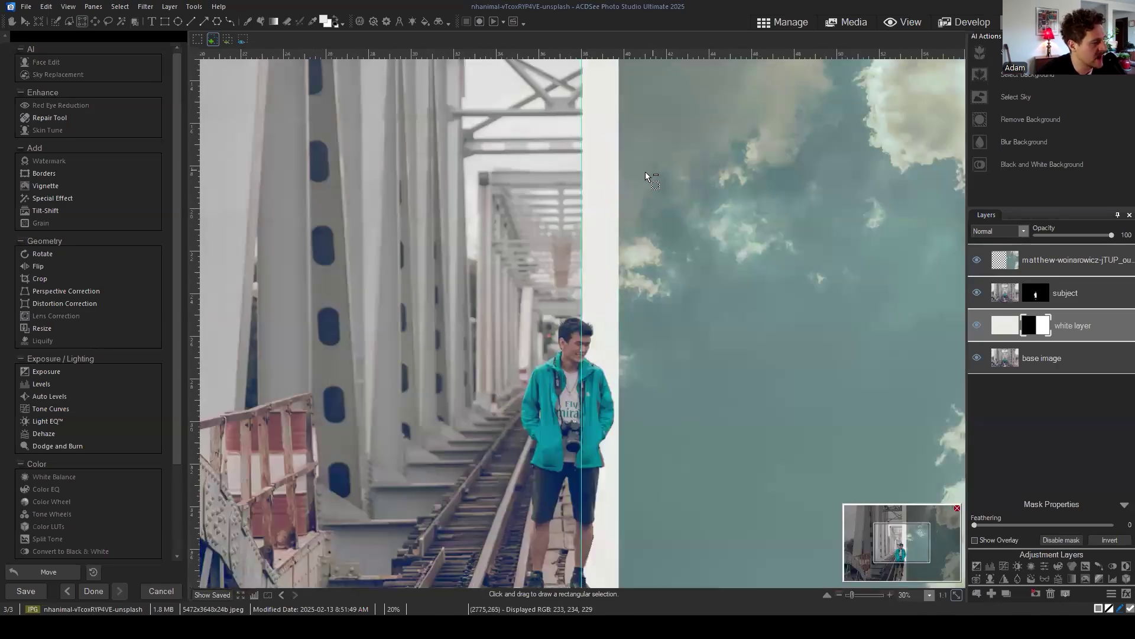
{"action": "scroll", "coordinate": [644, 172], "scroll_direction": "up", "scroll_amount": 4}
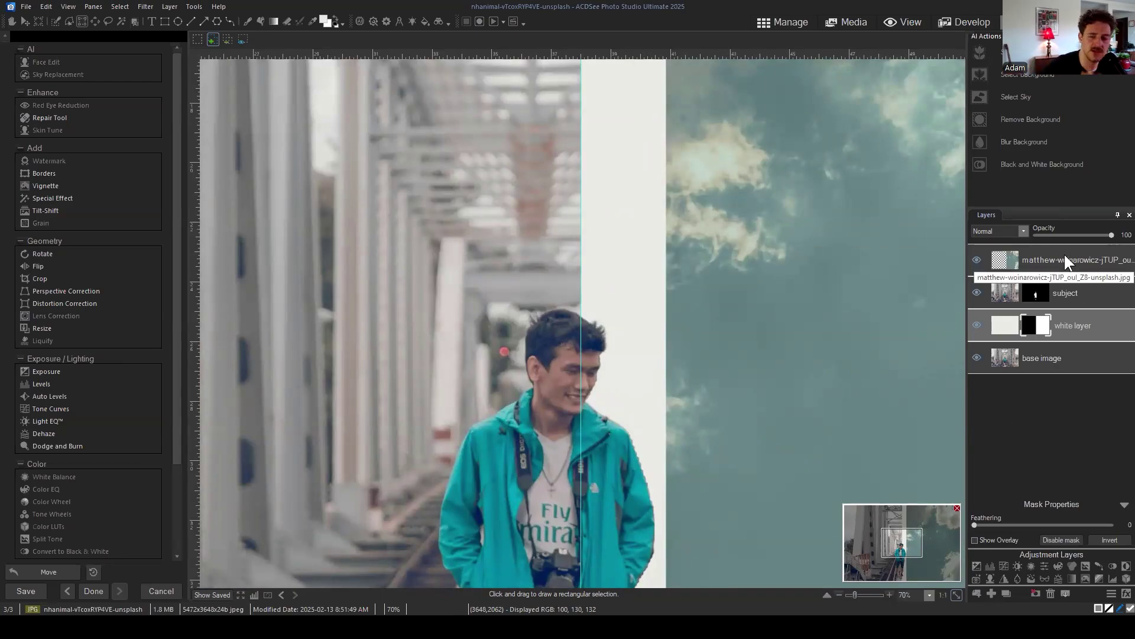
{"action": "left_click", "coordinate": [1088, 255]}
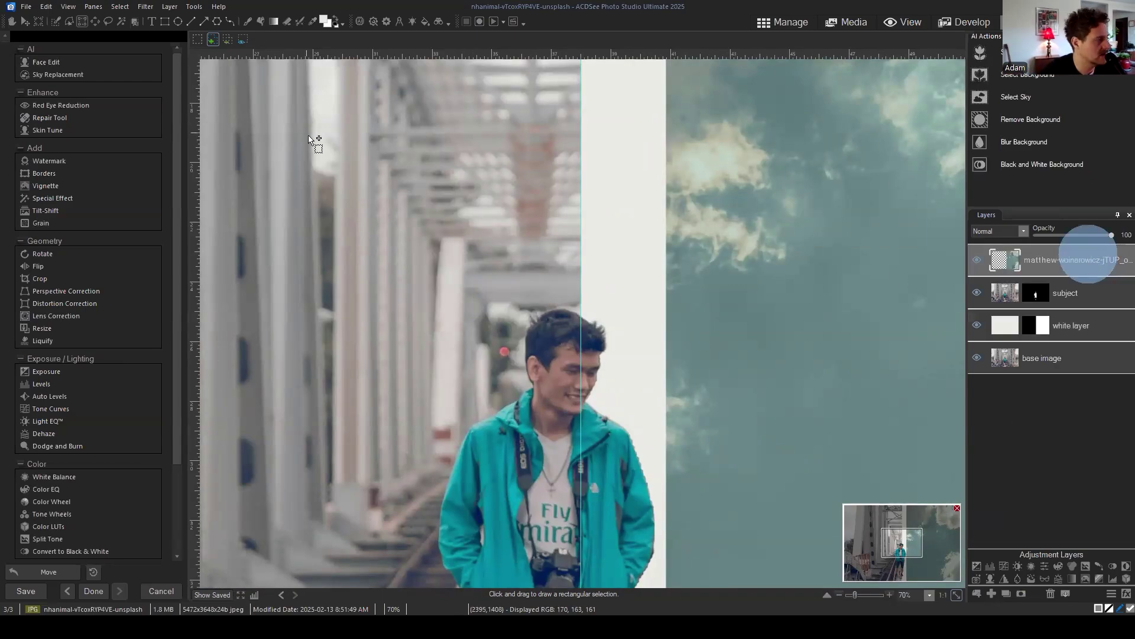
{"action": "scroll", "coordinate": [703, 268], "scroll_direction": "down", "scroll_amount": 3}
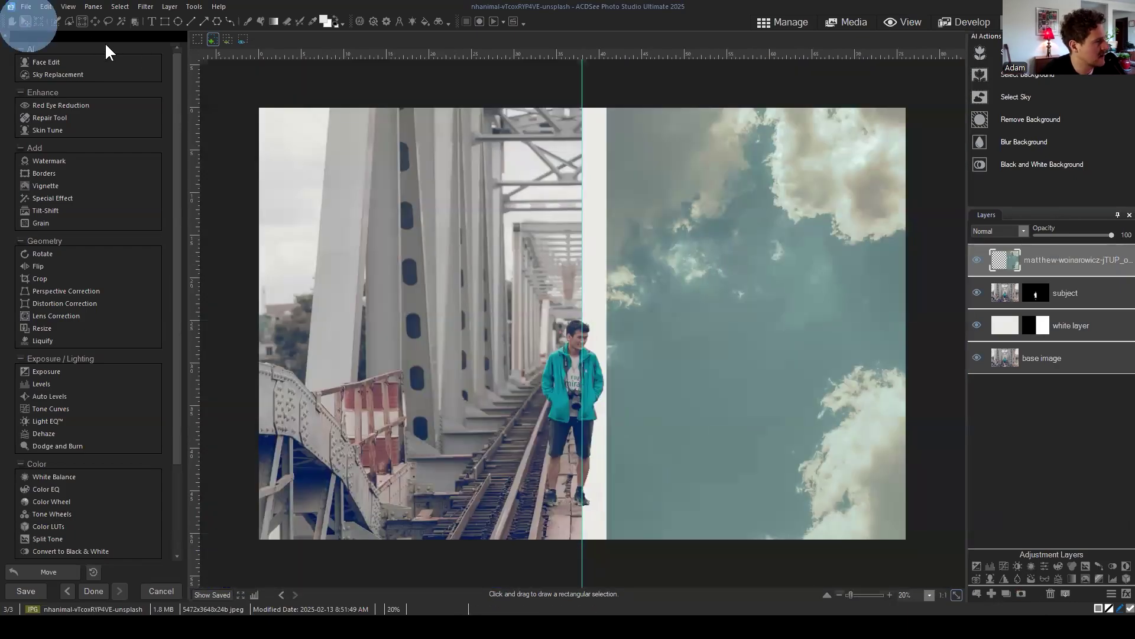
Step: Shift the cloud sky layer left and up to the vertical guide, keep it unrotated, and commit
{"action": "left_click_drag", "start_coordinate": [783, 228], "coordinate": [761, 217]}
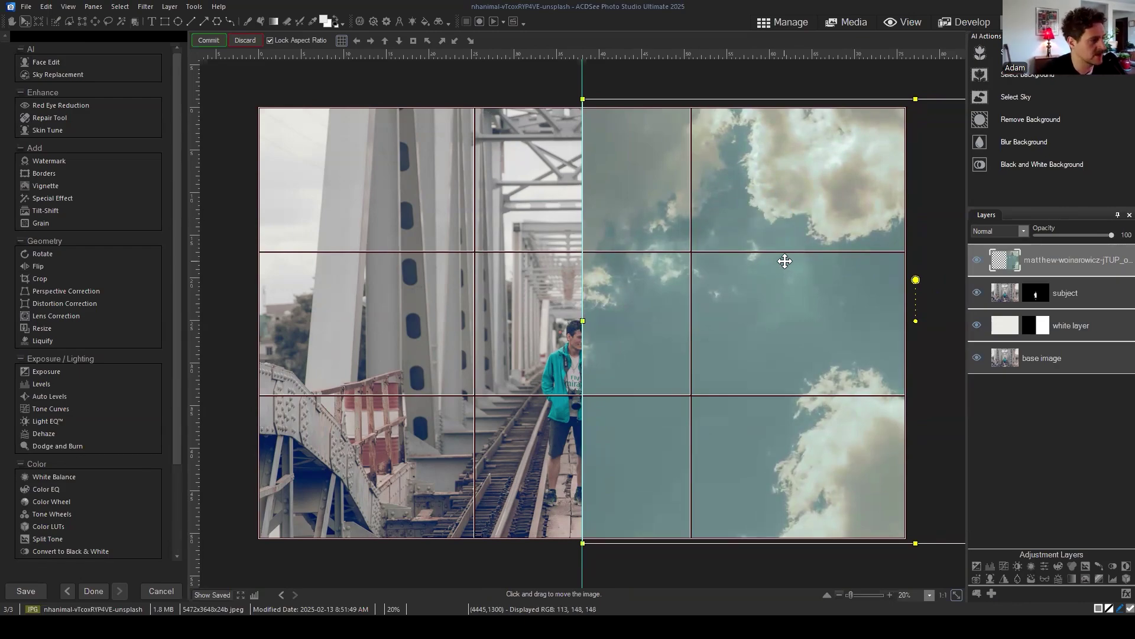
{"action": "scroll", "coordinate": [784, 261], "scroll_direction": "down", "scroll_amount": 1}
{"action": "left_click", "coordinate": [832, 278]}
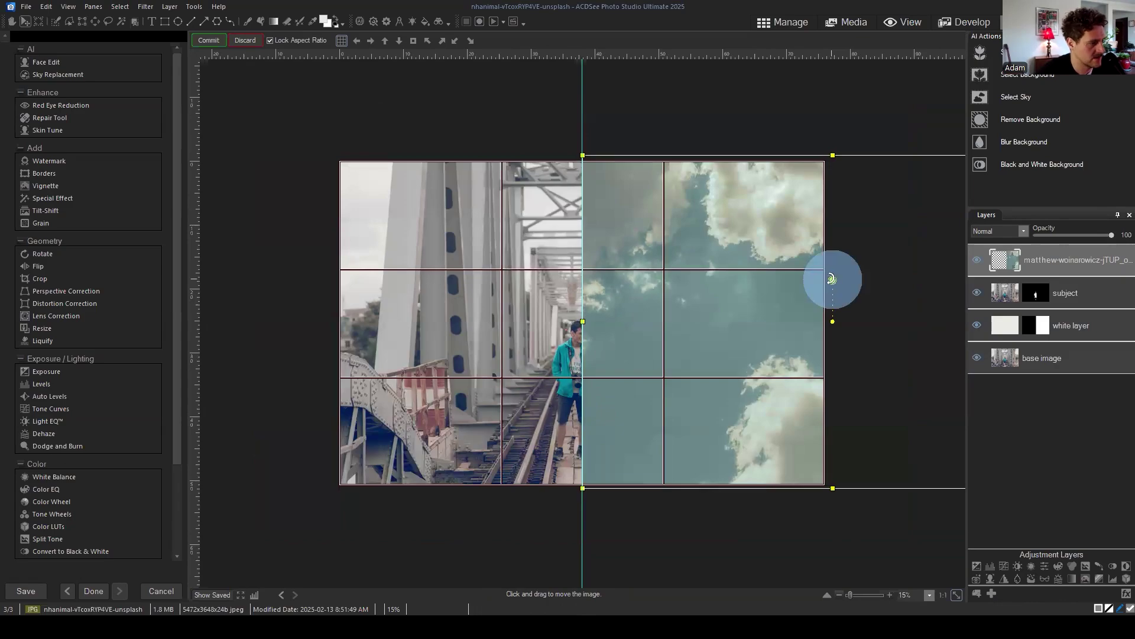
{"action": "left_click_drag", "start_coordinate": [831, 278], "coordinate": [803, 351]}
{"action": "key", "text": "ctrl+z"}
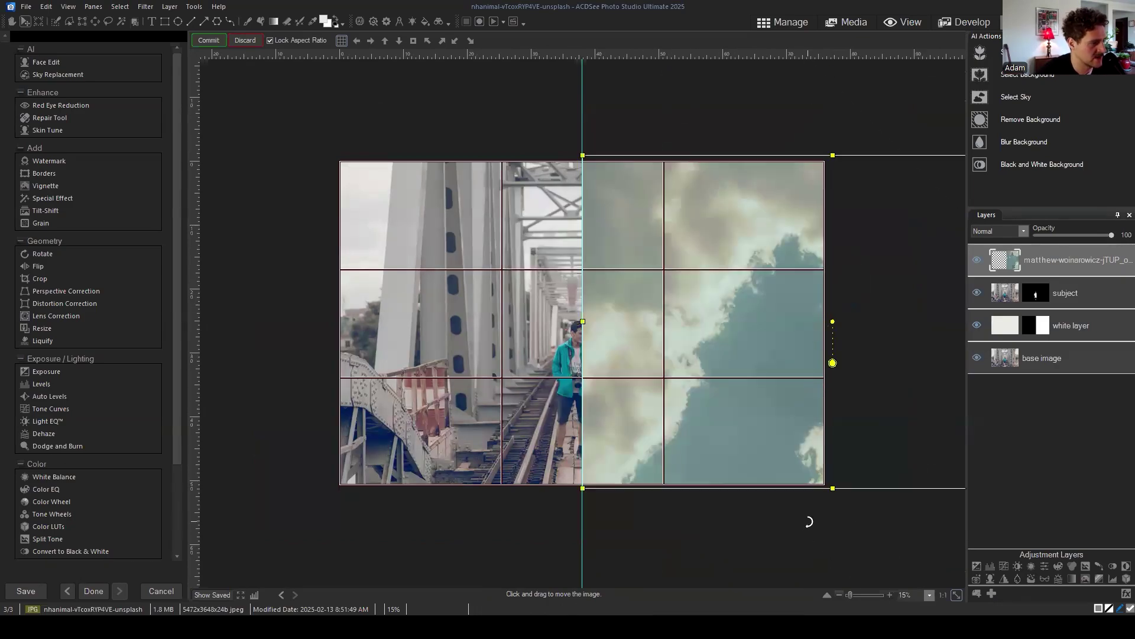
{"action": "left_click_drag", "start_coordinate": [858, 468], "coordinate": [890, 166]}
{"action": "key", "text": "ctrl+z"}
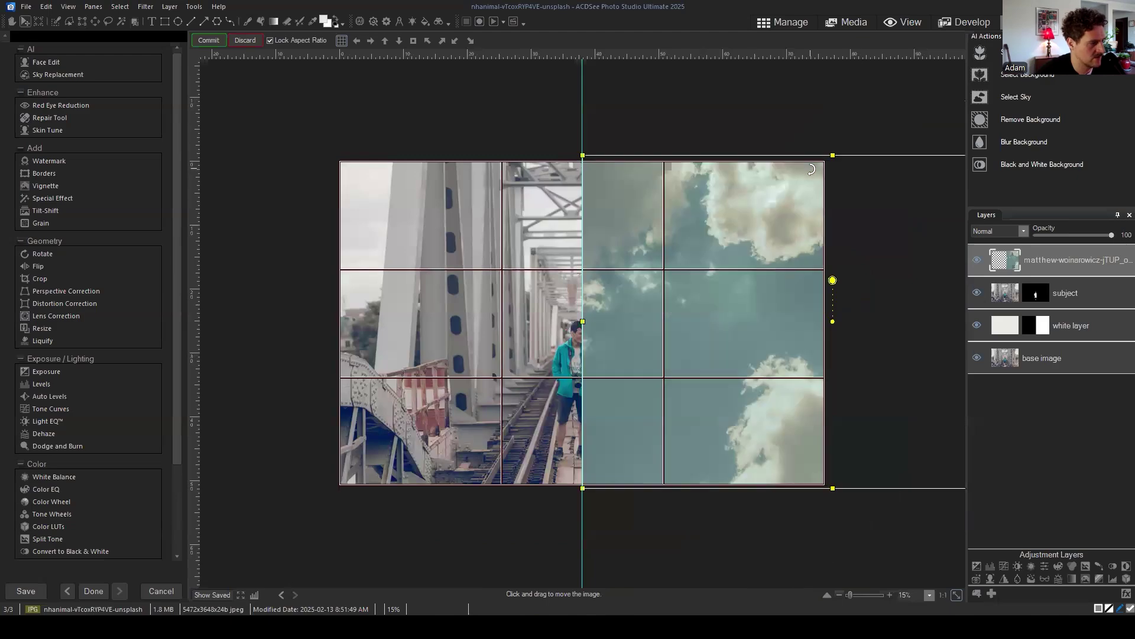
{"action": "key", "text": "ctrl+z"}
{"action": "left_click_drag", "start_coordinate": [757, 290], "coordinate": [674, 217]}
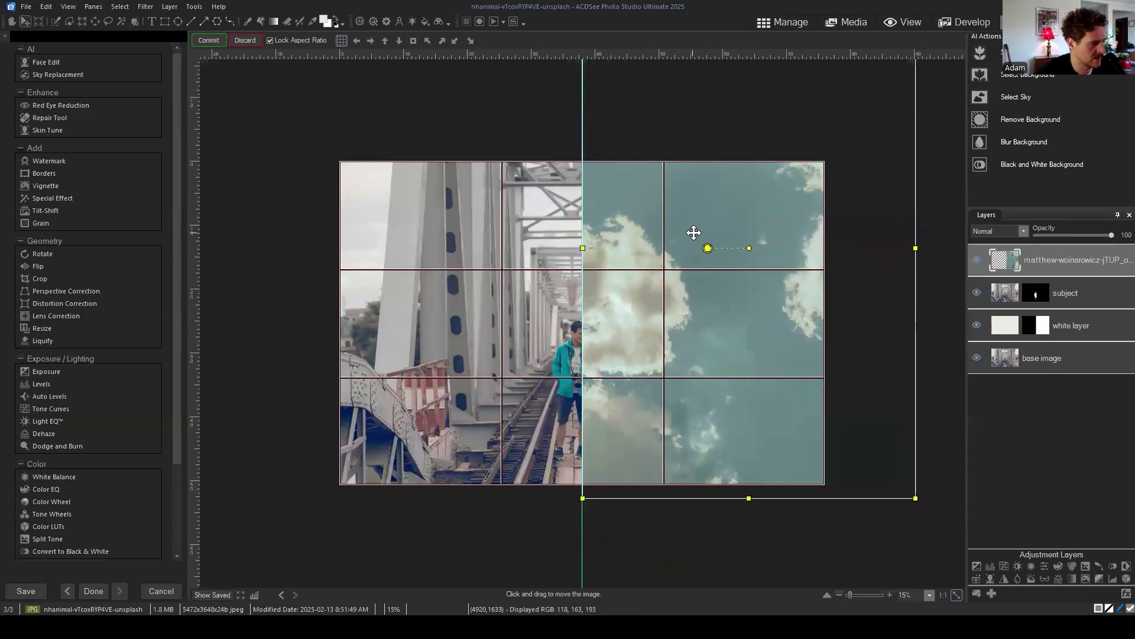
{"action": "left_click", "coordinate": [210, 40]}
Step: Move the sky layer below the subject layer in the Layers panel
{"action": "scroll", "coordinate": [594, 247], "scroll_direction": "up", "scroll_amount": 2}
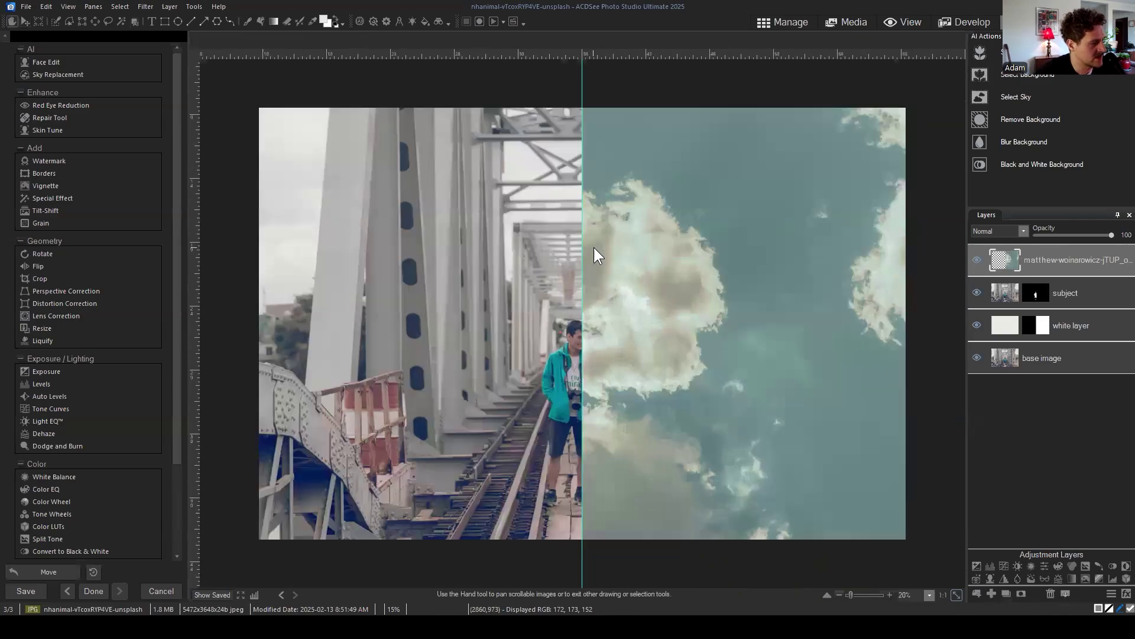
{"action": "scroll", "coordinate": [593, 247], "scroll_direction": "up", "scroll_amount": 6}
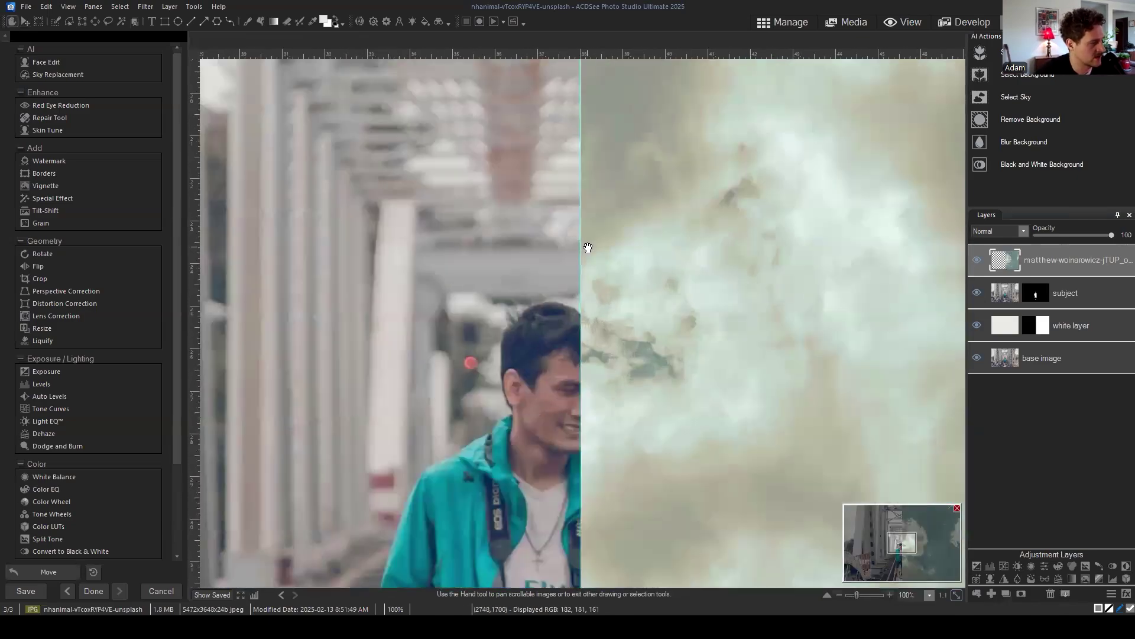
{"action": "scroll", "coordinate": [610, 202], "scroll_direction": "down", "scroll_amount": 4}
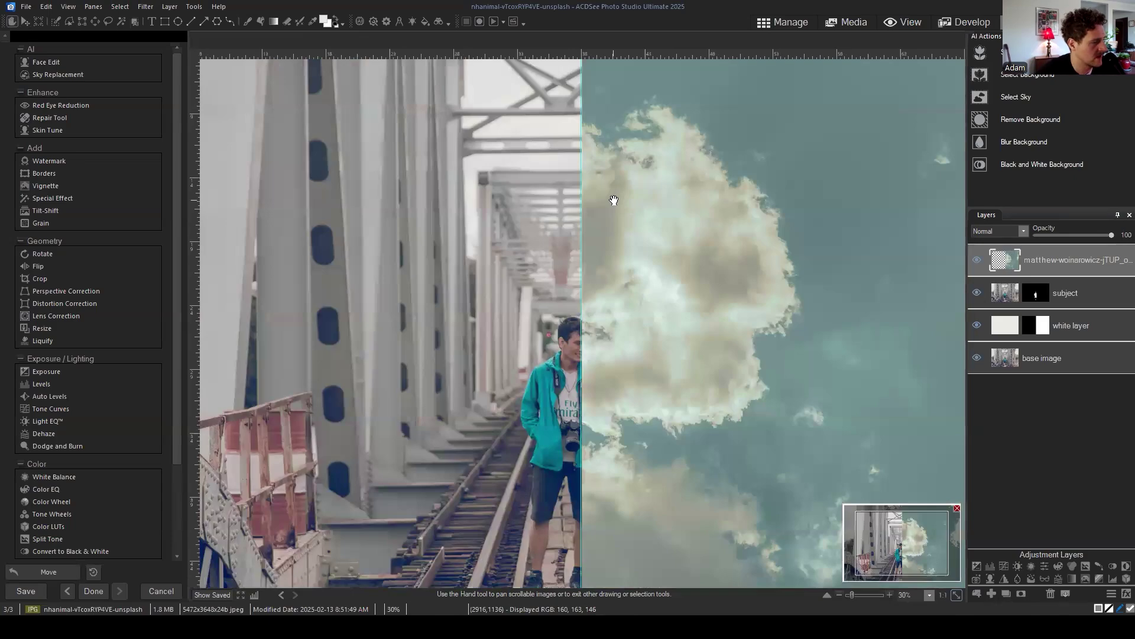
{"action": "scroll", "coordinate": [614, 201], "scroll_direction": "down", "scroll_amount": 1}
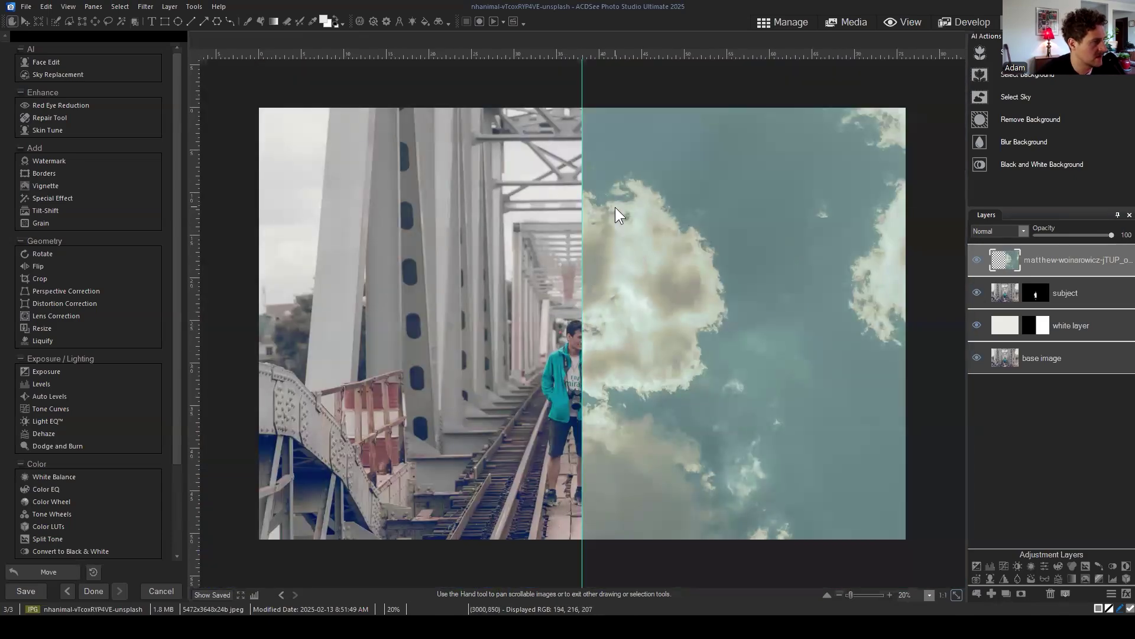
{"action": "left_click_drag", "start_coordinate": [1053, 262], "coordinate": [1052, 311]}
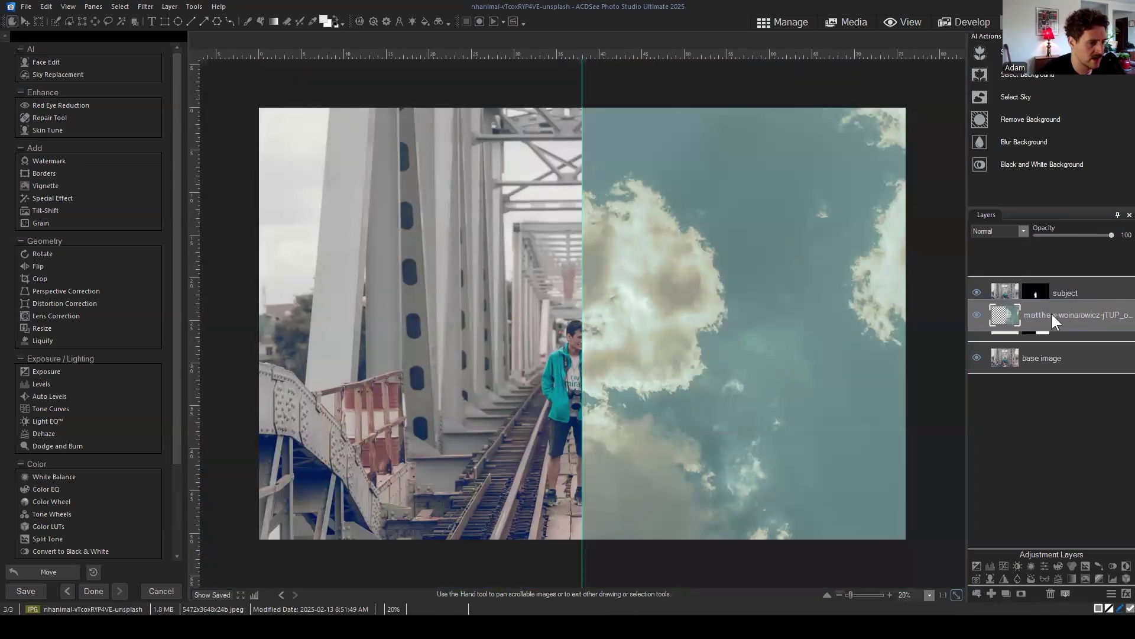
Step: Look through the selection commands, then bring up the View menu's guideline options
{"action": "left_click", "coordinate": [119, 7]}
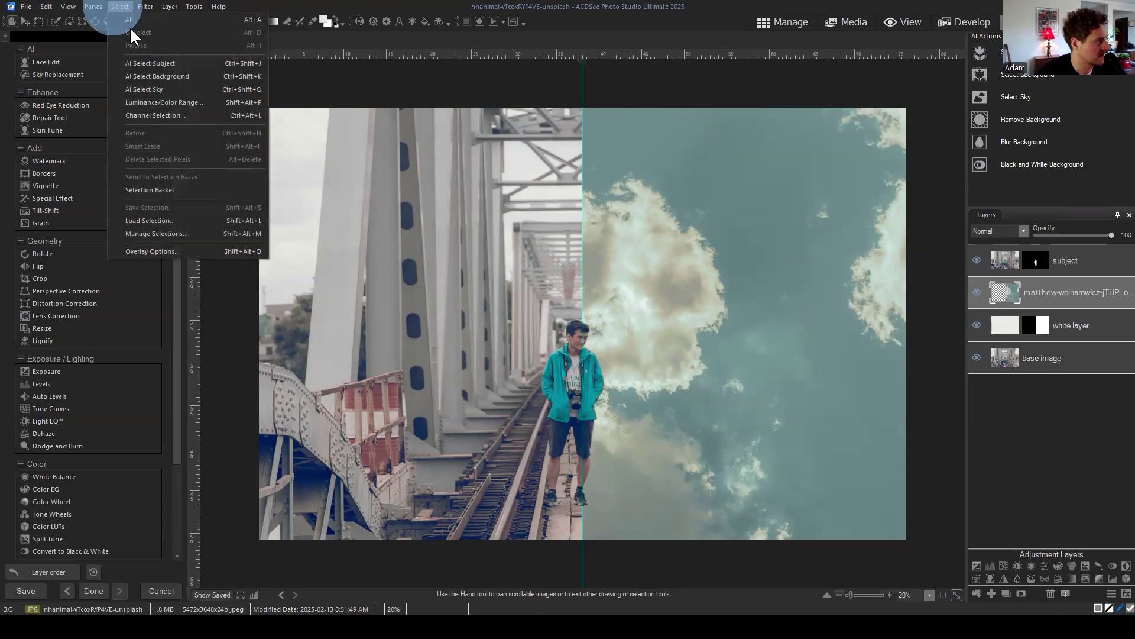
{"action": "left_click", "coordinate": [1051, 440]}
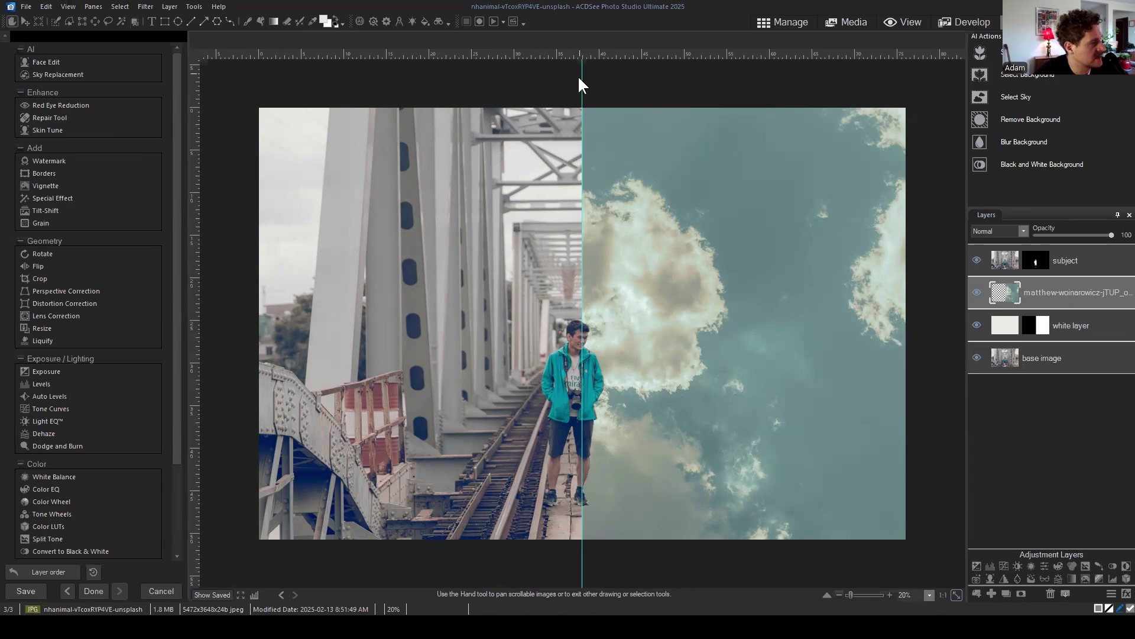
{"action": "left_click", "coordinate": [66, 6]}
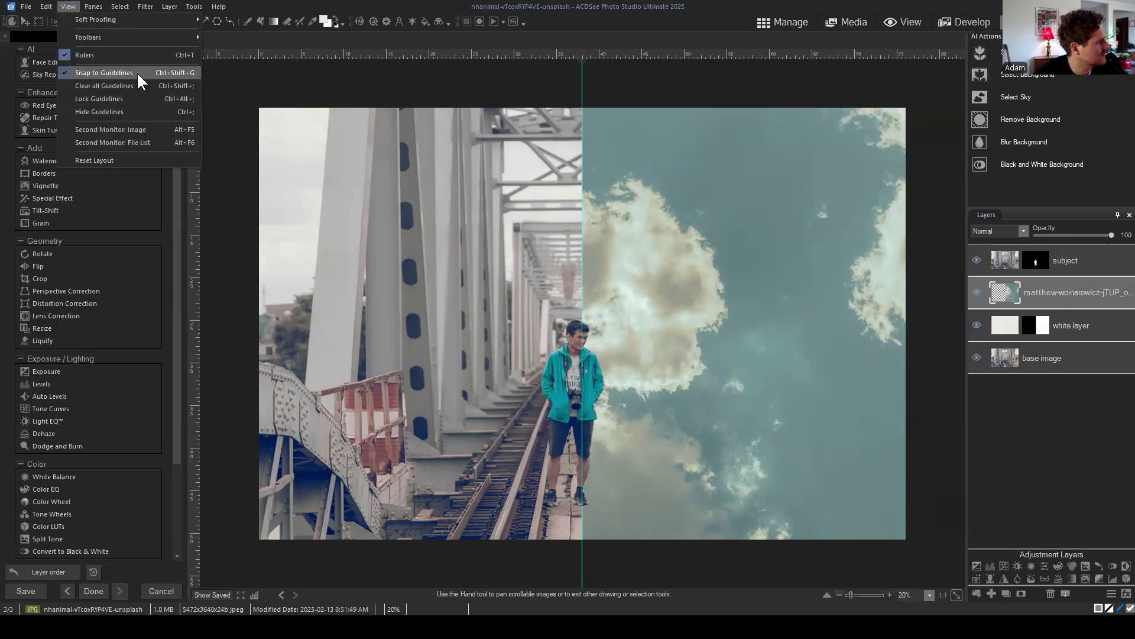
{"action": "left_click", "coordinate": [105, 112]}
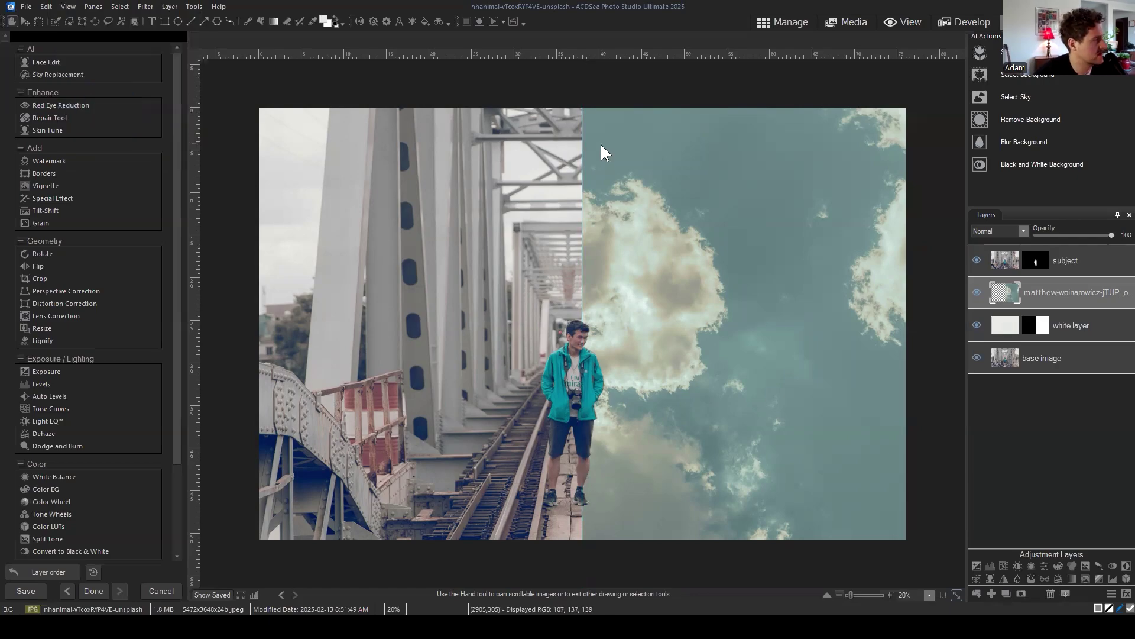
{"action": "scroll", "coordinate": [616, 113], "scroll_direction": "up", "scroll_amount": 3}
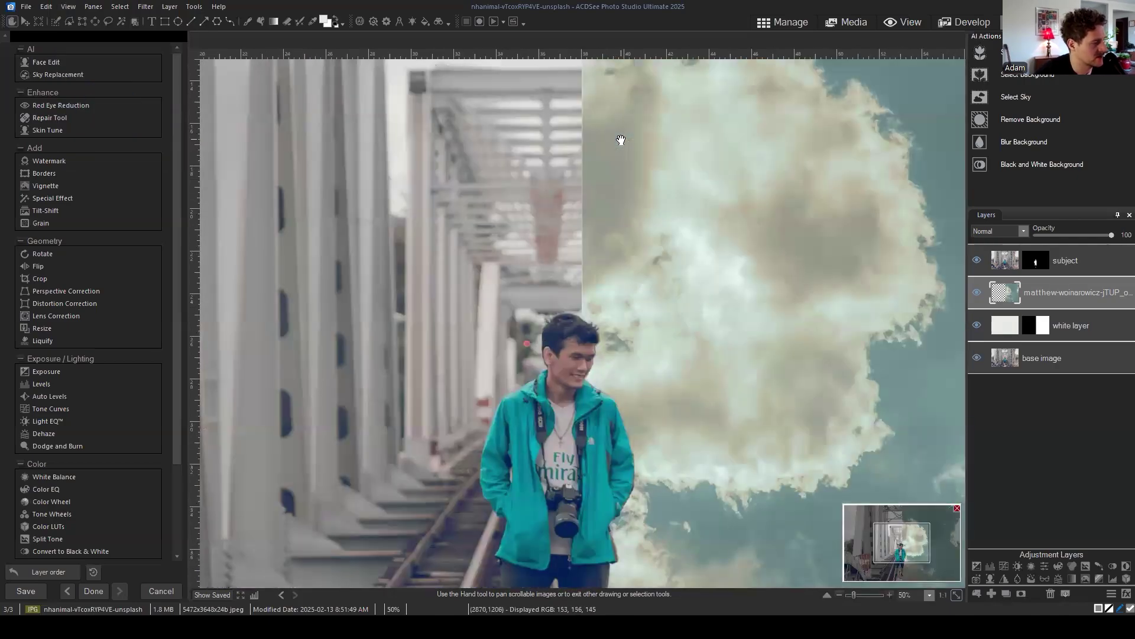
{"action": "left_click", "coordinate": [68, 6]}
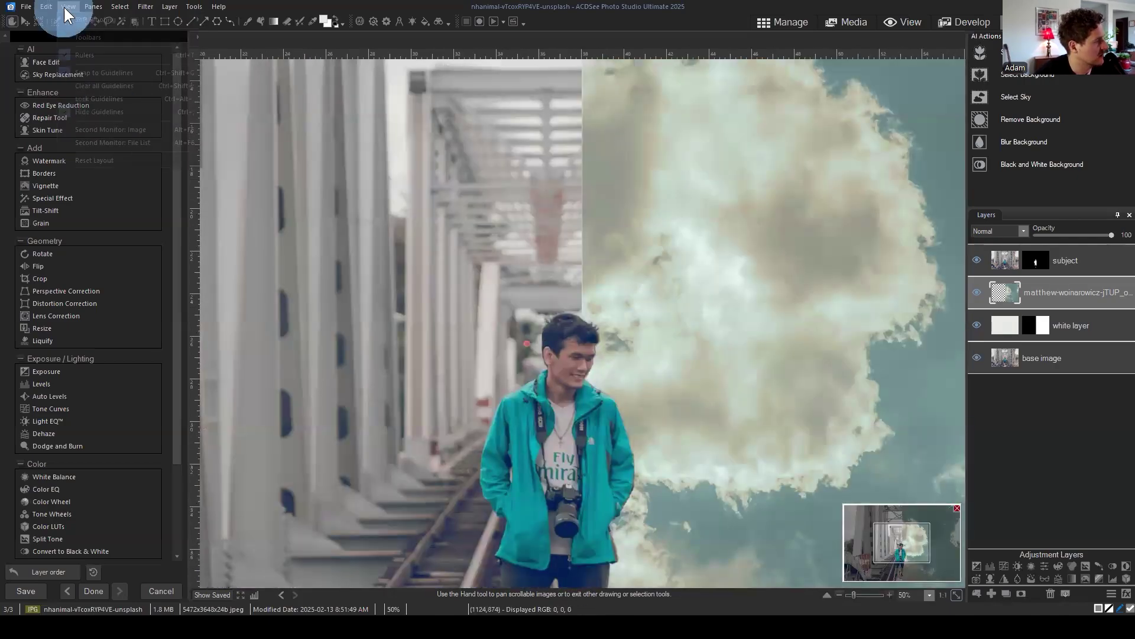
{"action": "left_click", "coordinate": [103, 111]}
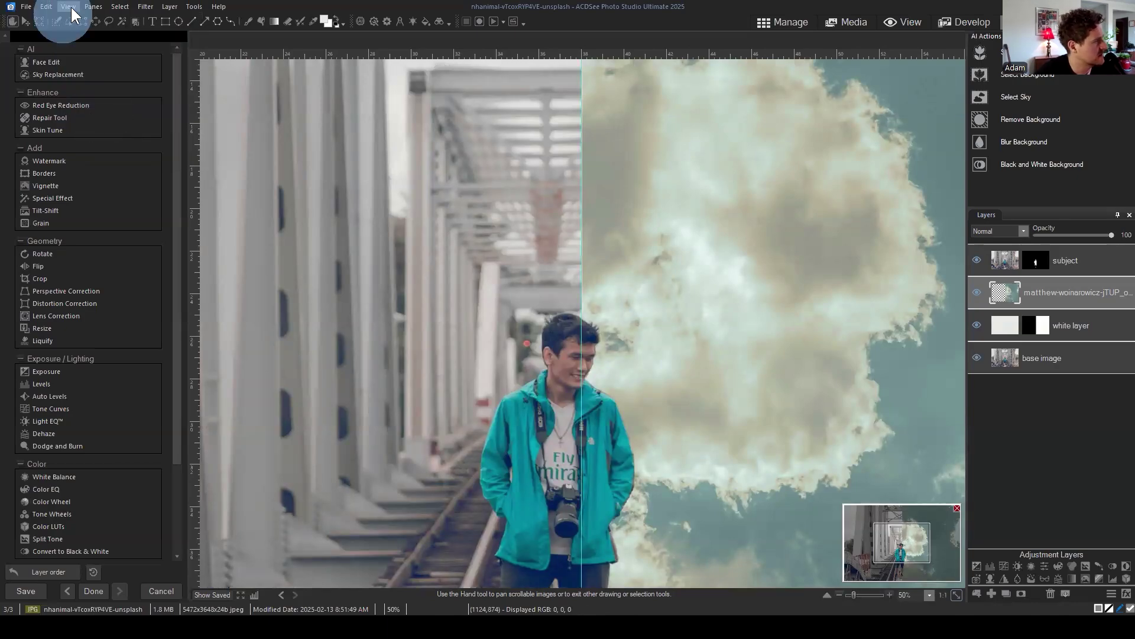
{"action": "left_click", "coordinate": [68, 7]}
{"action": "left_click", "coordinate": [84, 114]}
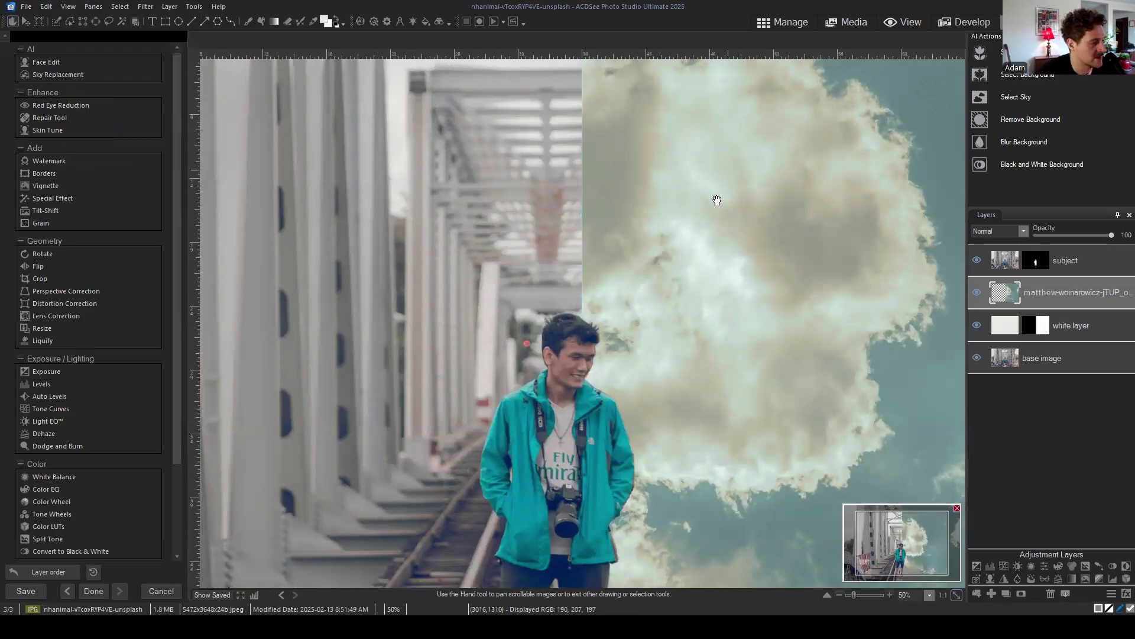
{"action": "scroll", "coordinate": [717, 200], "scroll_direction": "down", "scroll_amount": 3}
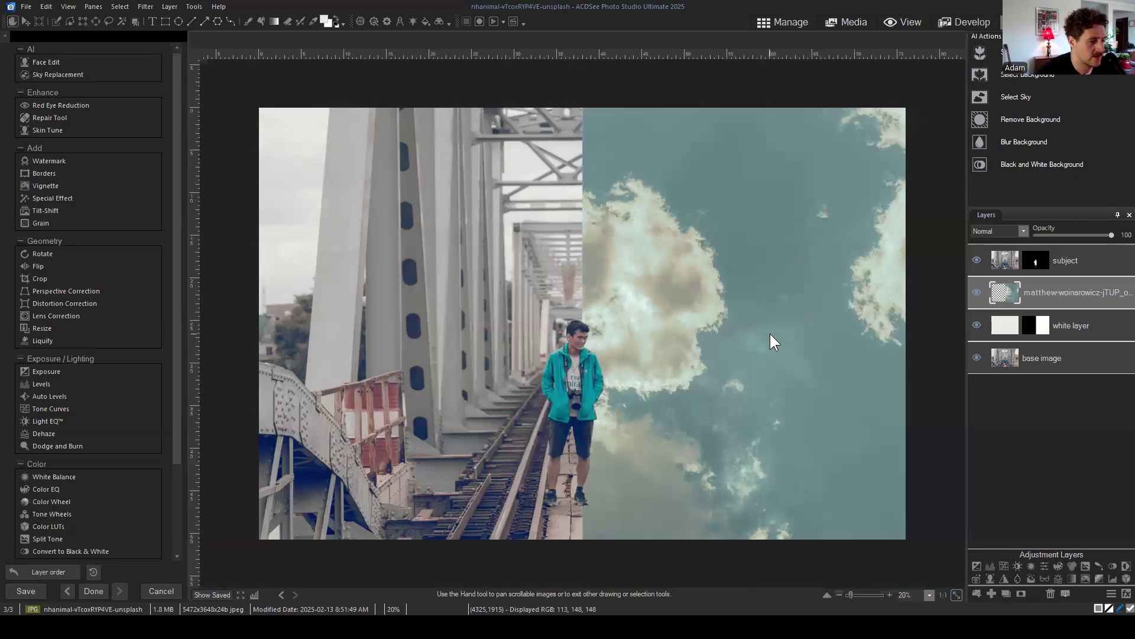
{"action": "left_click_drag", "start_coordinate": [1076, 288], "coordinate": [1070, 292]}
{"action": "left_click", "coordinate": [974, 294]}
{"action": "left_click", "coordinate": [977, 293]}
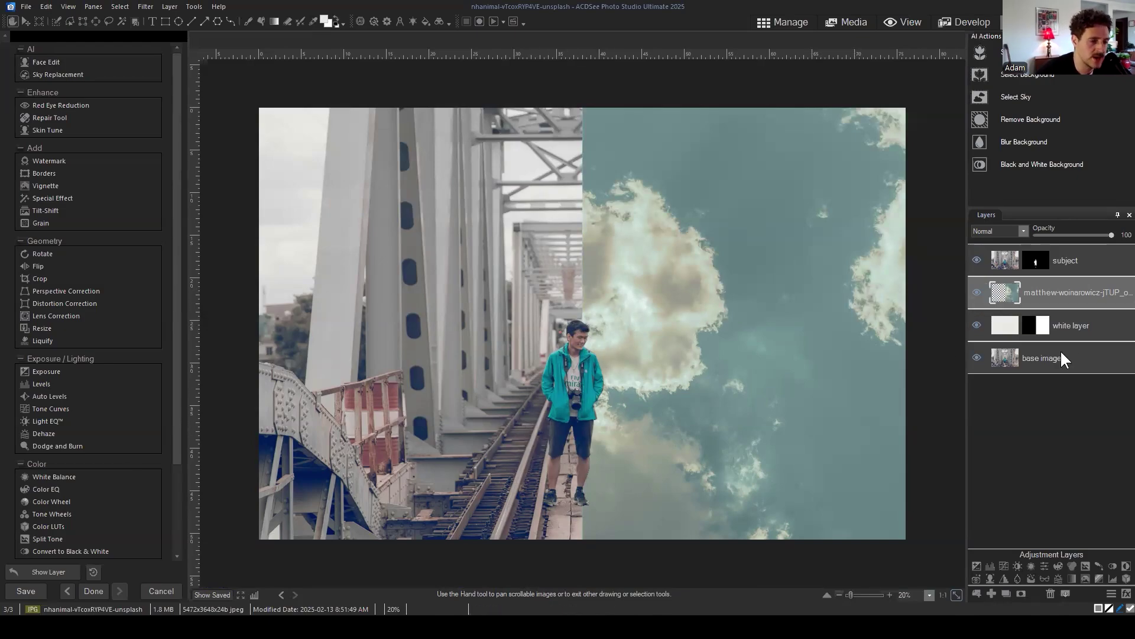
{"action": "left_click_drag", "start_coordinate": [1056, 300], "coordinate": [1056, 293]}
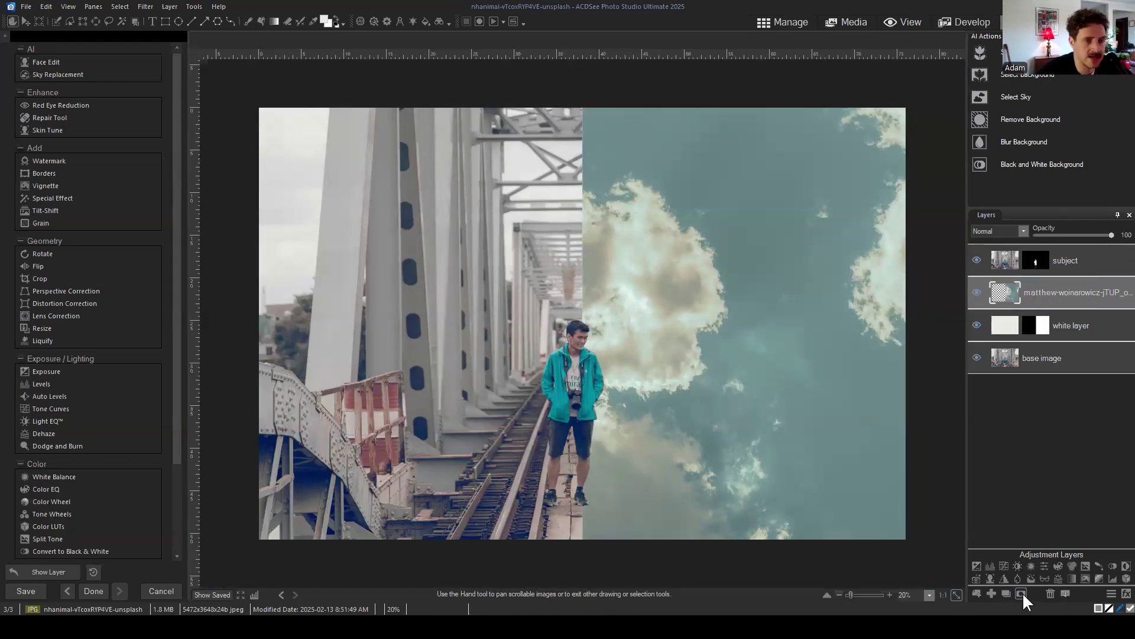
Step: Add a white layer mask to the cloud sky layer
{"action": "mouse_move", "coordinate": [1069, 296]}
{"action": "left_mouse_down"}
{"action": "mouse_move", "coordinate": [1057, 272]}
{"action": "mouse_move", "coordinate": [1052, 282]}
{"action": "left_mouse_up"}
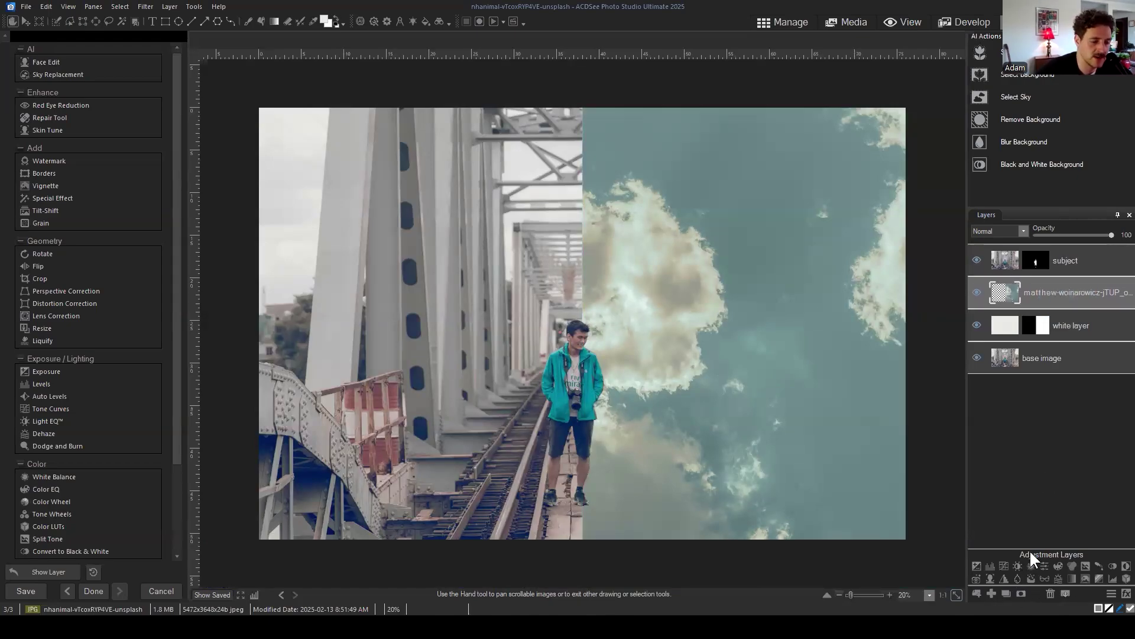
{"action": "left_click", "coordinate": [1020, 591]}
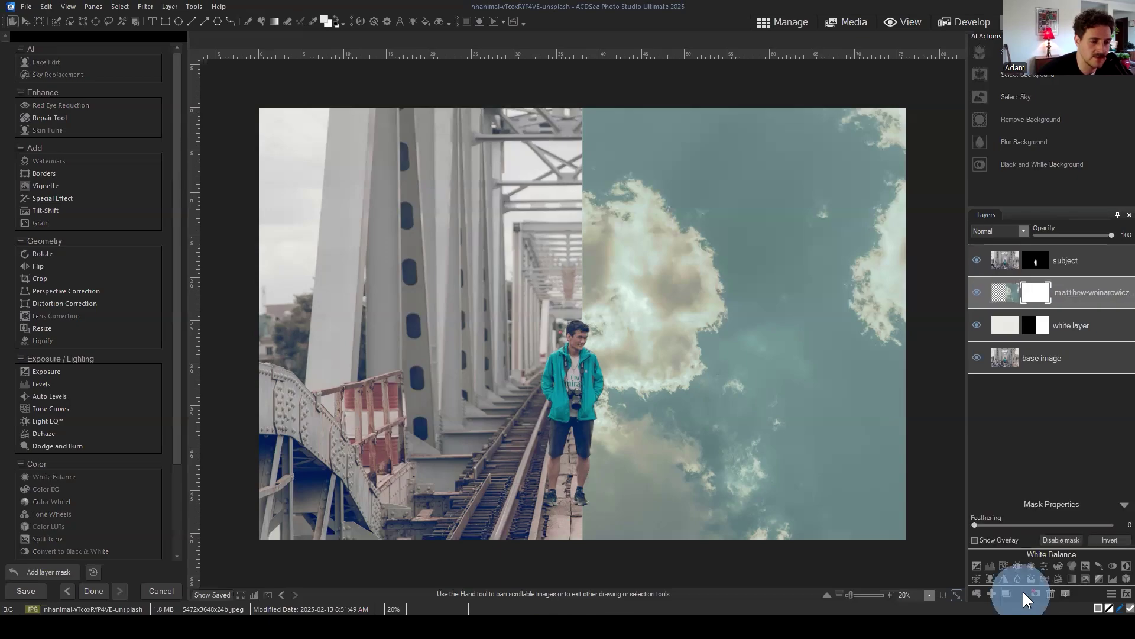
{"action": "scroll", "coordinate": [797, 307], "scroll_direction": "down", "scroll_amount": 1}
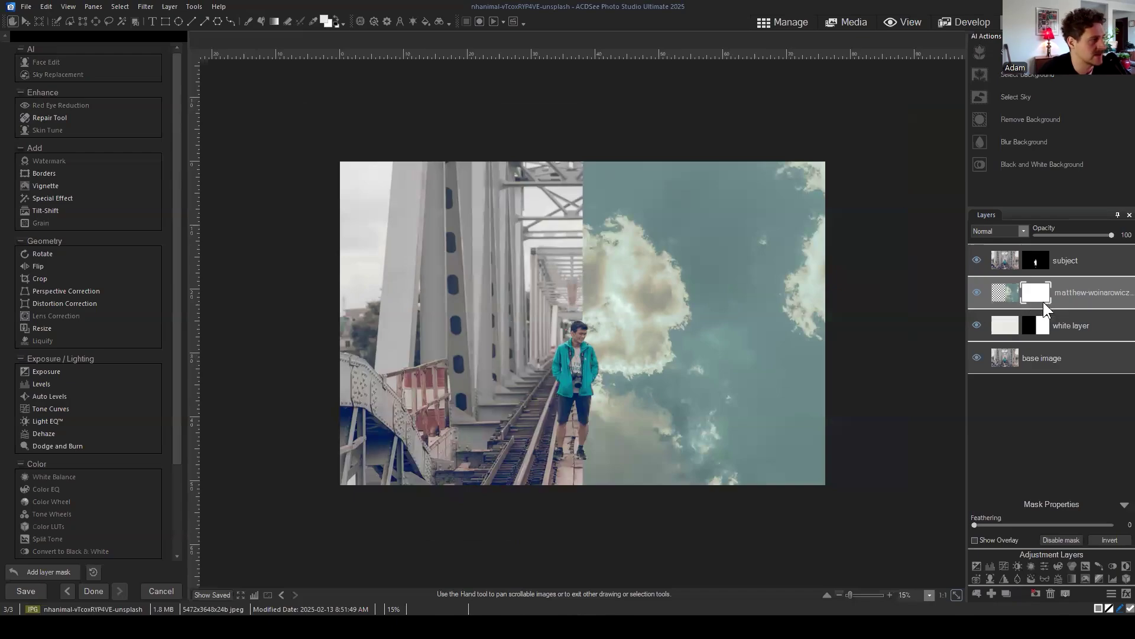
Step: Switch to the Brush tool with Feathering set to 100
{"action": "left_click", "coordinate": [247, 21]}
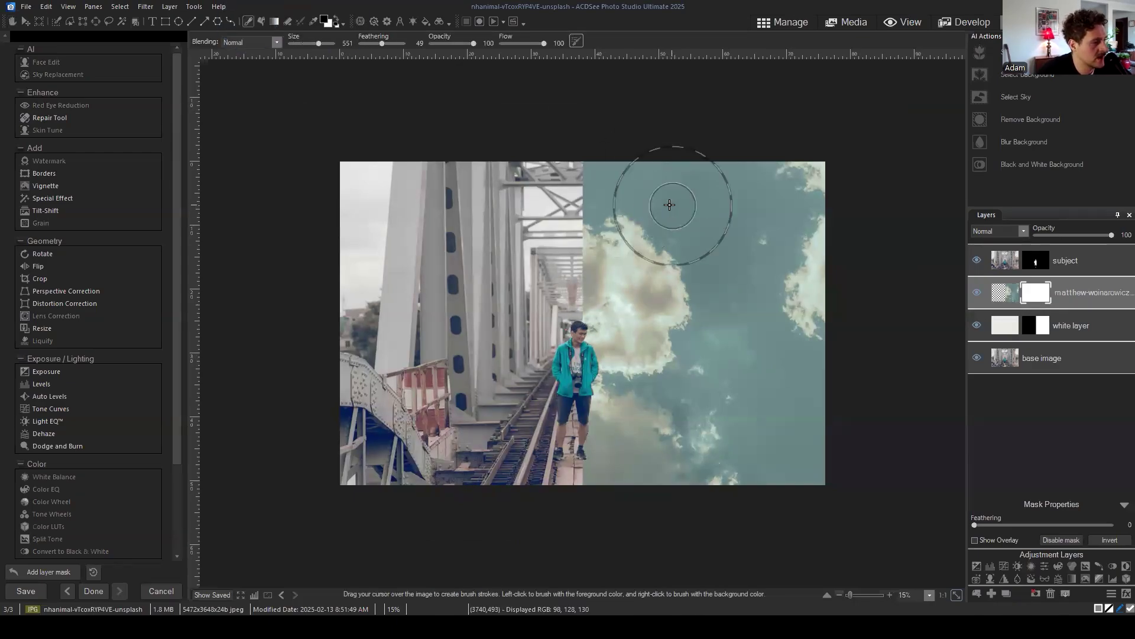
{"action": "left_click_drag", "start_coordinate": [382, 43], "coordinate": [483, 48]}
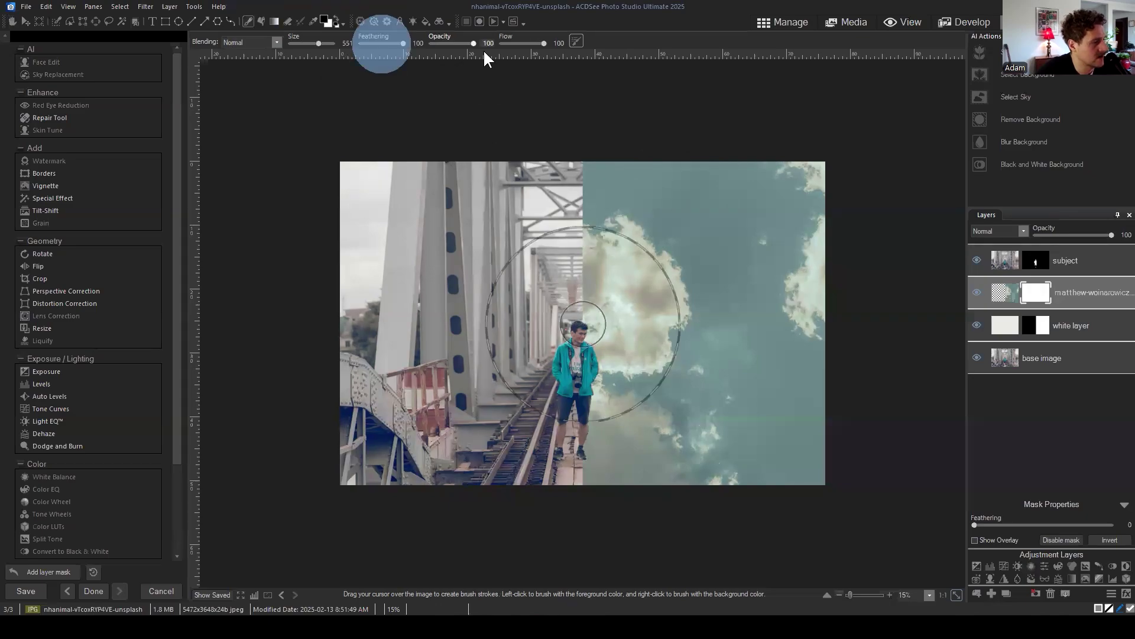
{"action": "left_click", "coordinate": [395, 43]}
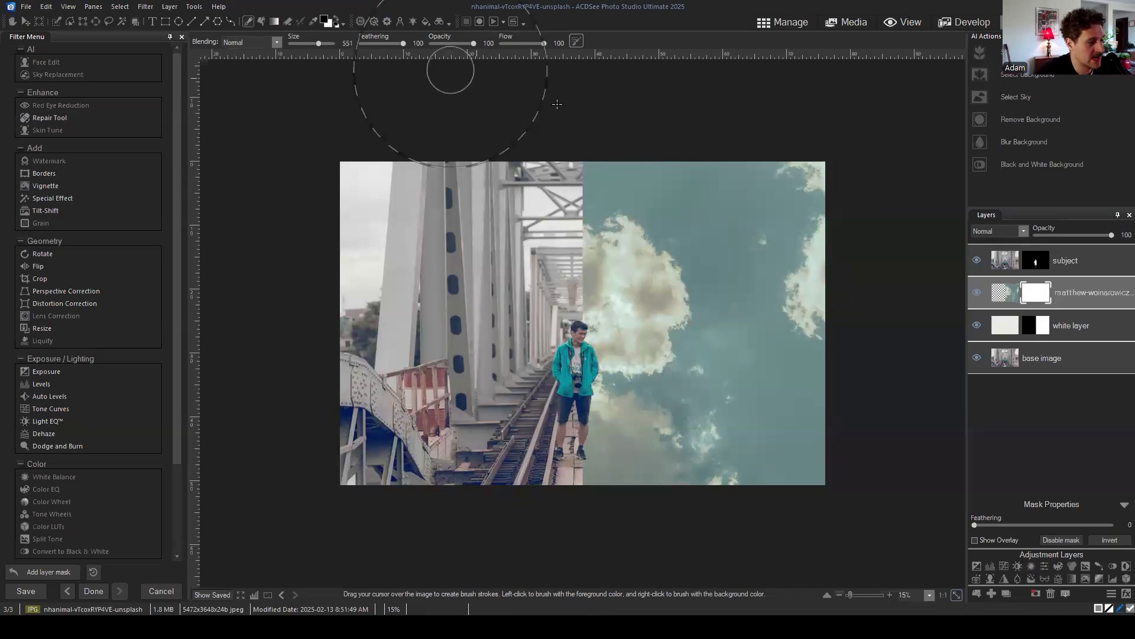
Step: At 15 opacity, brush over the right-hand sky on the mask to fade the clouds into off-white
{"action": "left_click", "coordinate": [822, 180]}
{"action": "left_click_drag", "start_coordinate": [465, 43], "coordinate": [437, 43]}
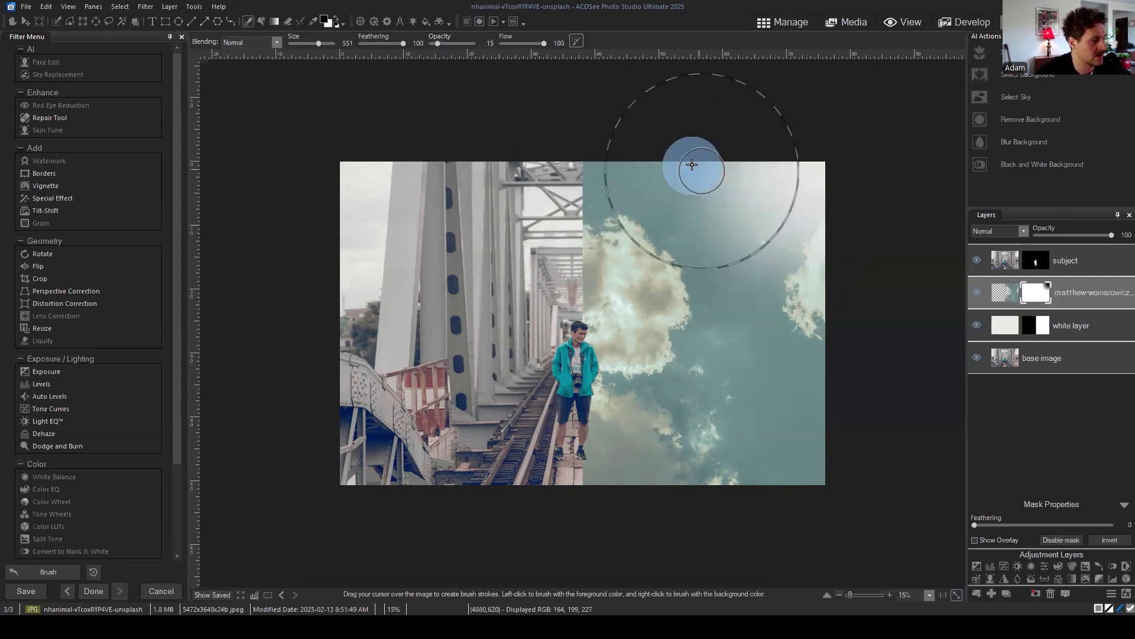
{"action": "mouse_move", "coordinate": [693, 170]}
{"action": "left_mouse_down"}
{"action": "mouse_move", "coordinate": [784, 234]}
{"action": "mouse_move", "coordinate": [743, 330]}
{"action": "mouse_move", "coordinate": [743, 447]}
{"action": "mouse_move", "coordinate": [674, 484]}
{"action": "mouse_move", "coordinate": [836, 461]}
{"action": "mouse_move", "coordinate": [631, 451]}
{"action": "mouse_move", "coordinate": [637, 386]}
{"action": "mouse_move", "coordinate": [669, 344]}
{"action": "mouse_move", "coordinate": [627, 177]}
{"action": "left_mouse_up"}
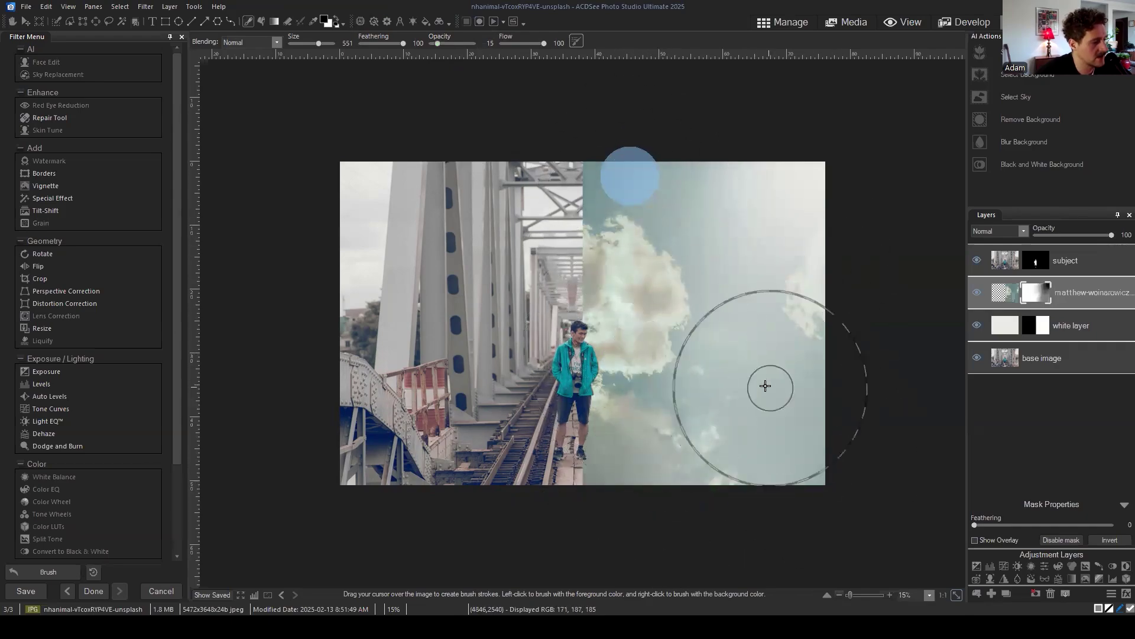
{"action": "mouse_move", "coordinate": [800, 180]}
{"action": "left_mouse_down"}
{"action": "mouse_move", "coordinate": [818, 229]}
{"action": "mouse_move", "coordinate": [828, 402]}
{"action": "mouse_move", "coordinate": [810, 175]}
{"action": "mouse_move", "coordinate": [764, 261]}
{"action": "mouse_move", "coordinate": [685, 159]}
{"action": "mouse_move", "coordinate": [796, 284]}
{"action": "mouse_move", "coordinate": [804, 340]}
{"action": "mouse_move", "coordinate": [729, 457]}
{"action": "mouse_move", "coordinate": [787, 359]}
{"action": "mouse_move", "coordinate": [790, 282]}
{"action": "mouse_move", "coordinate": [734, 314]}
{"action": "mouse_move", "coordinate": [602, 163]}
{"action": "left_mouse_up"}
{"action": "left_click", "coordinate": [676, 482]}
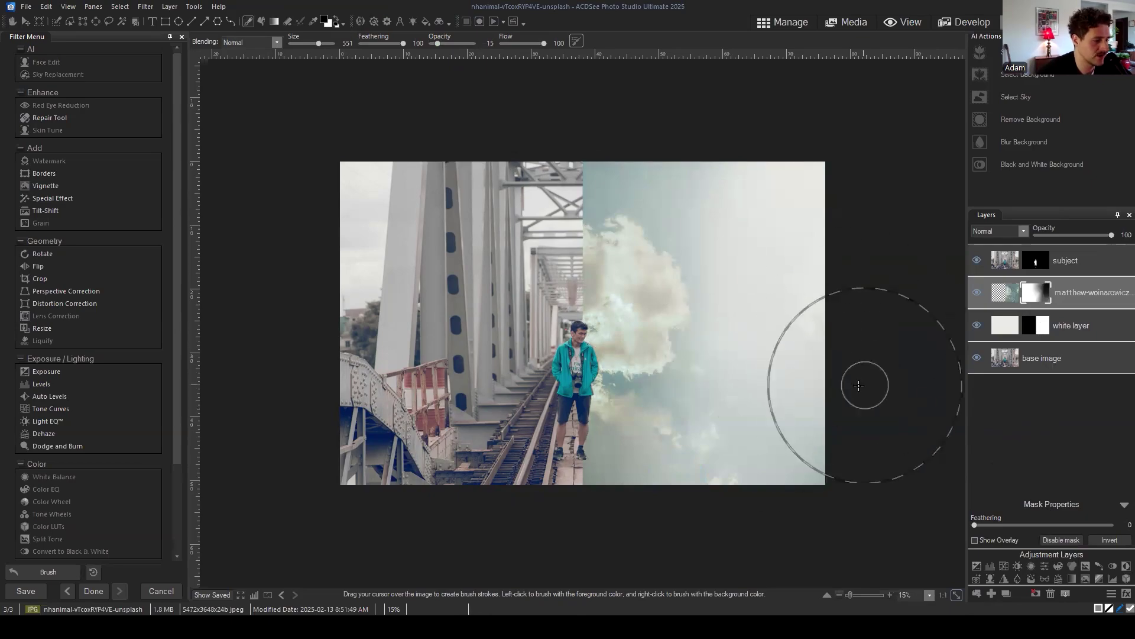
{"action": "left_click", "coordinate": [1078, 295]}
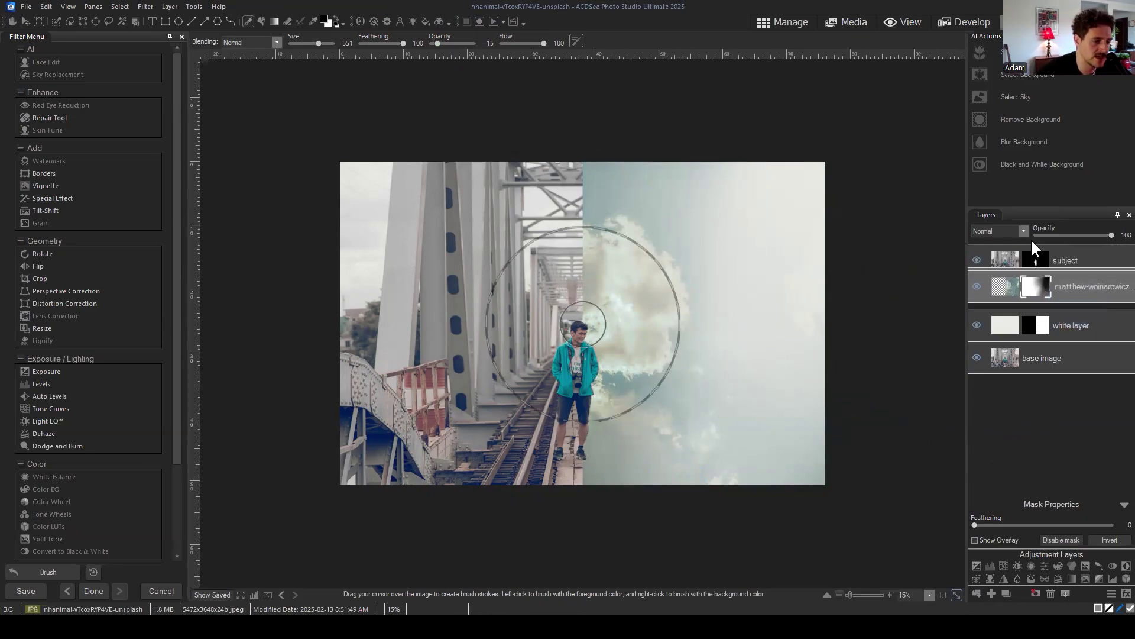
{"action": "mouse_move", "coordinate": [589, 326]}
{"action": "left_mouse_down"}
{"action": "mouse_move", "coordinate": [601, 357]}
{"action": "mouse_move", "coordinate": [604, 264]}
{"action": "mouse_move", "coordinate": [589, 461]}
{"action": "mouse_move", "coordinate": [589, 284]}
{"action": "mouse_move", "coordinate": [595, 320]}
{"action": "mouse_move", "coordinate": [581, 365]}
{"action": "mouse_move", "coordinate": [608, 251]}
{"action": "mouse_move", "coordinate": [601, 379]}
{"action": "mouse_move", "coordinate": [604, 290]}
{"action": "mouse_move", "coordinate": [645, 245]}
{"action": "mouse_move", "coordinate": [582, 187]}
{"action": "mouse_move", "coordinate": [641, 416]}
{"action": "mouse_move", "coordinate": [717, 319]}
{"action": "mouse_move", "coordinate": [781, 303]}
{"action": "mouse_move", "coordinate": [793, 261]}
{"action": "mouse_move", "coordinate": [761, 388]}
{"action": "mouse_move", "coordinate": [807, 433]}
{"action": "left_mouse_up"}
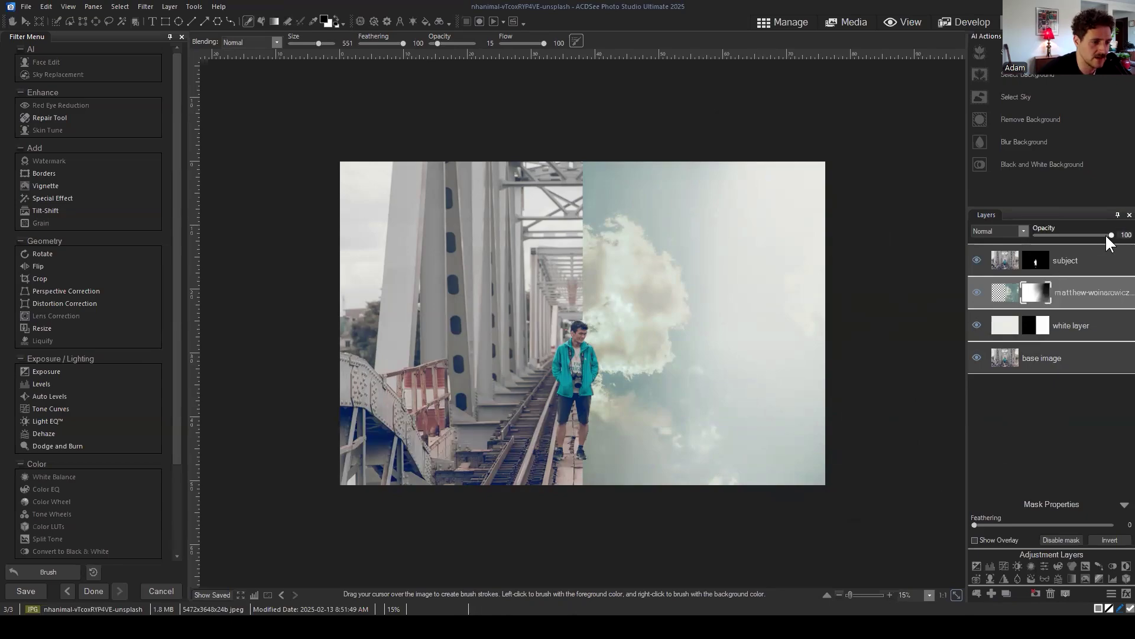
Step: Lower the cloud layer's opacity to about 49 for a faint haze
{"action": "left_click_drag", "start_coordinate": [1103, 235], "coordinate": [1075, 235]}
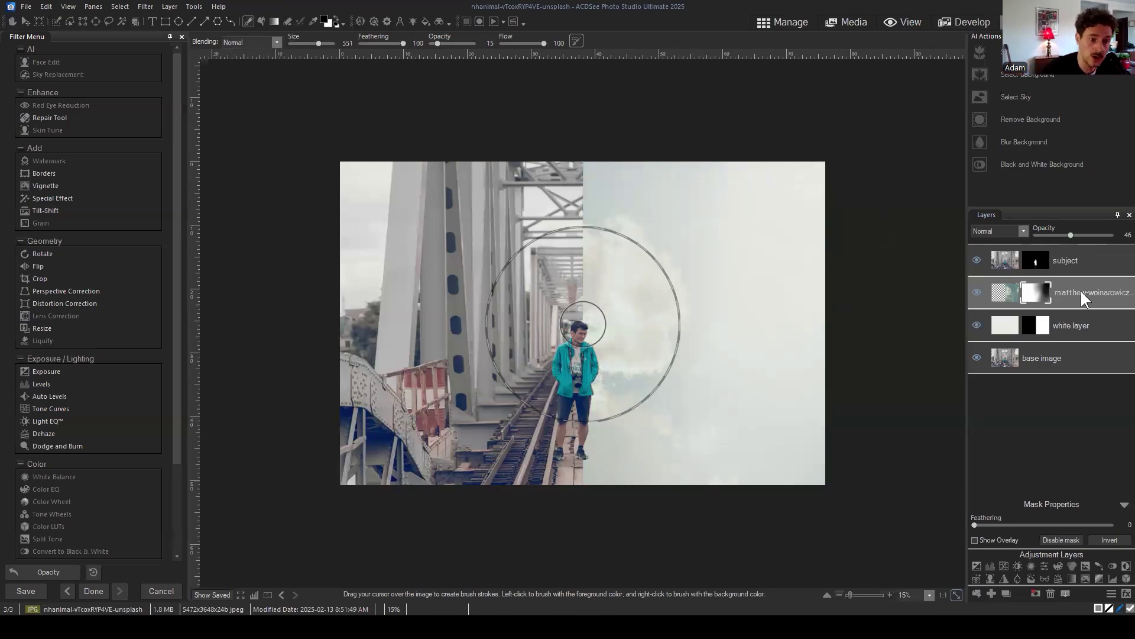
{"action": "left_click_drag", "start_coordinate": [1069, 289], "coordinate": [1094, 293]}
{"action": "mouse_move", "coordinate": [1071, 233]}
{"action": "left_mouse_down"}
{"action": "mouse_move", "coordinate": [1020, 232]}
{"action": "mouse_move", "coordinate": [1080, 235]}
{"action": "mouse_move", "coordinate": [1071, 236]}
{"action": "left_mouse_up"}
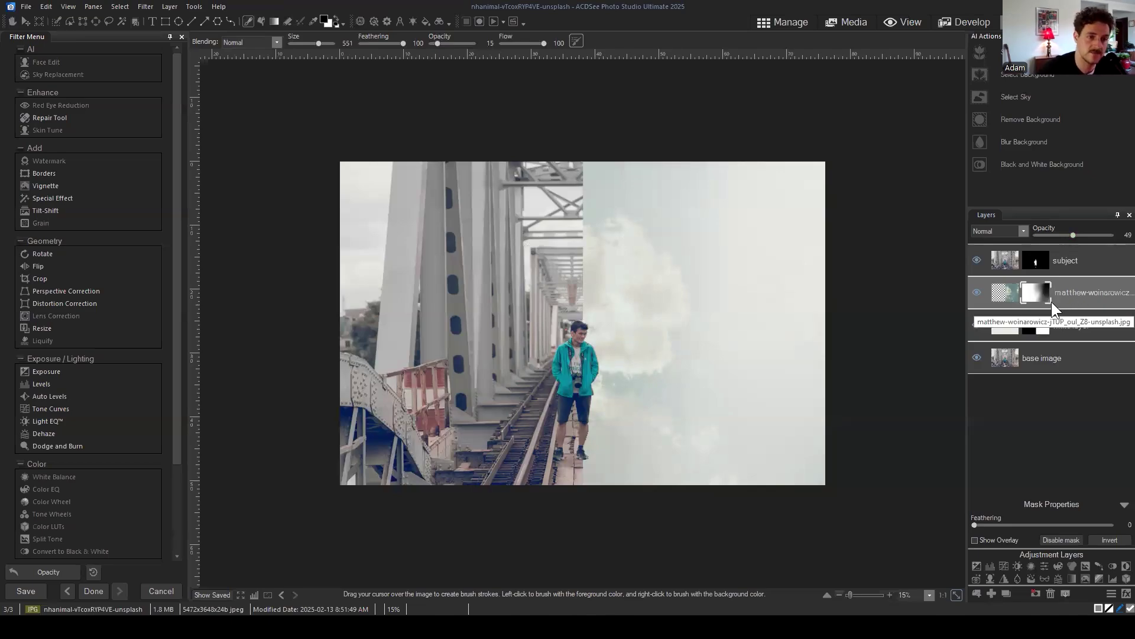
{"action": "left_click", "coordinate": [152, 22]}
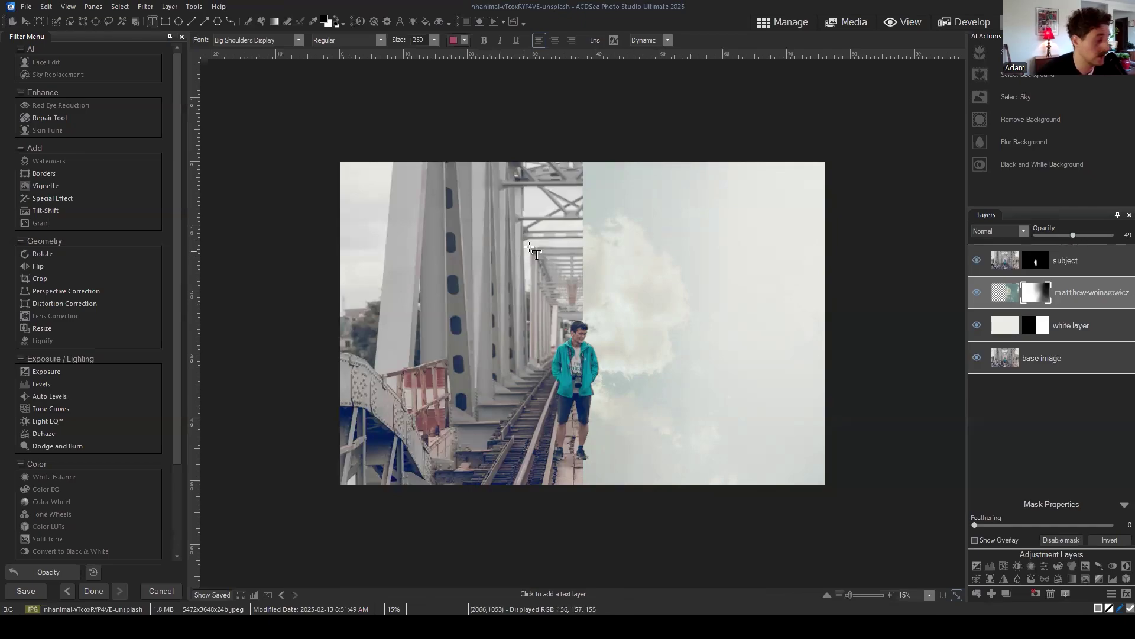
{"action": "left_click", "coordinate": [457, 254]}
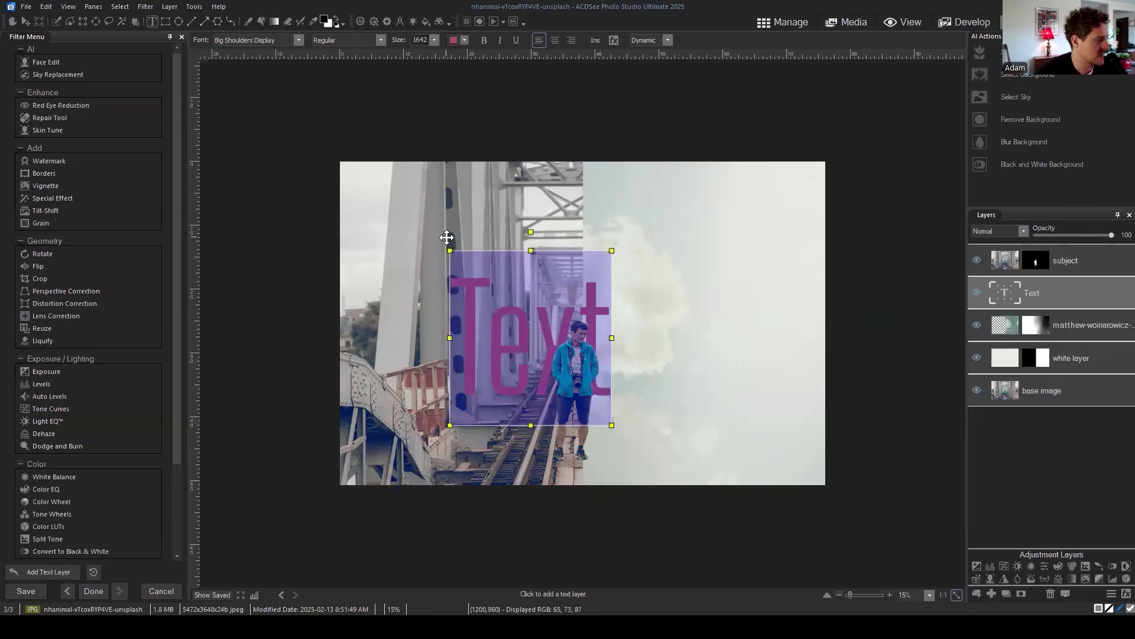
{"action": "left_click_drag", "start_coordinate": [440, 244], "coordinate": [530, 209]}
{"action": "scroll", "coordinate": [621, 317], "scroll_direction": "up", "scroll_amount": 1}
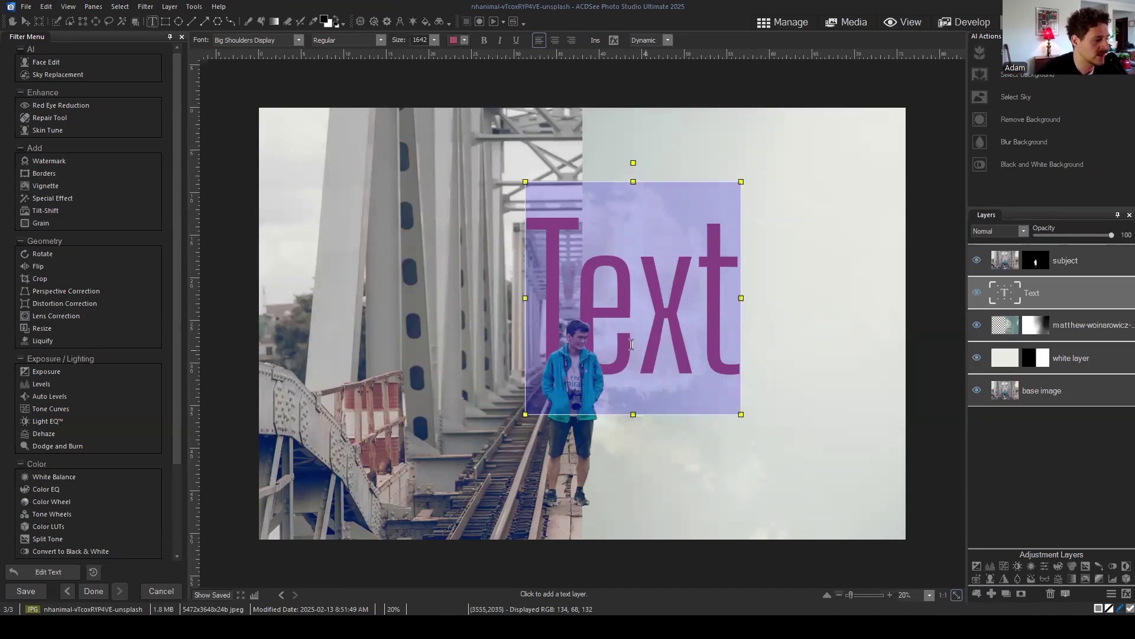
{"action": "left_click", "coordinate": [542, 249]}
{"action": "left_click_drag", "start_coordinate": [543, 249], "coordinate": [761, 259]}
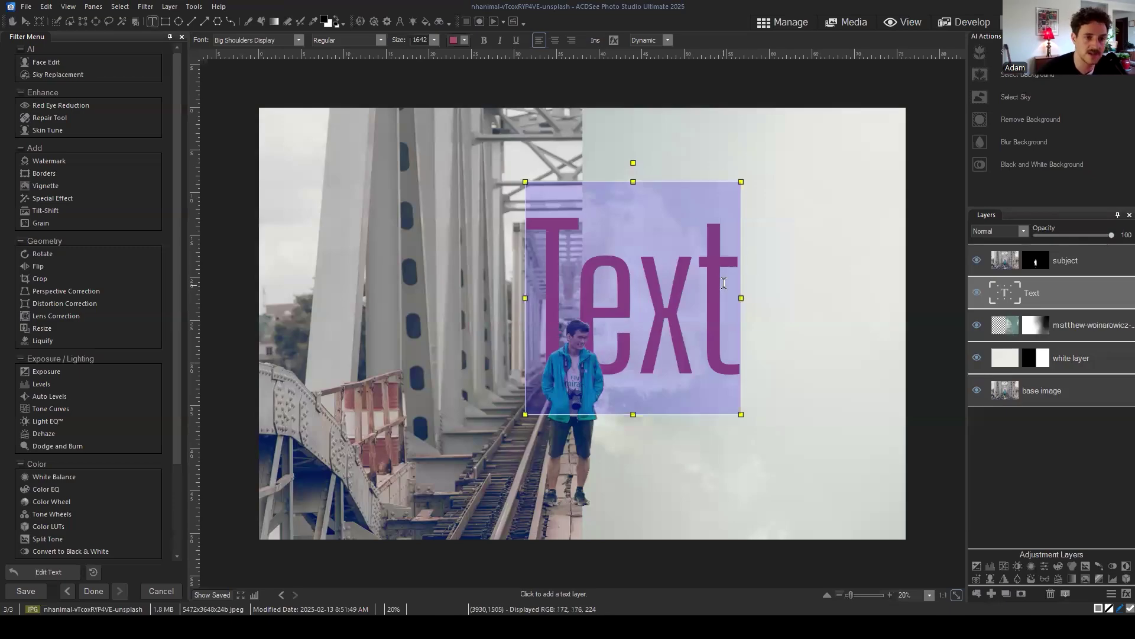
{"action": "left_click", "coordinate": [719, 259]}
{"action": "double_click", "coordinate": [732, 241]}
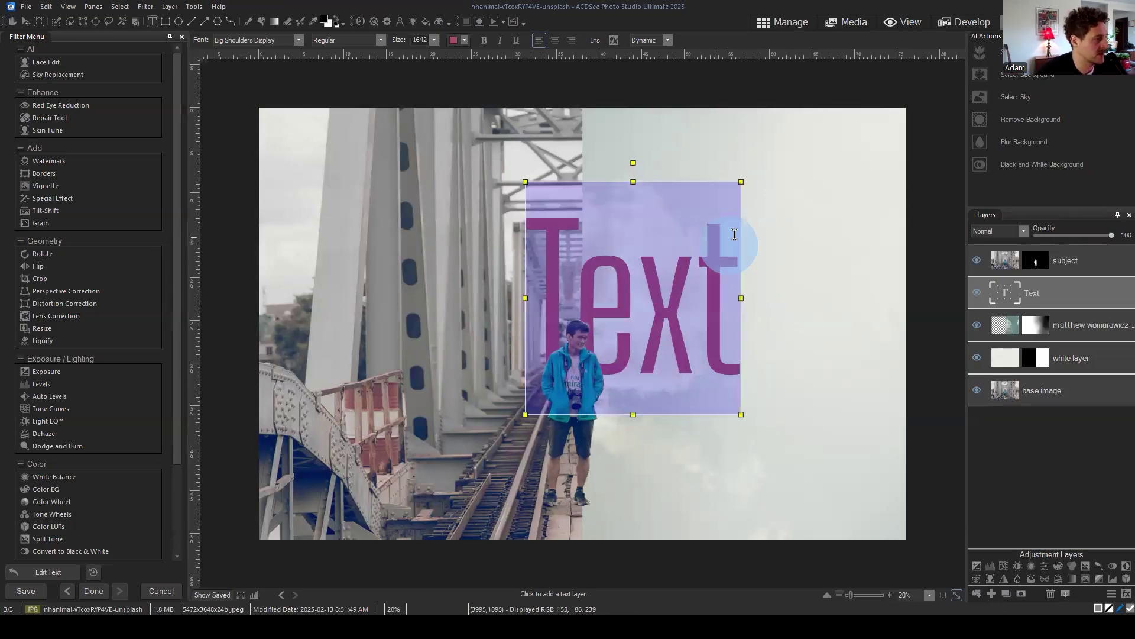
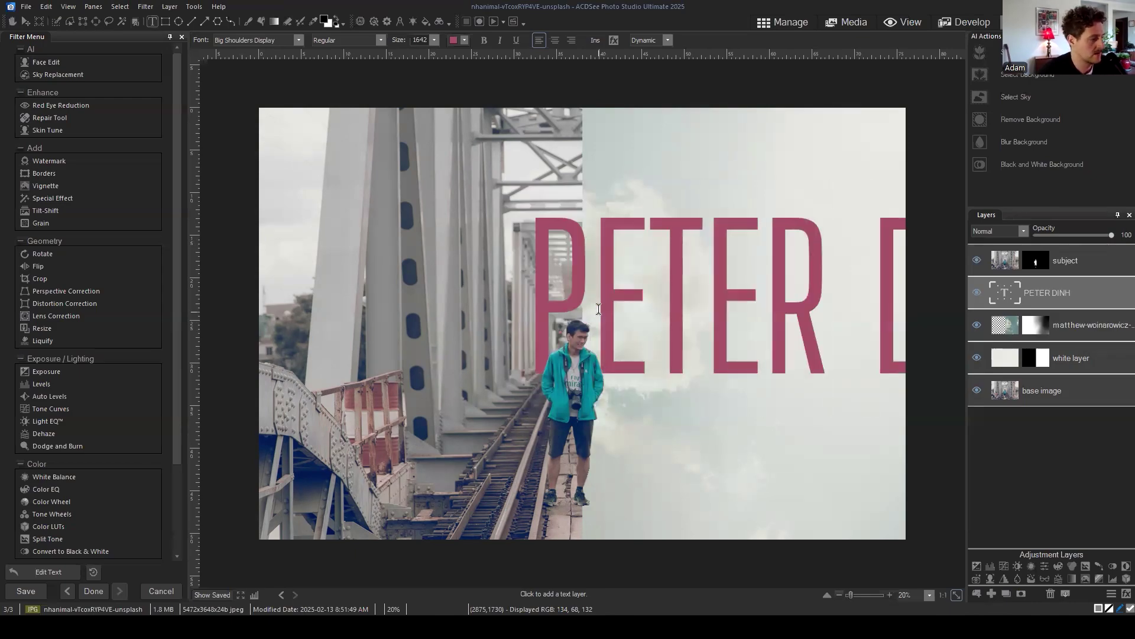
{"action": "key", "text": "ctrl+a"}
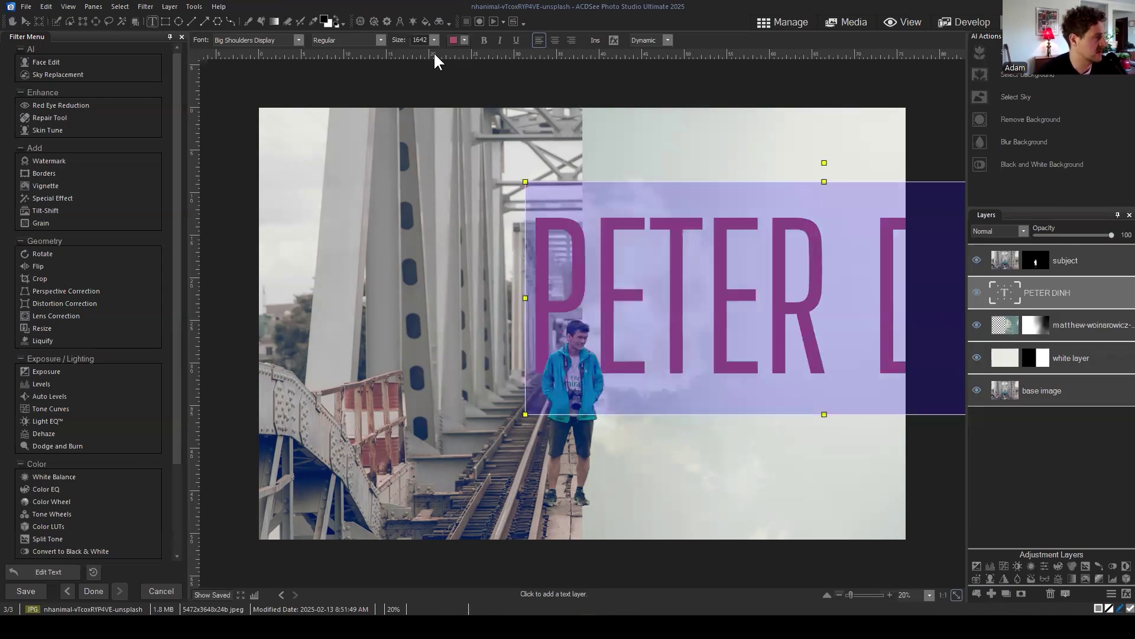
{"action": "left_click", "coordinate": [434, 40]}
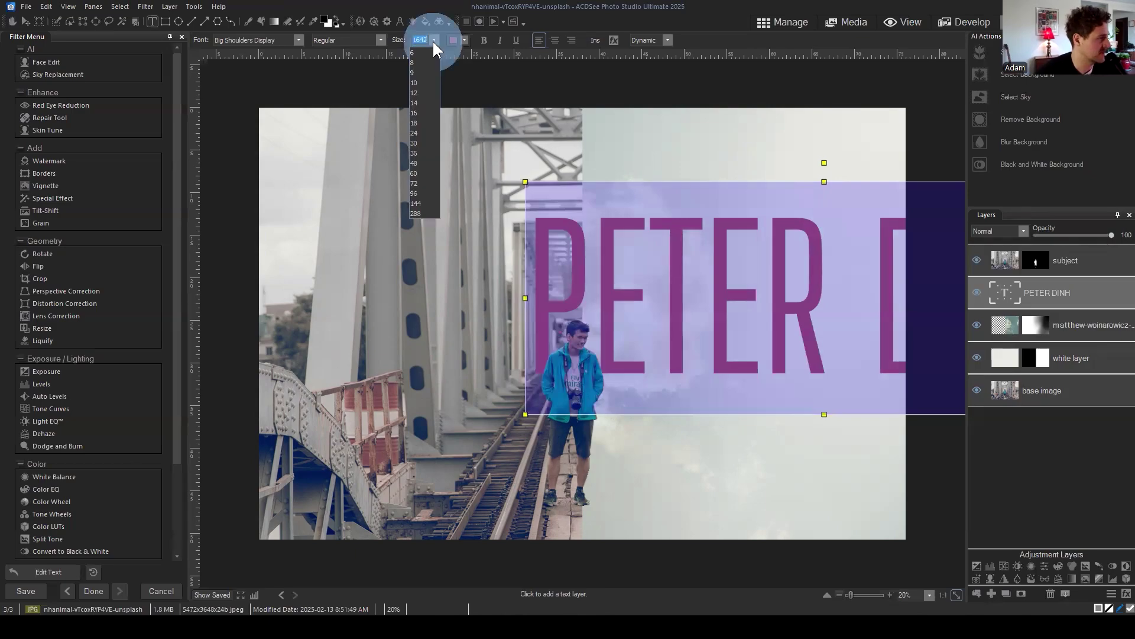
{"action": "left_click", "coordinate": [434, 40]}
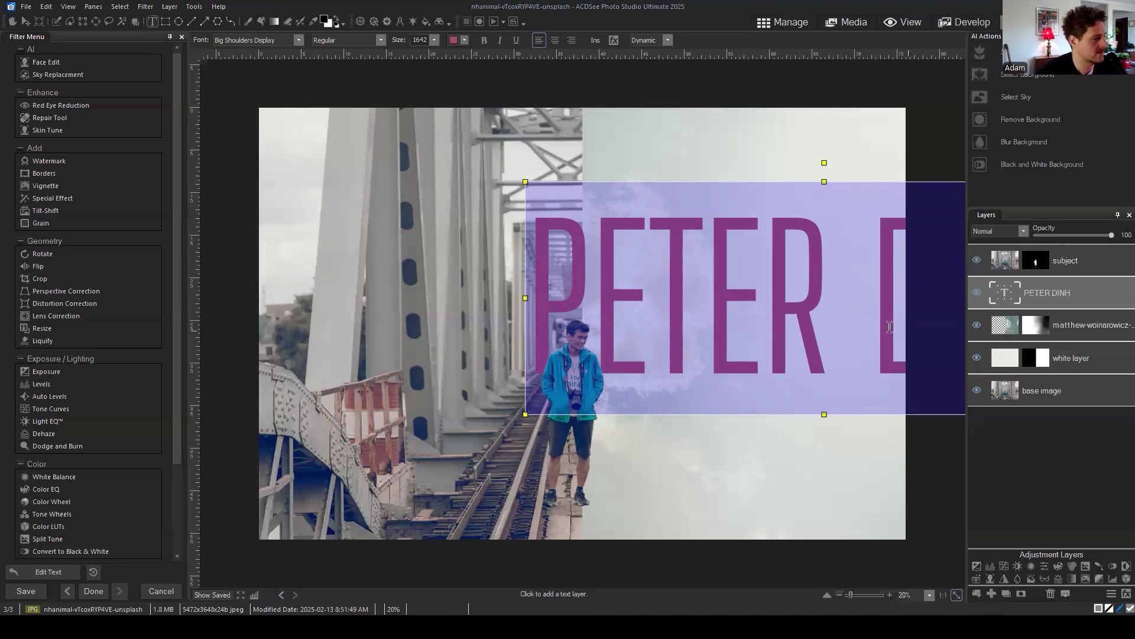
{"action": "left_click", "coordinate": [811, 253]}
{"action": "key", "text": "ctrl+a"}
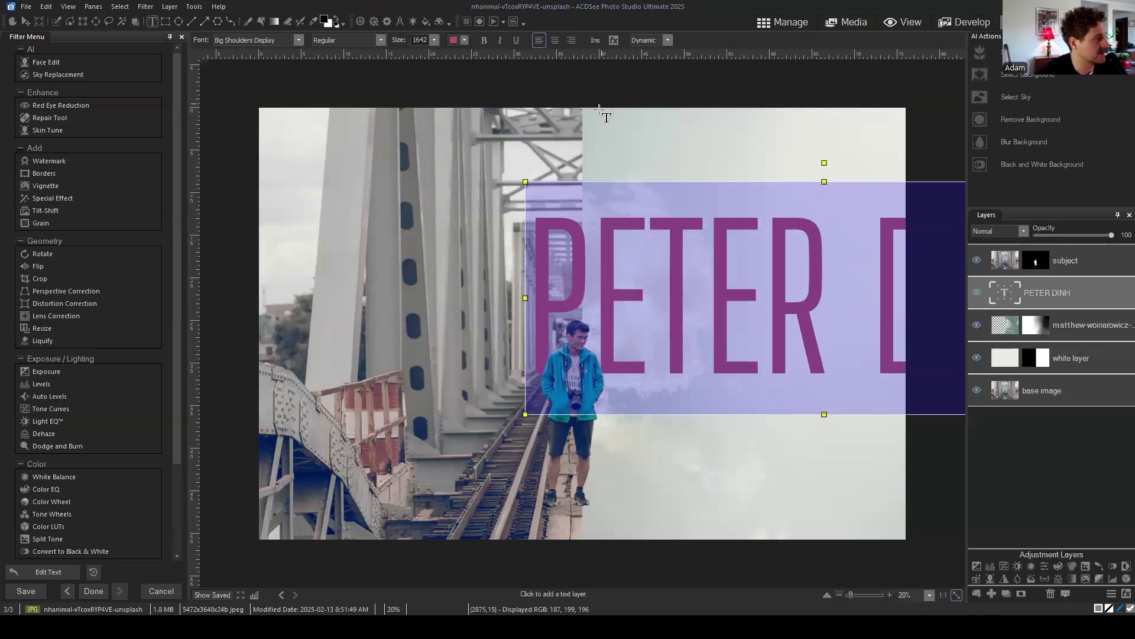
{"action": "left_click", "coordinate": [865, 281]}
{"action": "left_click", "coordinate": [560, 246]}
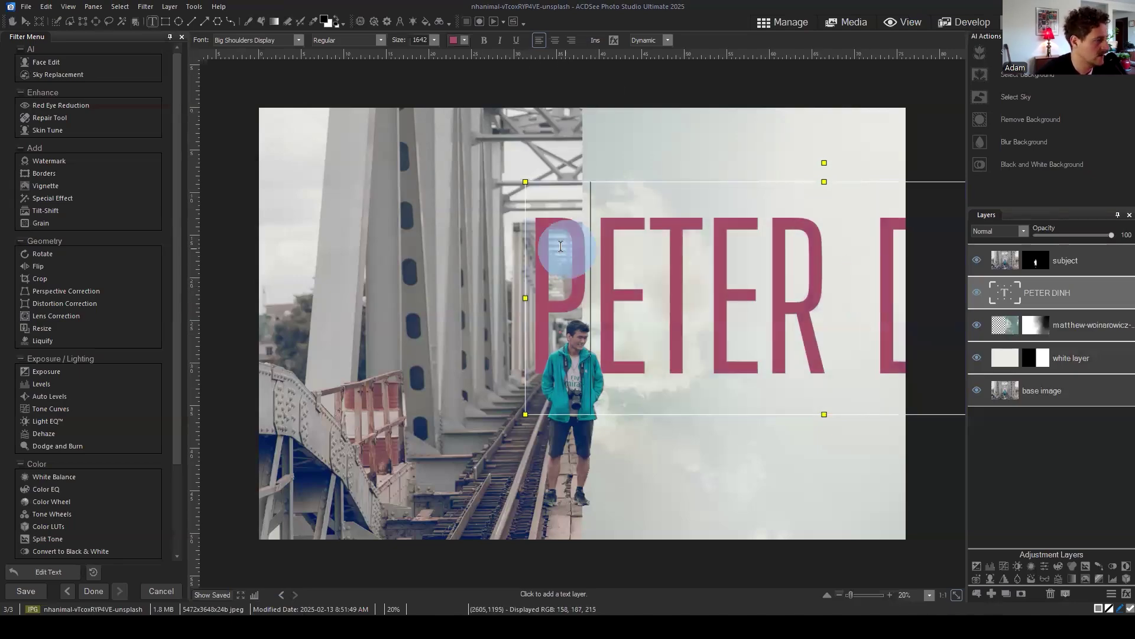
{"action": "left_click_drag", "start_coordinate": [717, 180], "coordinate": [539, 165]}
{"action": "left_click_drag", "start_coordinate": [953, 169], "coordinate": [694, 269]}
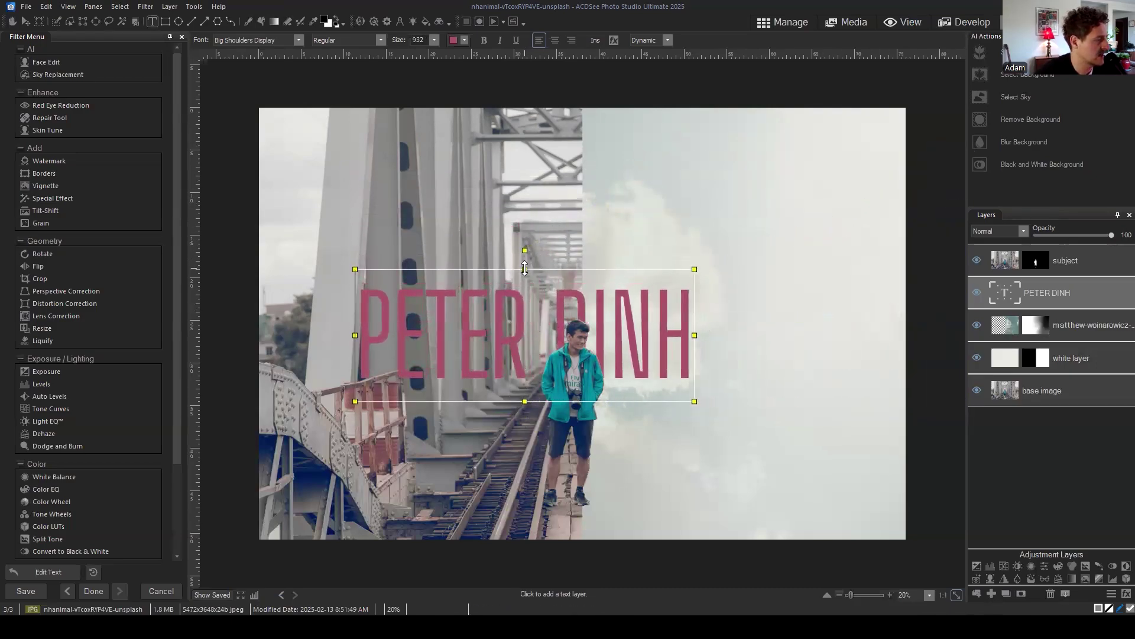
{"action": "left_click_drag", "start_coordinate": [475, 330], "coordinate": [563, 314]}
{"action": "left_click", "coordinate": [564, 314]}
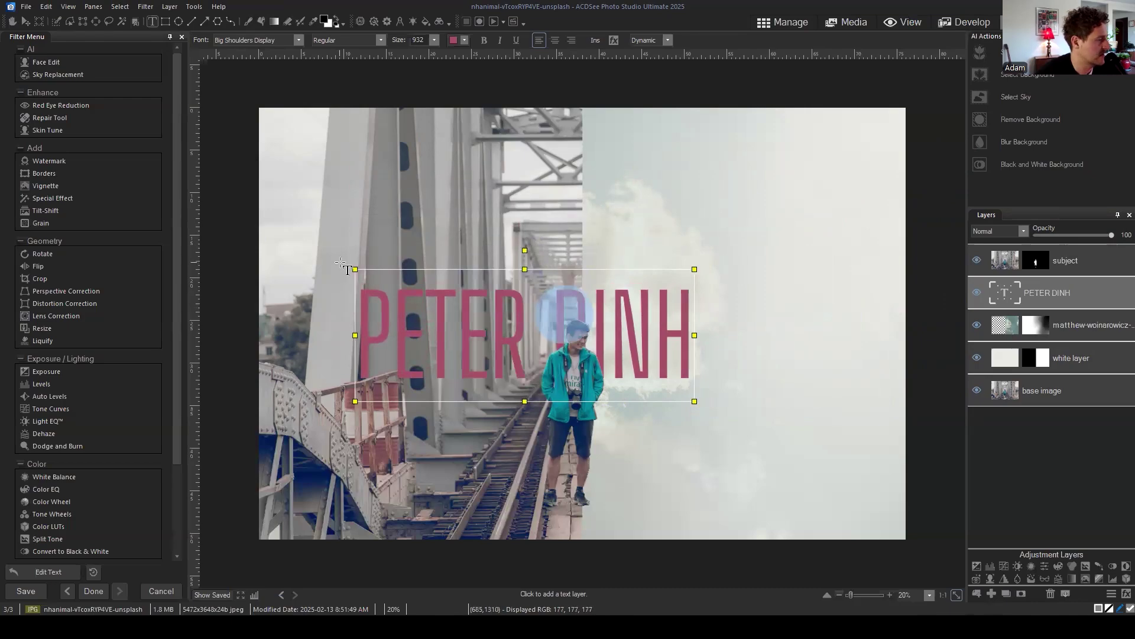
{"action": "left_click_drag", "start_coordinate": [341, 255], "coordinate": [502, 231]}
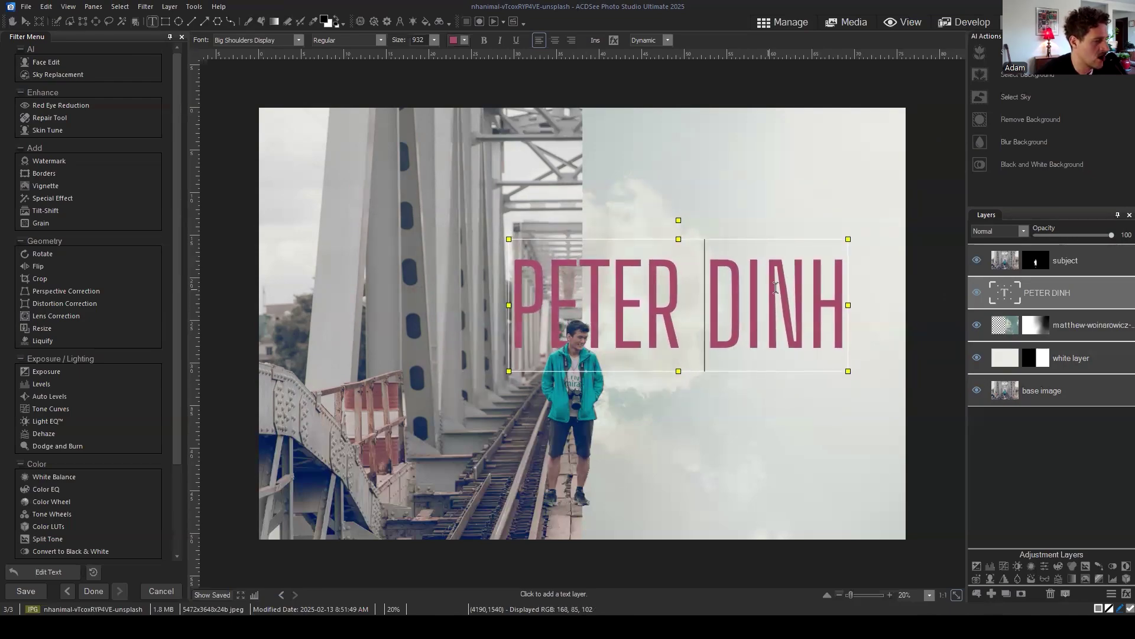
{"action": "left_click_drag", "start_coordinate": [851, 275], "coordinate": [510, 293]}
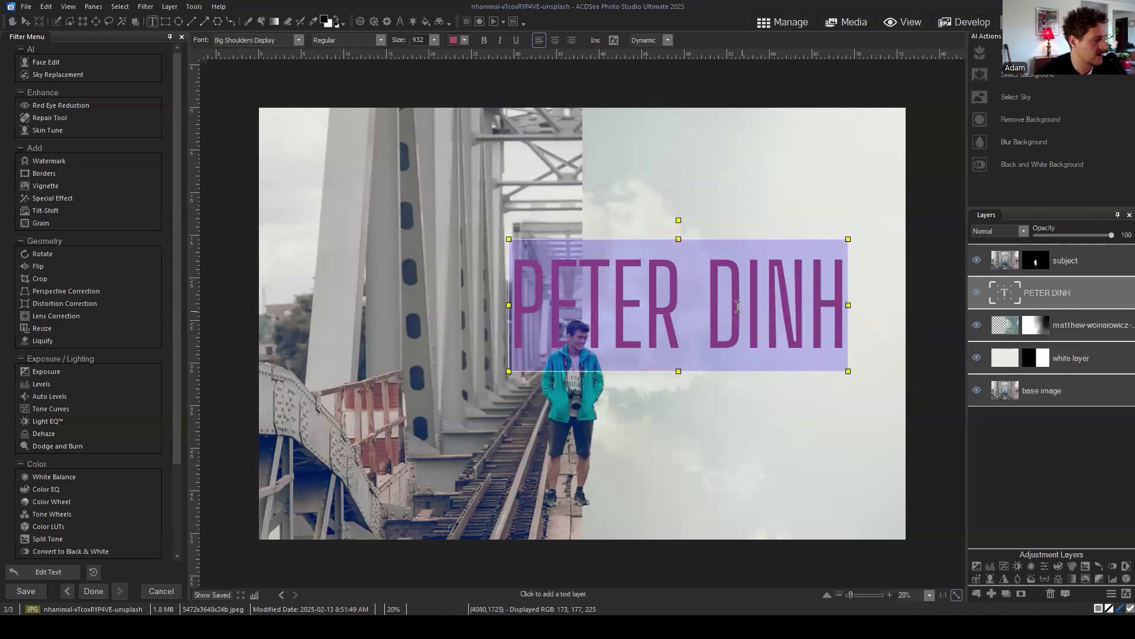
{"action": "left_click", "coordinate": [738, 306]}
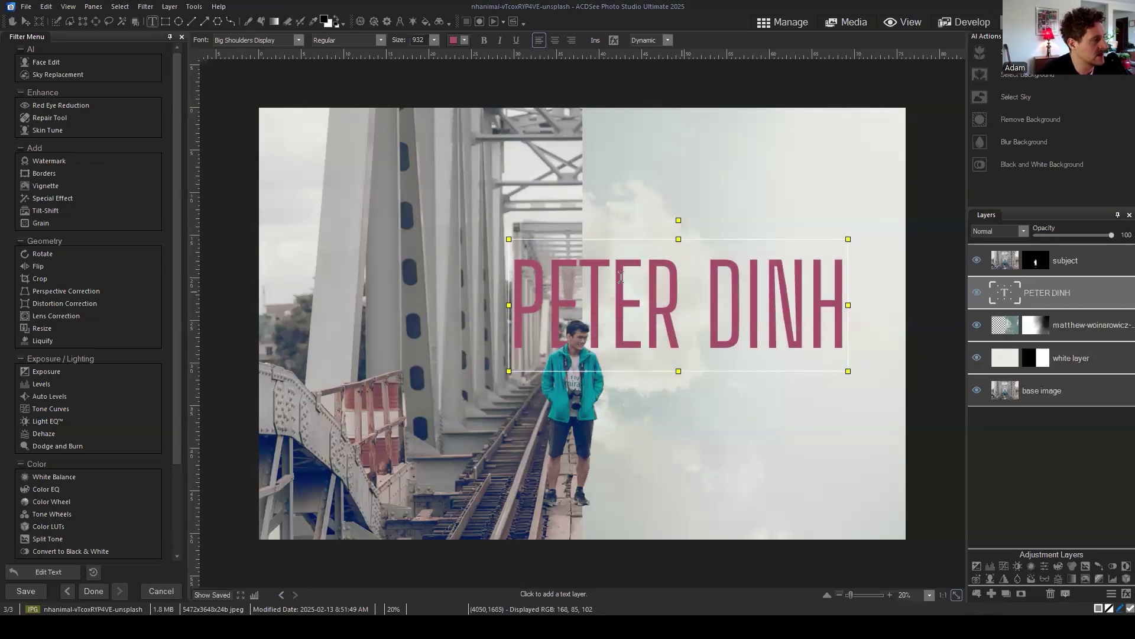
{"action": "left_click_drag", "start_coordinate": [519, 260], "coordinate": [835, 264]}
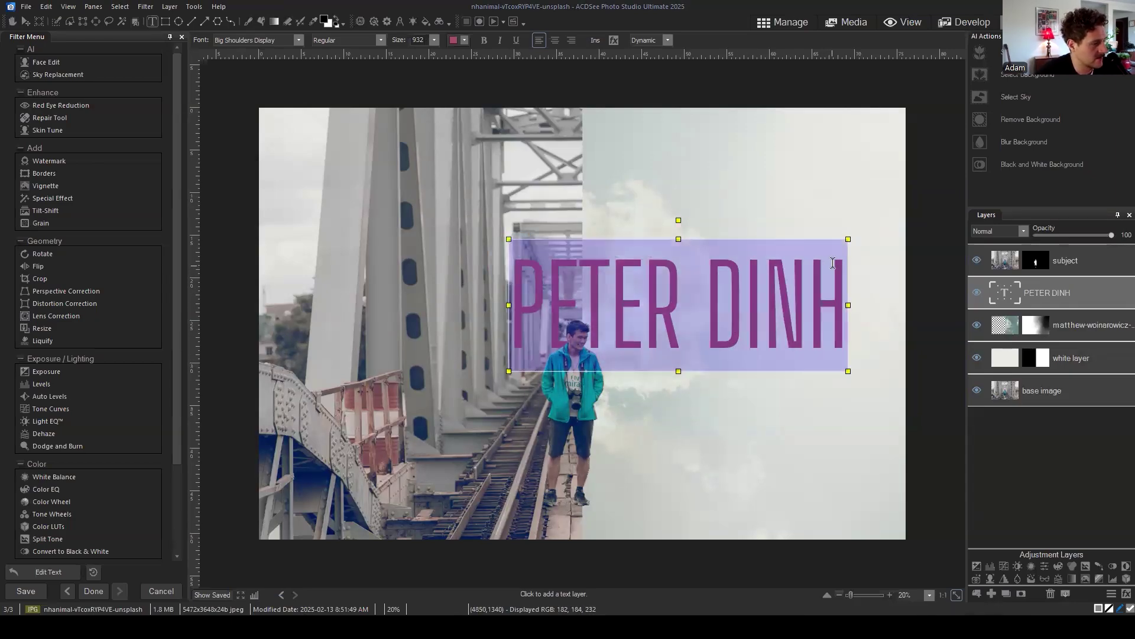
{"action": "left_click", "coordinate": [511, 253]}
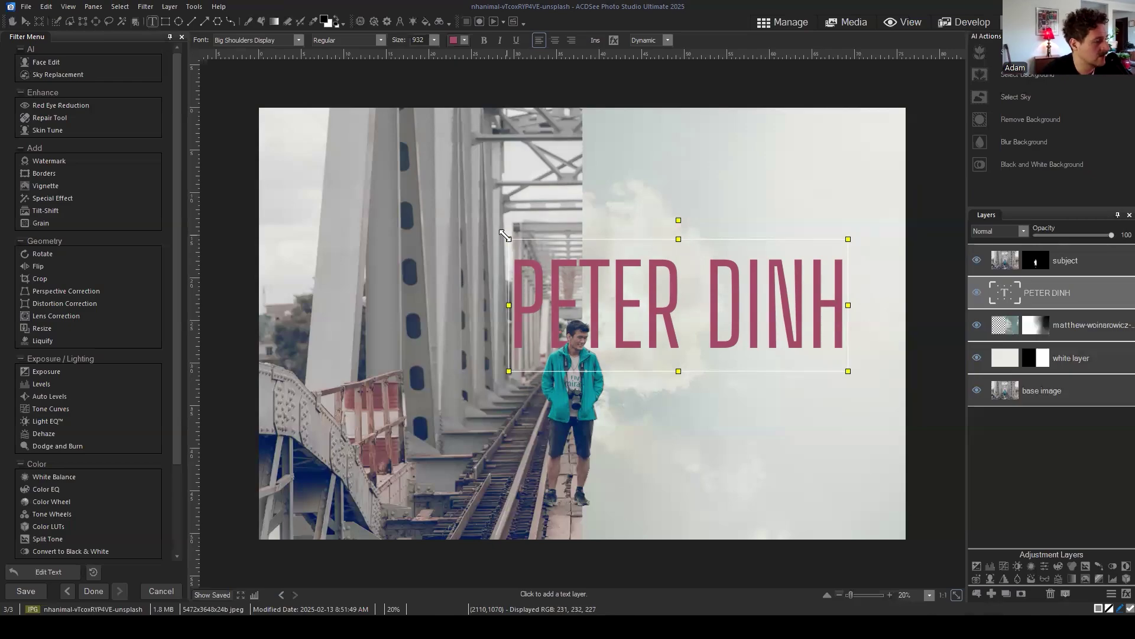
{"action": "left_click", "coordinate": [680, 221]}
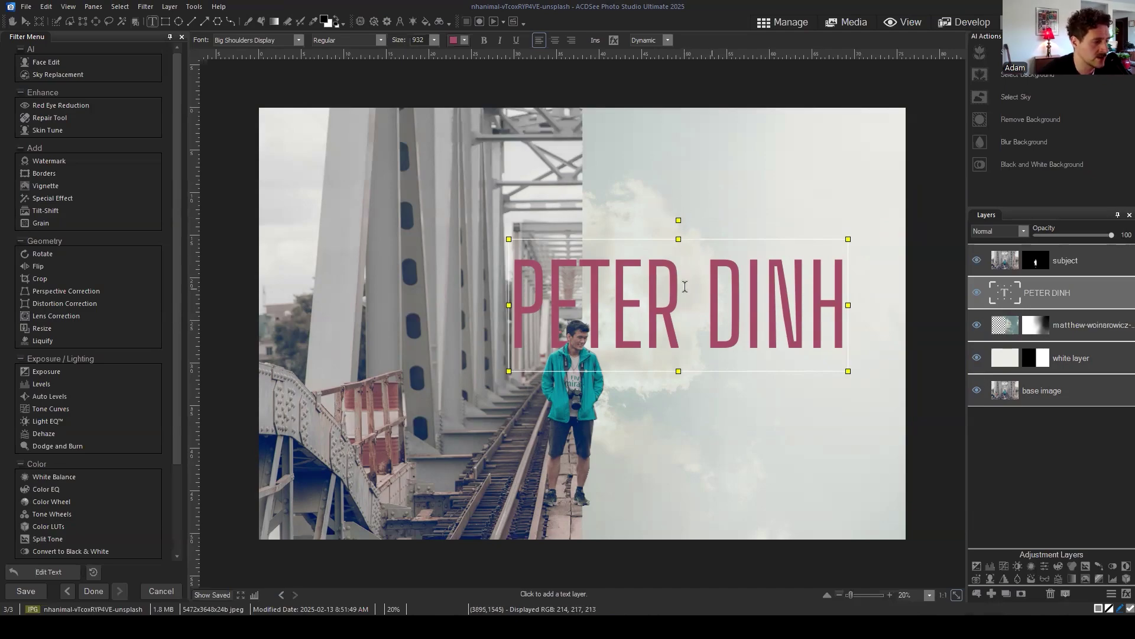
{"action": "left_click_drag", "start_coordinate": [704, 291], "coordinate": [807, 287]}
{"action": "left_click", "coordinate": [840, 276]}
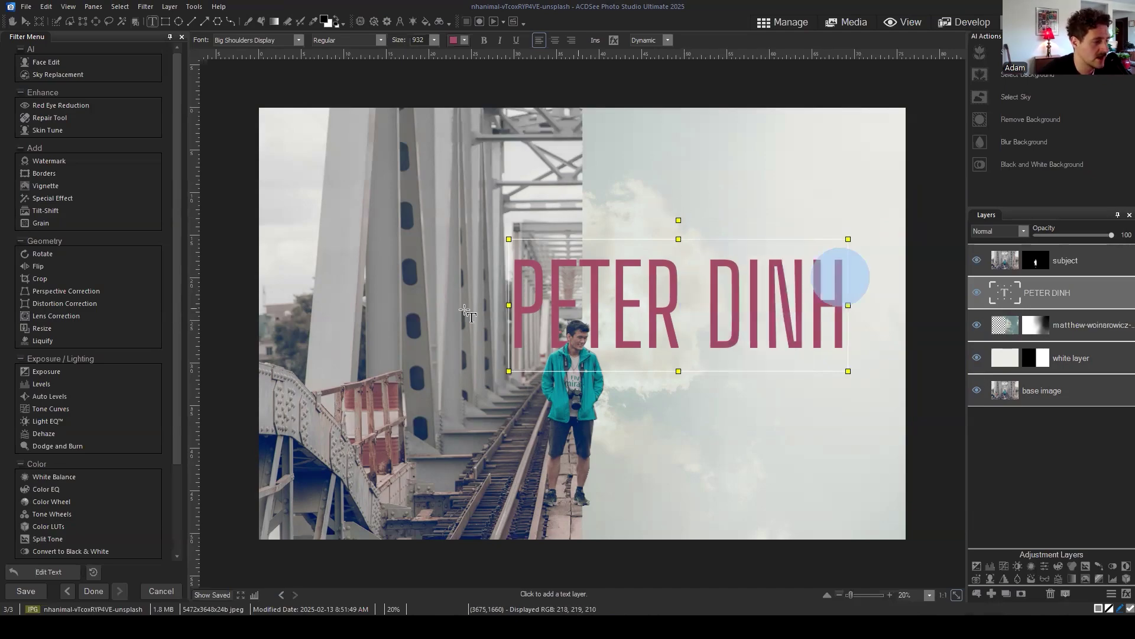
{"action": "left_click", "coordinate": [519, 274]}
{"action": "left_click", "coordinate": [693, 288]}
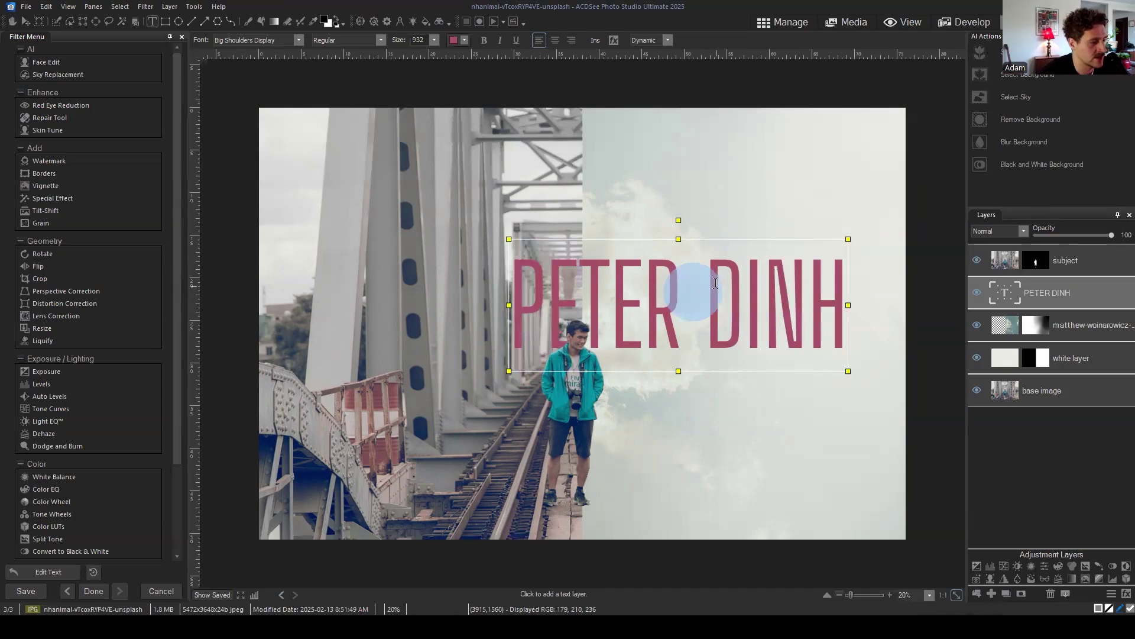
{"action": "left_click_drag", "start_coordinate": [715, 283], "coordinate": [818, 286]}
{"action": "left_click_drag", "start_coordinate": [510, 269], "coordinate": [837, 282]}
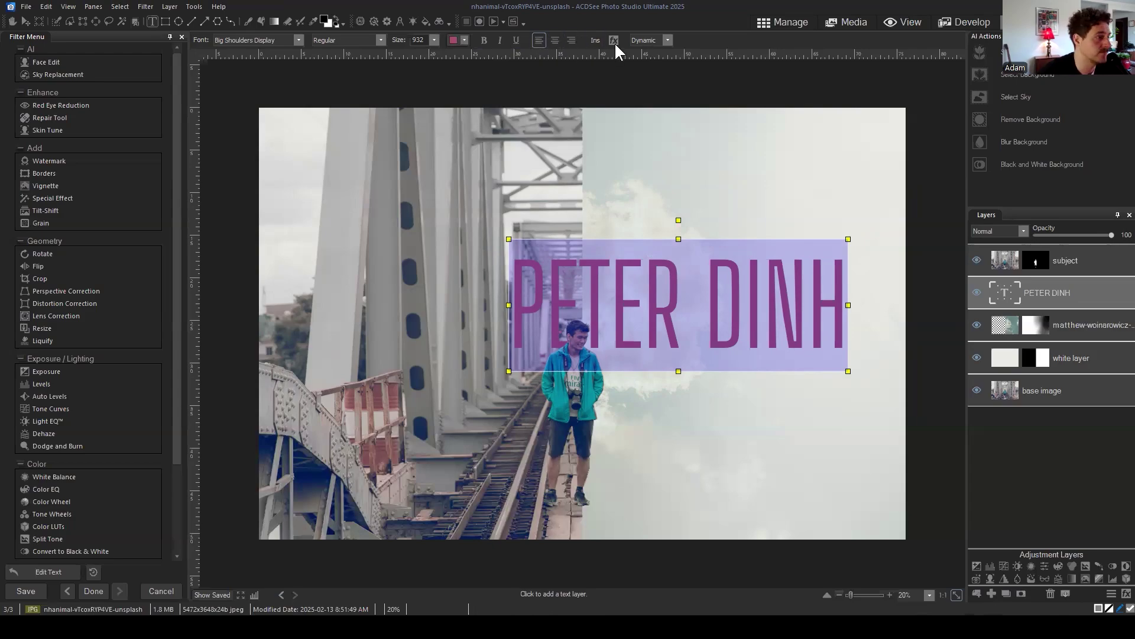
{"action": "left_click", "coordinate": [453, 39]}
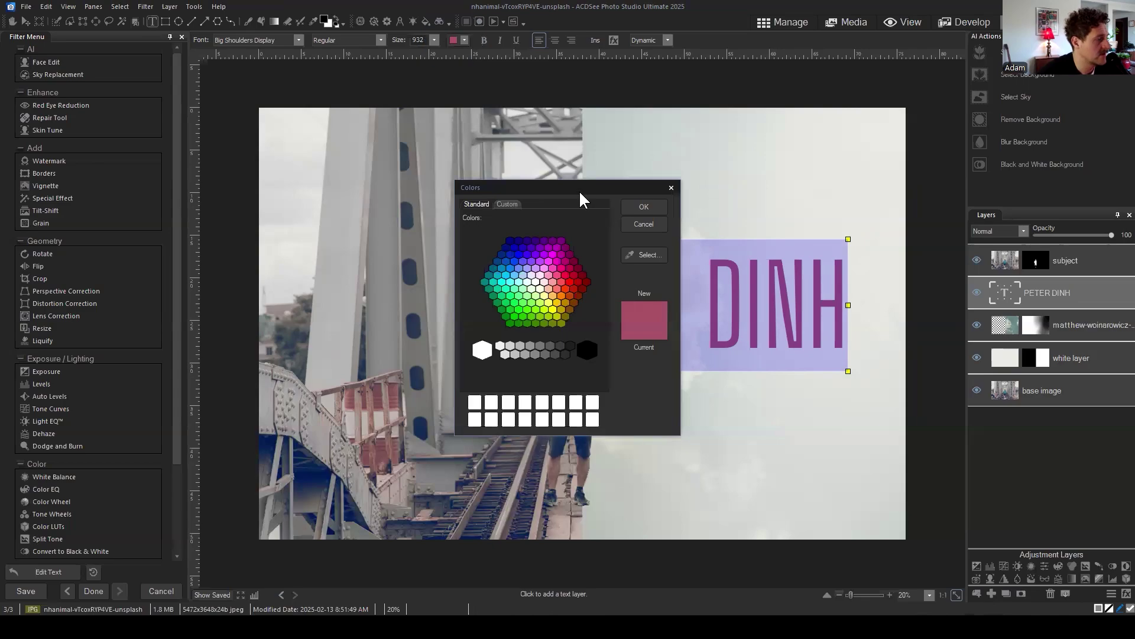
{"action": "left_click_drag", "start_coordinate": [581, 189], "coordinate": [783, 133]}
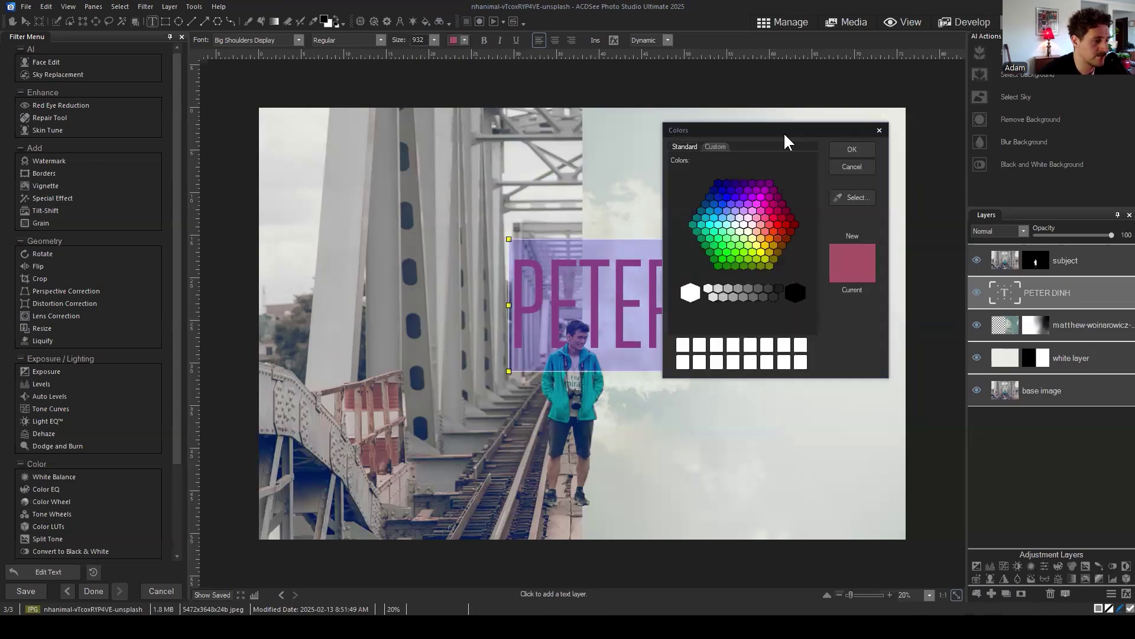
{"action": "left_click", "coordinate": [855, 199]}
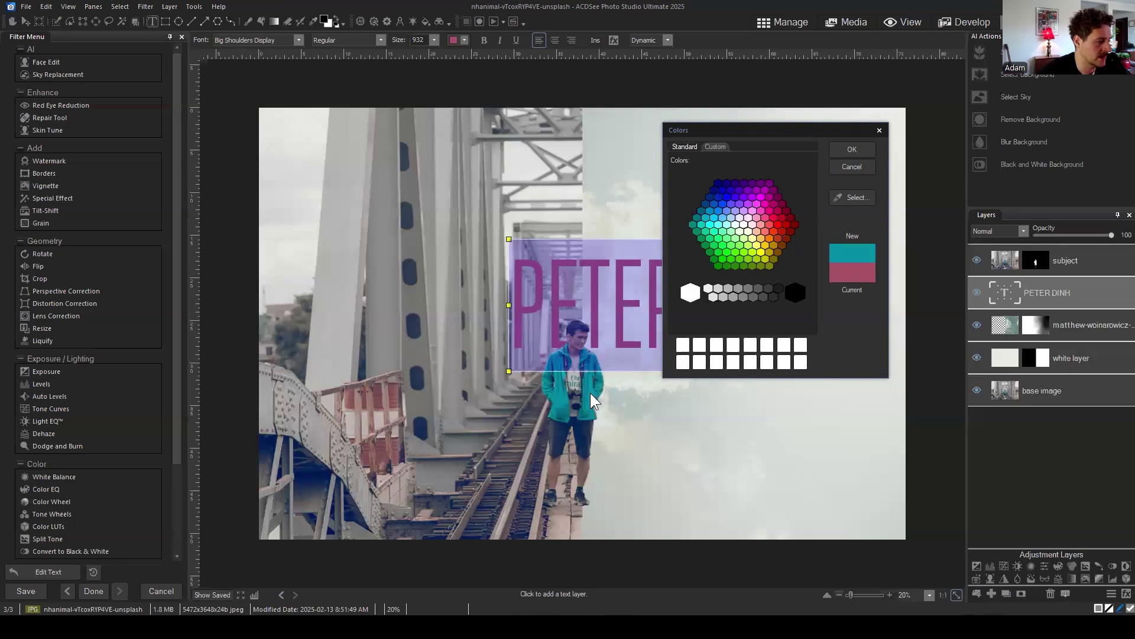
{"action": "left_click", "coordinate": [852, 149]}
{"action": "left_click", "coordinate": [776, 301]}
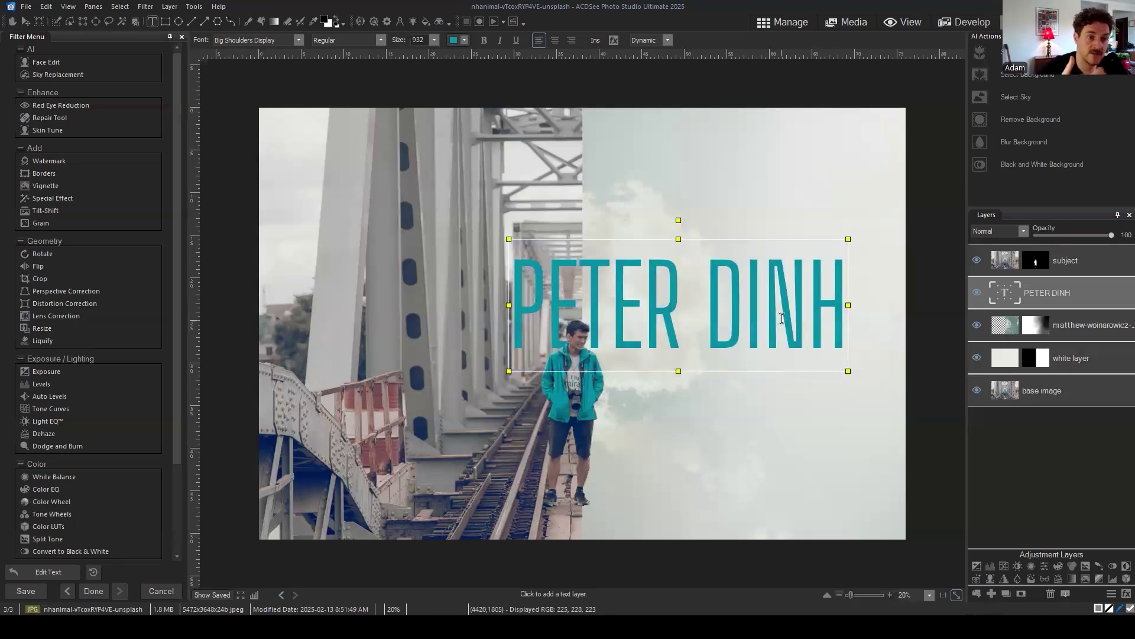
{"action": "left_click", "coordinate": [1009, 426]}
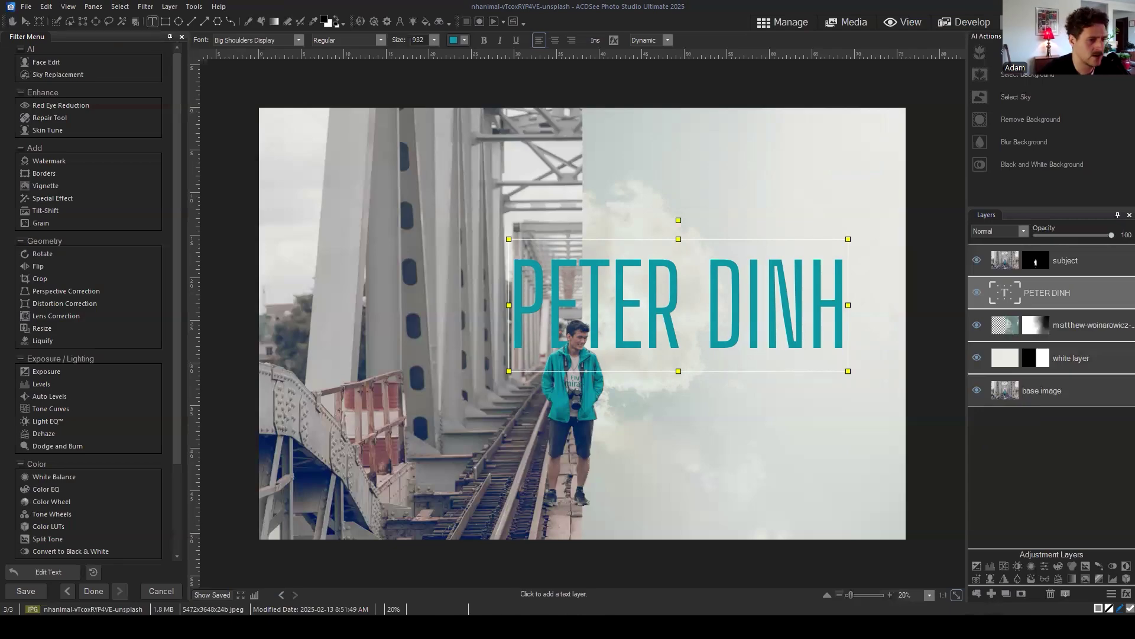
Step: Create a new text layer reading 'Photography' in the upper left
{"action": "left_click", "coordinate": [1083, 254]}
{"action": "left_click", "coordinate": [1075, 290]}
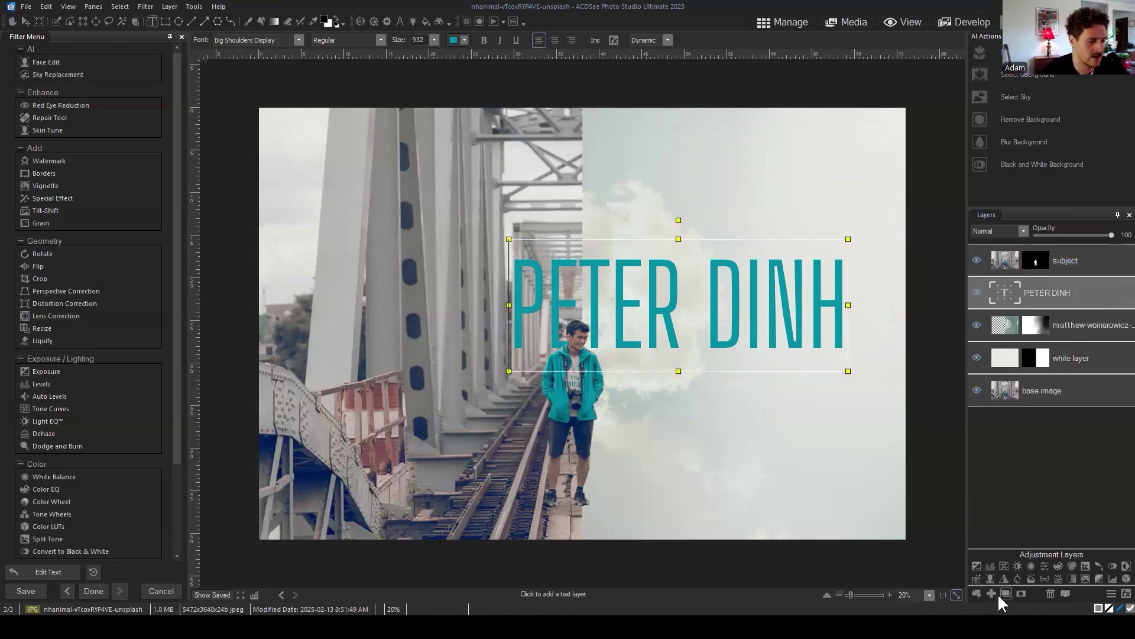
{"action": "left_click", "coordinate": [1084, 271]}
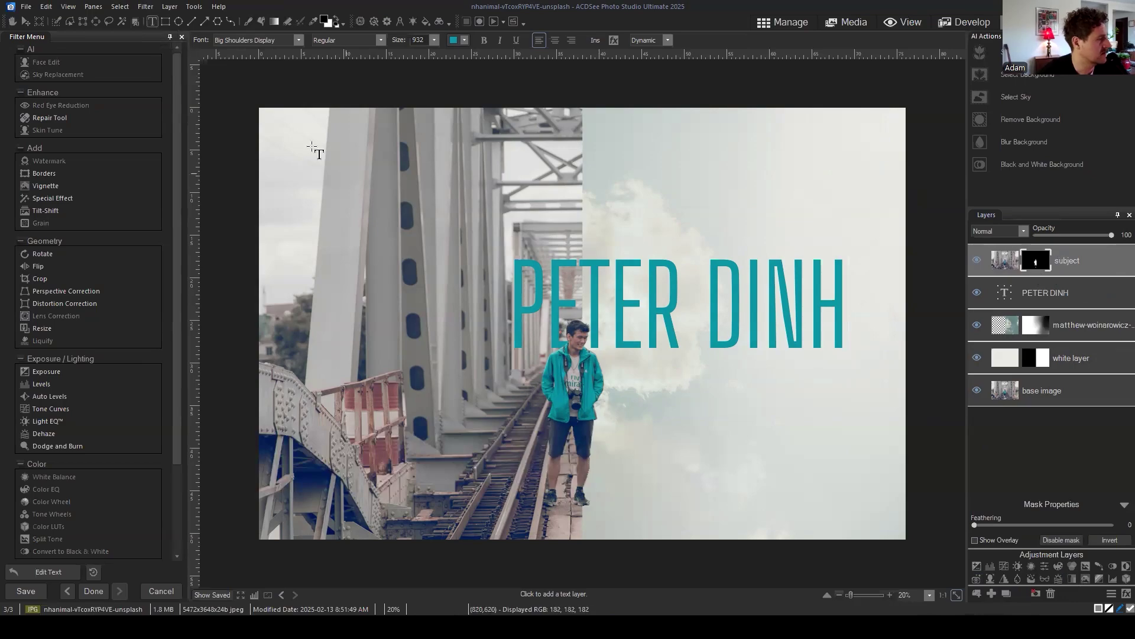
{"action": "left_click", "coordinate": [358, 170]}
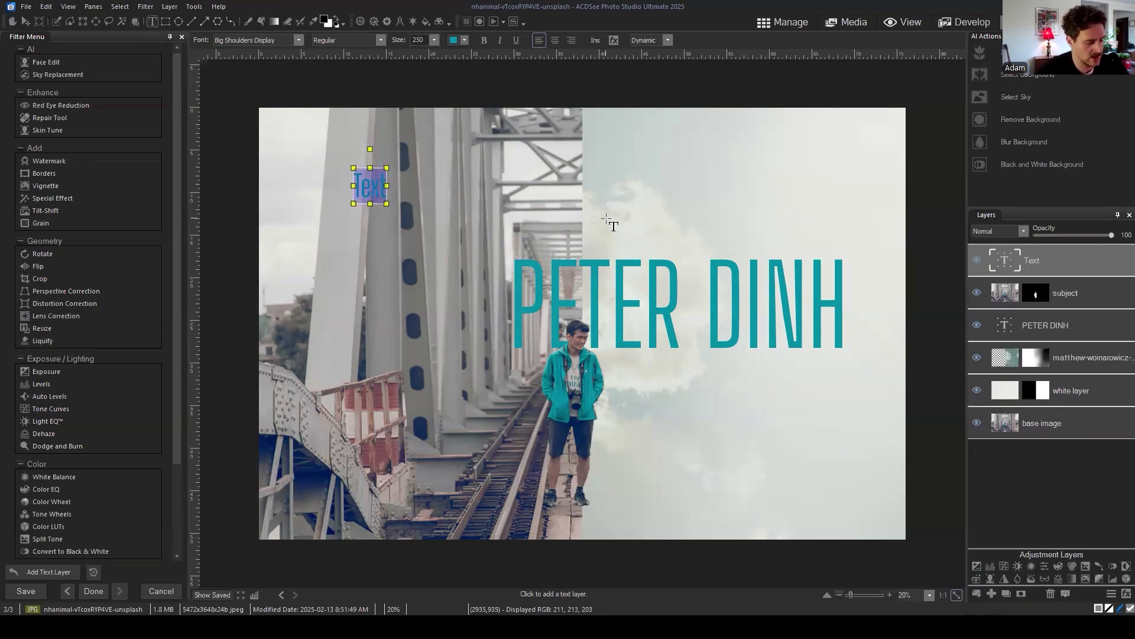
{"action": "type", "text": "Phot"}
{"action": "key", "text": "BackSpace"}
{"action": "key", "text": "BackSpace"}
{"action": "type", "text": "otography"}
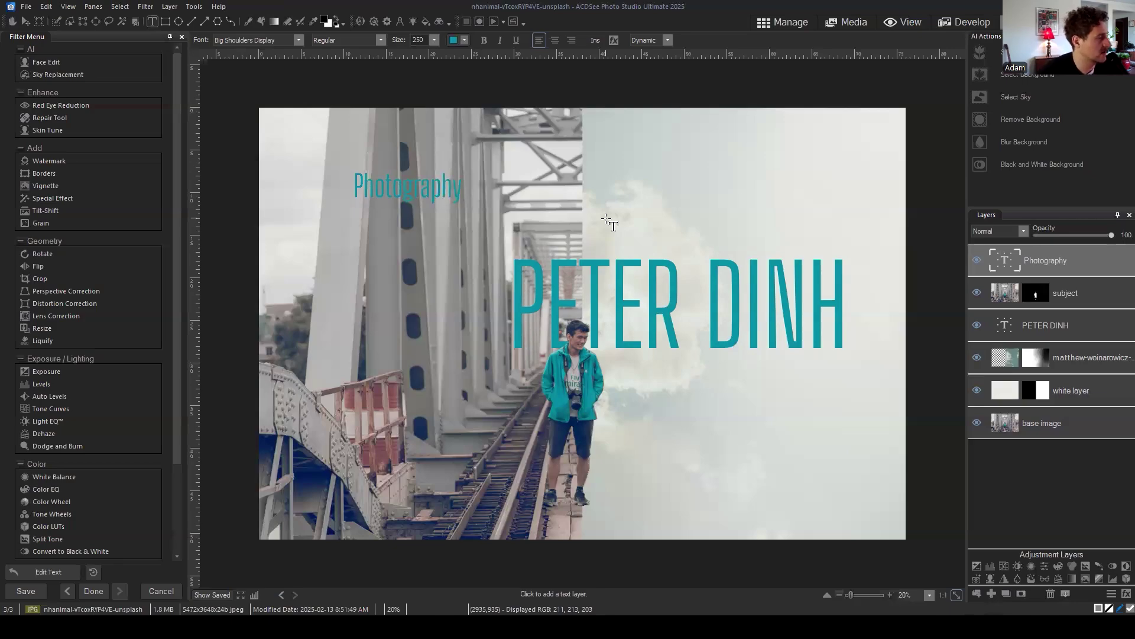
{"action": "key", "text": "Escape"}
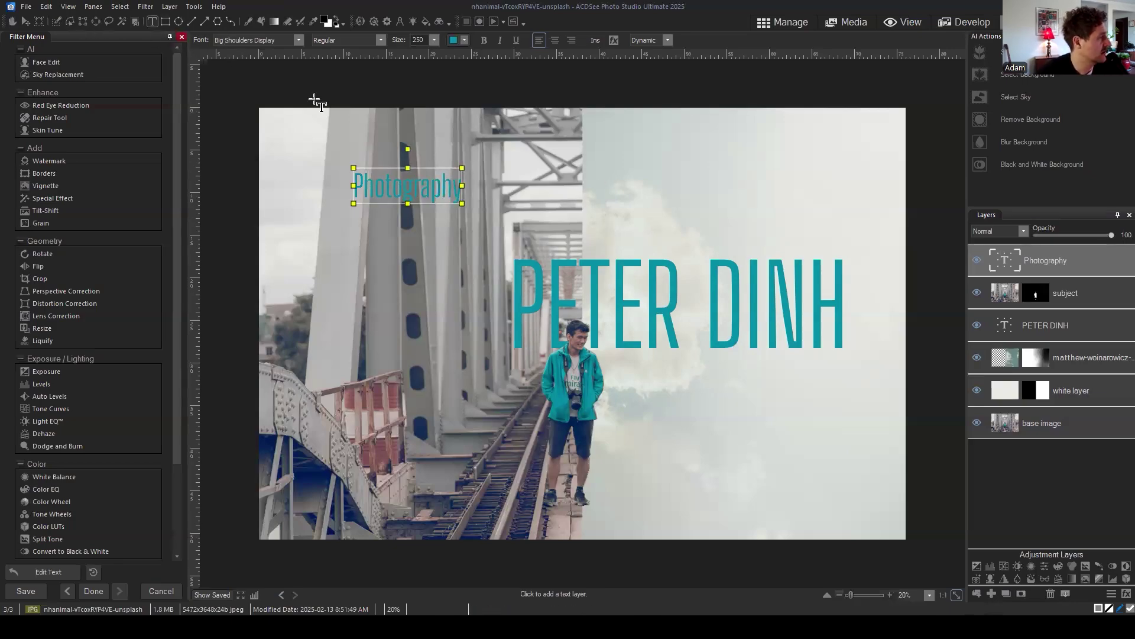
{"action": "left_click_drag", "start_coordinate": [345, 161], "coordinate": [603, 349]}
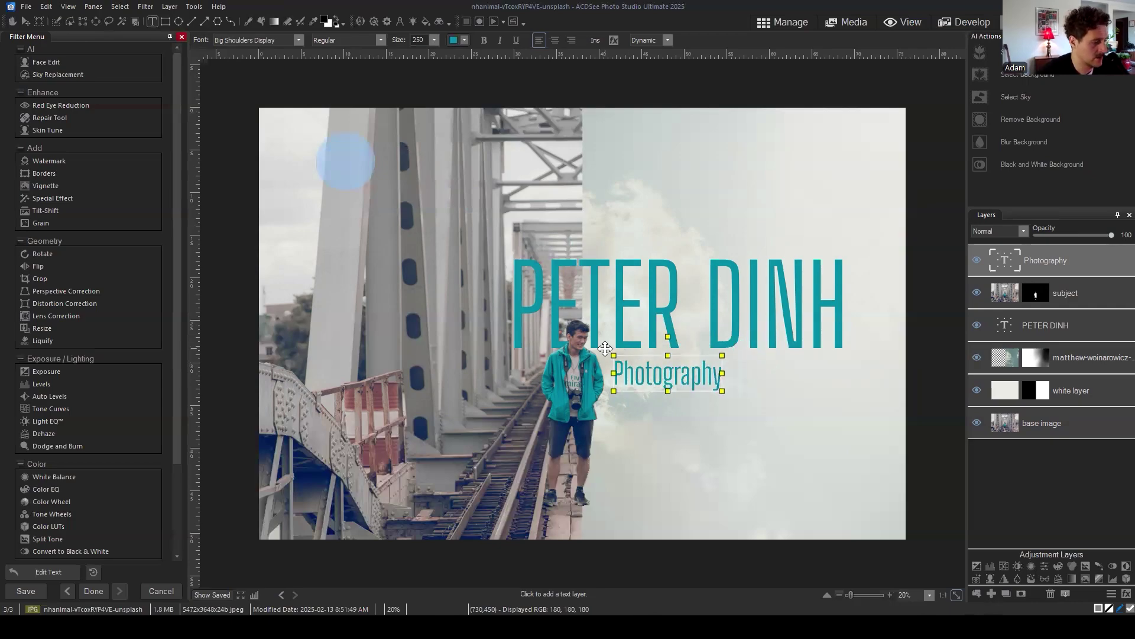
{"action": "left_click_drag", "start_coordinate": [722, 391], "coordinate": [778, 415]}
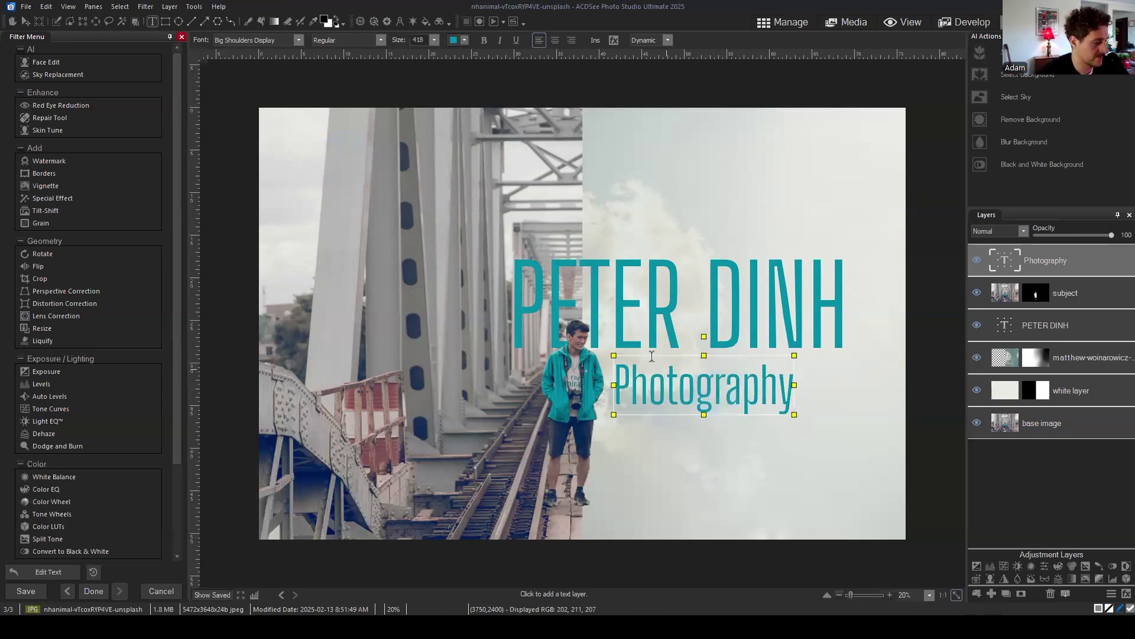
{"action": "mouse_move", "coordinate": [607, 346]}
{"action": "left_mouse_down"}
{"action": "mouse_move", "coordinate": [590, 344]}
{"action": "mouse_move", "coordinate": [601, 341]}
{"action": "left_mouse_up"}
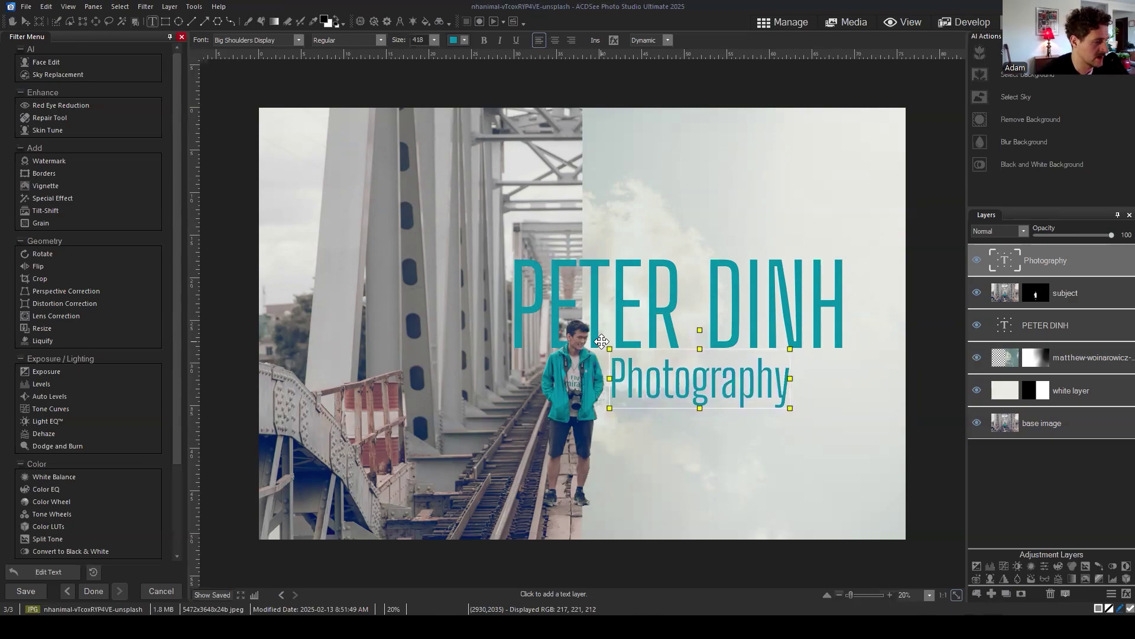
Step: Colour the Photography text with red eyedropped from the bridge railing
{"action": "left_click", "coordinate": [736, 378]}
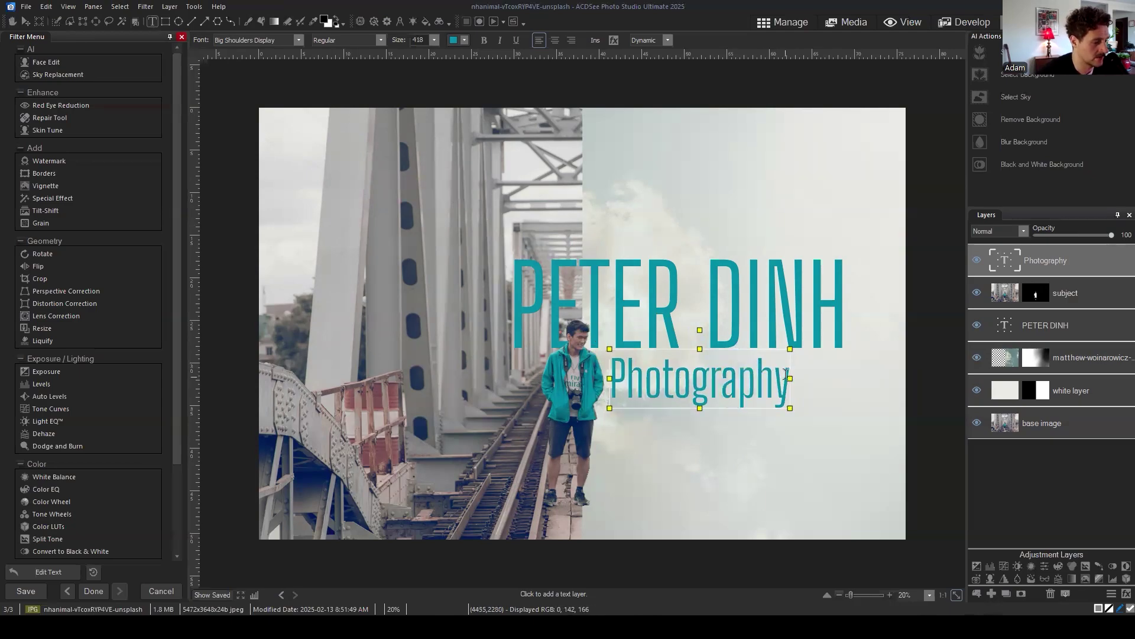
{"action": "double_click", "coordinate": [769, 379]}
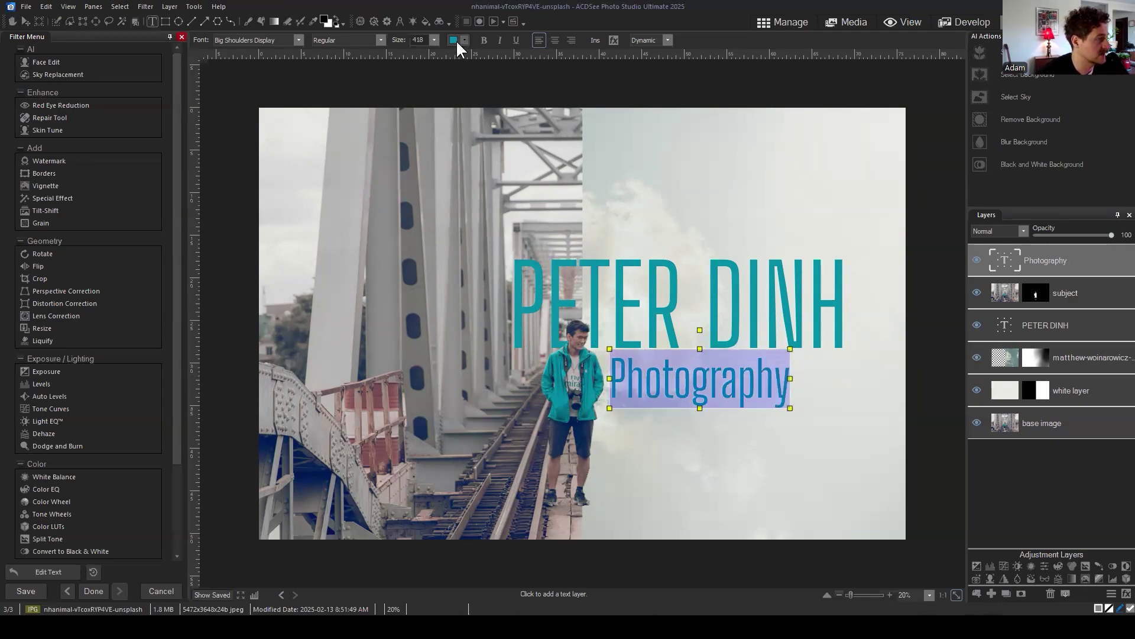
{"action": "left_click", "coordinate": [453, 40]}
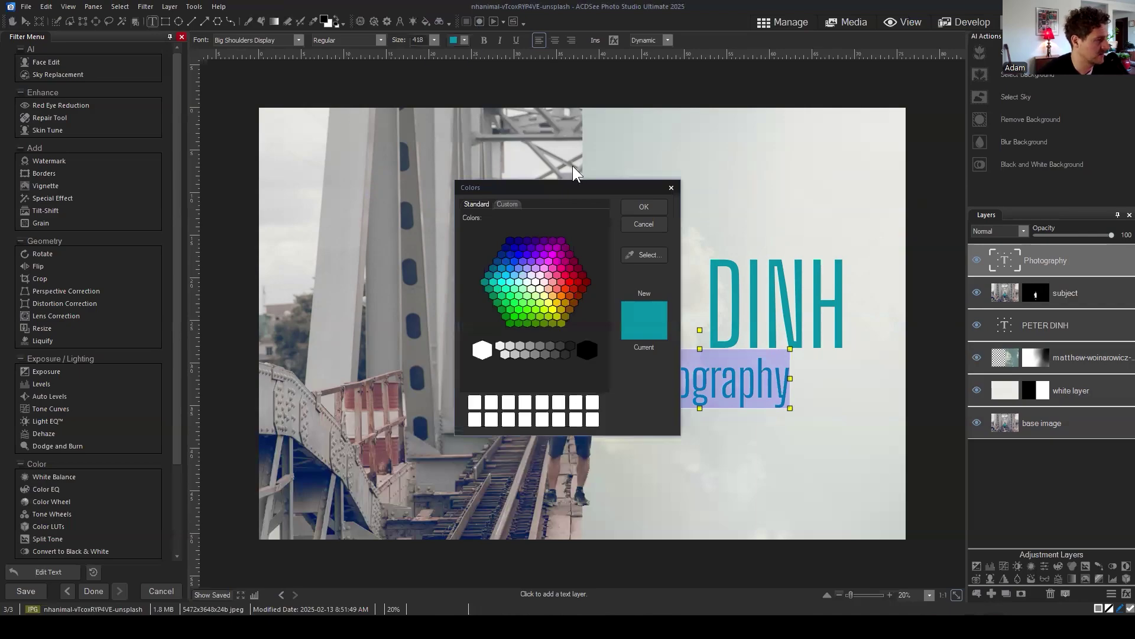
{"action": "left_click_drag", "start_coordinate": [523, 188], "coordinate": [543, 187]}
{"action": "left_click_drag", "start_coordinate": [642, 181], "coordinate": [812, 124]}
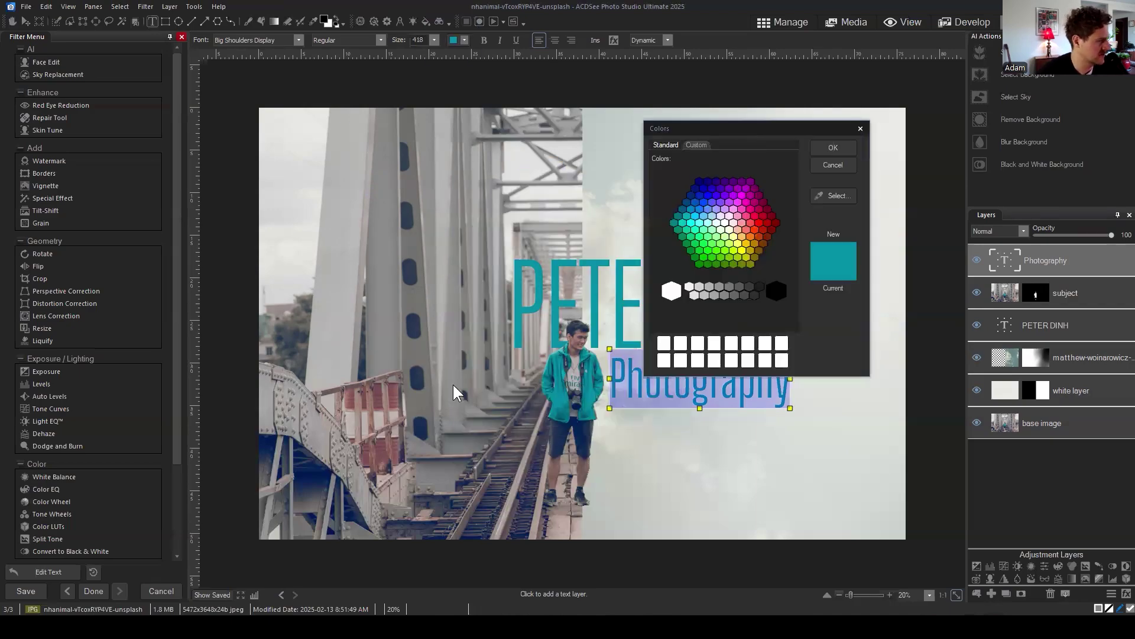
{"action": "left_click", "coordinate": [833, 196]}
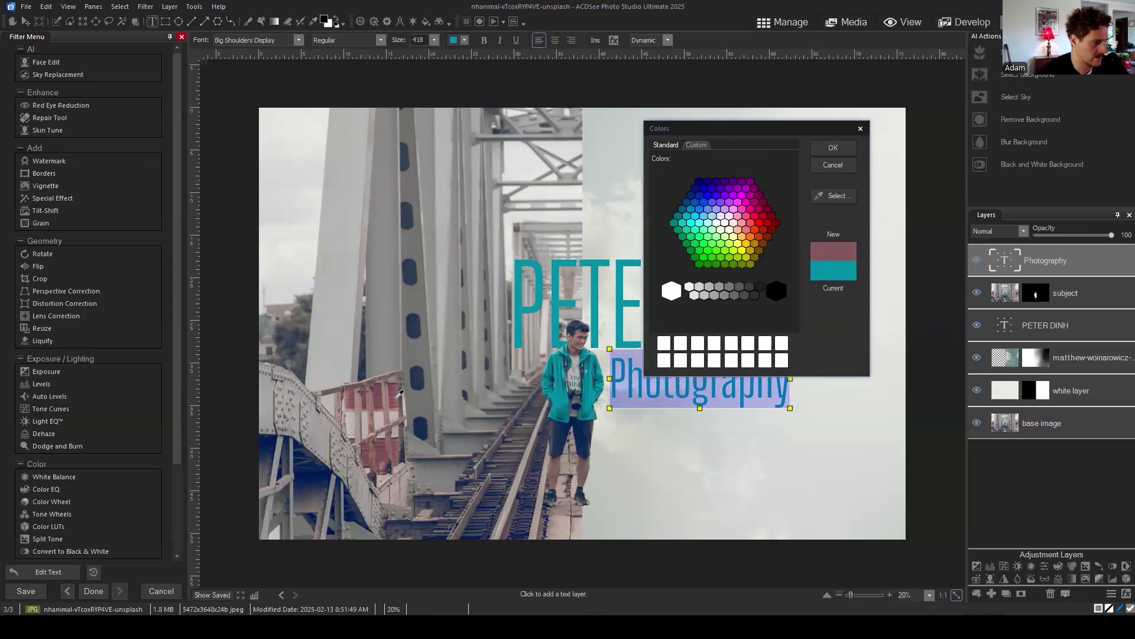
{"action": "left_click", "coordinate": [396, 399]}
{"action": "left_click", "coordinate": [835, 149]}
{"action": "left_click", "coordinate": [756, 378]}
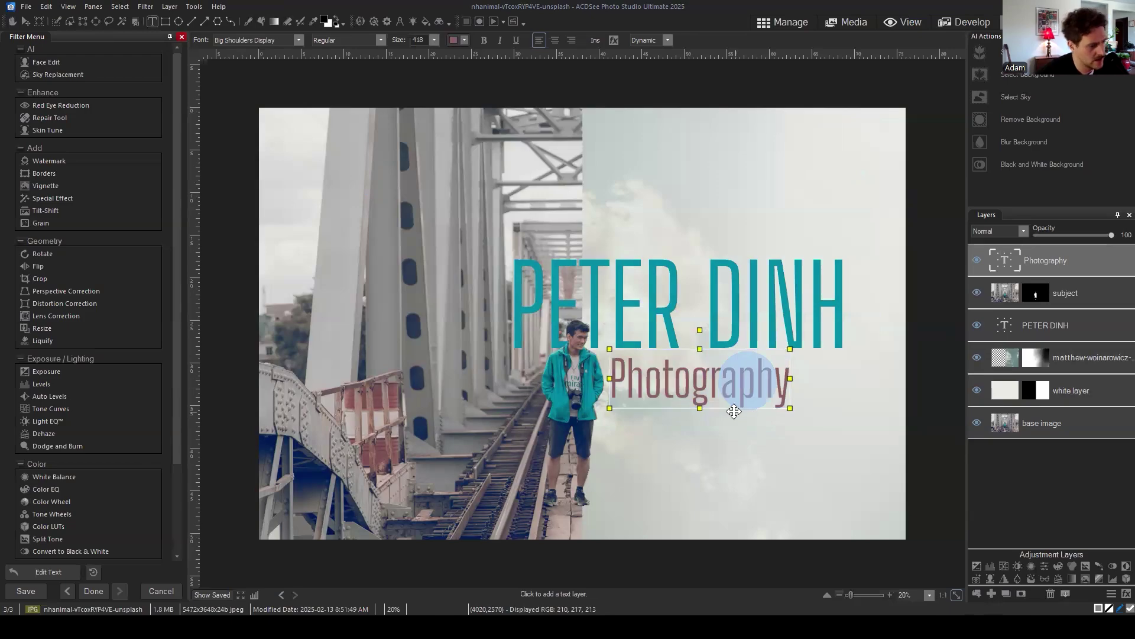
Step: Refine the subtitle in the Custom colour tab to a redder maroon, about #93504A
{"action": "left_click_drag", "start_coordinate": [783, 371], "coordinate": [609, 379]}
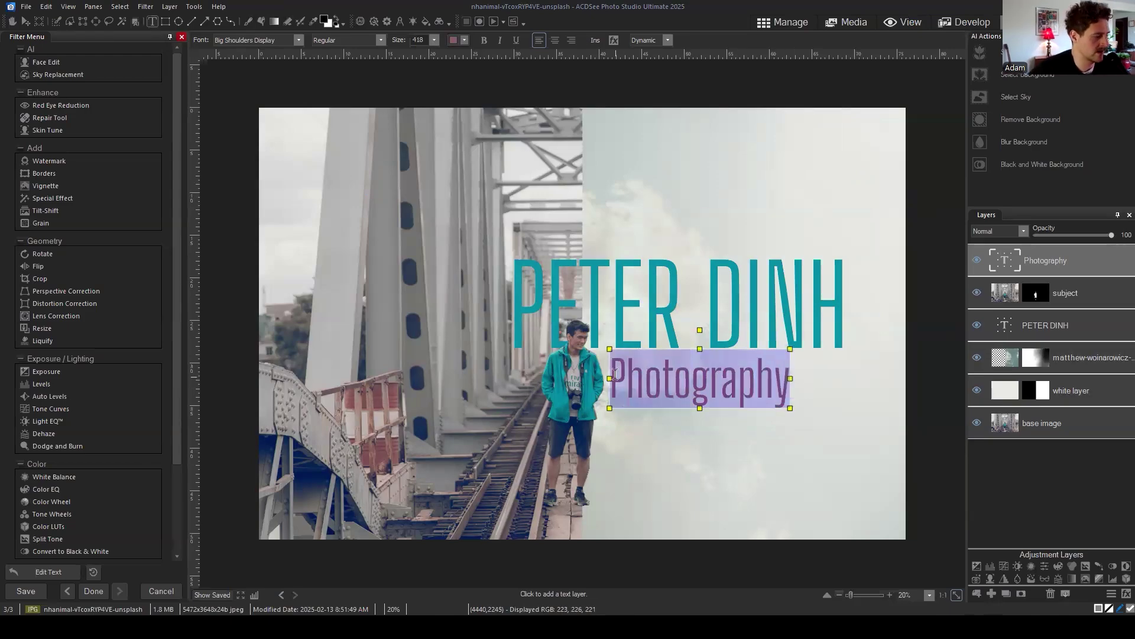
{"action": "left_click", "coordinate": [453, 39]}
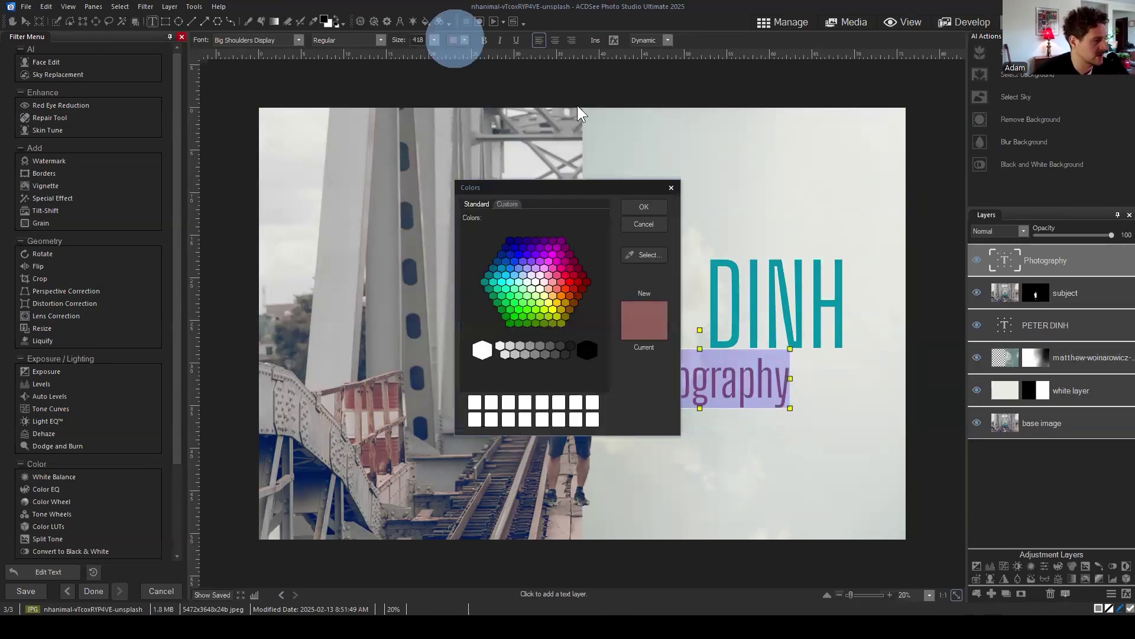
{"action": "left_click", "coordinate": [501, 204]}
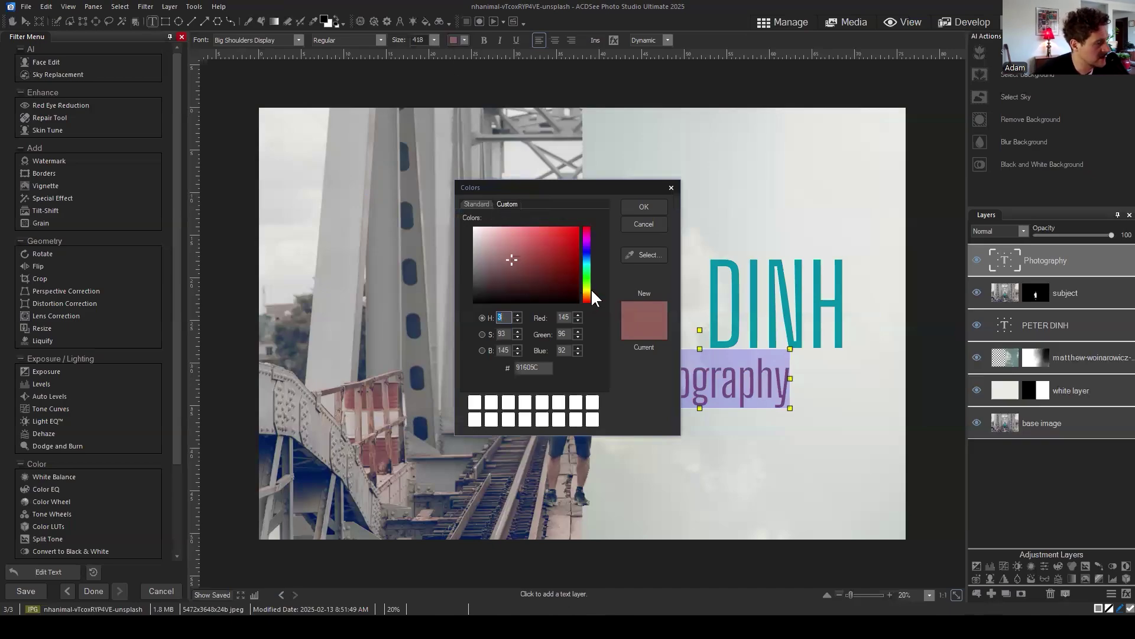
{"action": "left_click", "coordinate": [512, 257]}
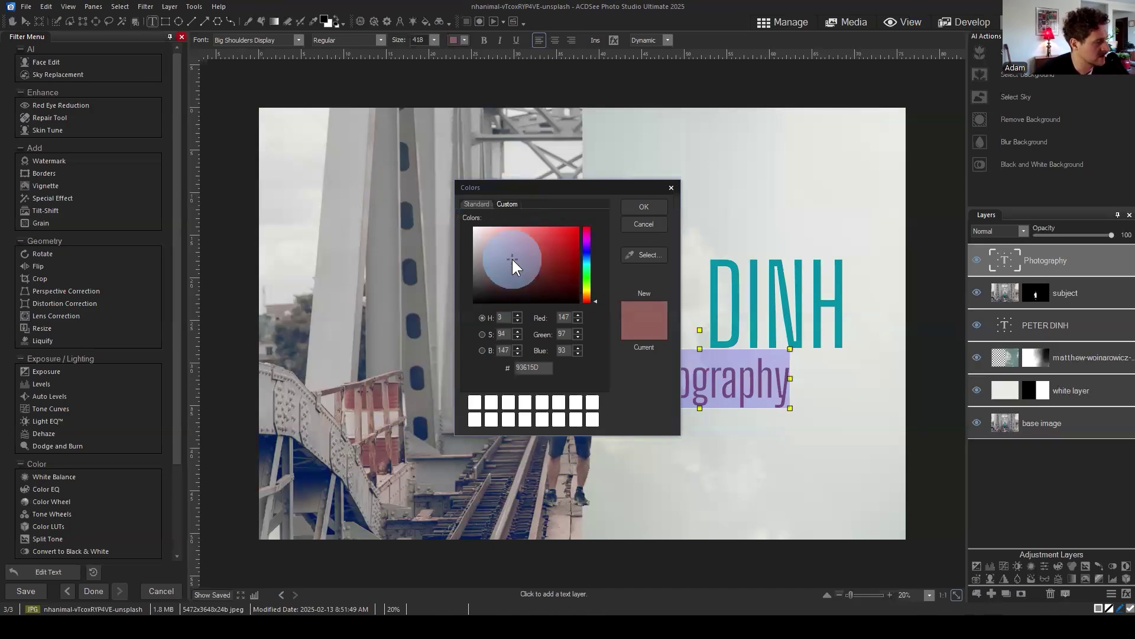
{"action": "left_click_drag", "start_coordinate": [514, 259], "coordinate": [530, 258]}
{"action": "left_click", "coordinate": [644, 207]}
{"action": "left_click", "coordinate": [721, 380]}
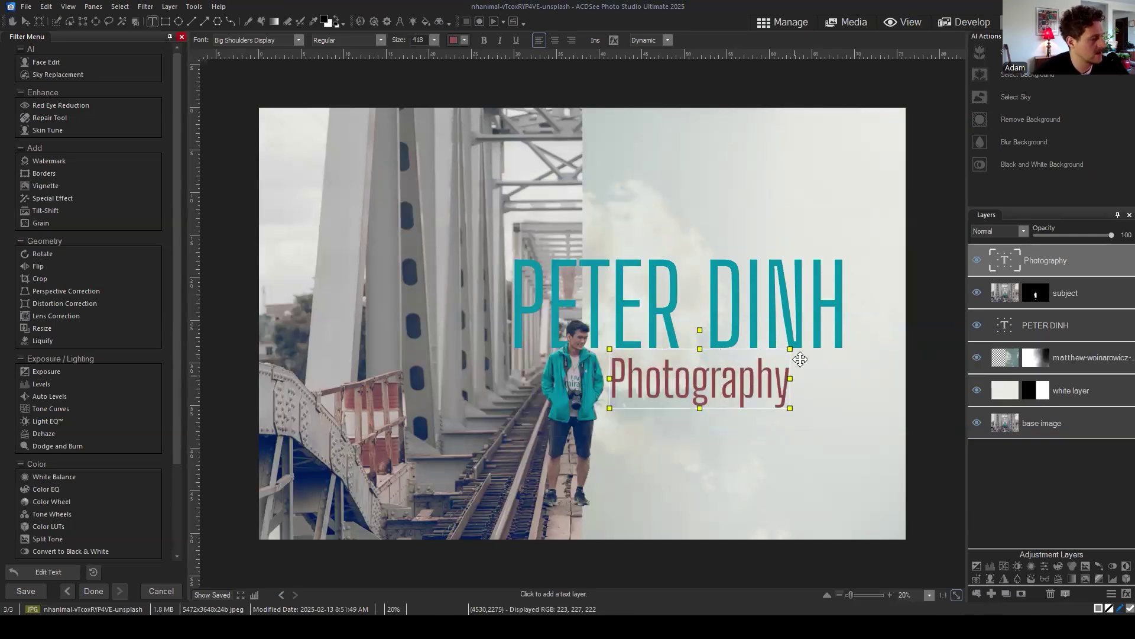
Step: Nudge the Photography subtitle slightly left beneath the title and commit its placement
{"action": "left_click", "coordinate": [26, 21]}
{"action": "mouse_move", "coordinate": [765, 367]}
{"action": "left_mouse_down"}
{"action": "mouse_move", "coordinate": [752, 365]}
{"action": "mouse_move", "coordinate": [763, 367]}
{"action": "left_mouse_up"}
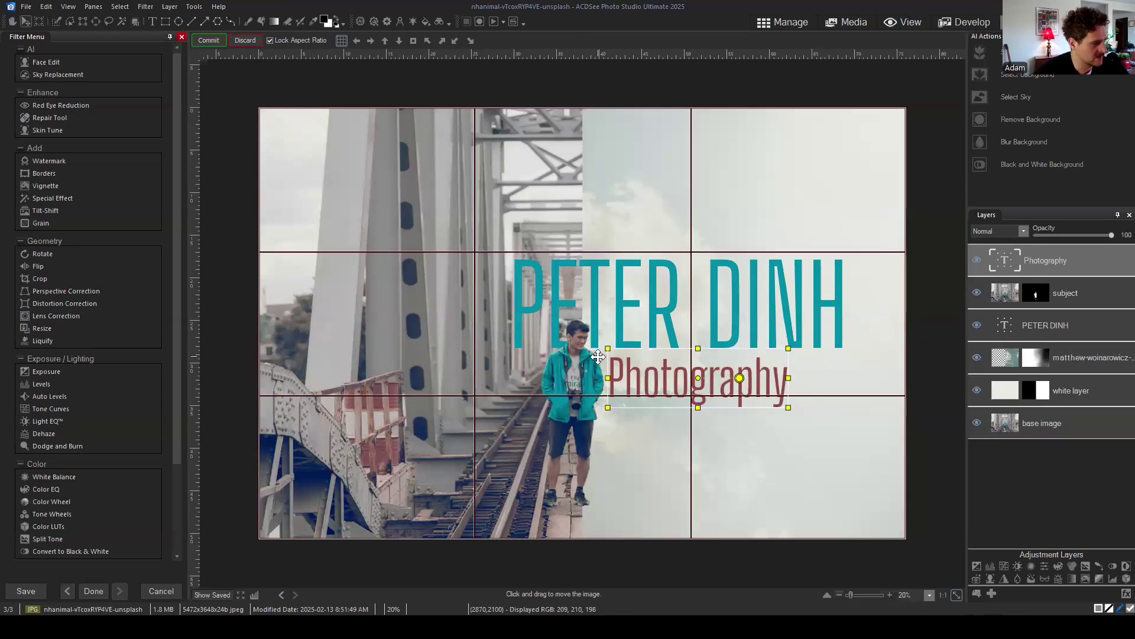
{"action": "left_click_drag", "start_coordinate": [713, 362], "coordinate": [712, 361]}
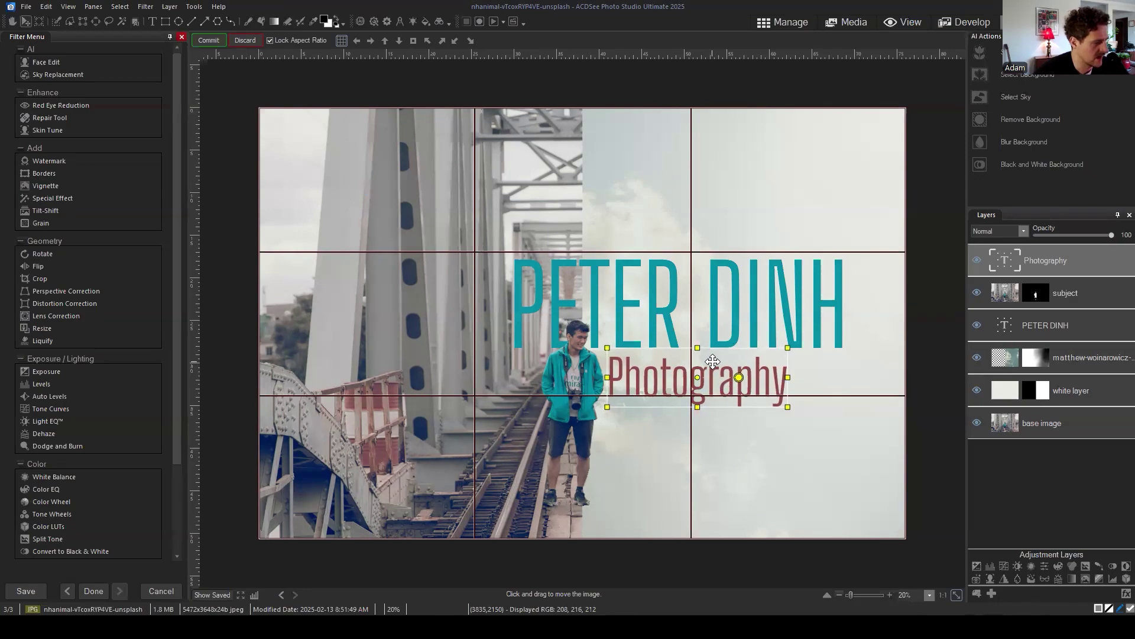
{"action": "left_click", "coordinate": [204, 41]}
{"action": "left_click", "coordinate": [1065, 484]}
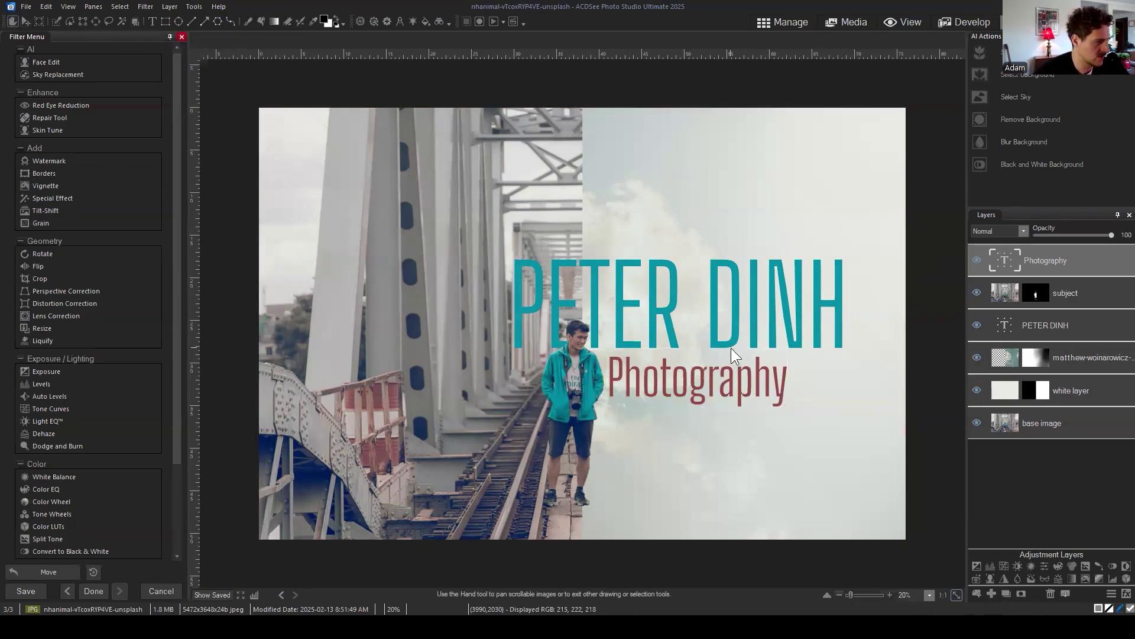
{"action": "scroll", "coordinate": [733, 346], "scroll_direction": "down", "scroll_amount": 1}
{"action": "scroll", "coordinate": [735, 342], "scroll_direction": "up", "scroll_amount": 2}
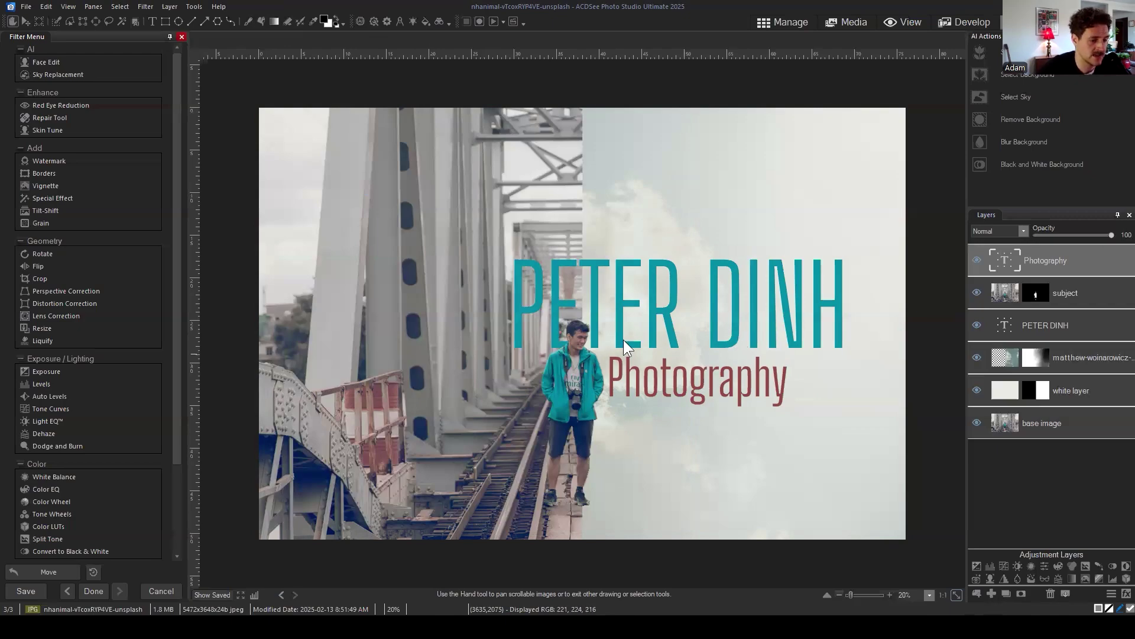
Step: Select the base image layer, then bring up the subject layer's Mask Properties
{"action": "left_click", "coordinate": [1073, 455]}
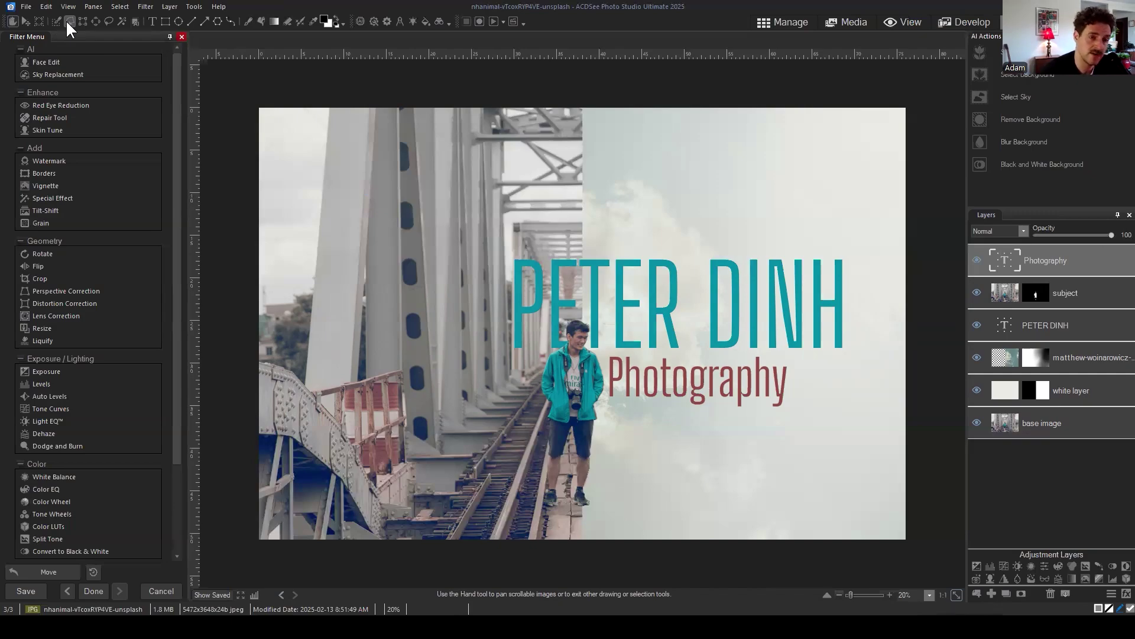
{"action": "left_click", "coordinate": [1069, 414]}
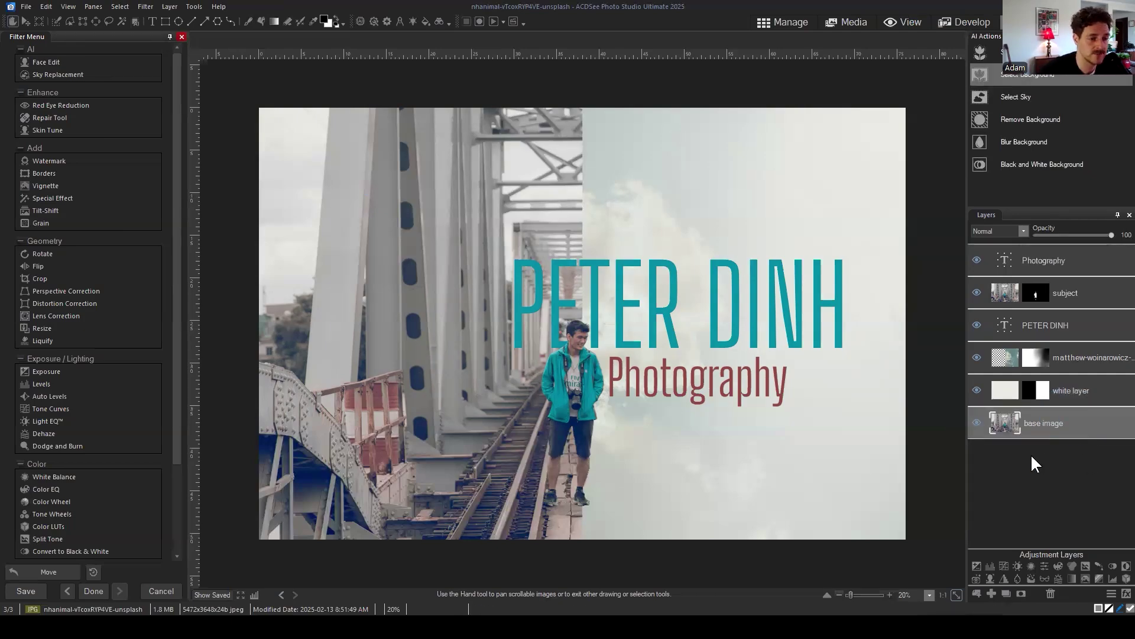
{"action": "left_click", "coordinate": [1085, 293]}
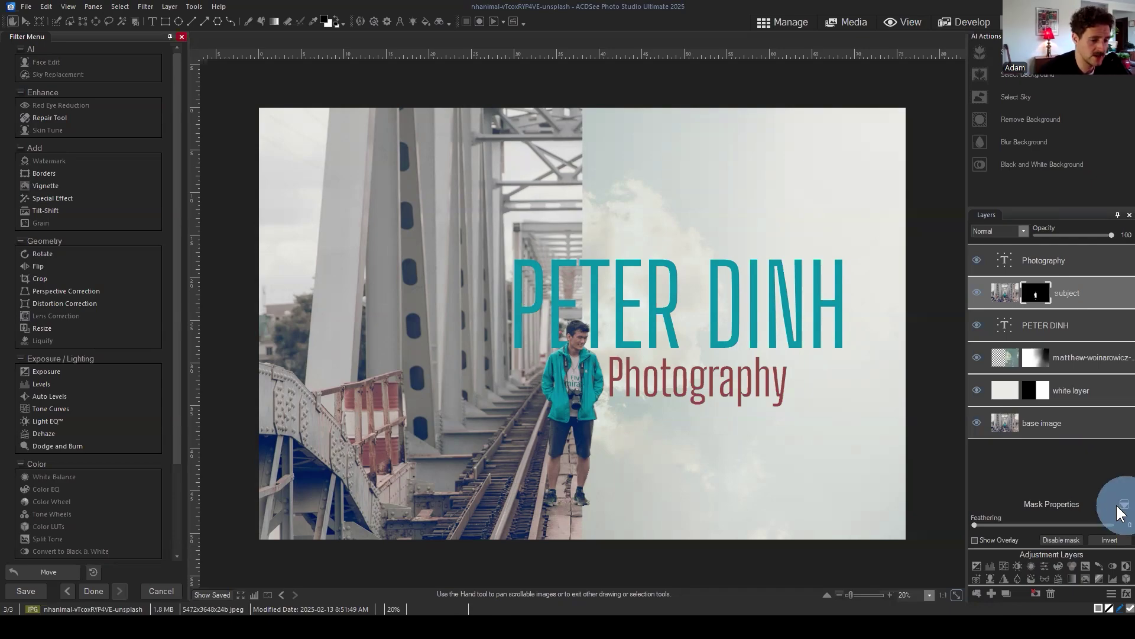
Step: Add a Transfer Photo Effect layer above Photography at 45 opacity, then hide it
{"action": "left_click", "coordinate": [1076, 264]}
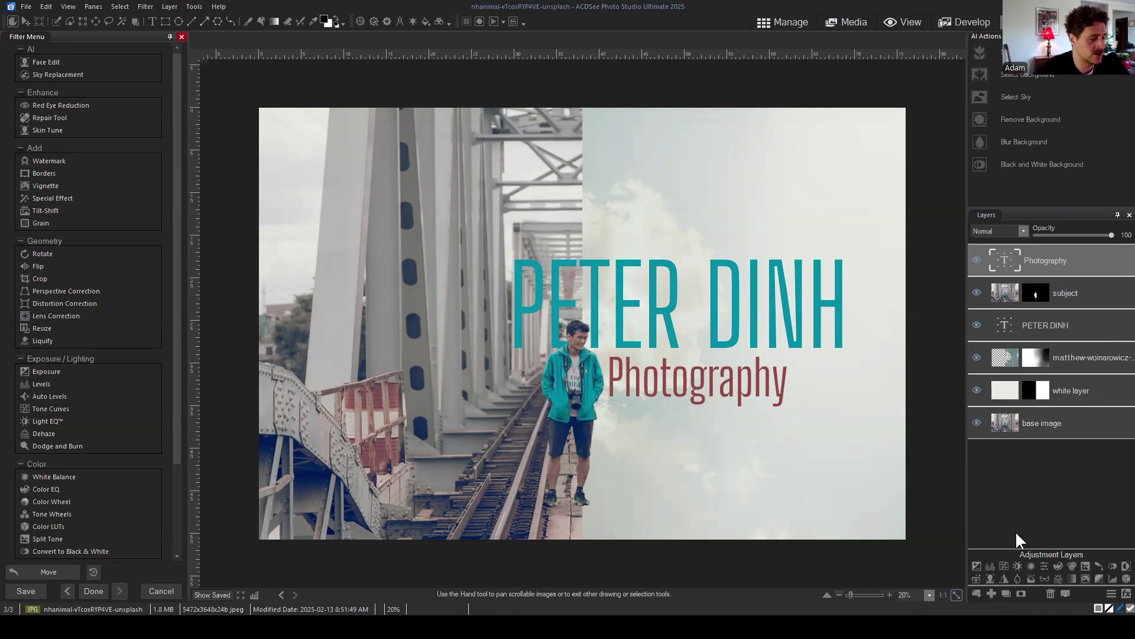
{"action": "left_click", "coordinate": [976, 577]}
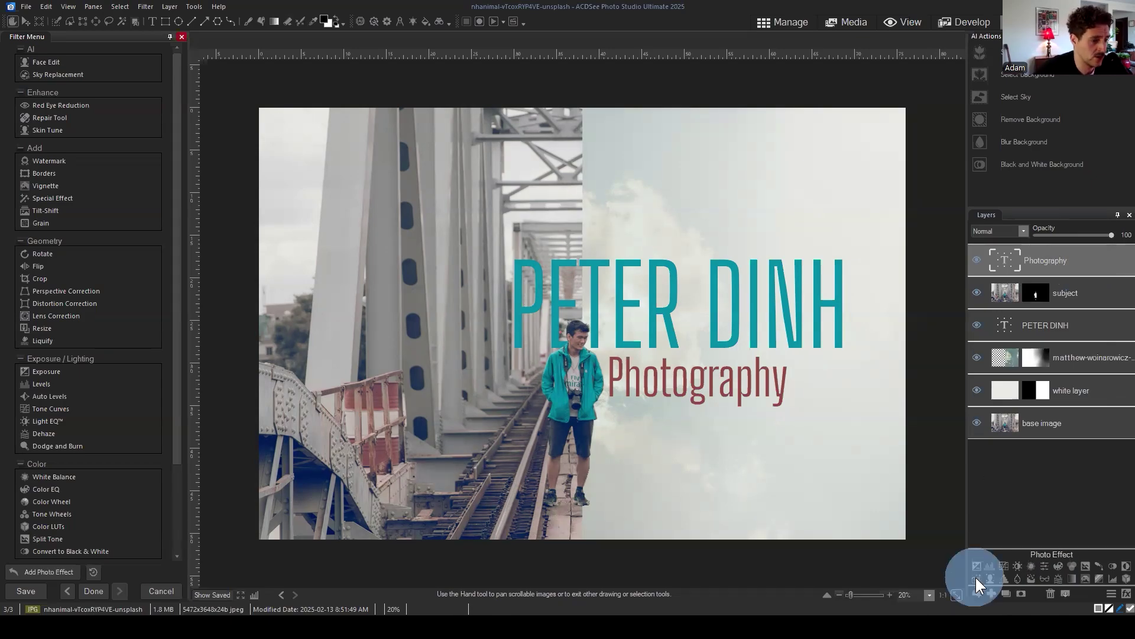
{"action": "left_click", "coordinate": [1010, 538]}
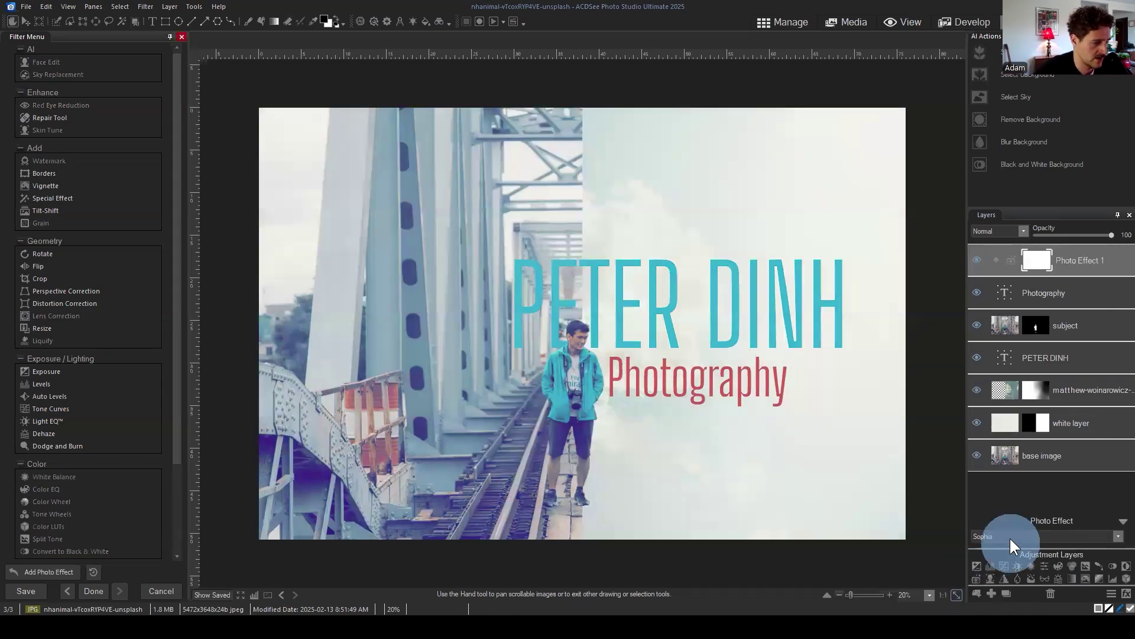
{"action": "left_click", "coordinate": [989, 353]}
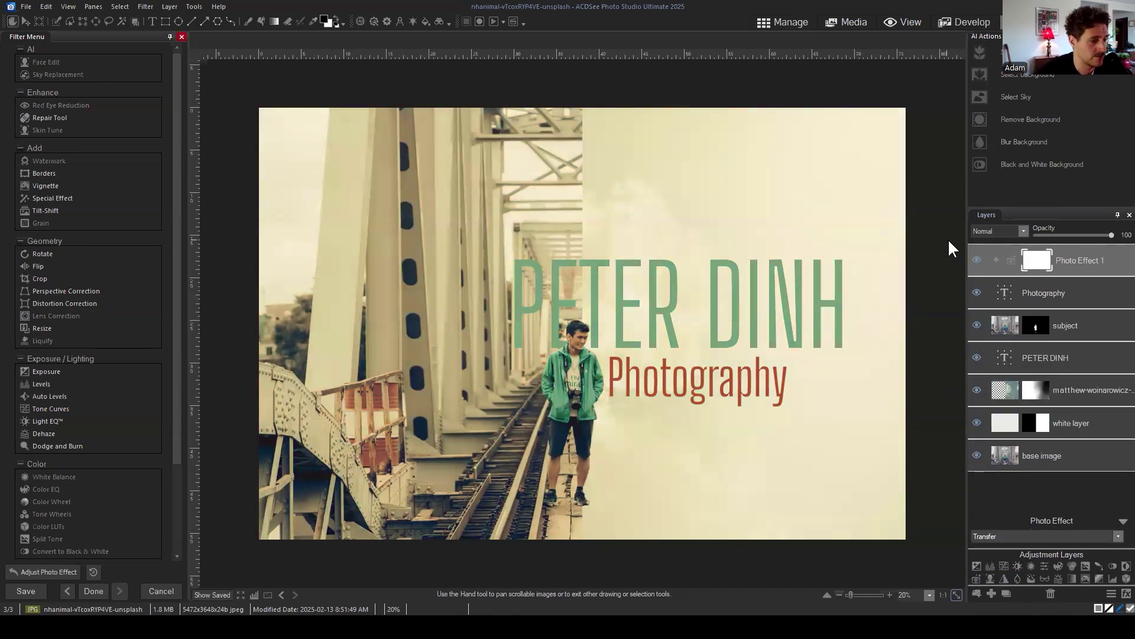
{"action": "left_click_drag", "start_coordinate": [1111, 235], "coordinate": [1062, 235]}
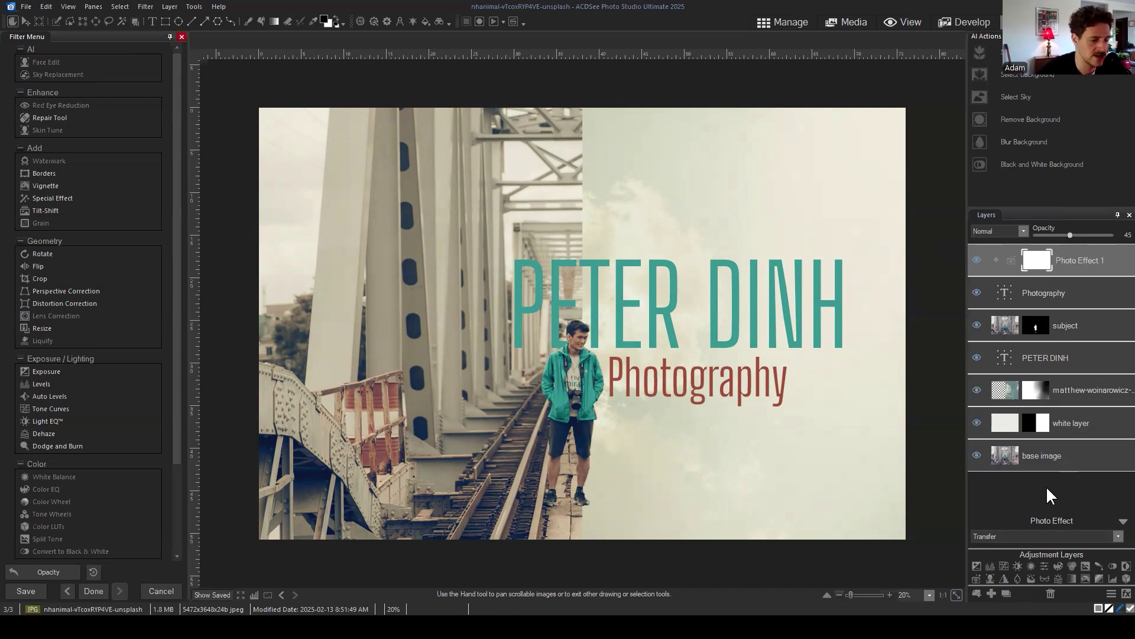
{"action": "left_click", "coordinate": [977, 261]}
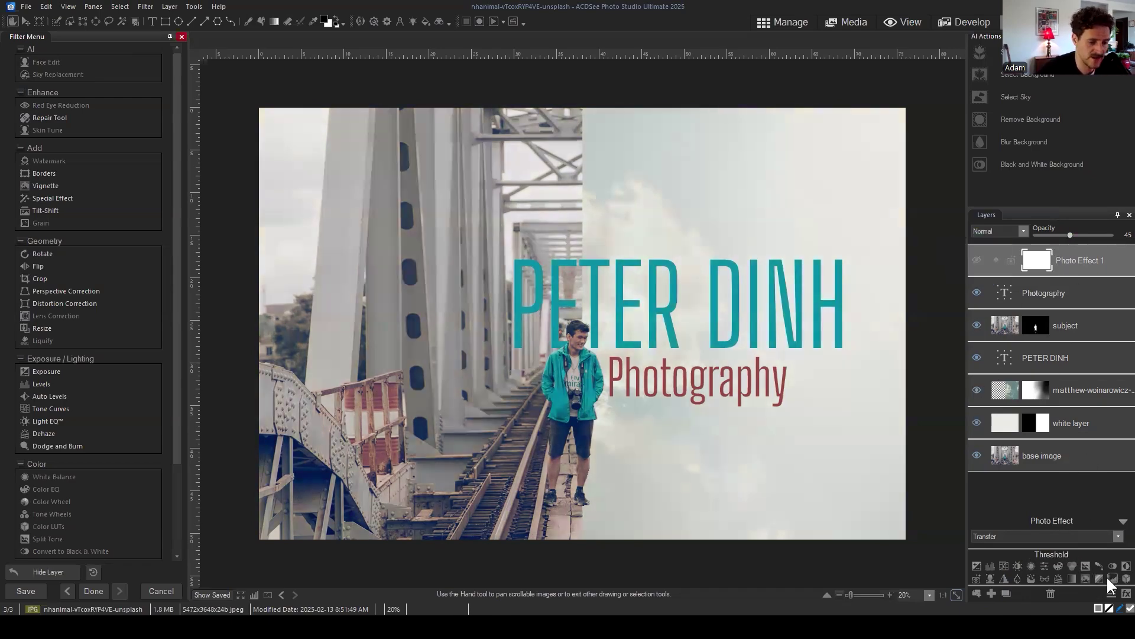
Step: Add a hidden Gradient Map 1 layer with shadows sampled from the girder's dark oval window
{"action": "left_click", "coordinate": [1073, 577]}
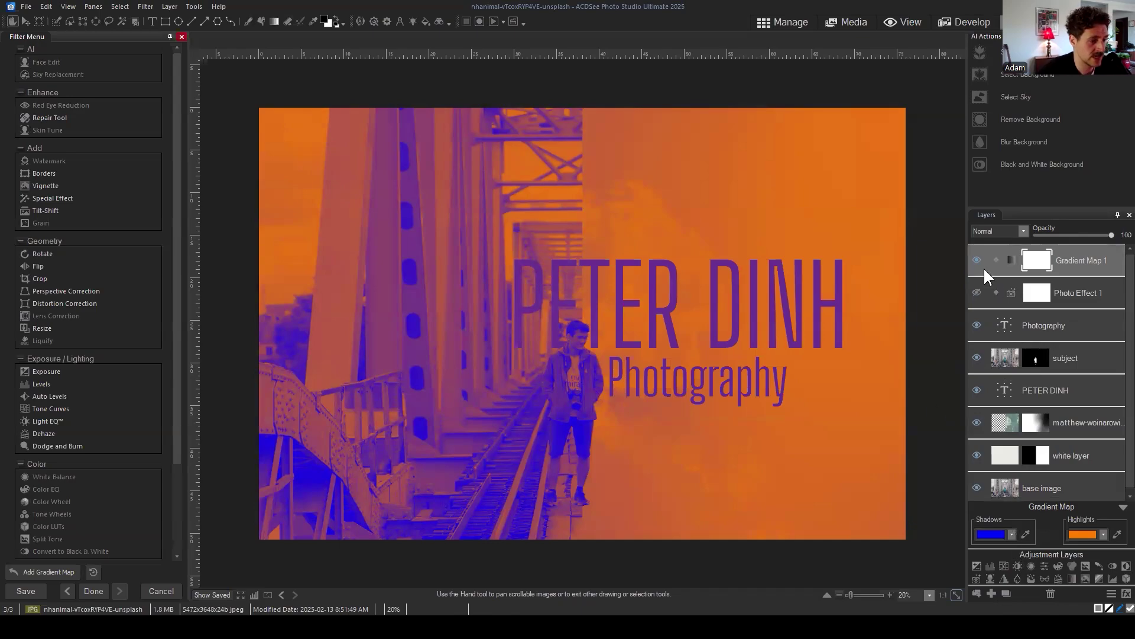
{"action": "left_click", "coordinate": [976, 260]}
{"action": "left_click", "coordinate": [992, 535]}
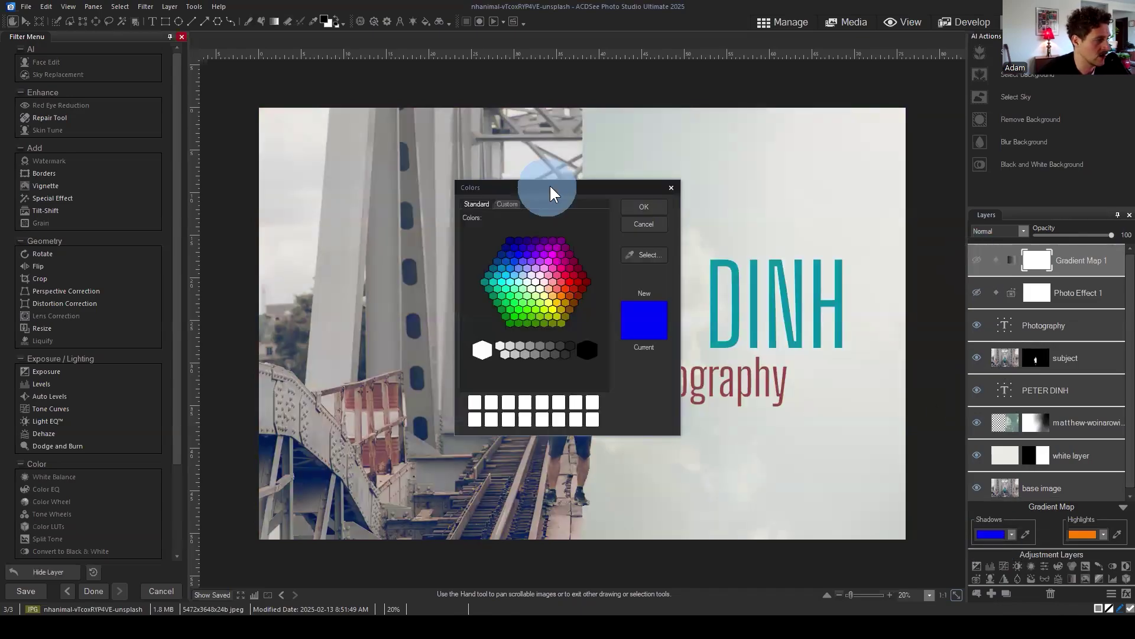
{"action": "left_click_drag", "start_coordinate": [549, 183], "coordinate": [610, 183]}
{"action": "left_click", "coordinate": [702, 247]}
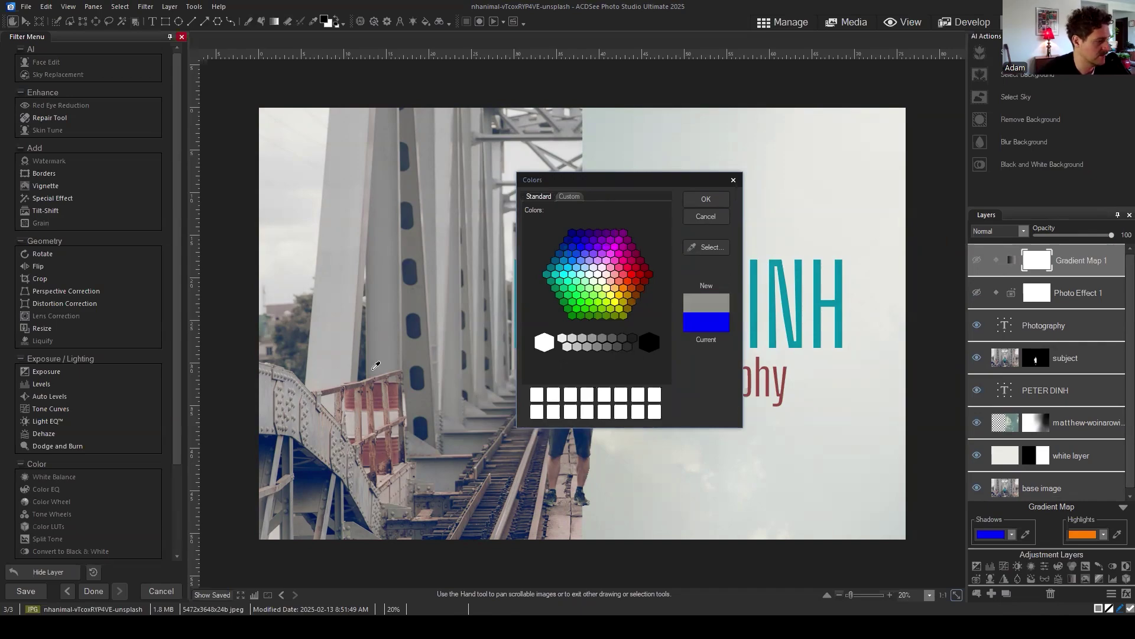
{"action": "left_click", "coordinate": [419, 377]}
{"action": "left_click", "coordinate": [706, 197]}
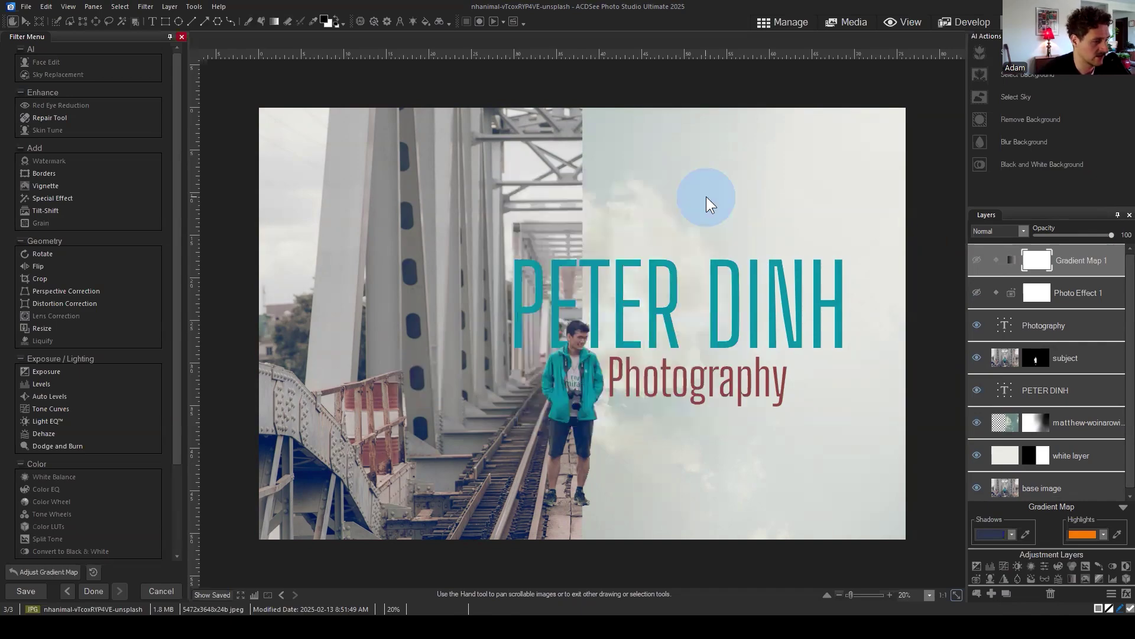
Step: Set the gradient map's highlight colour to a dusty pink from the Custom colour tab
{"action": "left_click", "coordinate": [1098, 534]}
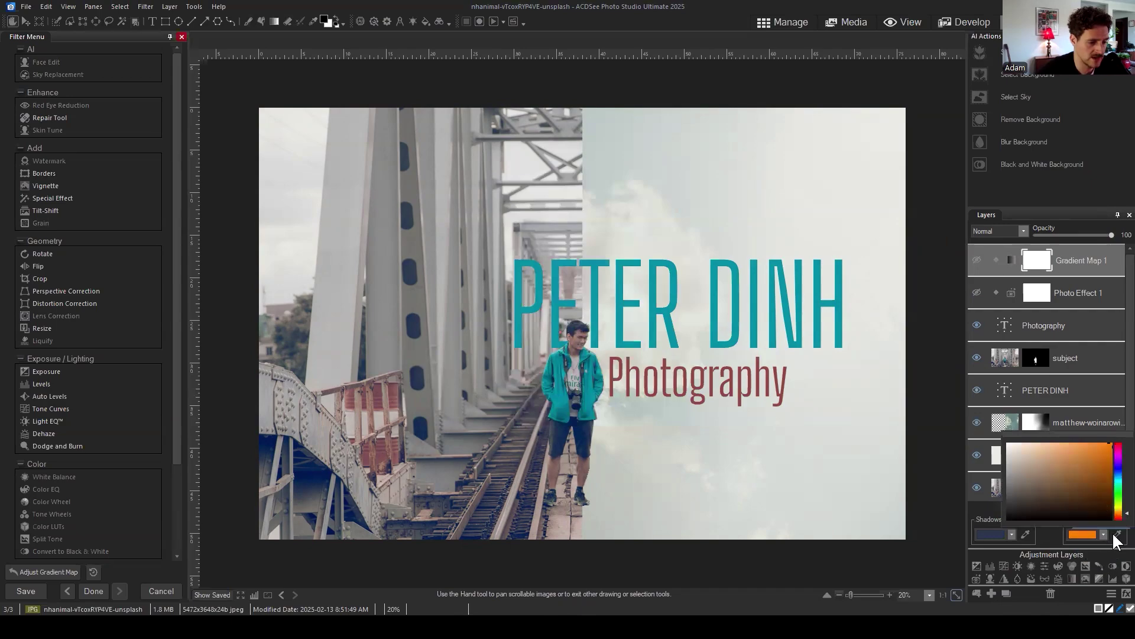
{"action": "left_click", "coordinate": [1098, 534]}
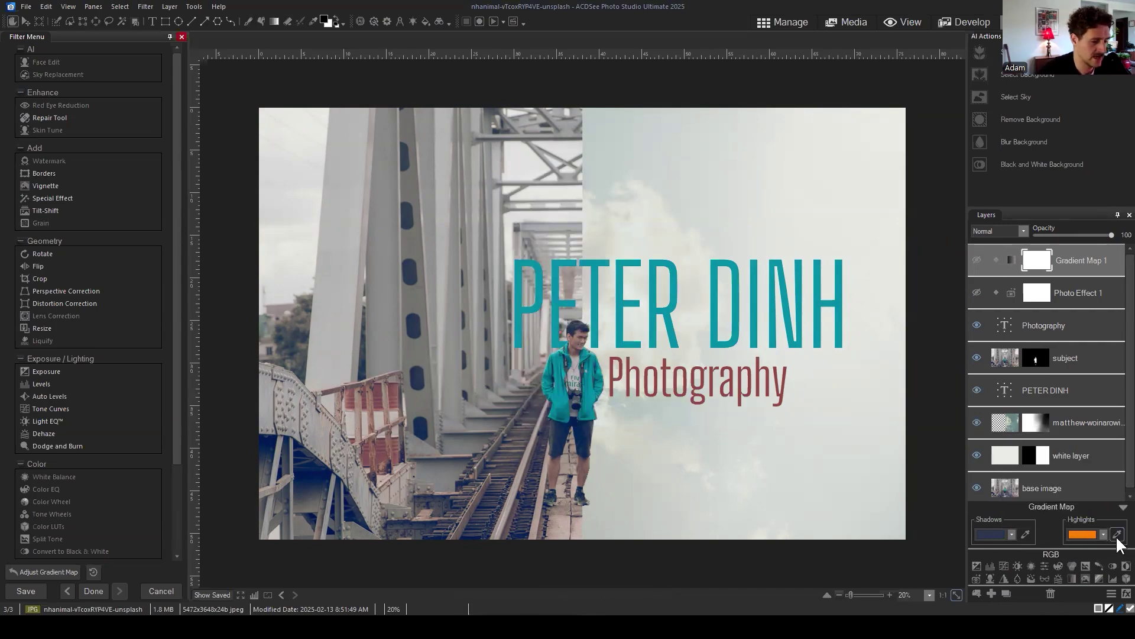
{"action": "left_click", "coordinate": [1117, 534]}
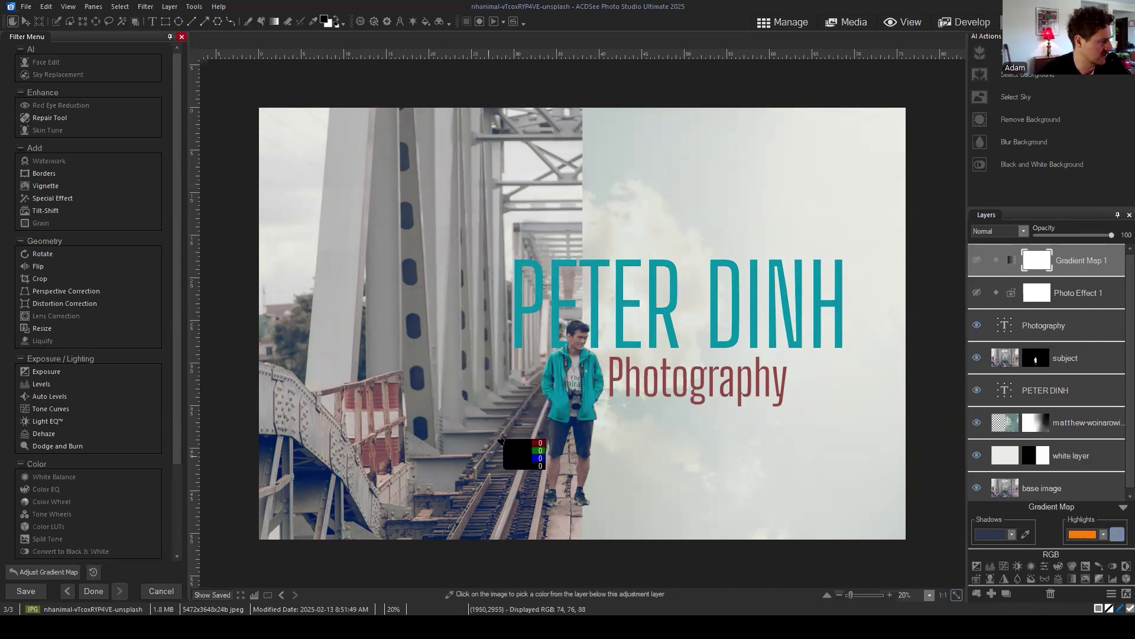
{"action": "left_click", "coordinate": [555, 471]}
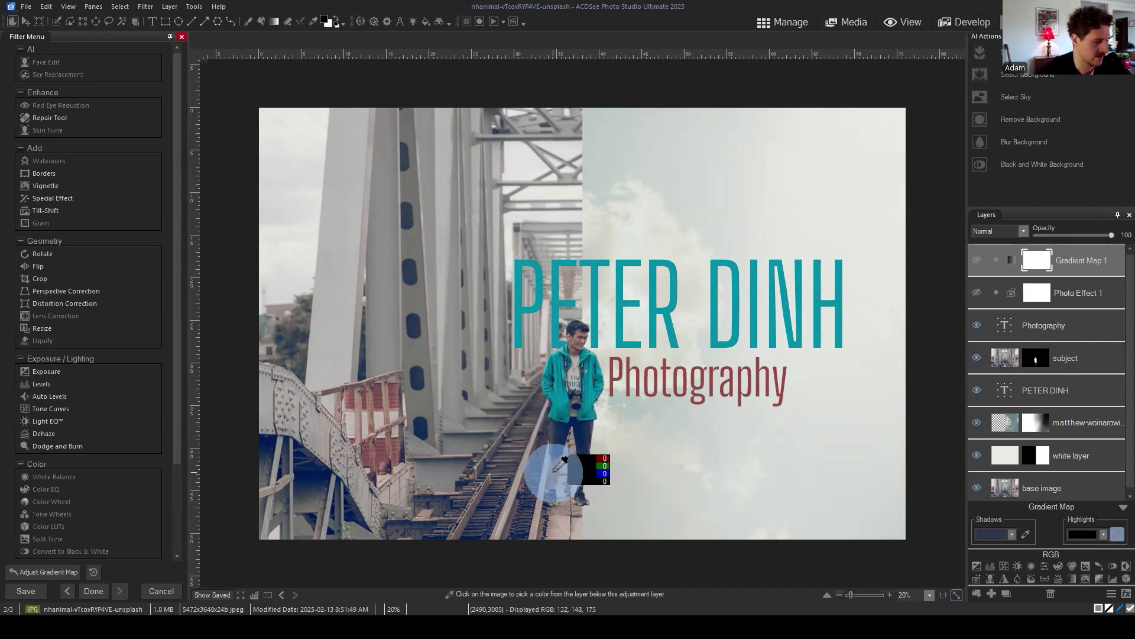
{"action": "left_click", "coordinate": [1047, 498]}
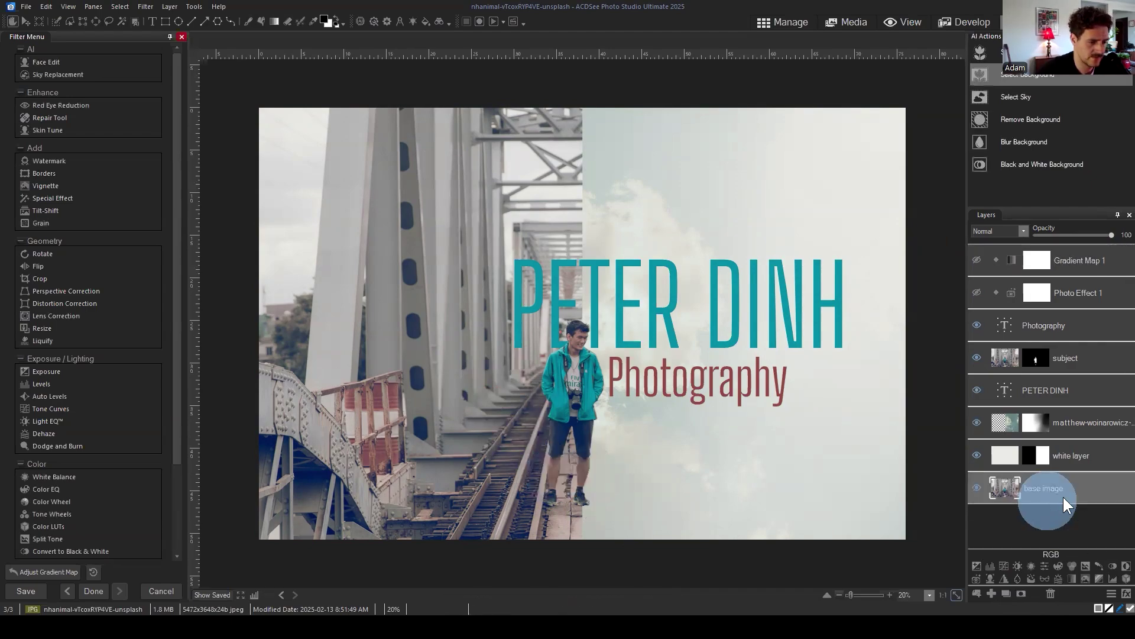
{"action": "left_click", "coordinate": [1088, 264]}
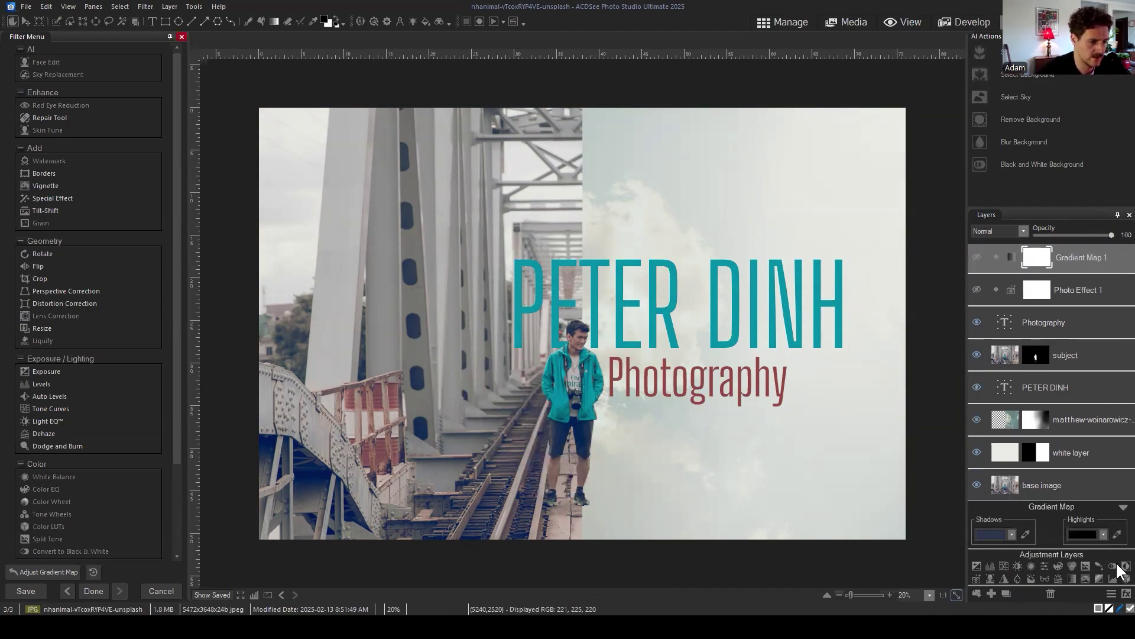
{"action": "left_click", "coordinate": [1117, 534]}
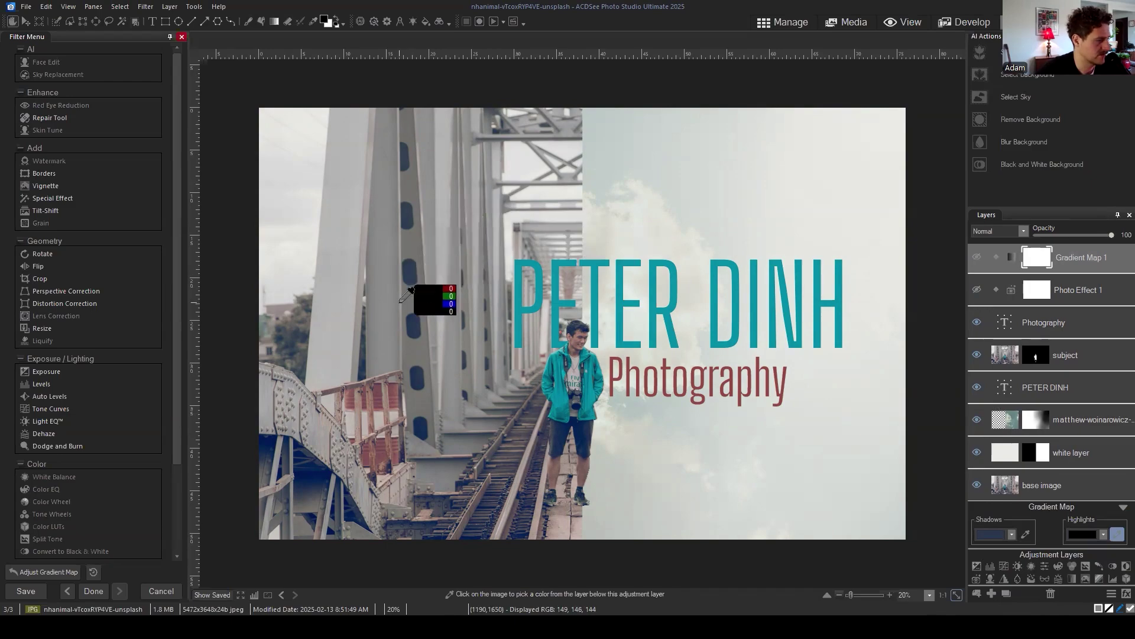
{"action": "left_click", "coordinate": [1084, 534]}
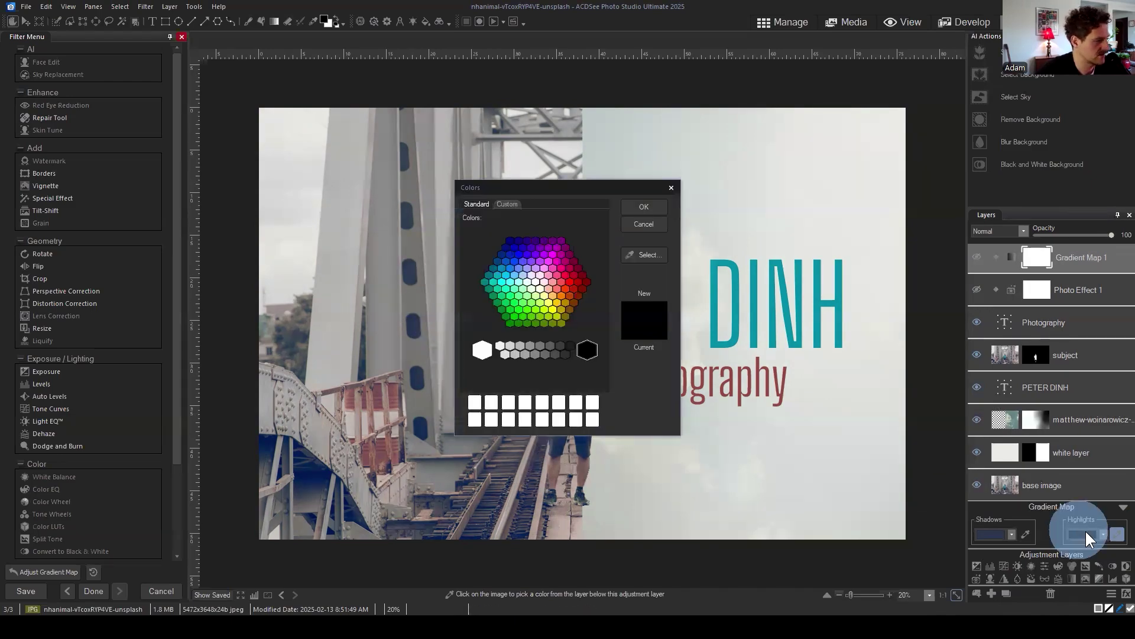
{"action": "left_click", "coordinate": [506, 205]}
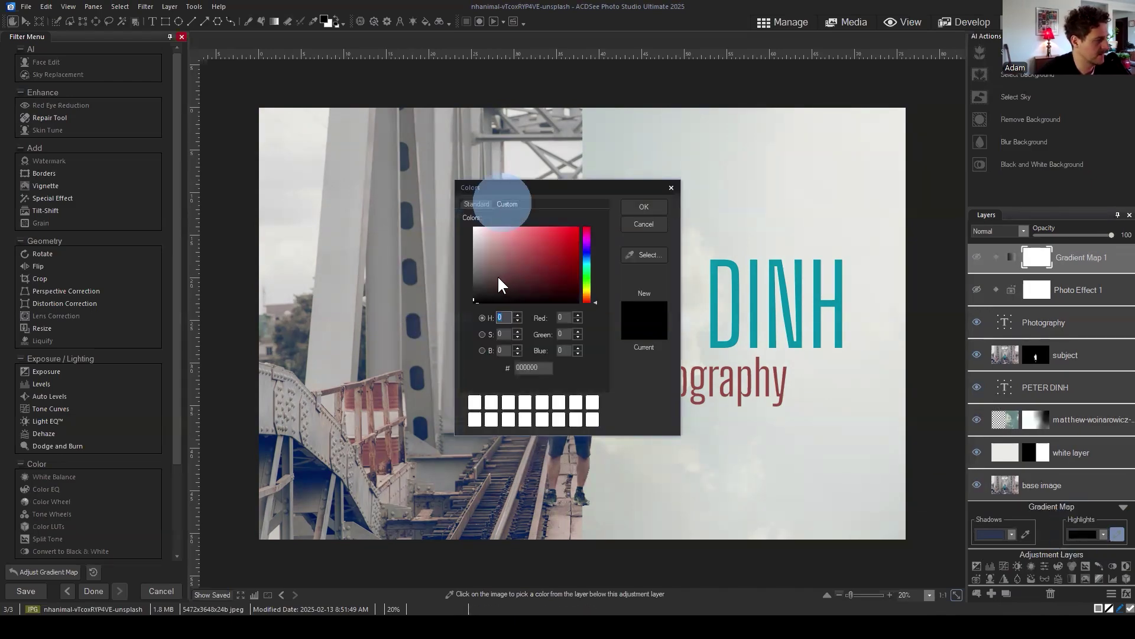
{"action": "left_click", "coordinate": [510, 253]}
{"action": "left_click", "coordinate": [644, 207]}
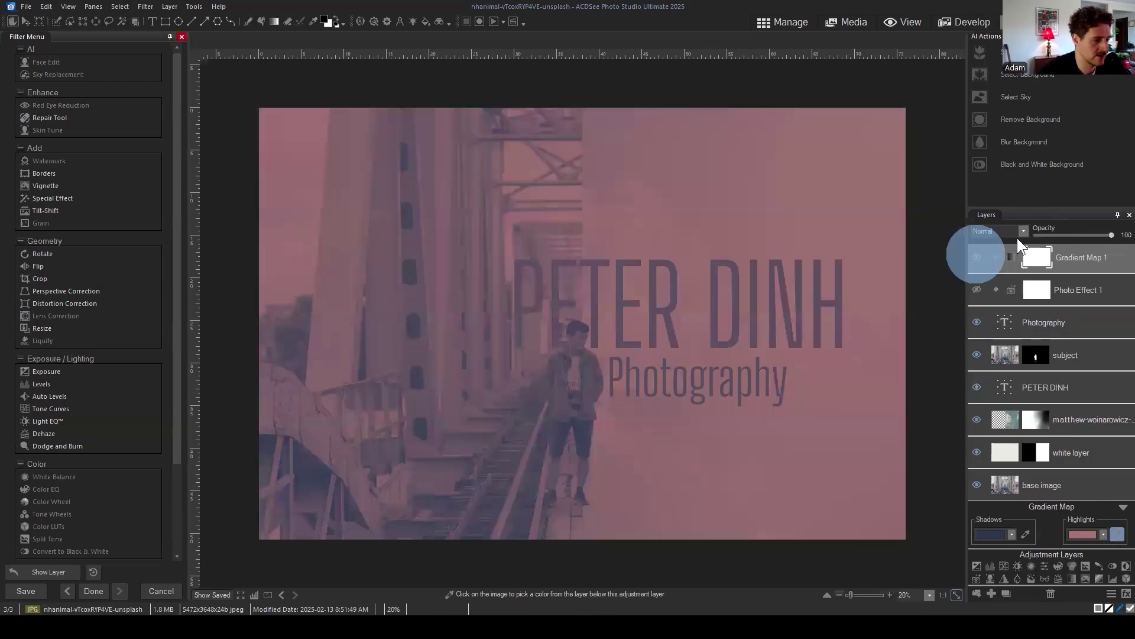
Step: Show Gradient Map 1 in Overlay blend mode at 58 opacity and collapse its settings
{"action": "left_click", "coordinate": [1021, 231]}
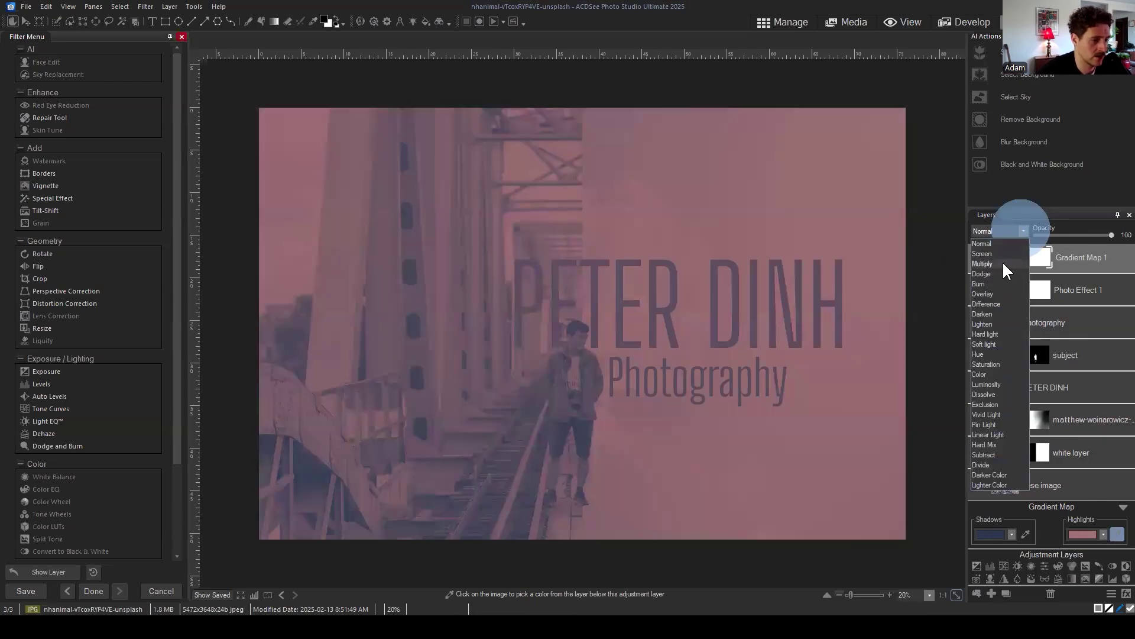
{"action": "left_click", "coordinate": [994, 252]}
{"action": "left_click", "coordinate": [1002, 231]}
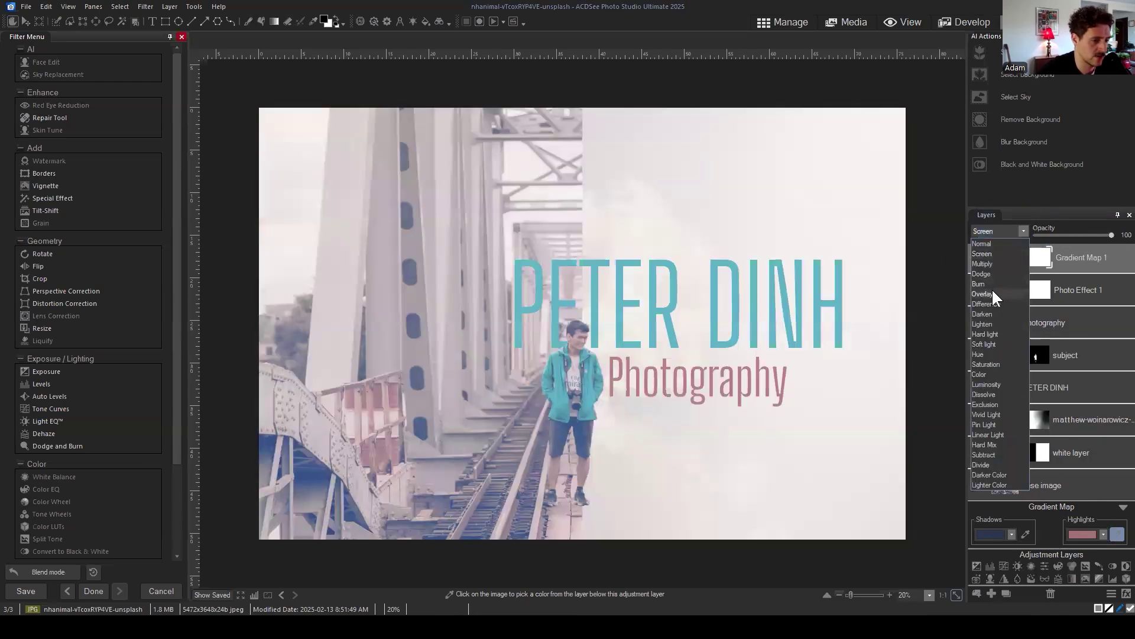
{"action": "left_click", "coordinate": [992, 290]}
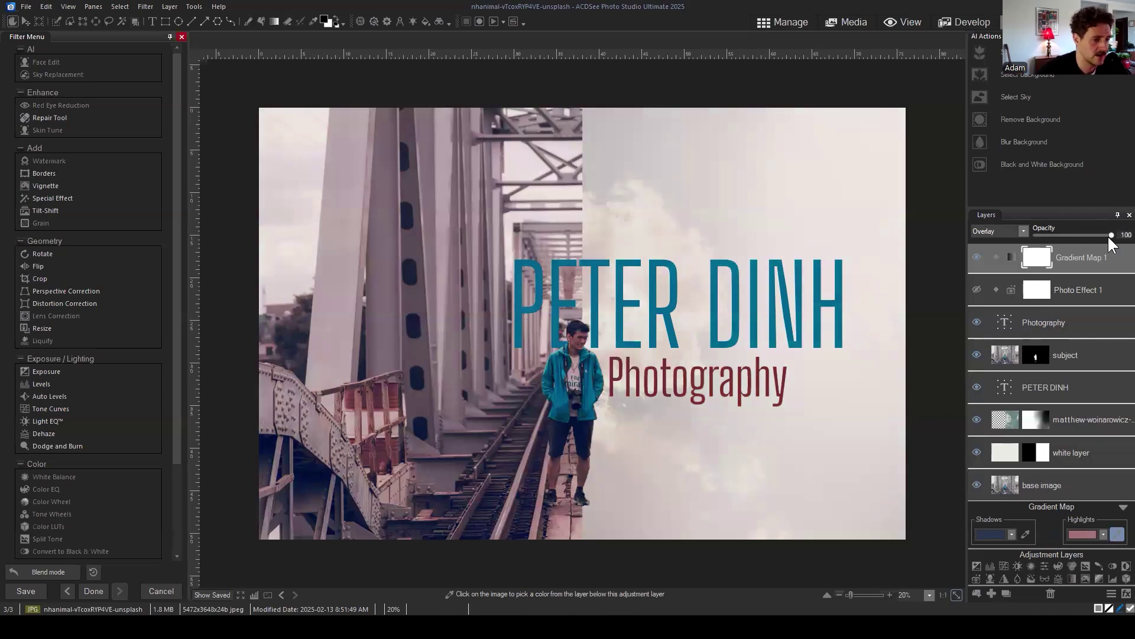
{"action": "left_click_drag", "start_coordinate": [1110, 238], "coordinate": [1080, 234]}
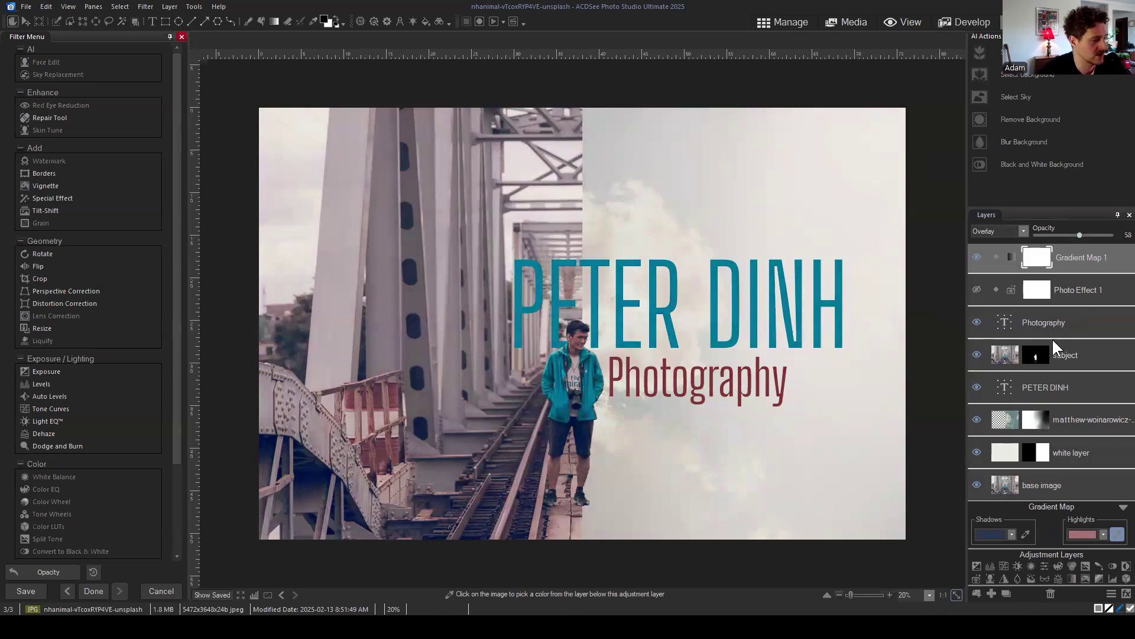
{"action": "left_click", "coordinate": [1123, 506]}
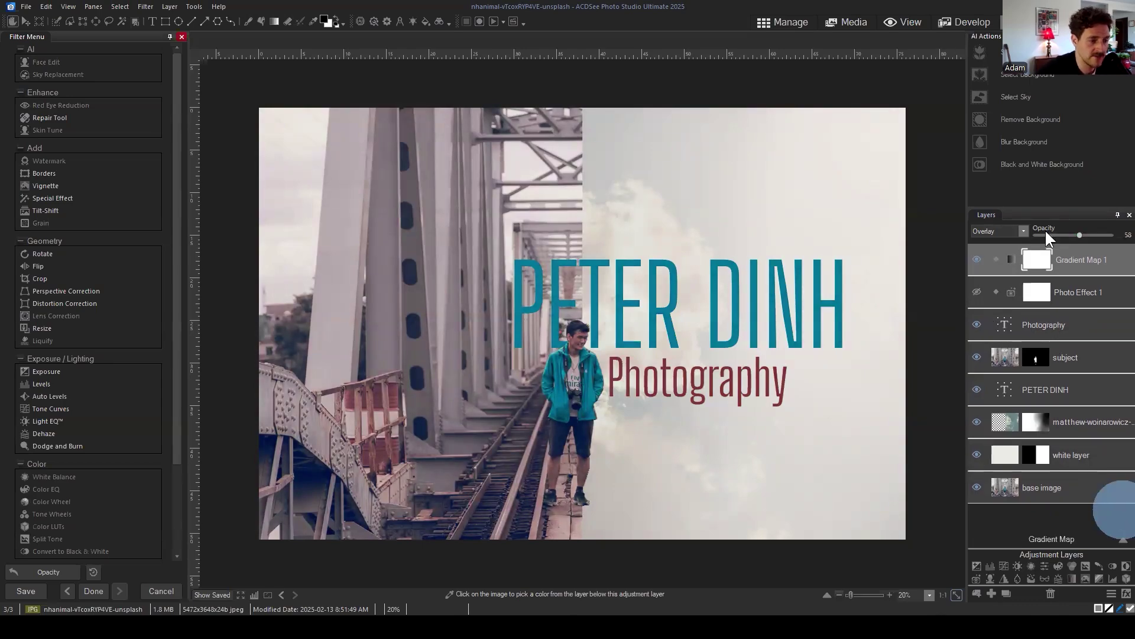
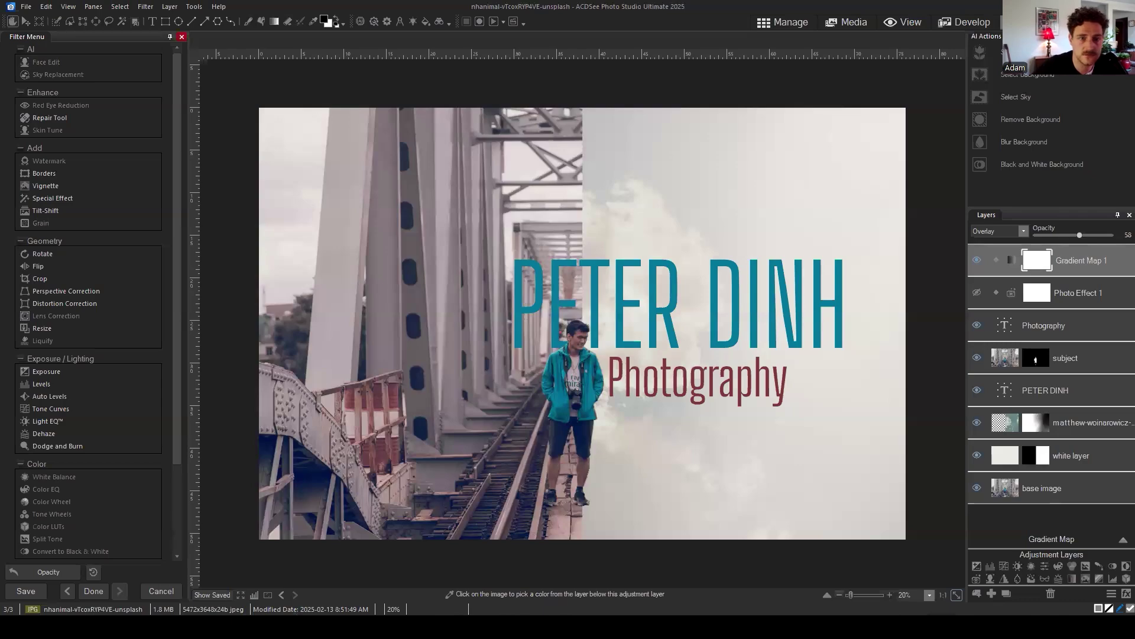
Step: Bring the browser with the ACDSee Connect admin Member List in front of the editor
{"action": "key", "text": "alt+Tab"}
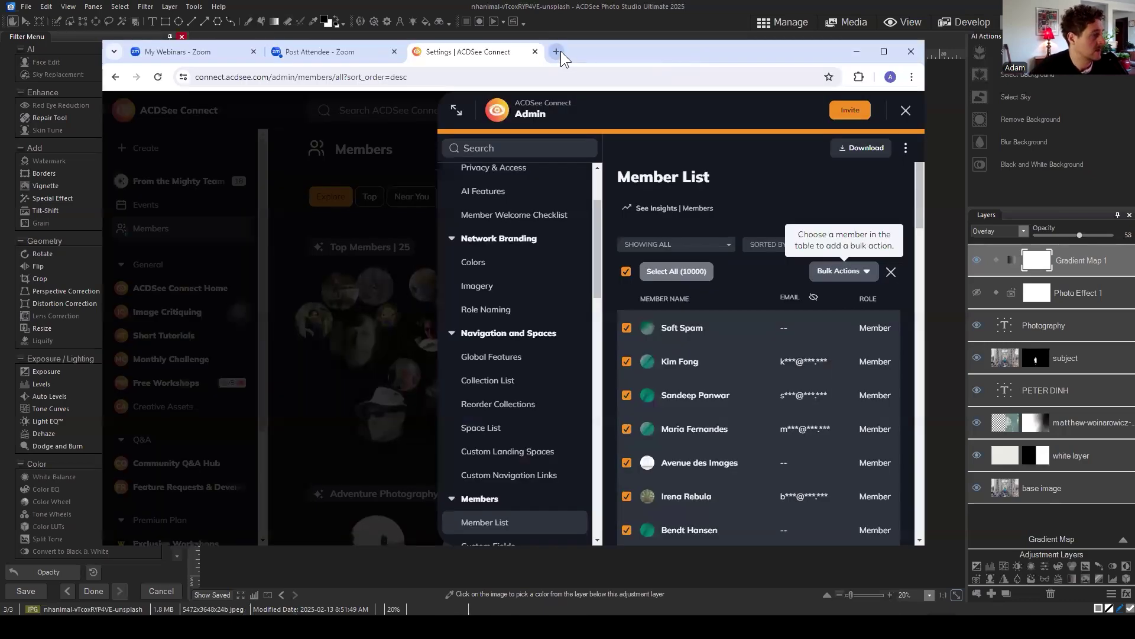
Step: Load the ACDSee YouTube channel in a new tab and browse its Videos list
{"action": "left_click", "coordinate": [557, 51]}
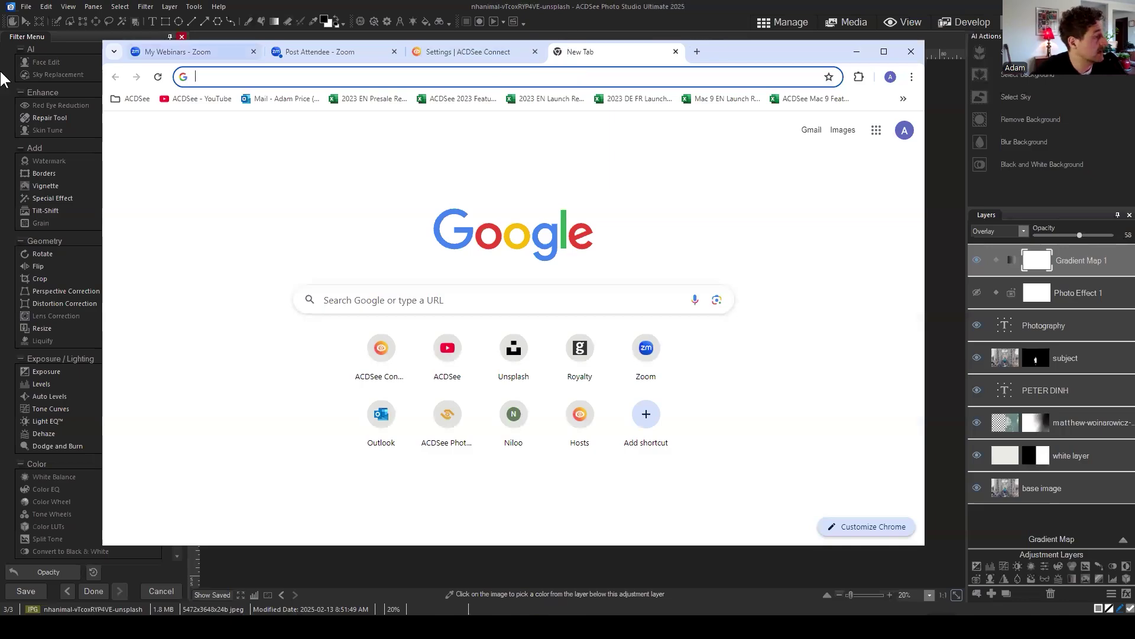
{"action": "left_click", "coordinate": [196, 99]}
{"action": "left_click", "coordinate": [485, 82]}
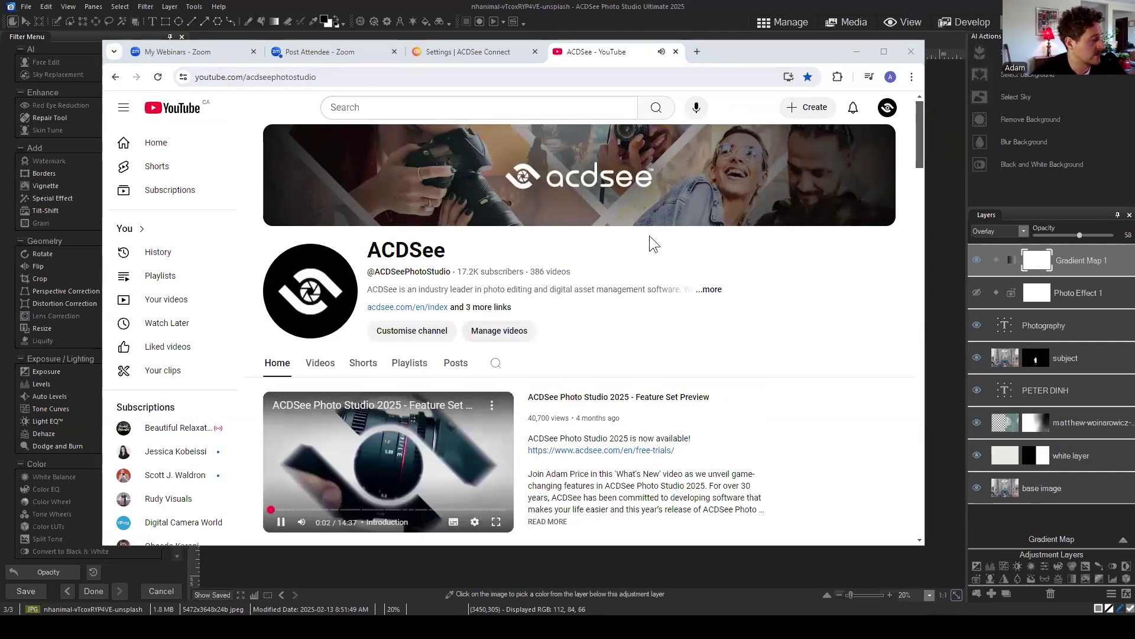
{"action": "scroll", "coordinate": [350, 262], "scroll_direction": "down", "scroll_amount": 2}
{"action": "scroll", "coordinate": [324, 256], "scroll_direction": "down", "scroll_amount": 4}
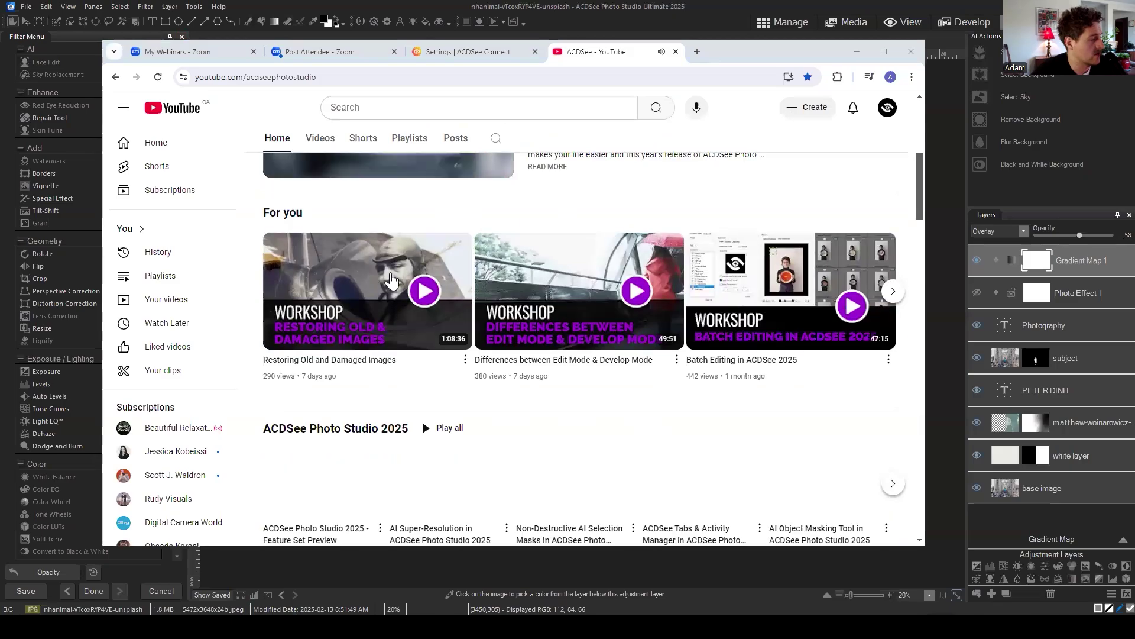
{"action": "scroll", "coordinate": [355, 237], "scroll_direction": "up", "scroll_amount": 3}
{"action": "scroll", "coordinate": [702, 253], "scroll_direction": "down", "scroll_amount": 1}
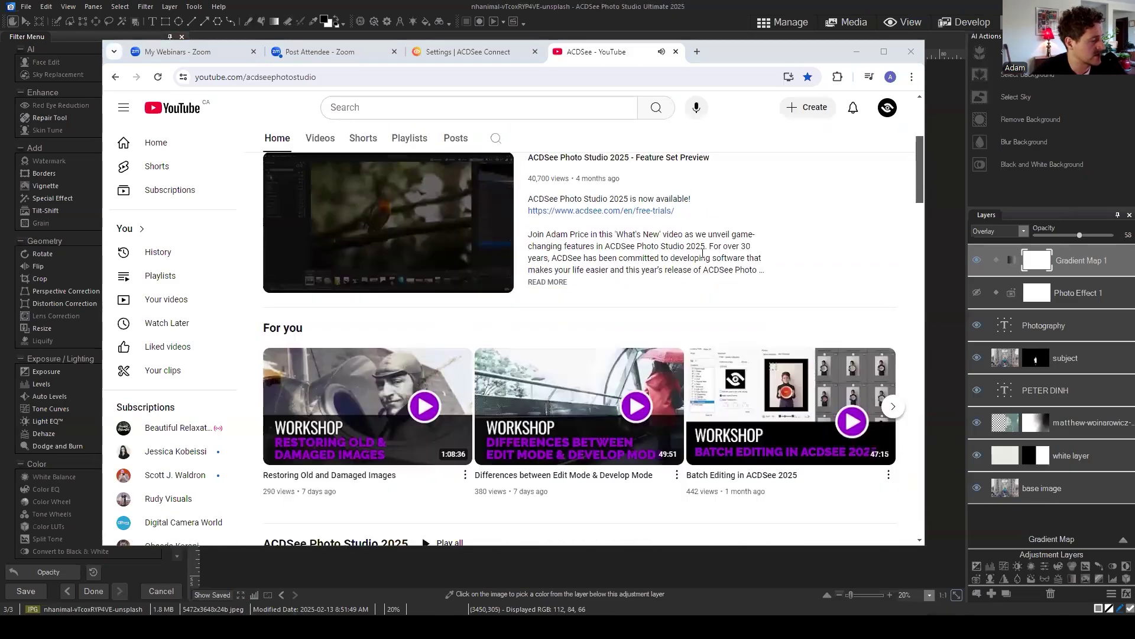
{"action": "scroll", "coordinate": [702, 253], "scroll_direction": "down", "scroll_amount": 3}
{"action": "scroll", "coordinate": [665, 246], "scroll_direction": "up", "scroll_amount": 6}
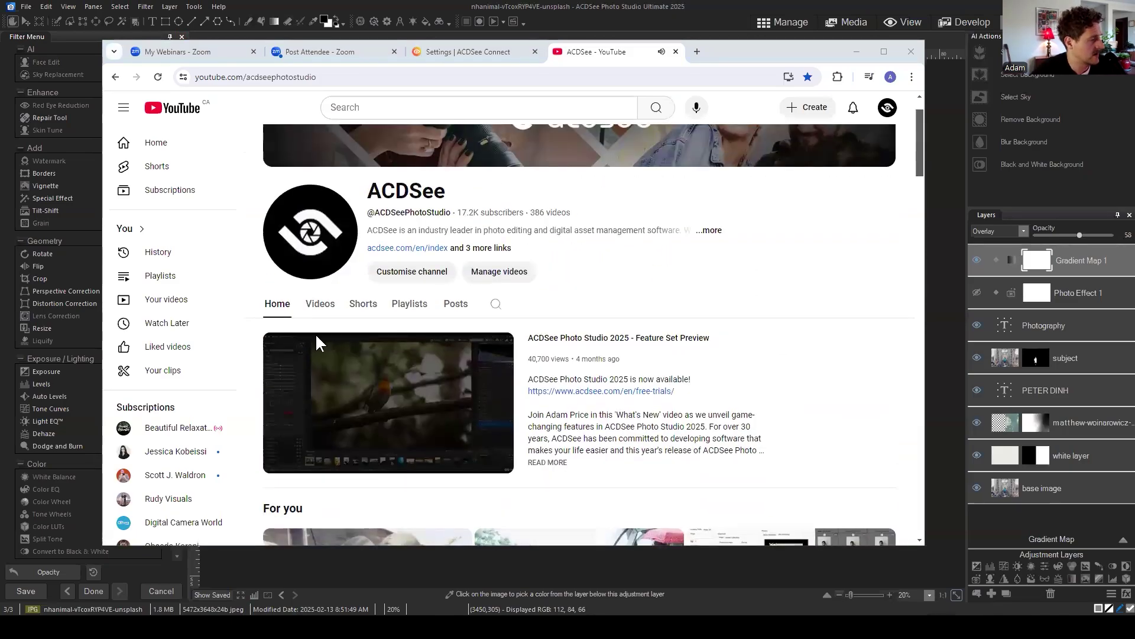
{"action": "left_click", "coordinate": [320, 303]}
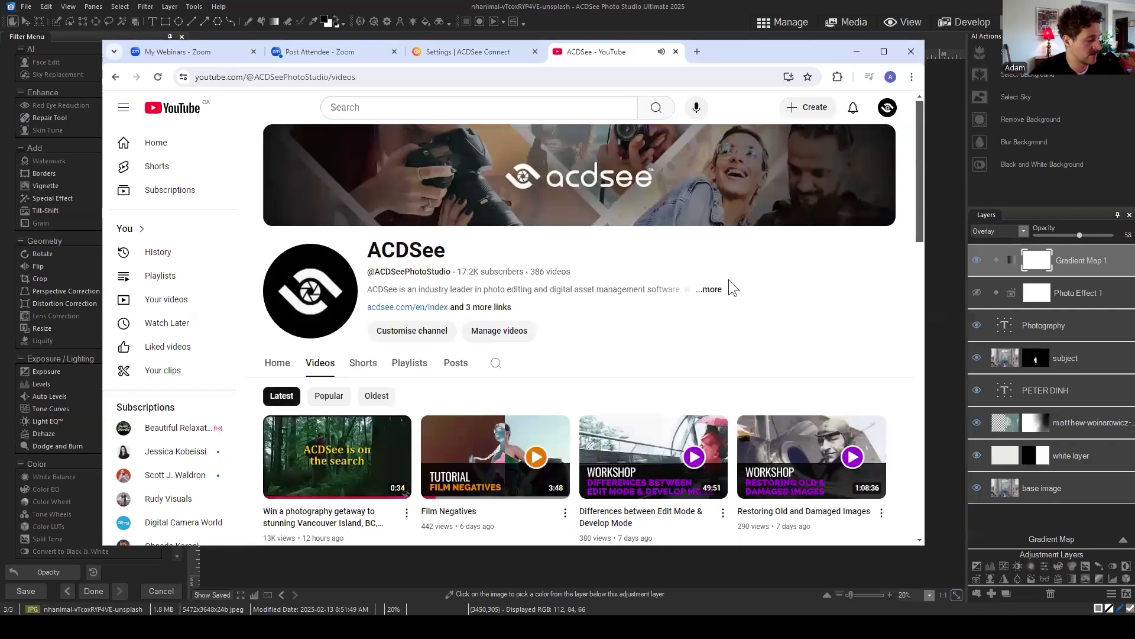
{"action": "scroll", "coordinate": [729, 288], "scroll_direction": "down", "scroll_amount": 3}
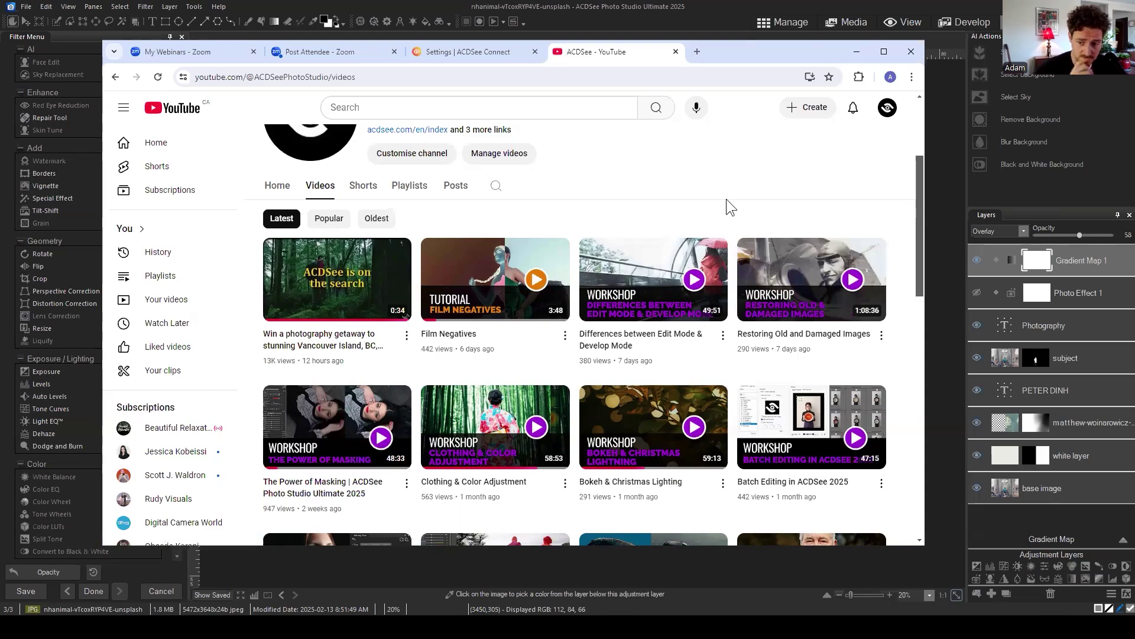
Step: Look through the channel's Playlists page, ending back at the top
{"action": "left_click", "coordinate": [408, 187]}
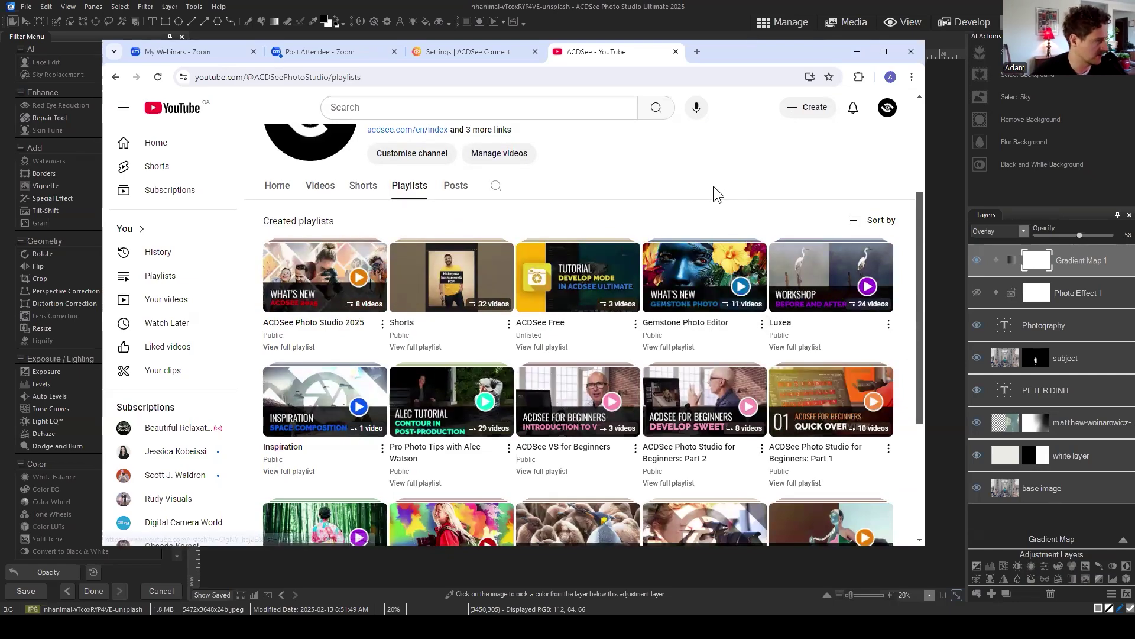
{"action": "scroll", "coordinate": [713, 186], "scroll_direction": "down", "scroll_amount": 2}
{"action": "scroll", "coordinate": [748, 168], "scroll_direction": "down", "scroll_amount": 2}
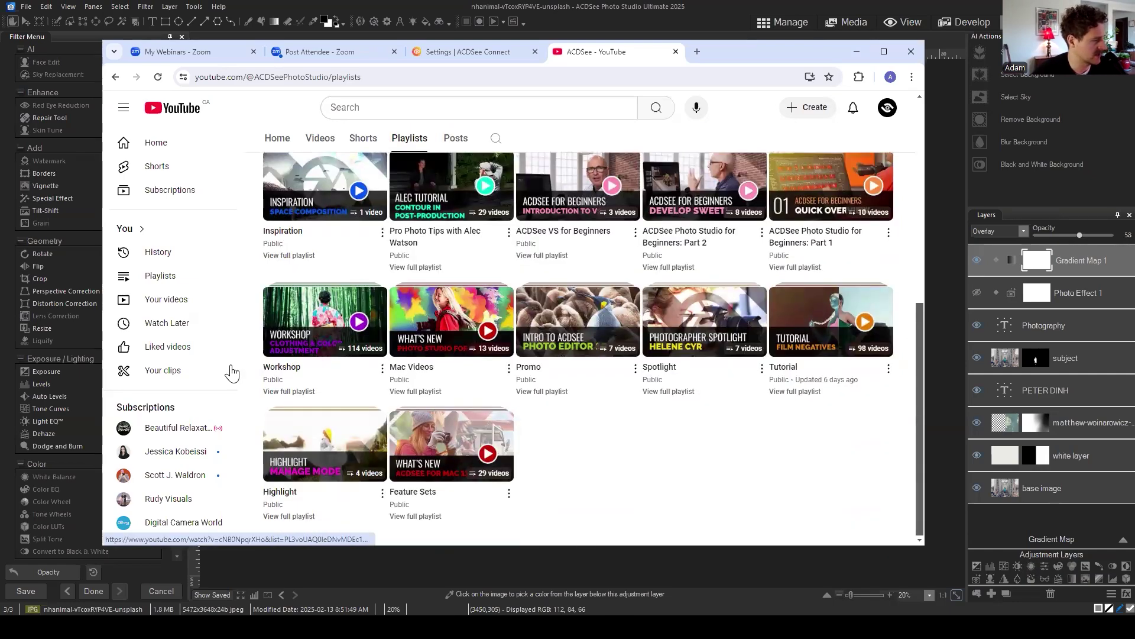
{"action": "scroll", "coordinate": [359, 349], "scroll_direction": "up", "scroll_amount": 3}
{"action": "scroll", "coordinate": [356, 414], "scroll_direction": "down", "scroll_amount": 2}
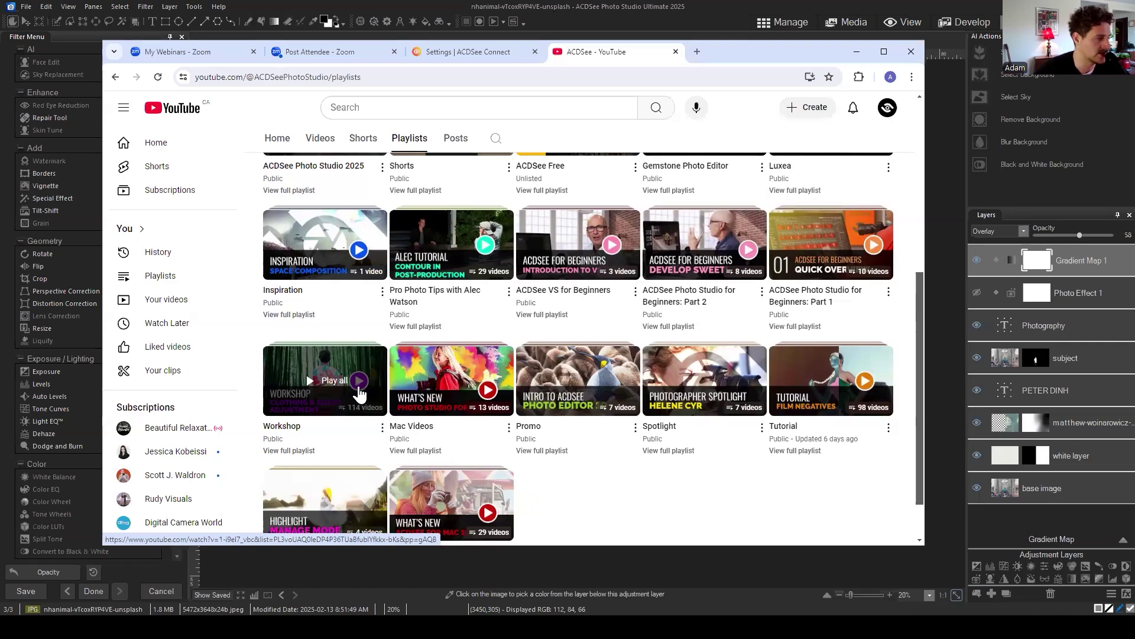
{"action": "scroll", "coordinate": [355, 396], "scroll_direction": "up", "scroll_amount": 6}
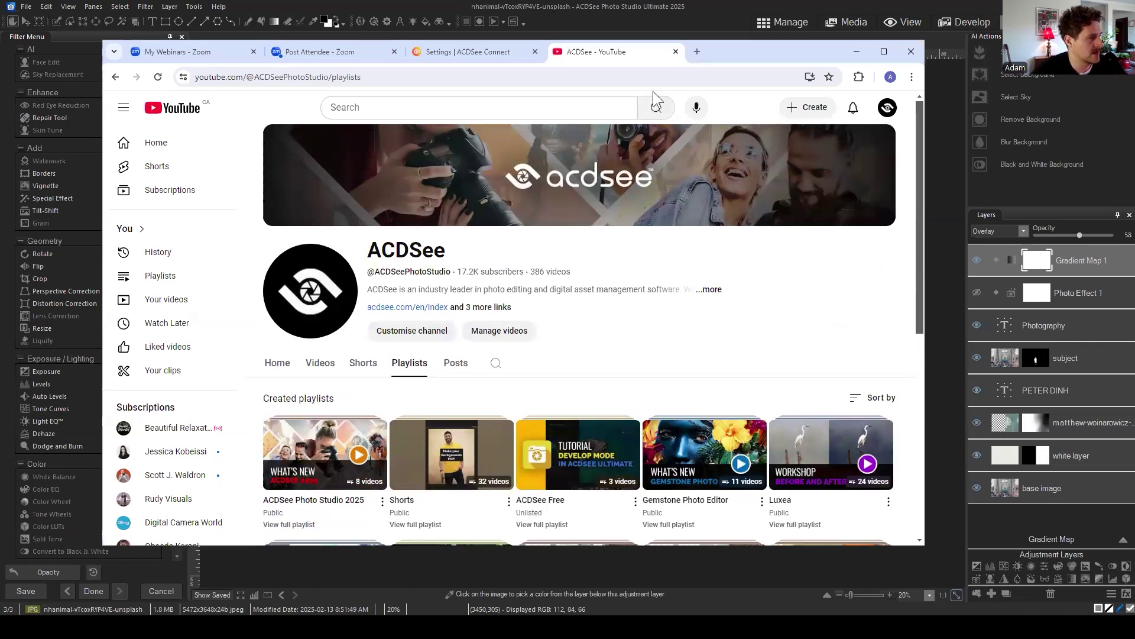
Step: Close the YouTube tab and minimize Chrome to reveal the banner edit
{"action": "left_click", "coordinate": [676, 51]}
{"action": "left_click", "coordinate": [867, 53]}
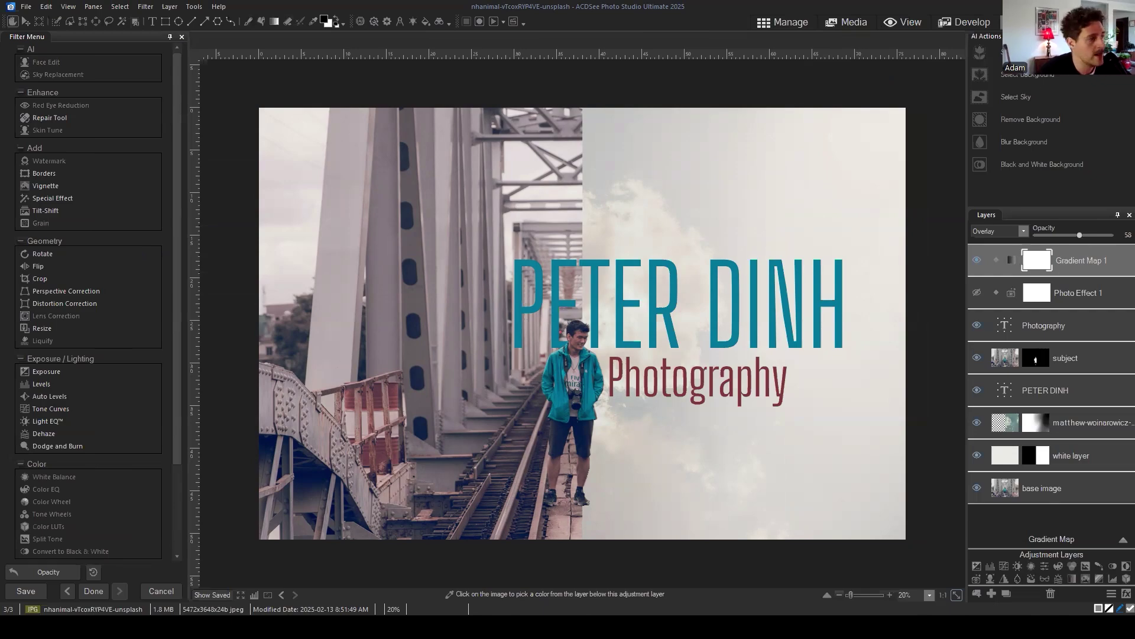
Step: Back in the browser, leave the member list and show the Free Workshops past events
{"action": "key", "text": "alt+Tab"}
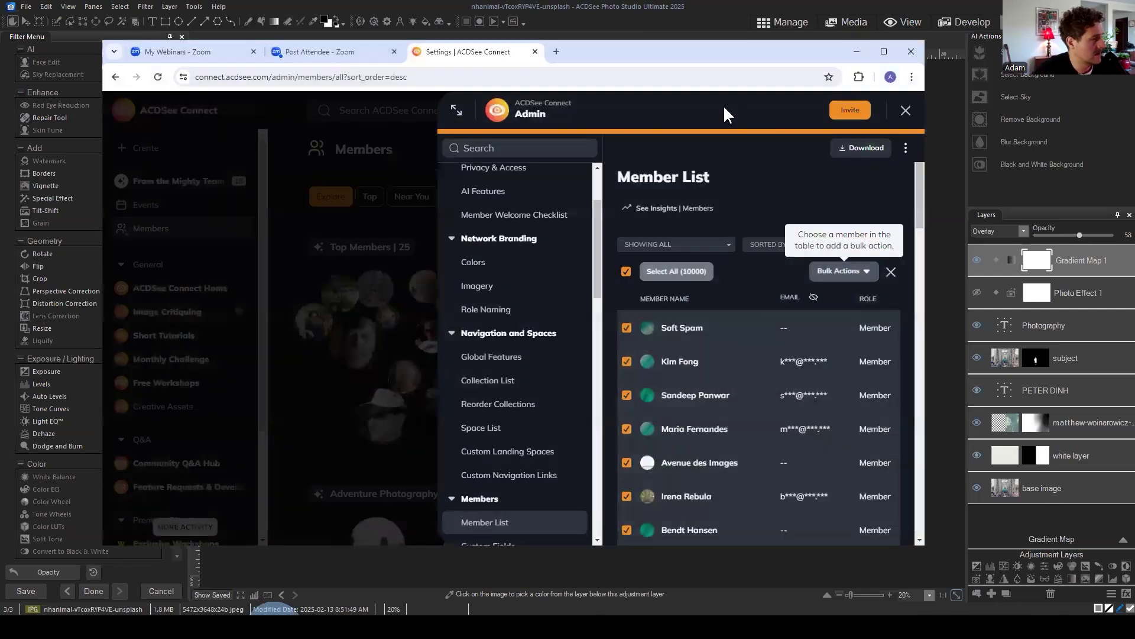
{"action": "left_click", "coordinate": [909, 118]}
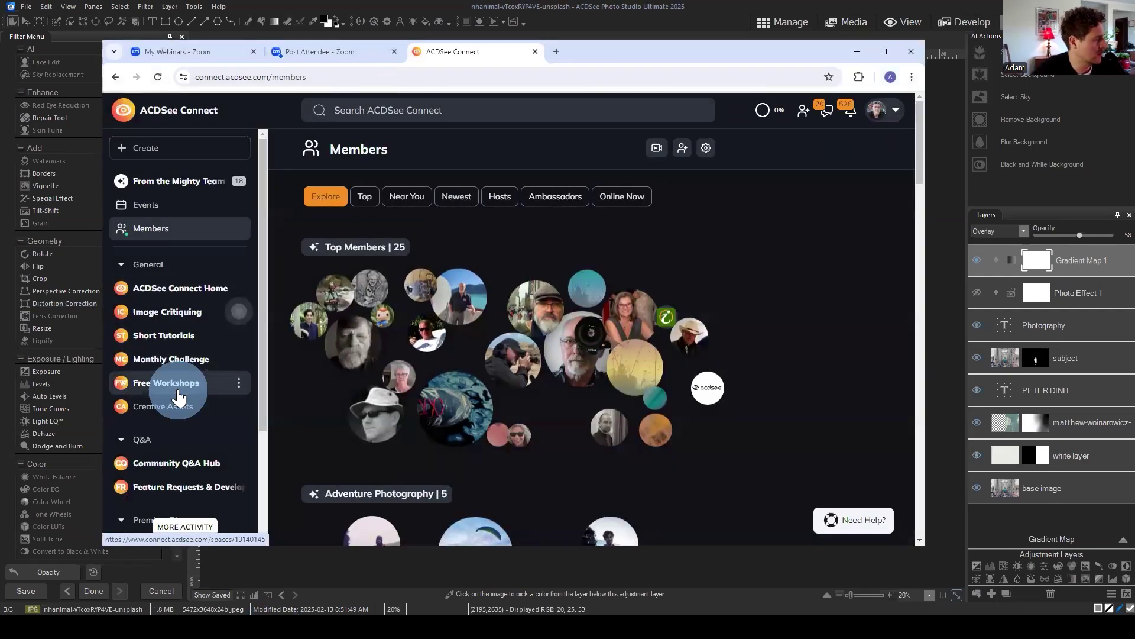
{"action": "left_click", "coordinate": [172, 386]}
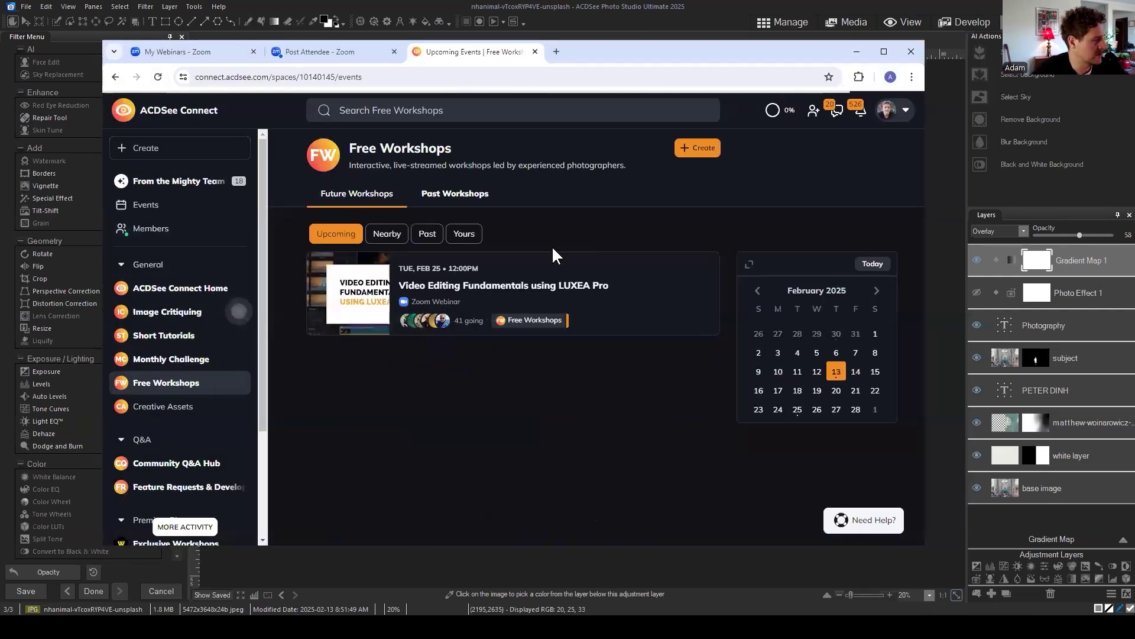
{"action": "left_click", "coordinate": [429, 235]}
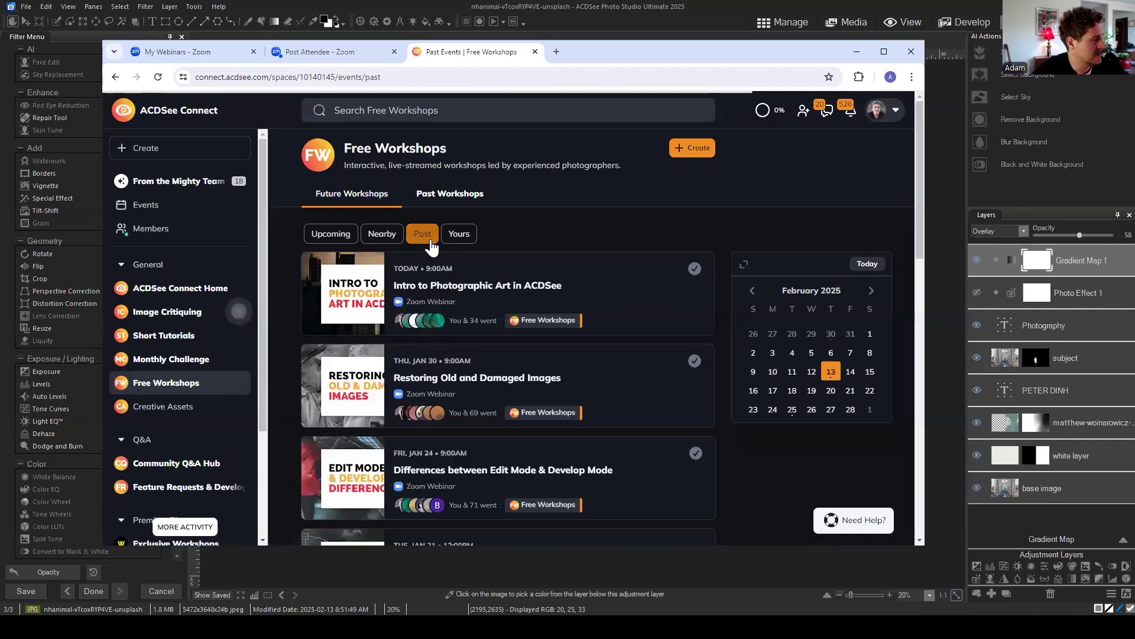
Step: View the Intro to Photographic Art in ACDSee event and its host's profile, then close it
{"action": "left_click", "coordinate": [598, 277]}
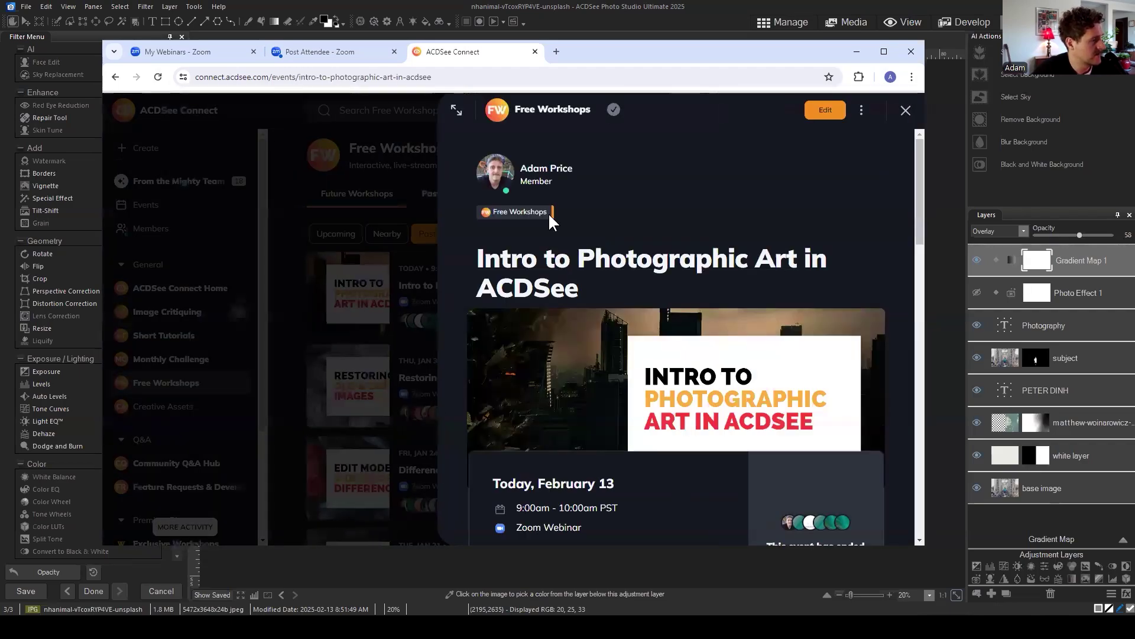
{"action": "left_click", "coordinate": [499, 170]}
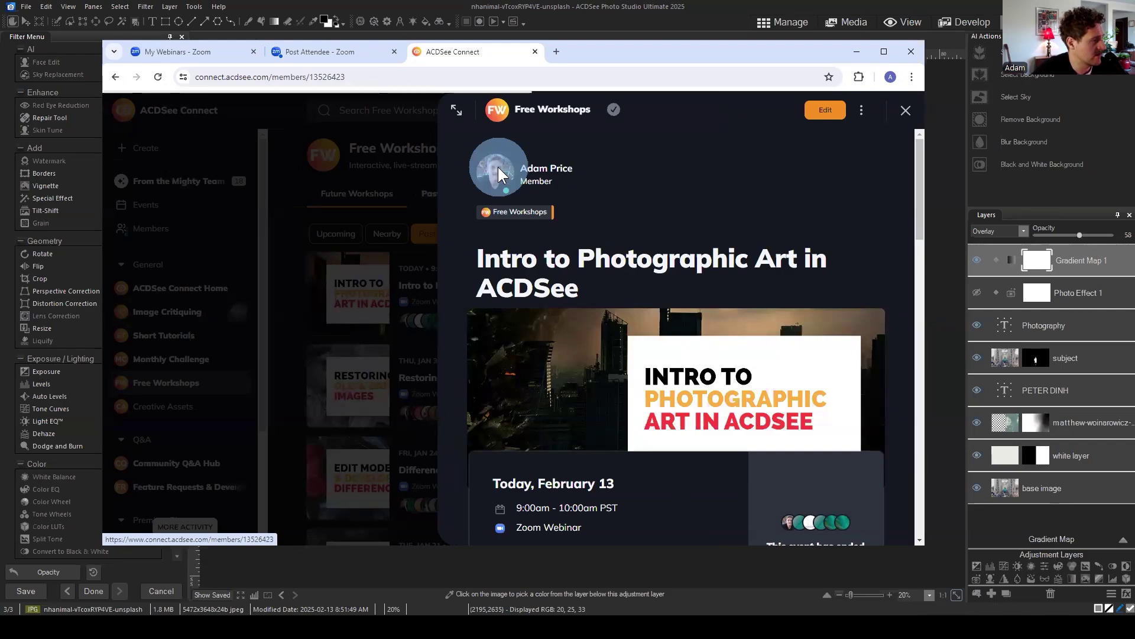
{"action": "scroll", "coordinate": [758, 289], "scroll_direction": "down", "scroll_amount": 4}
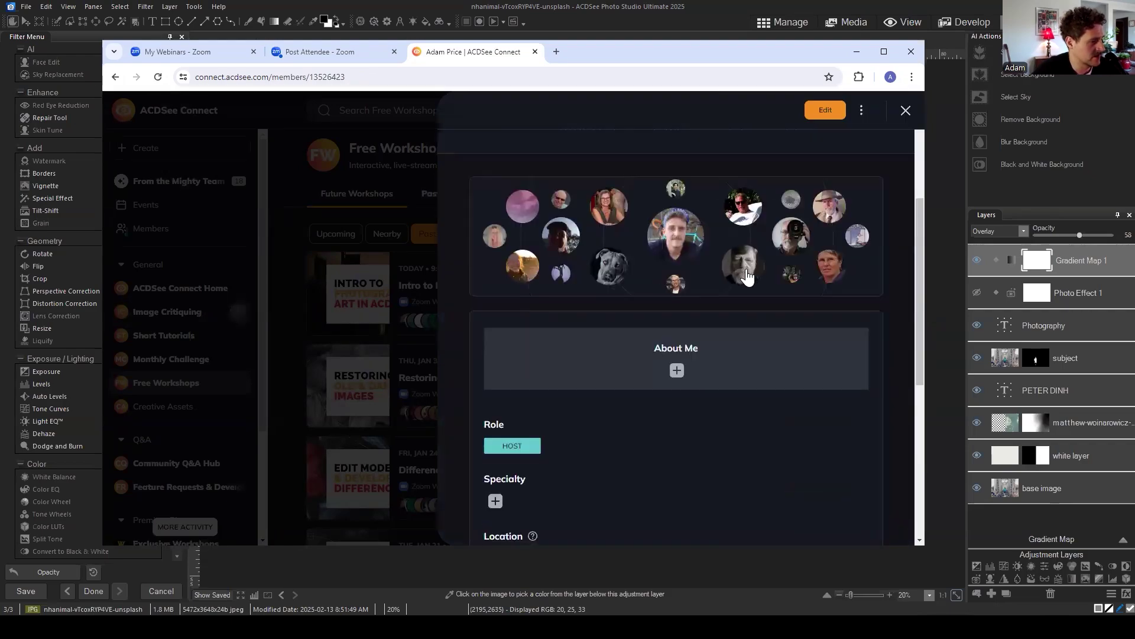
{"action": "scroll", "coordinate": [740, 260], "scroll_direction": "up", "scroll_amount": 4}
{"action": "scroll", "coordinate": [698, 243], "scroll_direction": "down", "scroll_amount": 4}
{"action": "scroll", "coordinate": [689, 235], "scroll_direction": "up", "scroll_amount": 4}
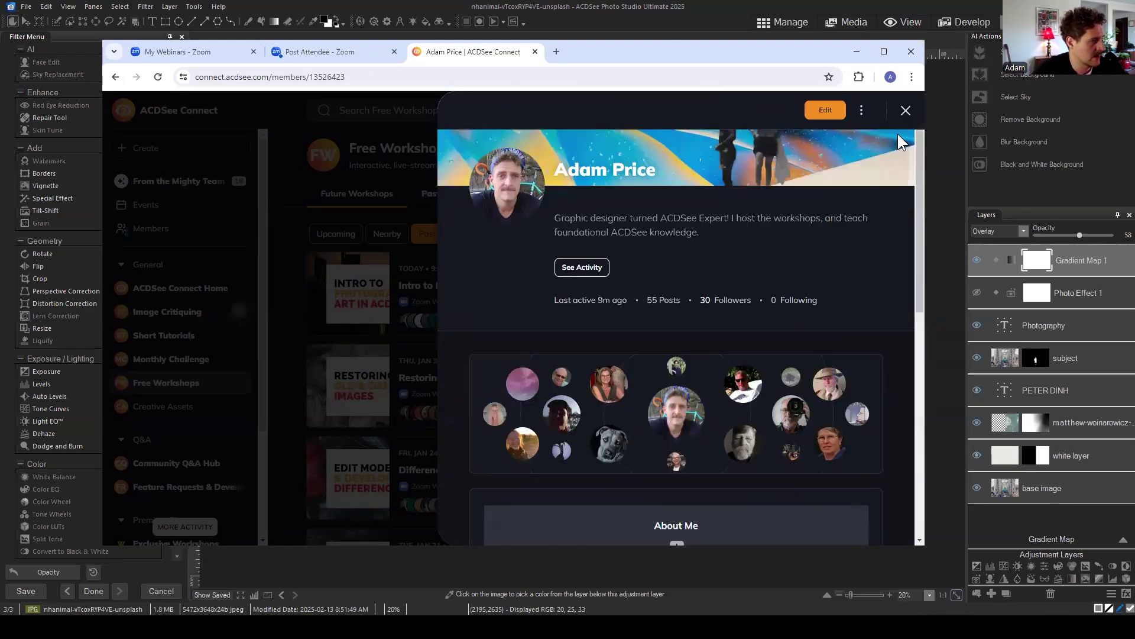
{"action": "left_click", "coordinate": [906, 110]}
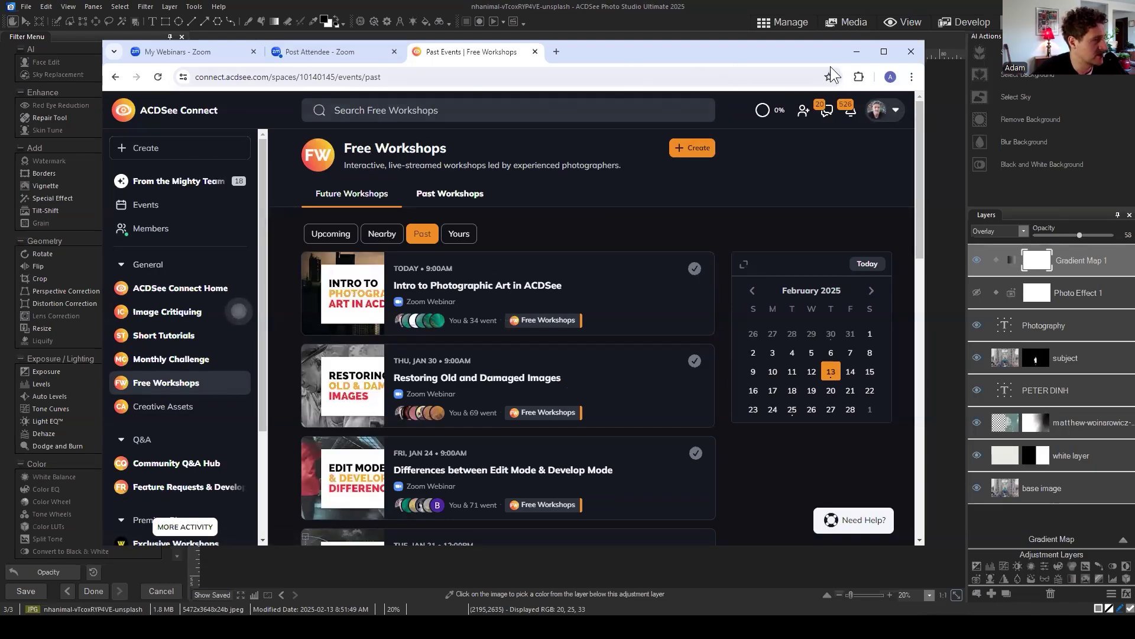
Step: Minimize the browser to return to the bridge composite with teal and maroon titles
{"action": "left_click", "coordinate": [855, 52]}
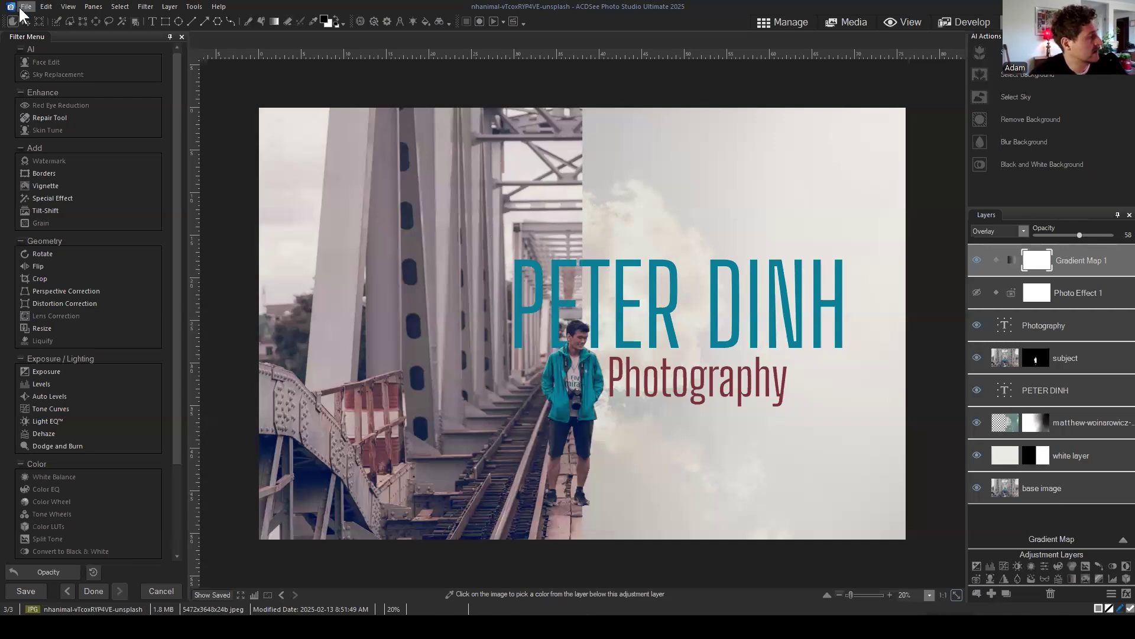
Step: Save the layered composite as 'banner' in ACDC format via File > Save As
{"action": "left_click", "coordinate": [24, 7]}
{"action": "left_click", "coordinate": [52, 107]}
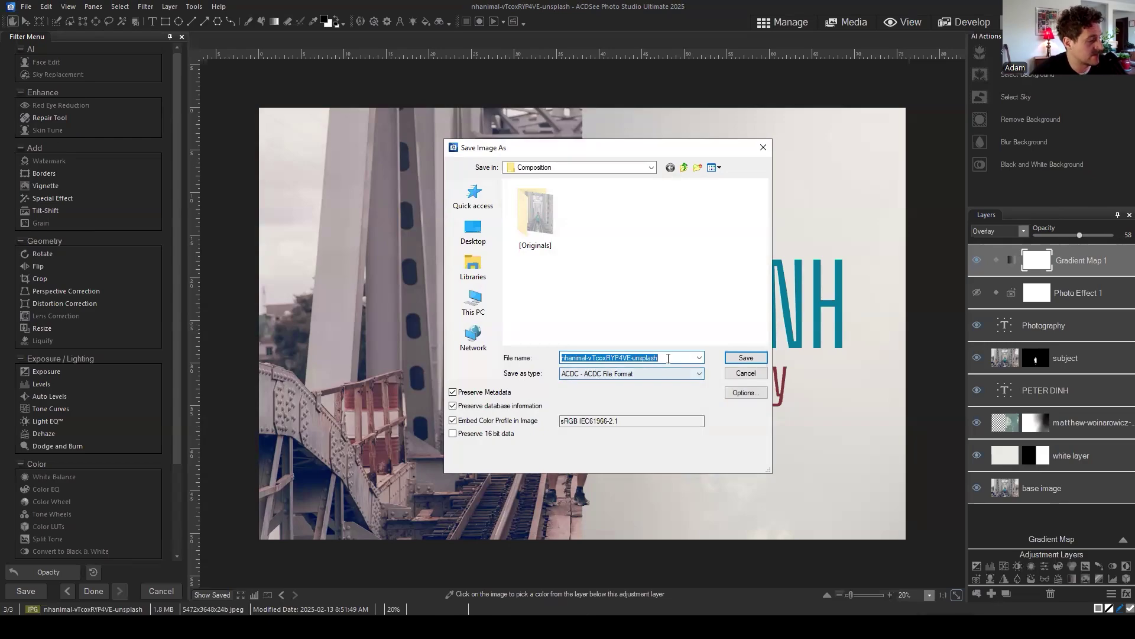
{"action": "left_click_drag", "start_coordinate": [660, 361], "coordinate": [490, 357]}
{"action": "type", "text": "banner"}
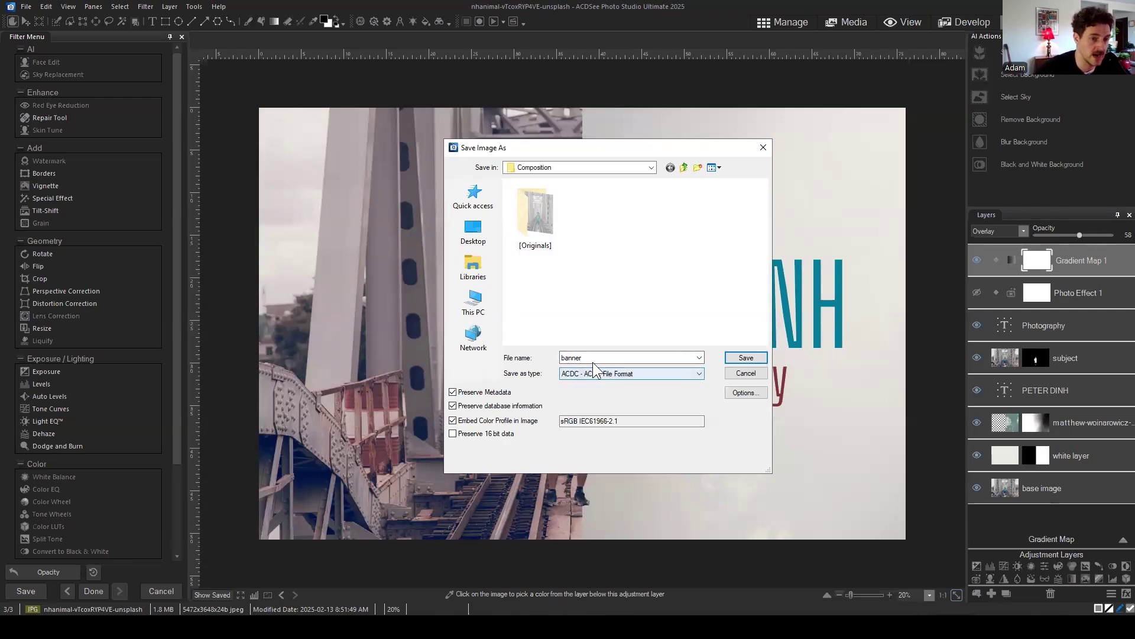
{"action": "left_click", "coordinate": [748, 356]}
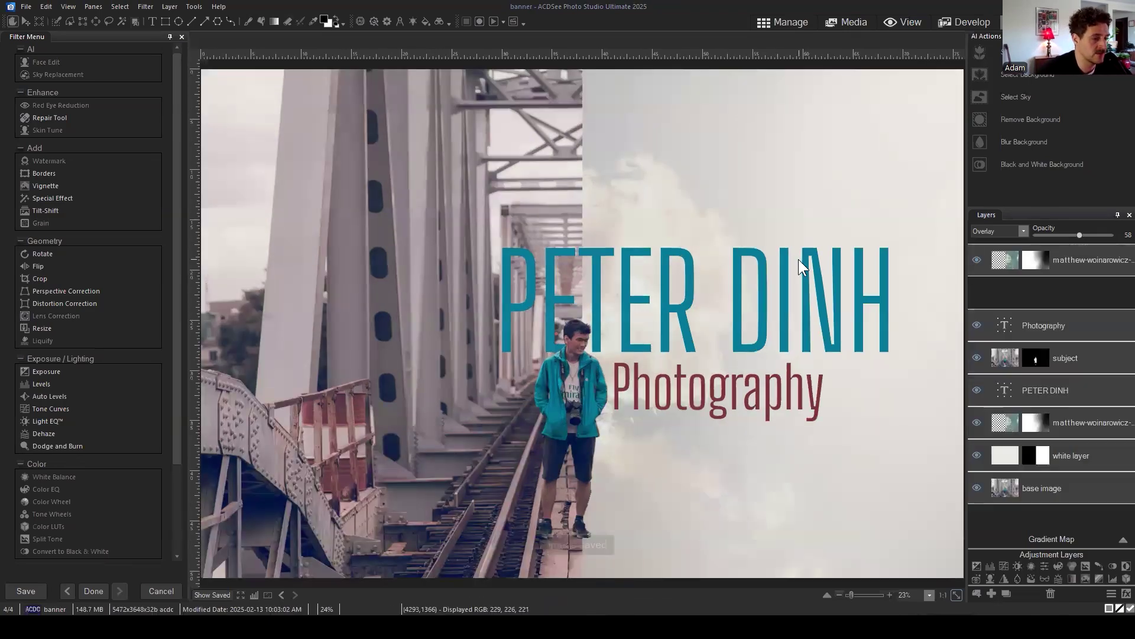
Step: Zoom out of the saved banner and head to Manage mode for the Composition folder
{"action": "scroll", "coordinate": [861, 153], "scroll_direction": "down", "scroll_amount": 3}
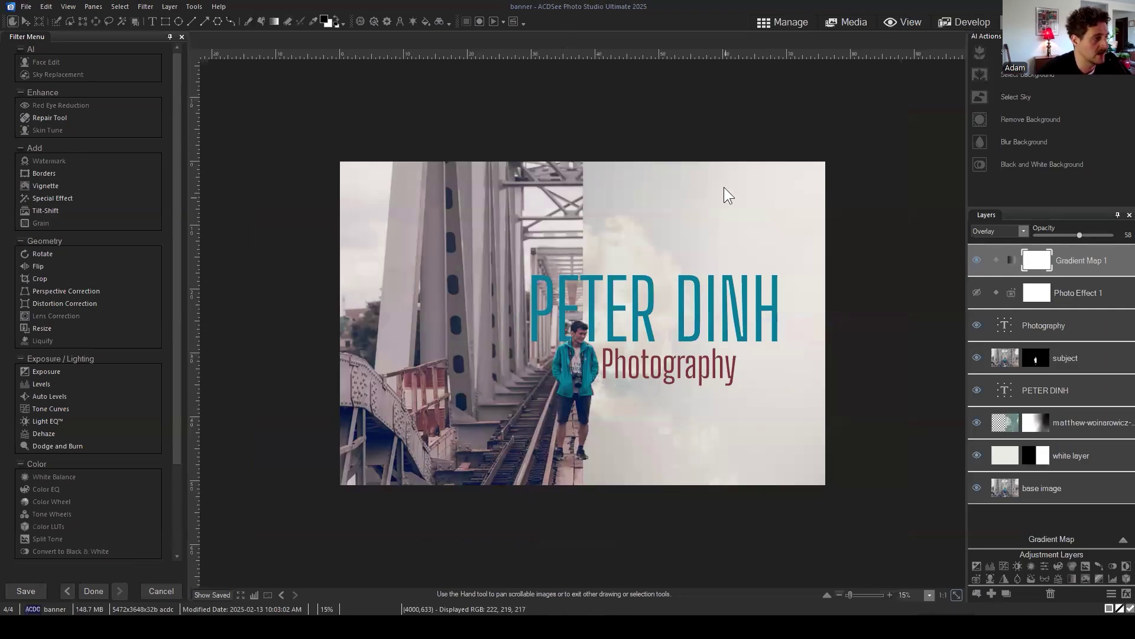
{"action": "left_click", "coordinate": [807, 18]}
{"action": "left_click", "coordinate": [637, 371]}
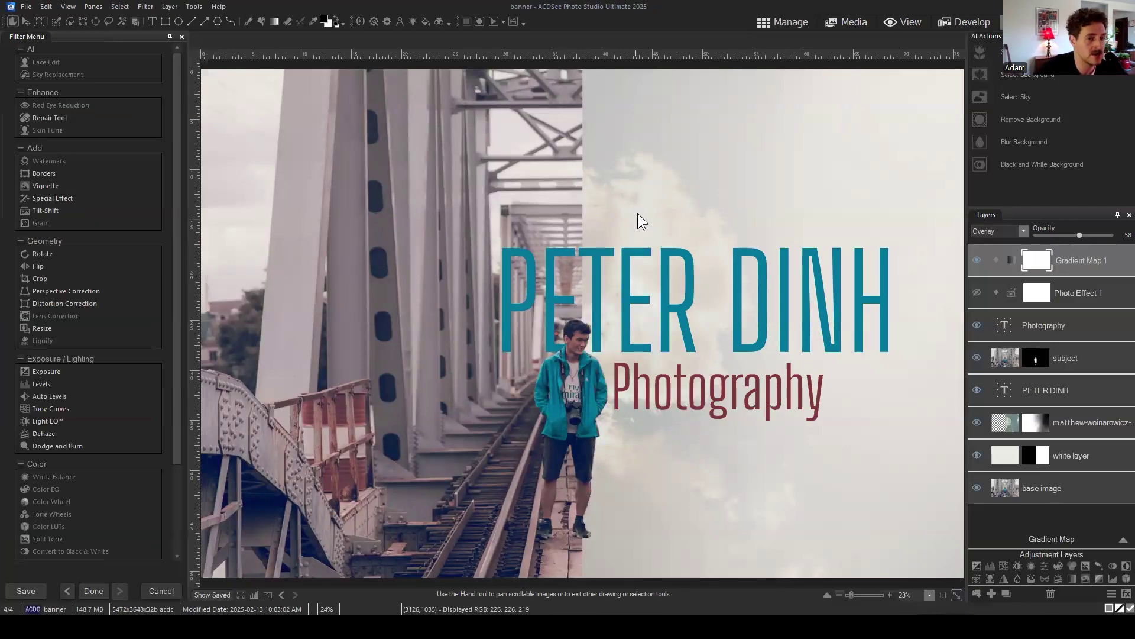
{"action": "left_click", "coordinate": [1047, 517]}
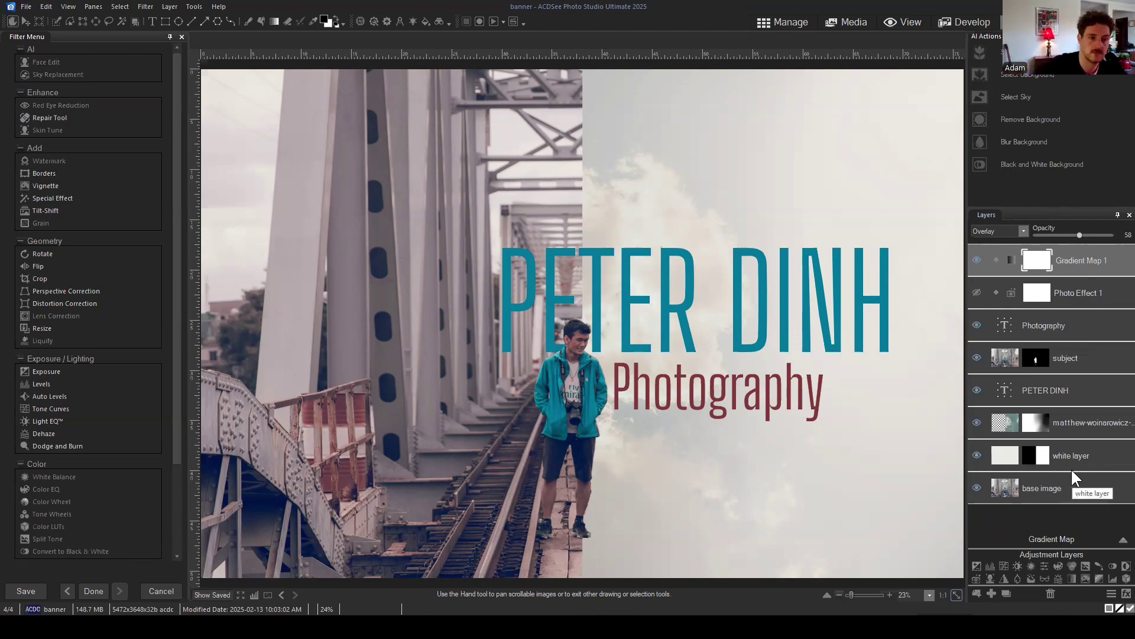
Step: Browse the Composition folder with nothing selected, then bring the browser to the front
{"action": "left_click", "coordinate": [782, 22]}
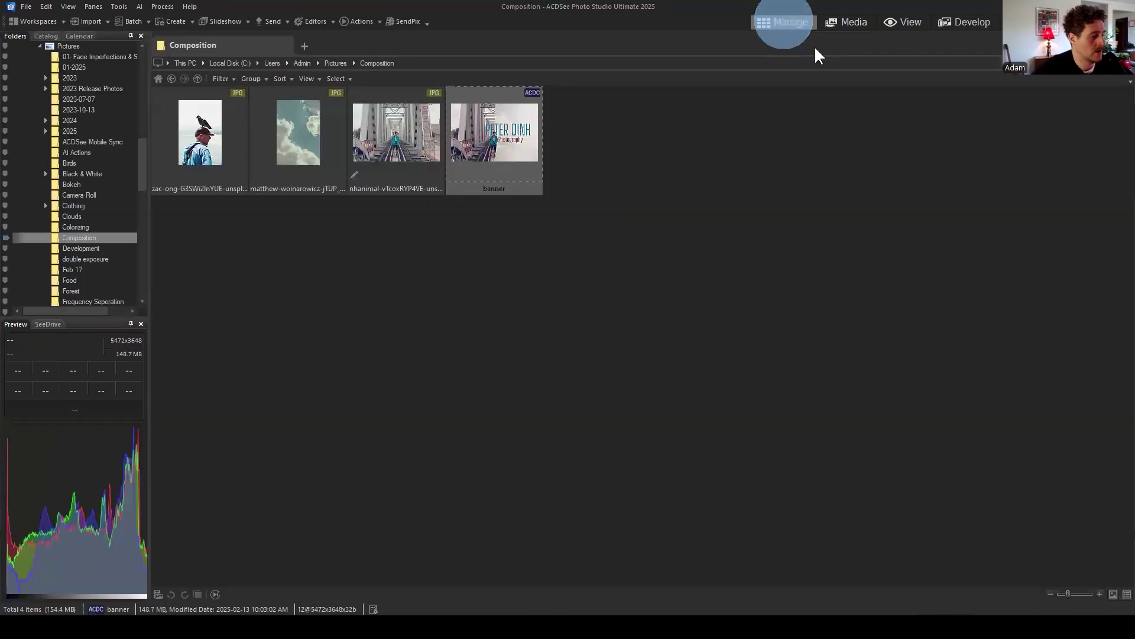
{"action": "left_click", "coordinate": [807, 161]}
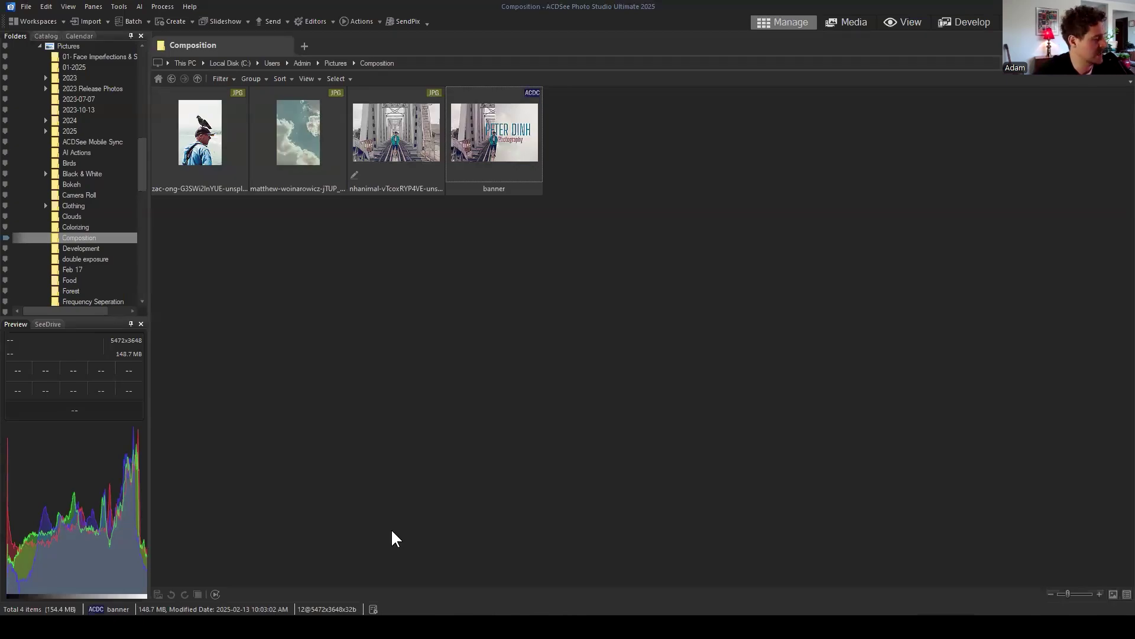
{"action": "key", "text": "alt+Tab"}
Step: Browse the ACDSee YouTube channel's Videos list in a new tab, then dismiss the browser
{"action": "left_click", "coordinate": [565, 51]}
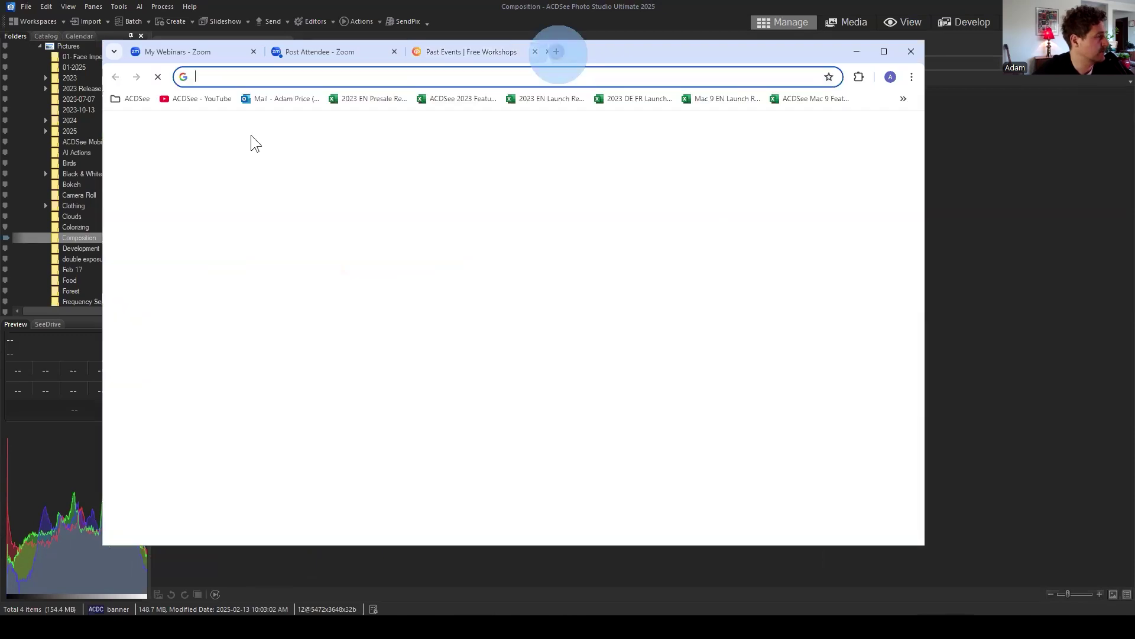
{"action": "left_click", "coordinate": [192, 96]}
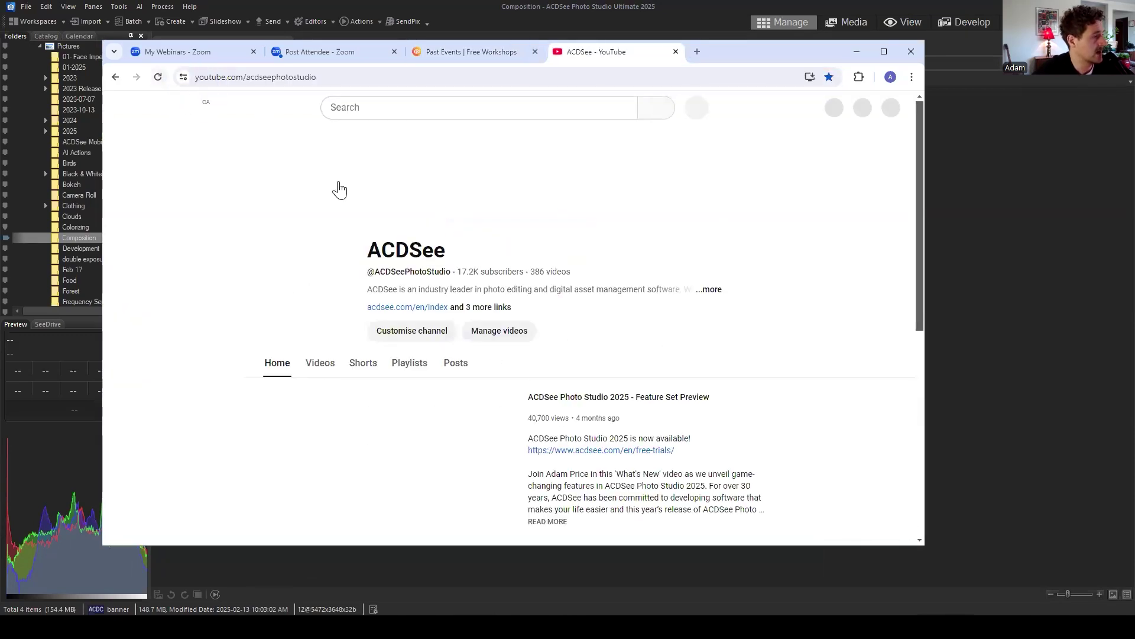
{"action": "left_click", "coordinate": [324, 363]}
{"action": "scroll", "coordinate": [657, 337], "scroll_direction": "down", "scroll_amount": 3}
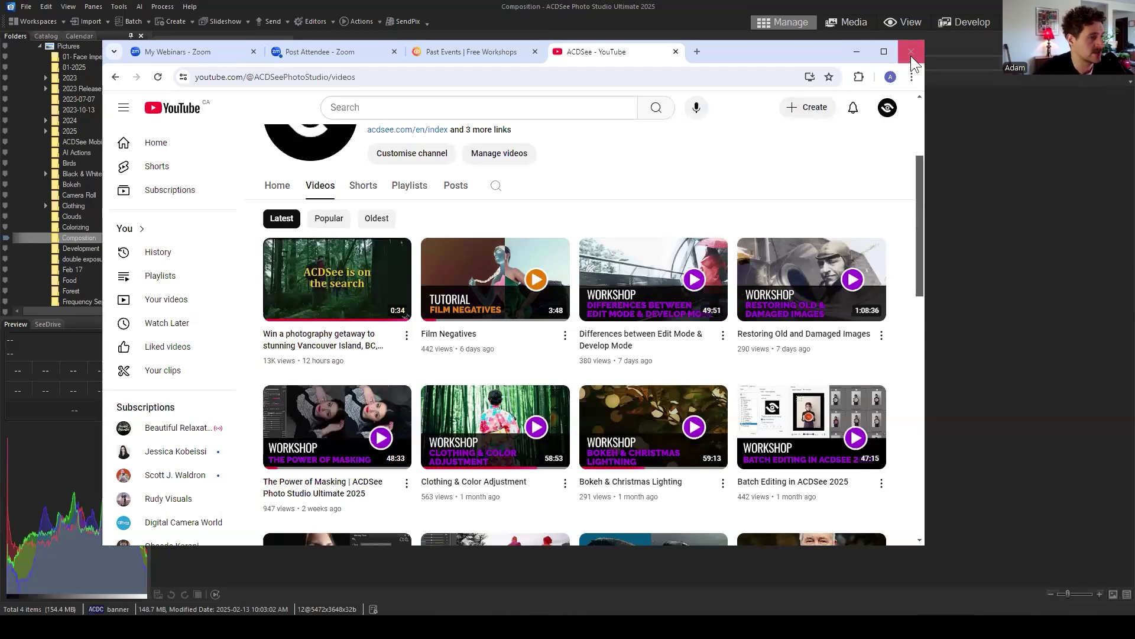
{"action": "left_click", "coordinate": [968, 260]}
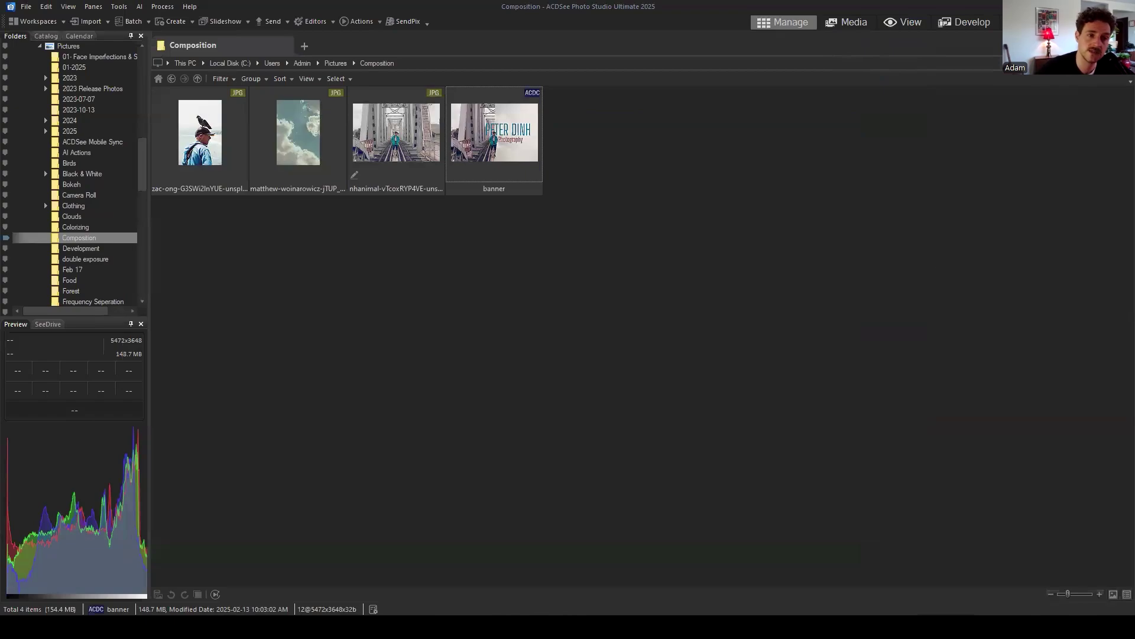